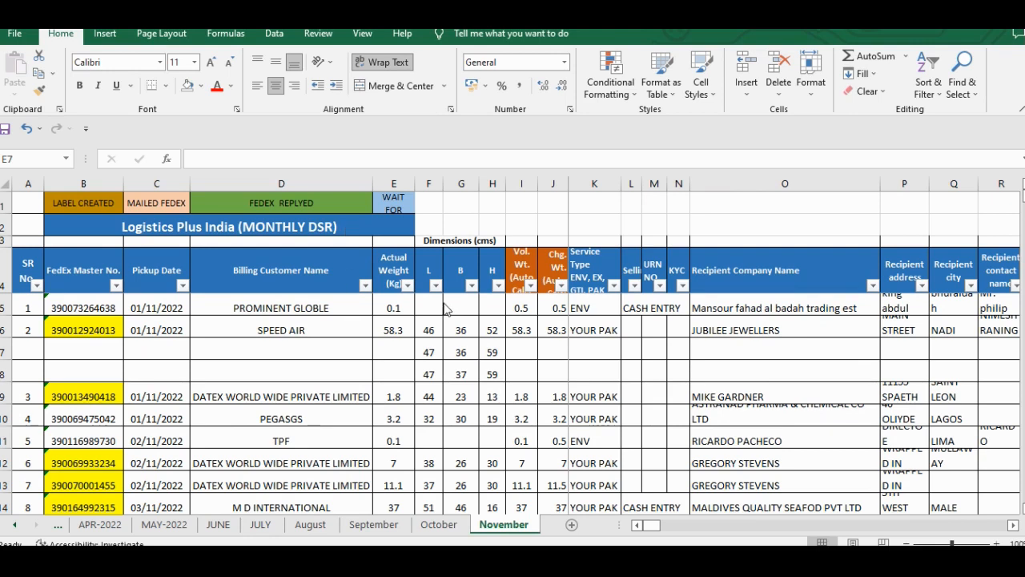
- Remove the filters from the header row of the November sheet
key(ctrl+shift+l)
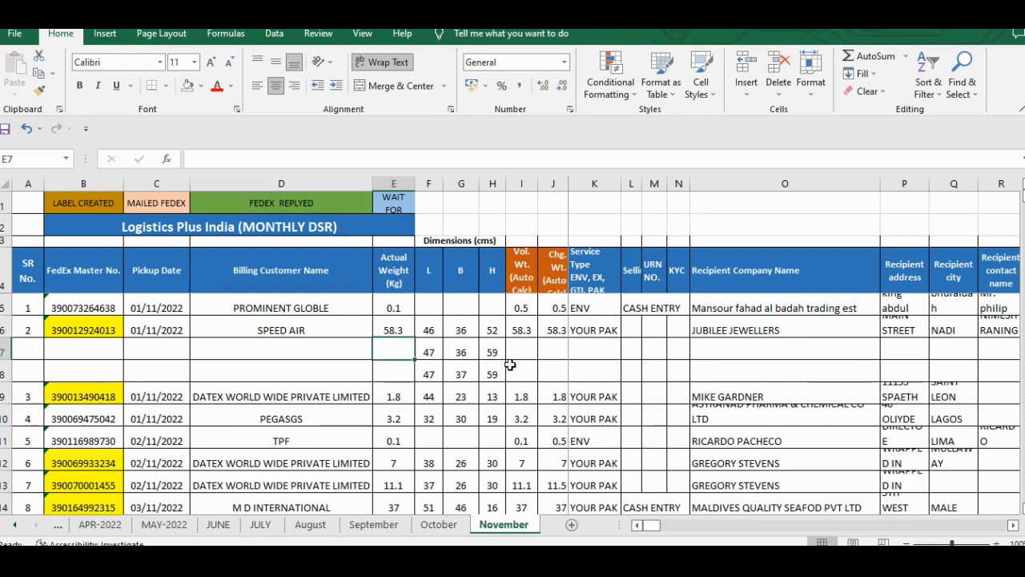
- Look through the November shipment records, including the one marked as a cash entry on 11/11/2022
scroll(441, 367, down, 1)
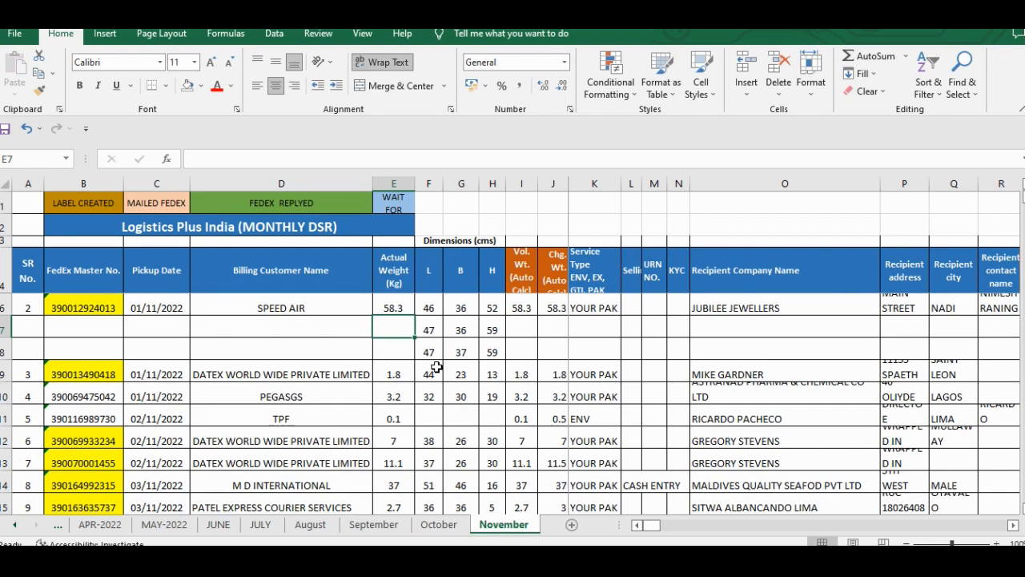
scroll(437, 367, down, 3)
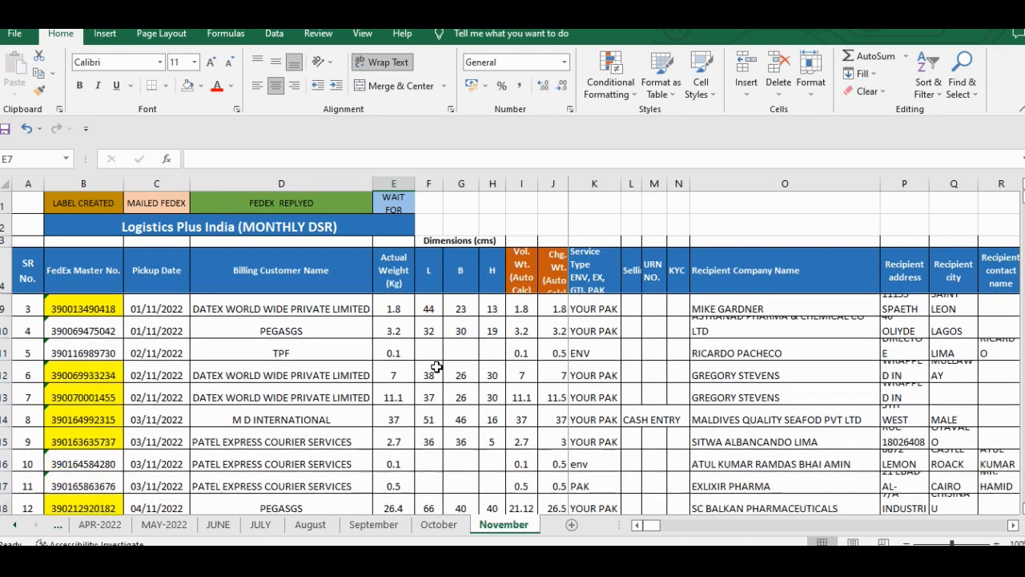
scroll(501, 407, down, 1)
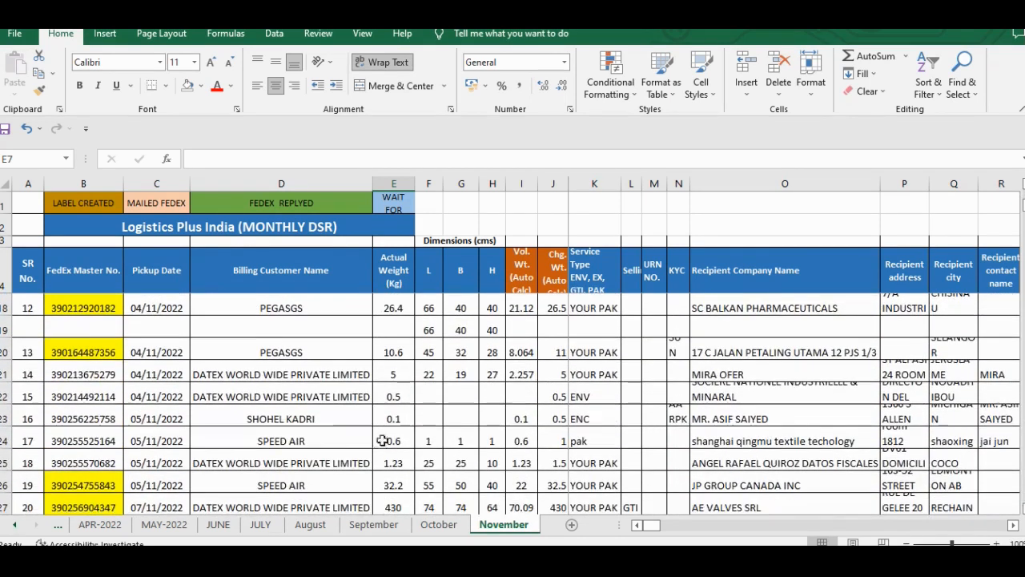
scroll(250, 431, down, 1)
scroll(250, 431, down, 3)
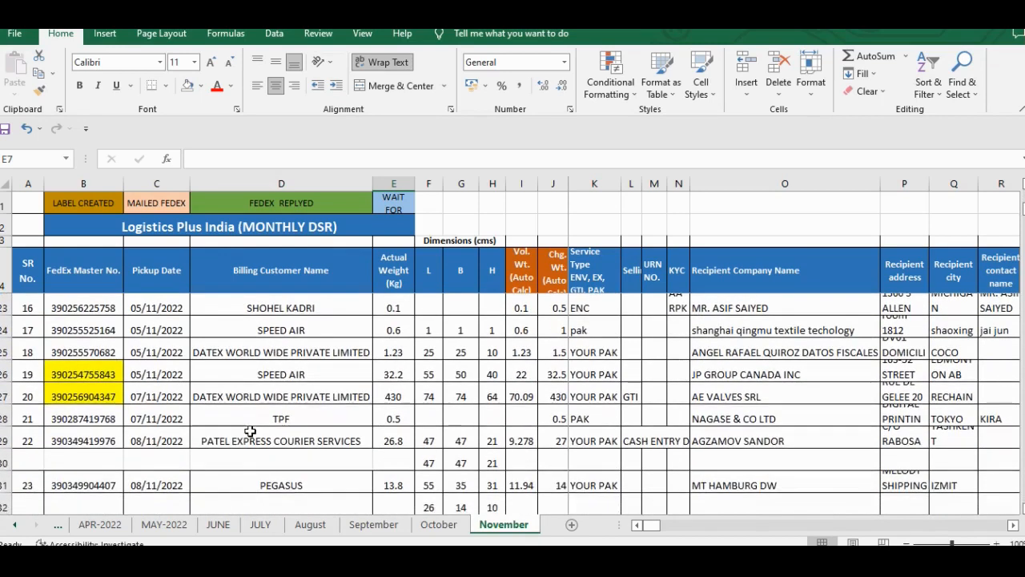
scroll(250, 431, down, 4)
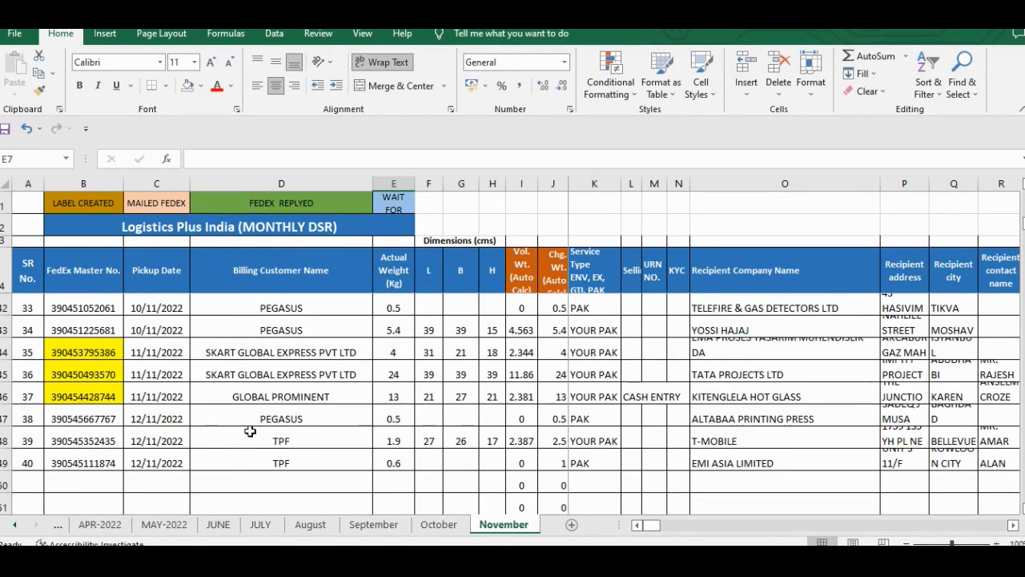
click(632, 396)
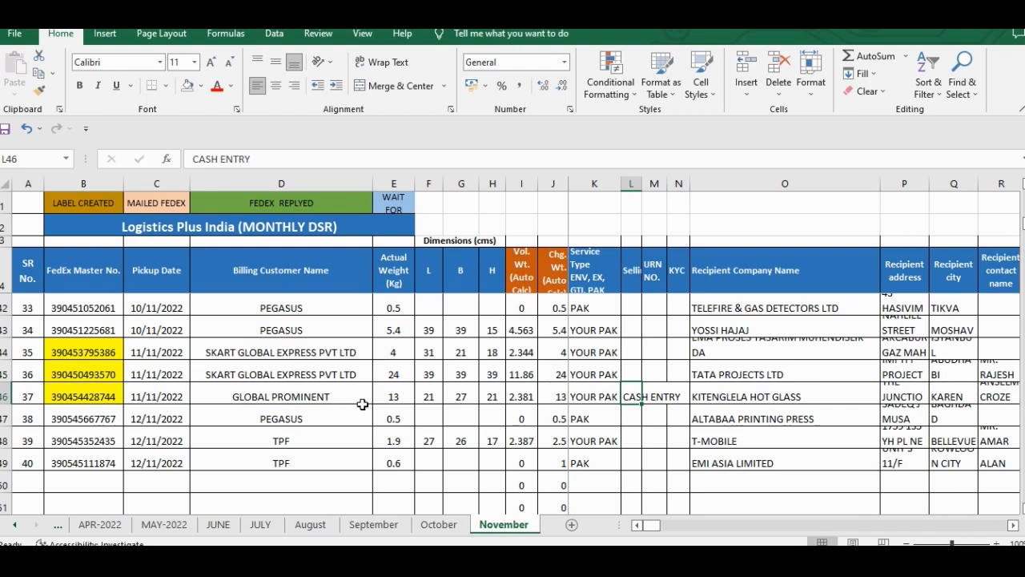
scroll(363, 405, up, 2)
scroll(363, 405, up, 2)
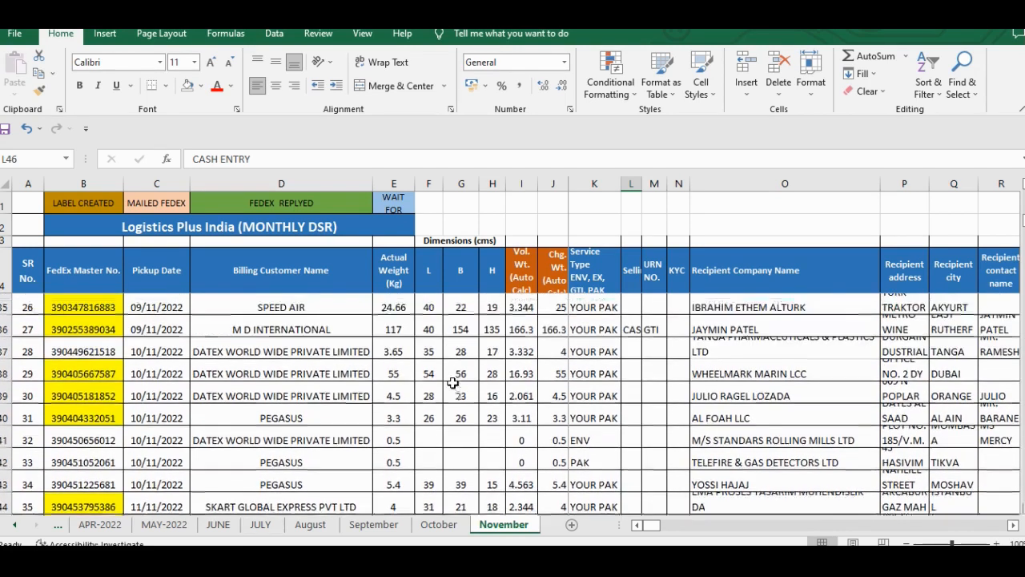
scroll(437, 353, up, 2)
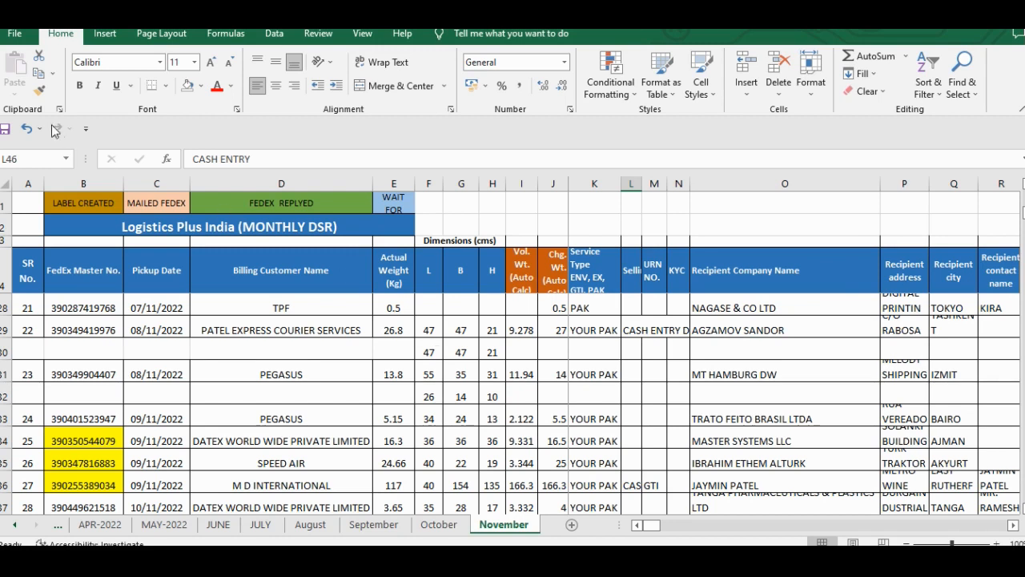
click(106, 62)
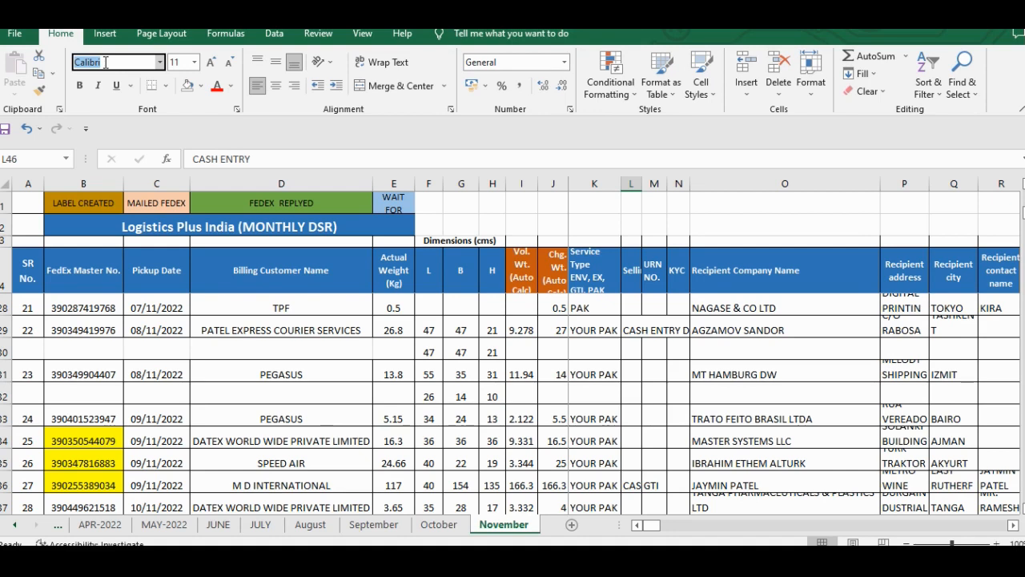
click(178, 62)
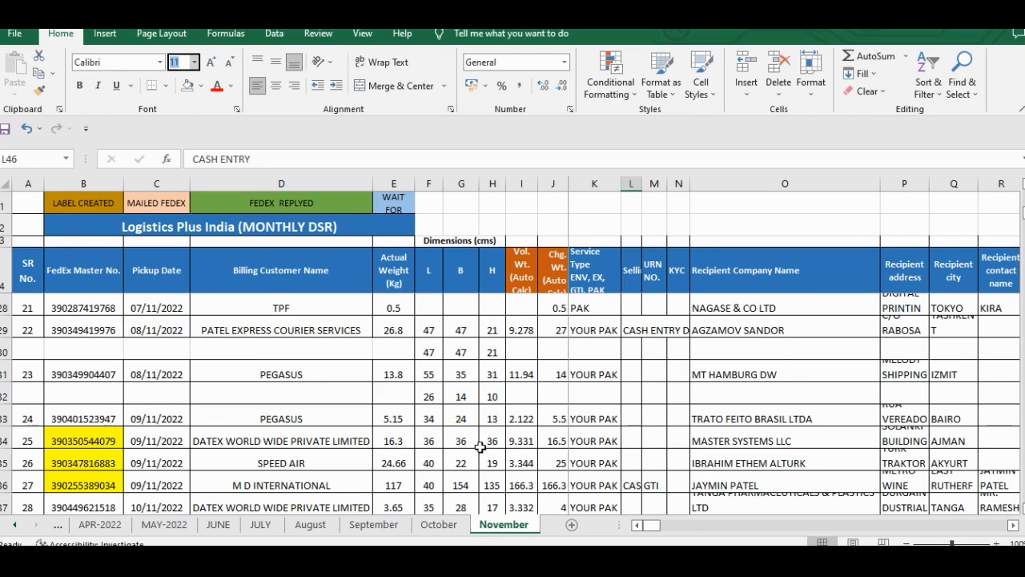
key(alt+Tab)
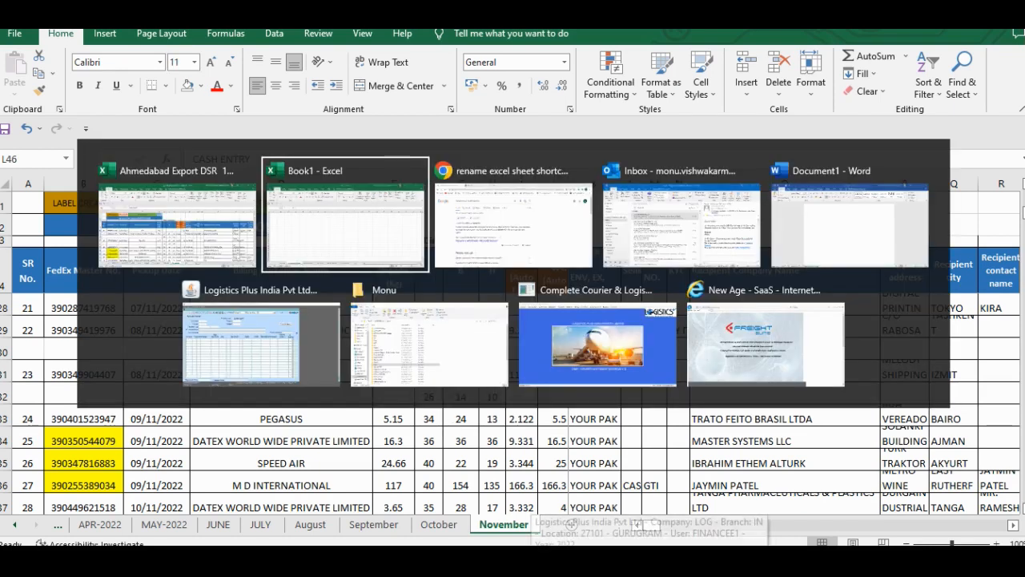
key(alt+shift+Tab)
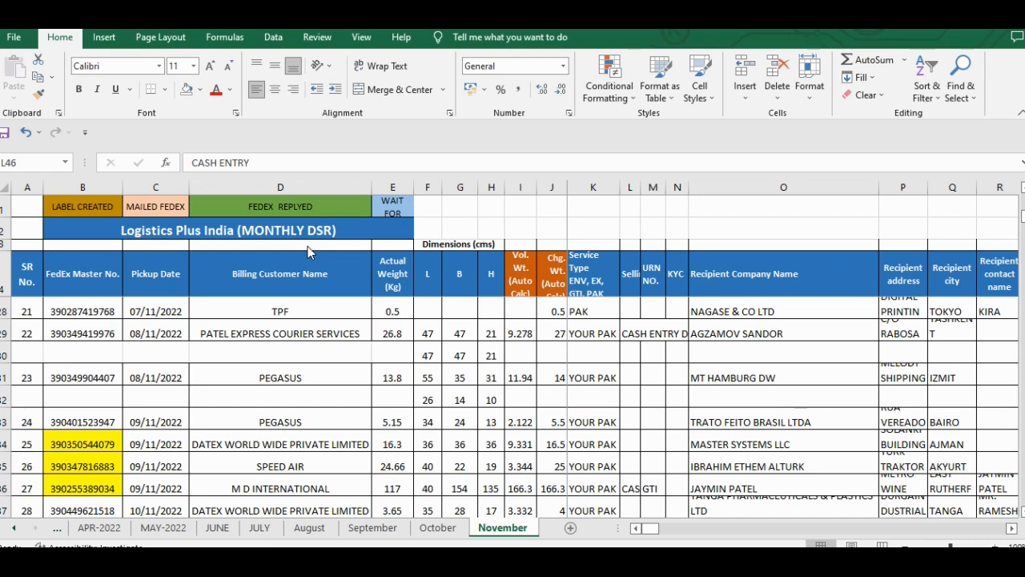
- Look across row 28 from the pickup date through the recipient and shipper columns to the remarks and tracking notes
click(156, 319)
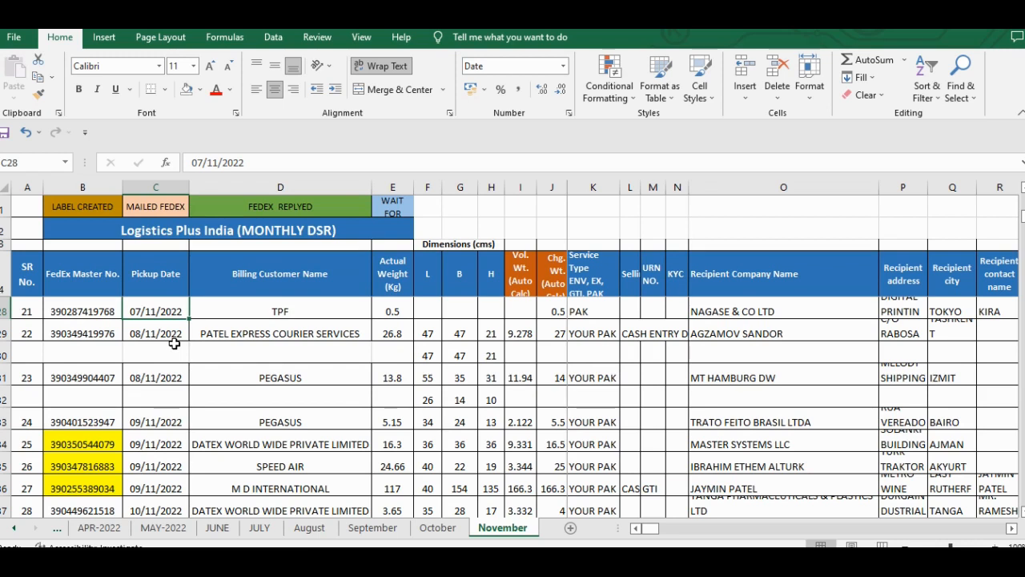
key(Right)
key(Right)
key(Right)
key(Right)
key(Right)
key(Right)
key(Right)
key(Right)
key(Right)
key(Right)
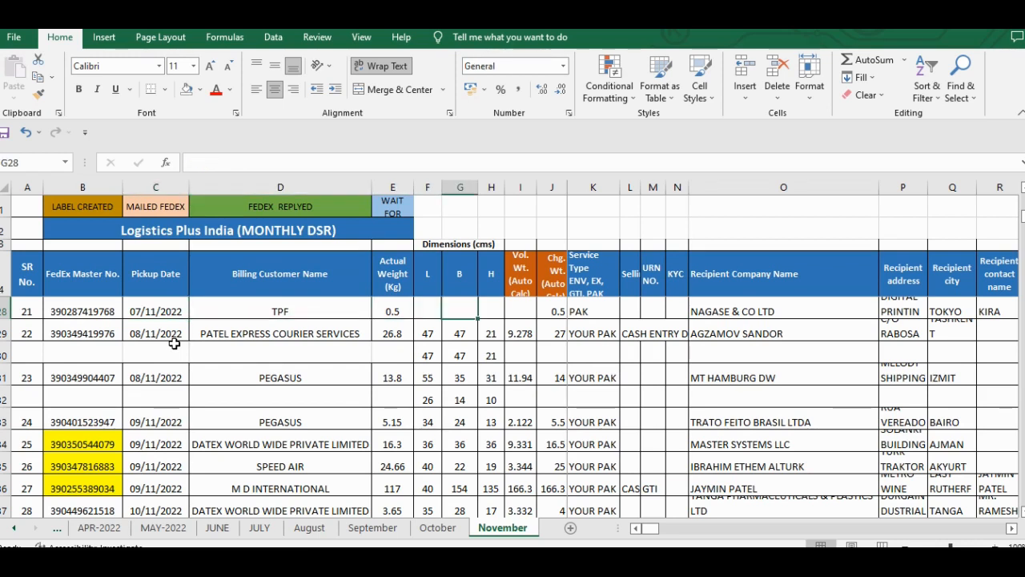
key(Right)
key(Right)
key(Right)
key(Right)
key(Right)
key(Right)
key(Right)
key(Right)
key(Right)
key(Right)
key(Right)
key(Right)
key(Right)
key(Right)
key(Right)
key(Right)
key(Right)
key(Right)
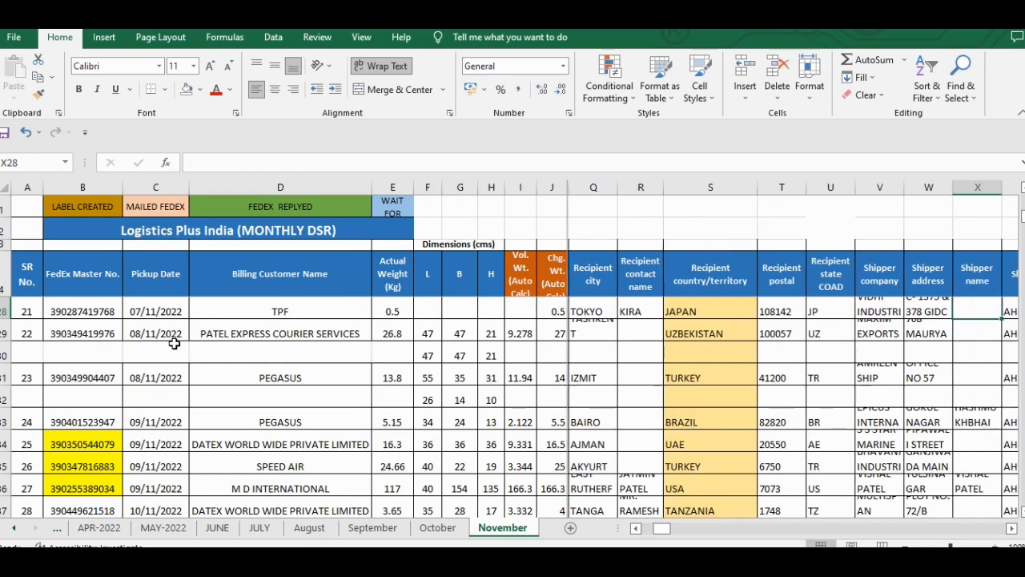
key(Right)
key(Right)
key(Right)
key(Right)
key(Left)
key(Left)
key(Left)
key(Left)
key(Left)
key(Left)
key(Left)
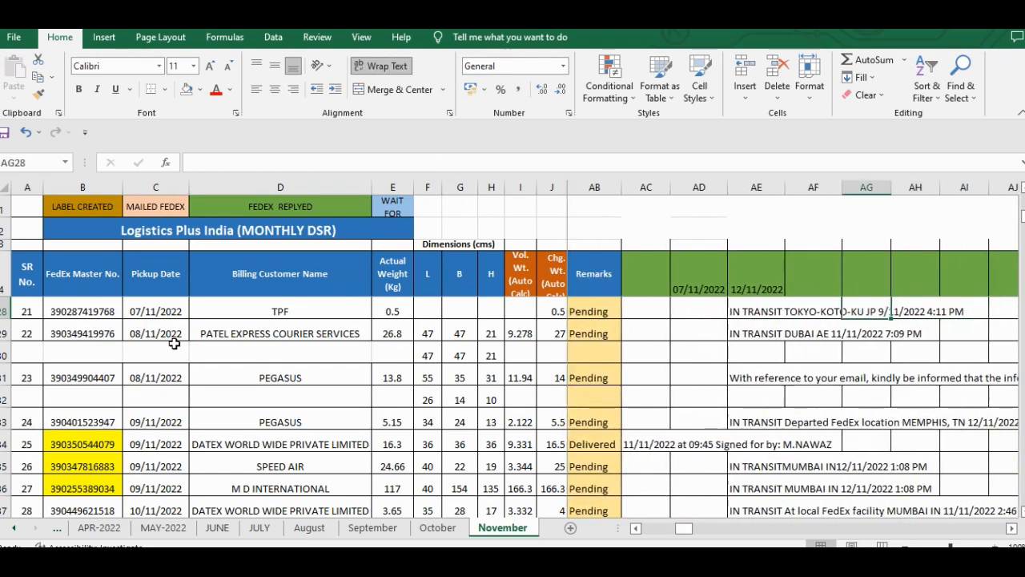
key(Left)
key(Left)
key(Left)
key(Left)
key(Left)
key(Left)
key(Left)
key(Left)
key(Left)
key(Left)
key(Left)
key(Left)
key(Left)
key(Left)
key(Left)
key(Left)
key(Left)
key(Left)
key(Left)
key(Left)
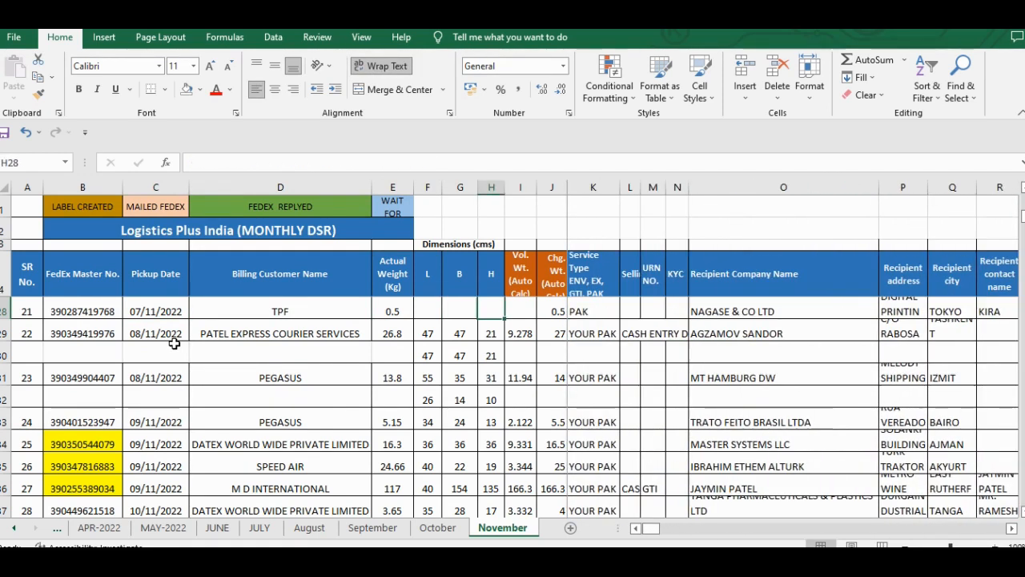
key(Right)
key(Right)
key(Right)
- Unfreeze the panes on the November sheet
key(Right)
key(Right)
key(Right)
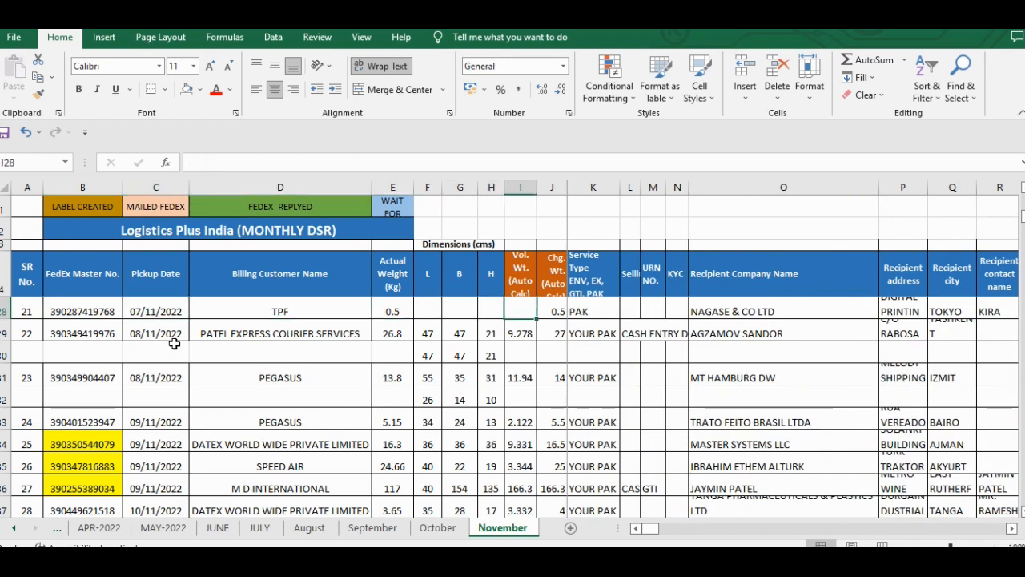
click(317, 311)
key(Right)
key(Right)
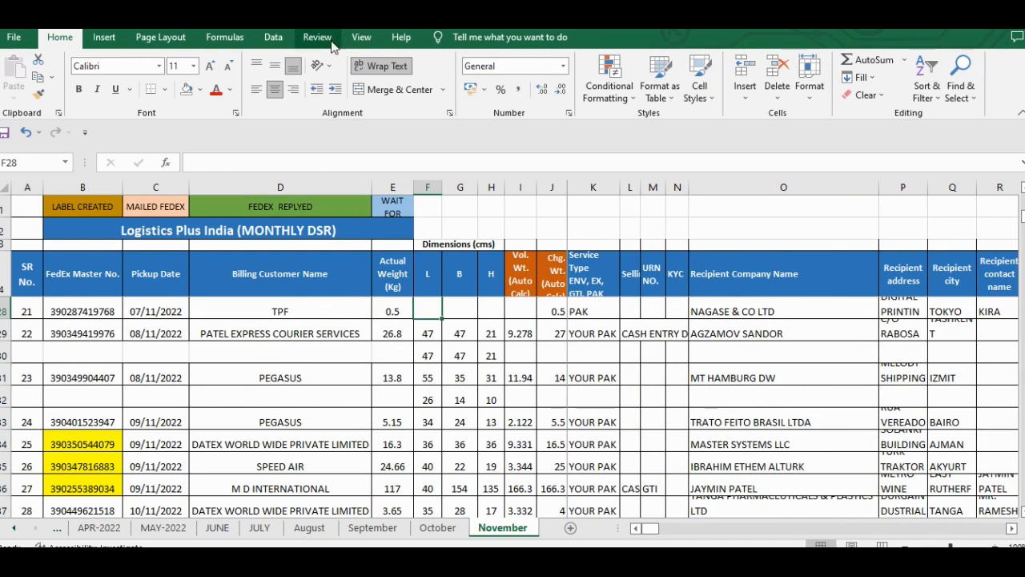
click(362, 38)
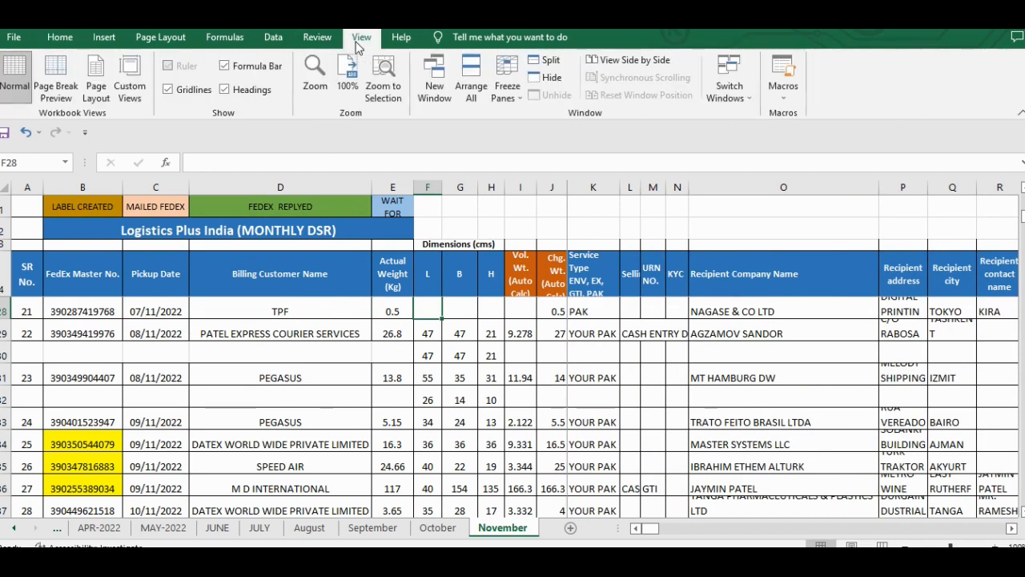
click(507, 100)
click(535, 112)
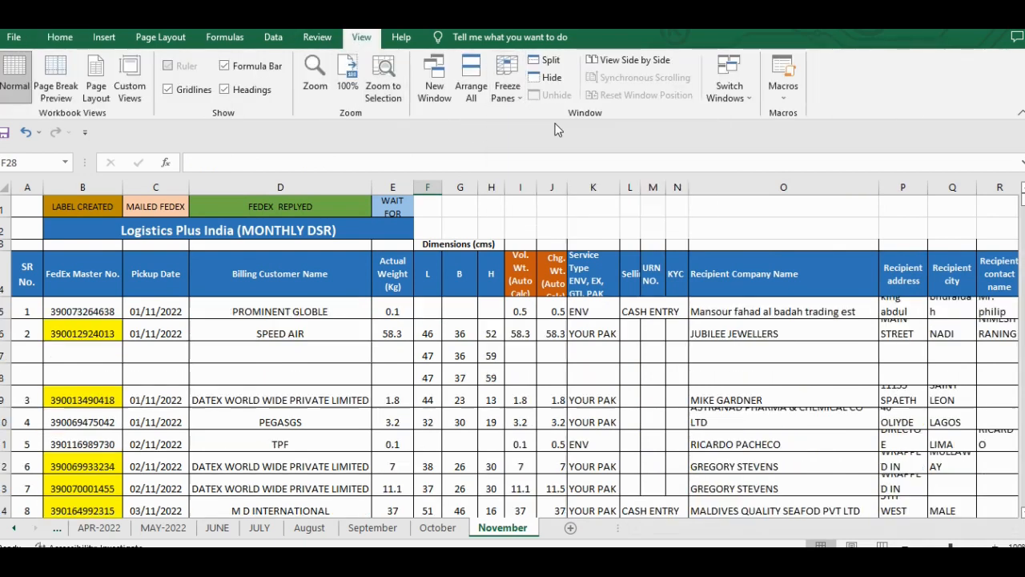
- Move through the header rows to check navigation without frozen panes, and return to cell A1
click(344, 392)
key(Right)
key(Right)
key(Up)
key(Up)
key(Up)
key(Up)
key(Up)
key(Up)
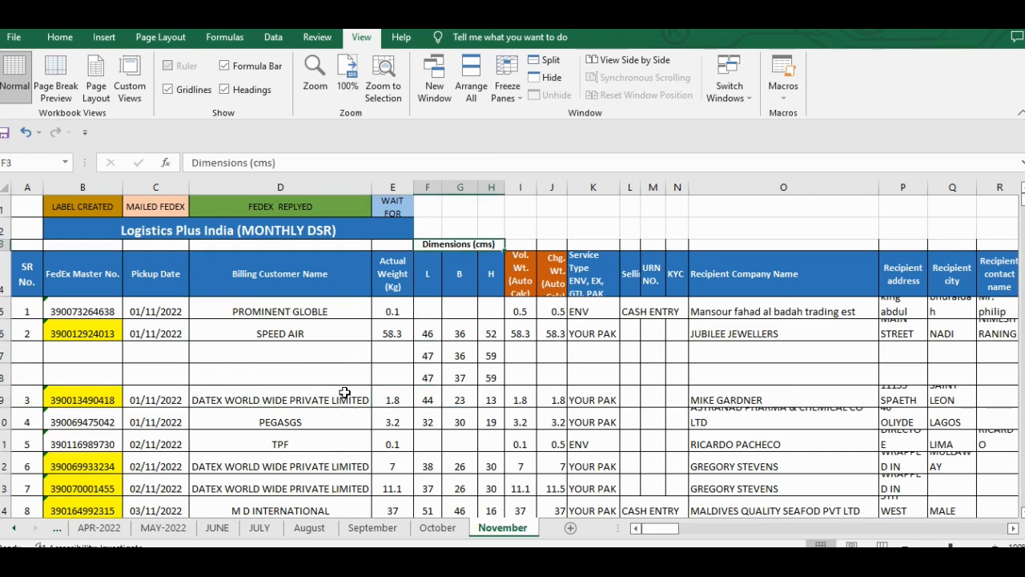
key(ctrl+Right)
key(ctrl+Home)
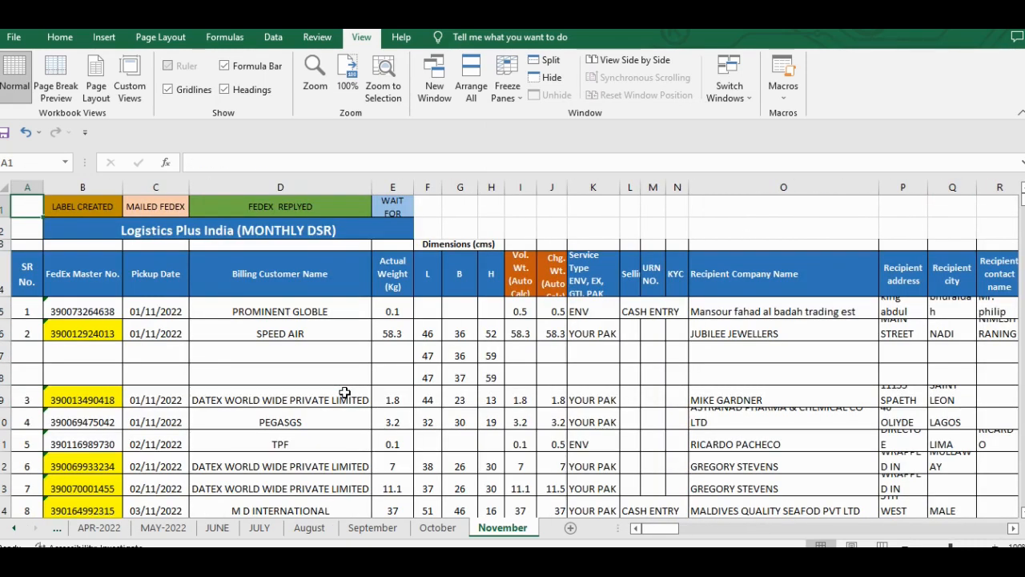
- Examine the leading apostrophe of the first FedEx Master No. entry in cell B5 and commit the entry
click(299, 355)
key(Left)
key(Left)
key(Up)
key(Up)
key(Up)
key(Down)
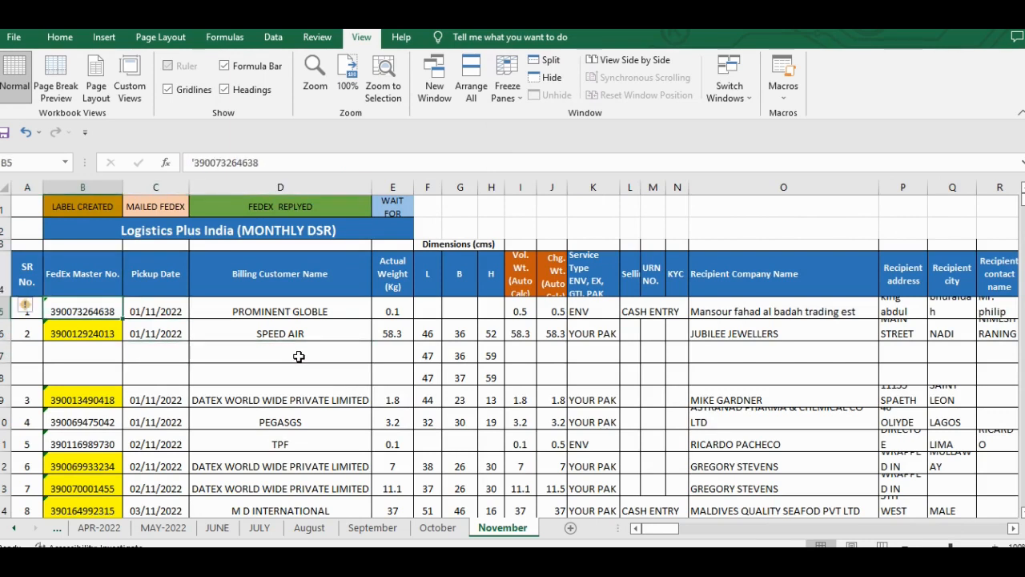
click(197, 162)
text(')
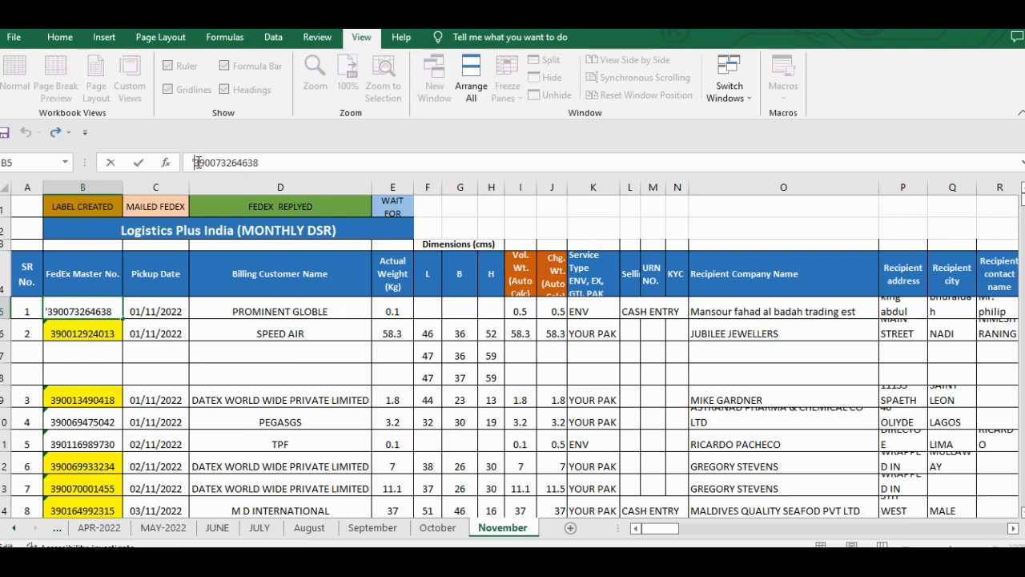
key(Return)
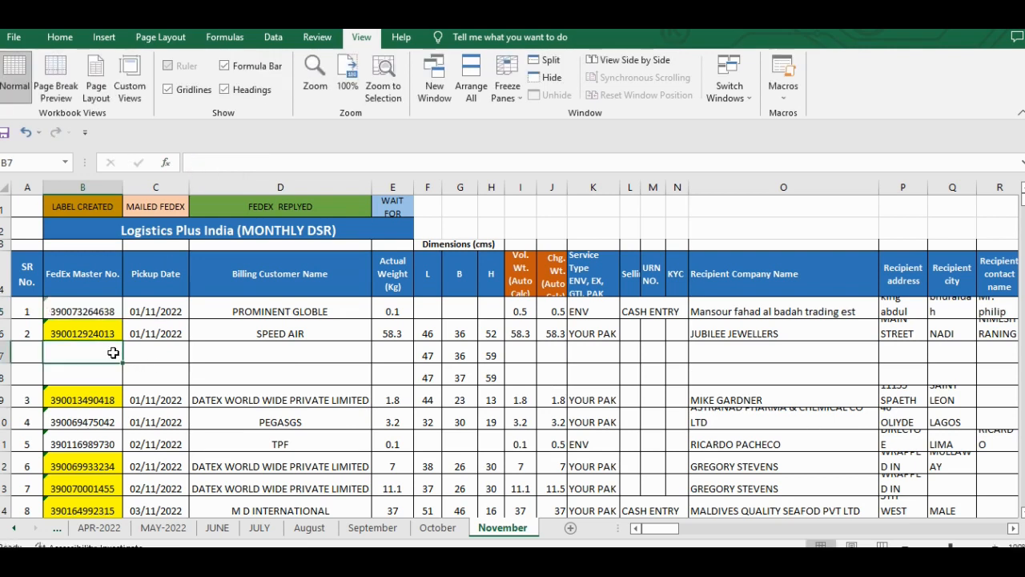
- Reopen cell B5 for editing to inspect its text-formatted number, and leave without changing it
key(Up)
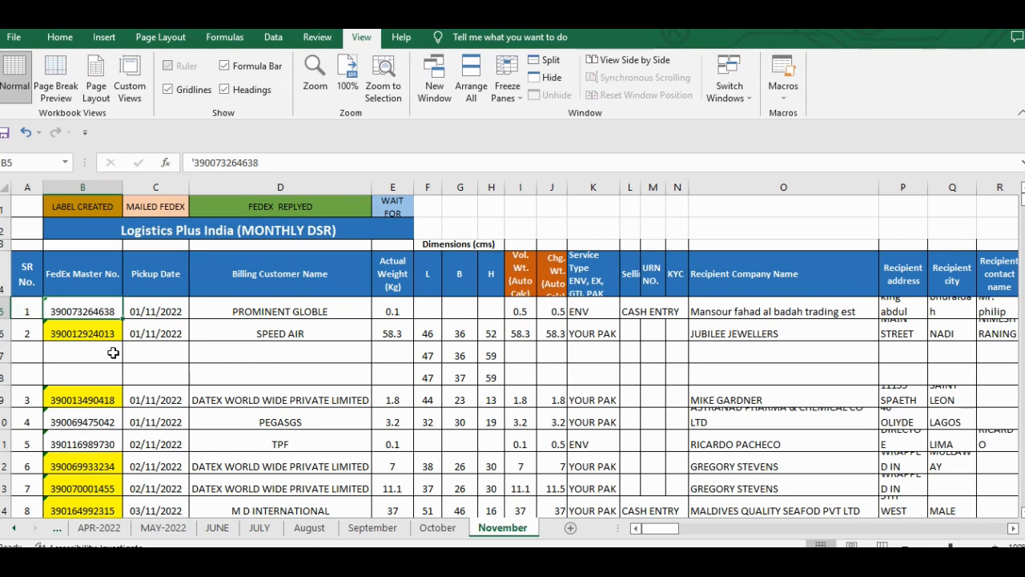
key(F2)
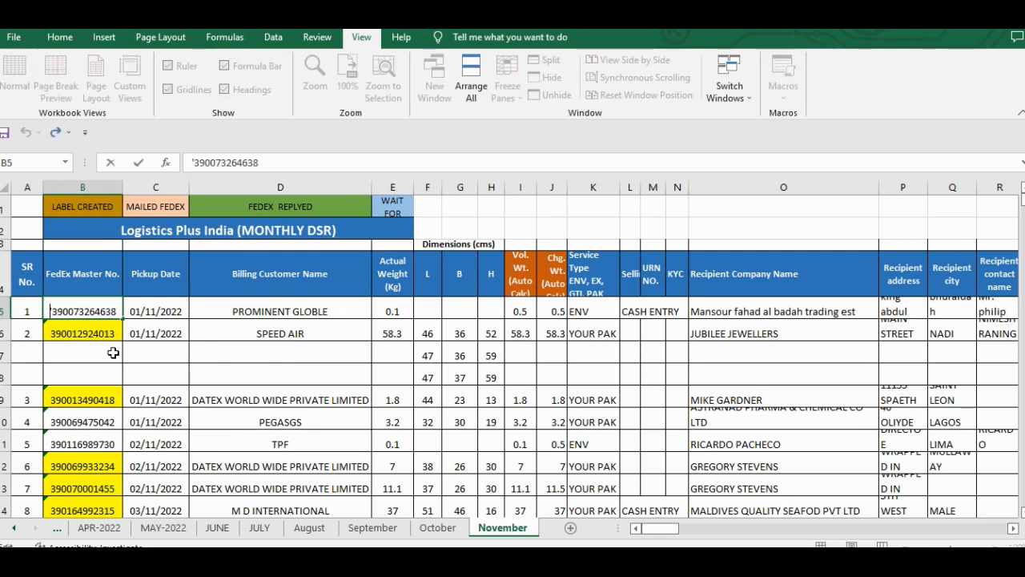
key(Escape)
- Convert all numbers stored as text across the November sheet, including the FedEx master numbers, to real numbers
key(ctrl+a)
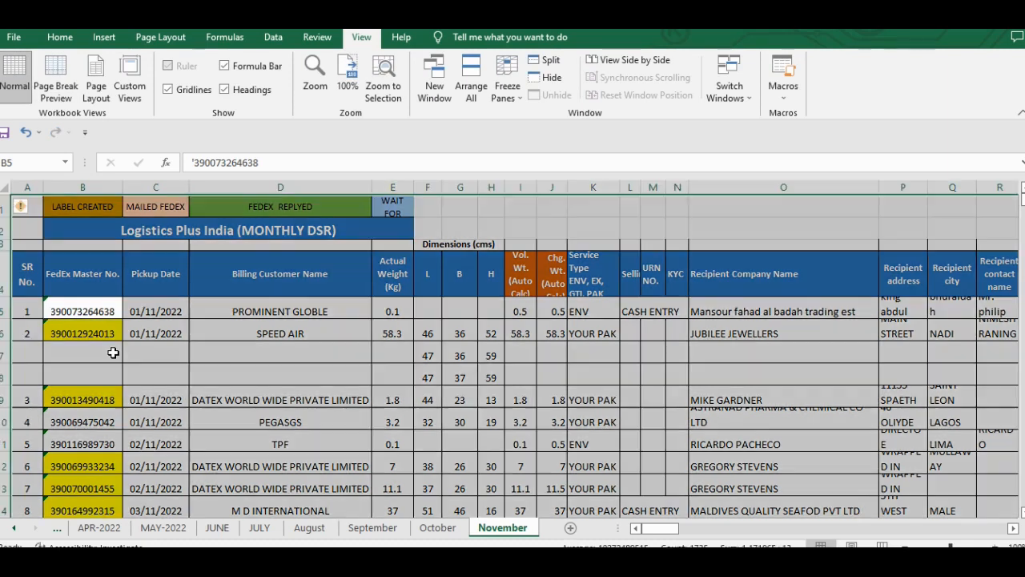
click(83, 305)
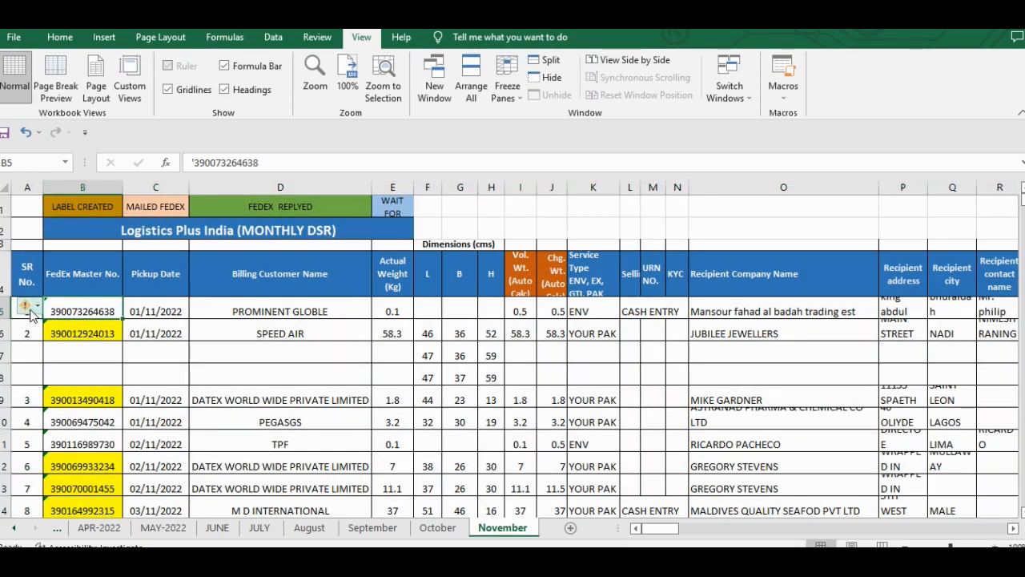
mouse_move(31, 315)
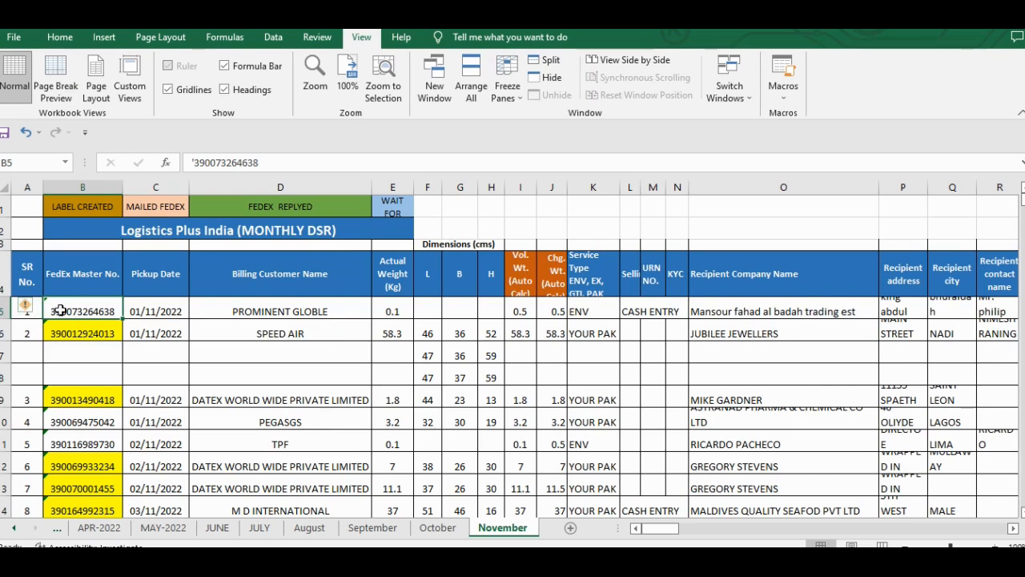
key(ctrl+a)
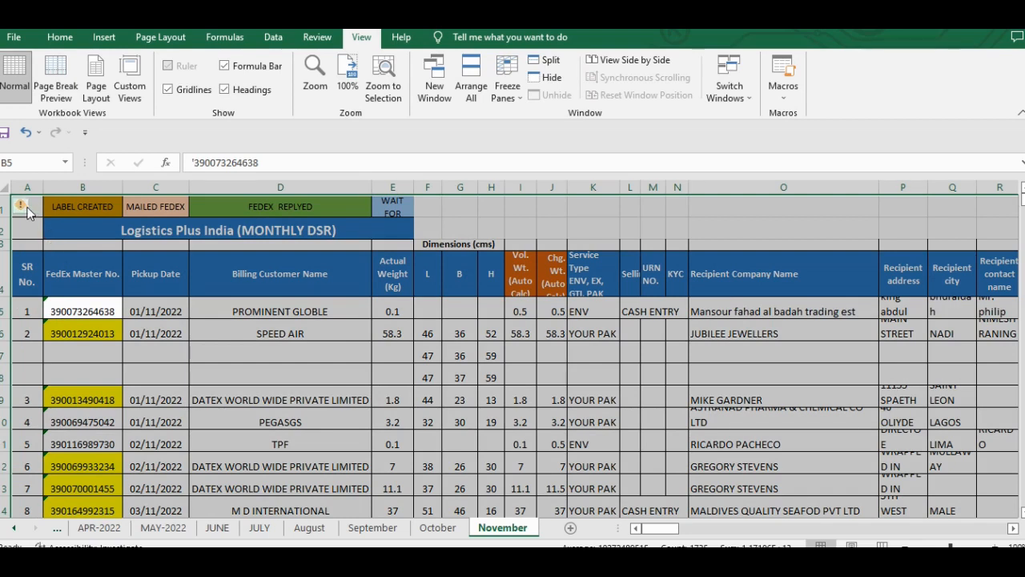
mouse_move(24, 210)
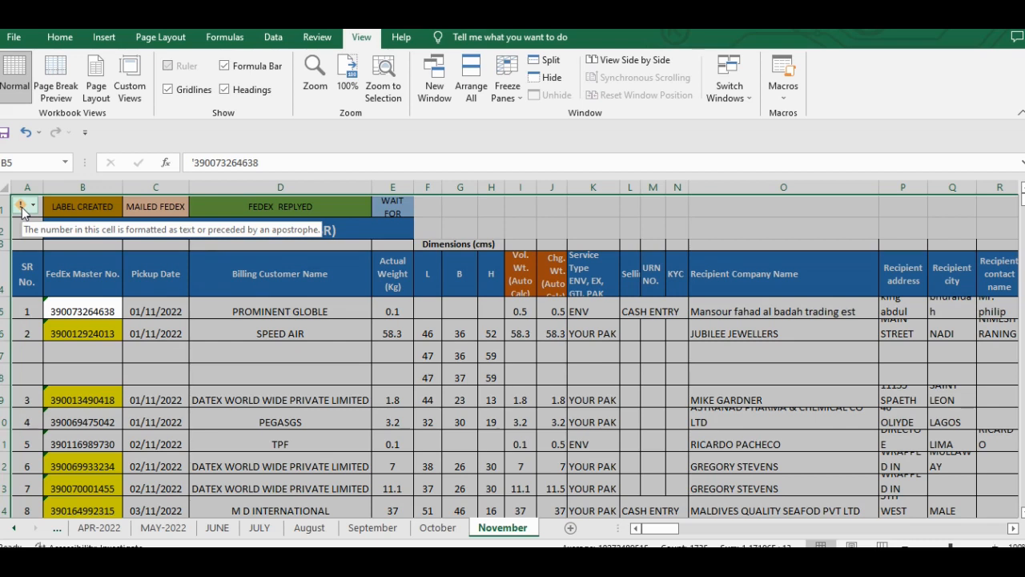
click(23, 211)
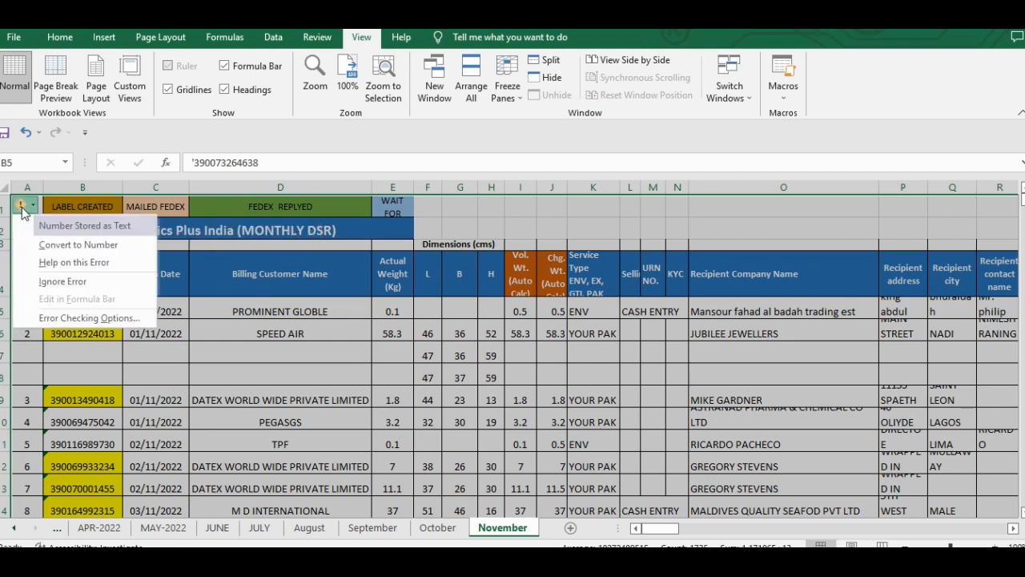
click(53, 245)
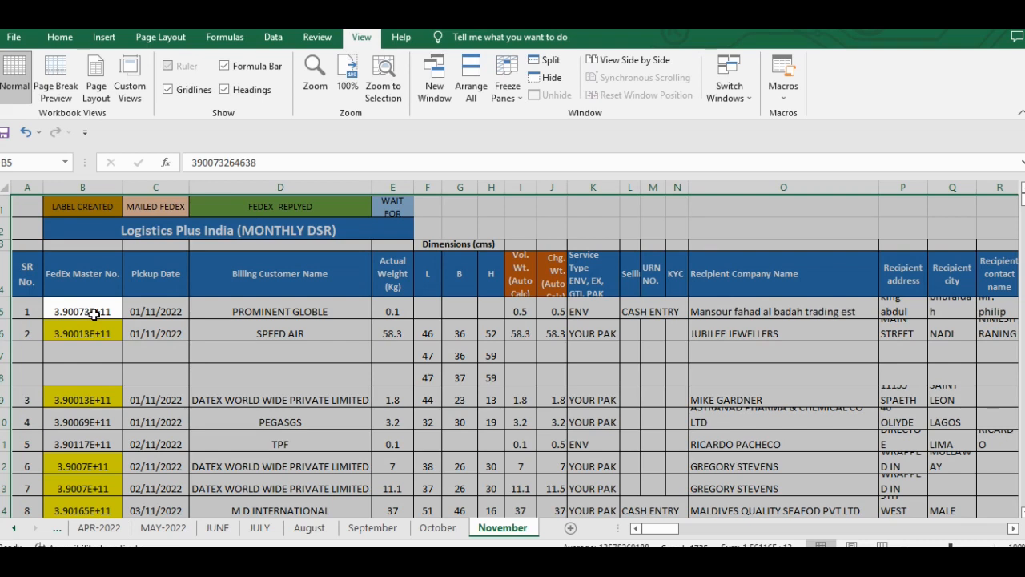
- Apply the Number format to the FedEx Master No. entries from B5 down to B49
click(61, 38)
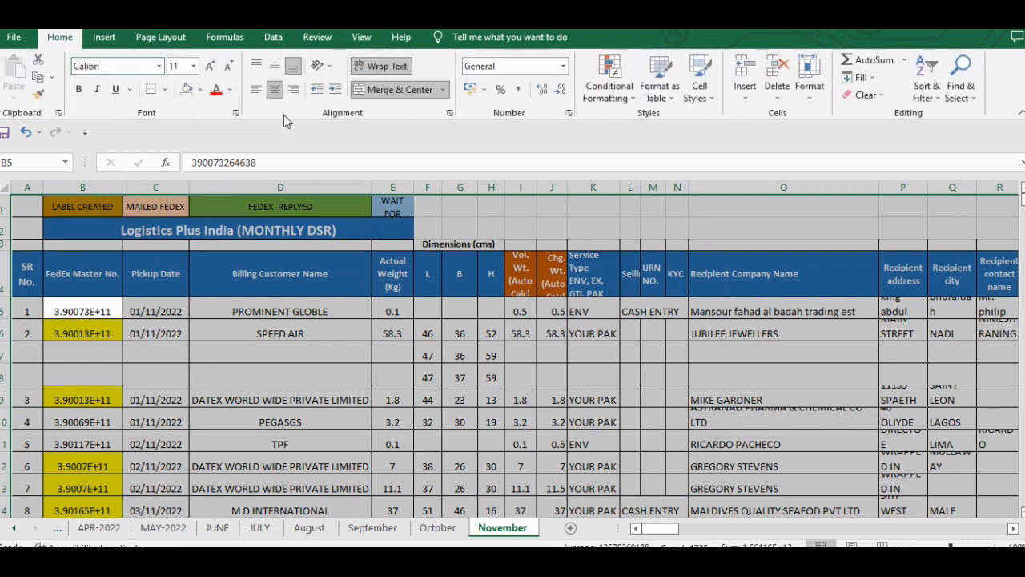
click(90, 307)
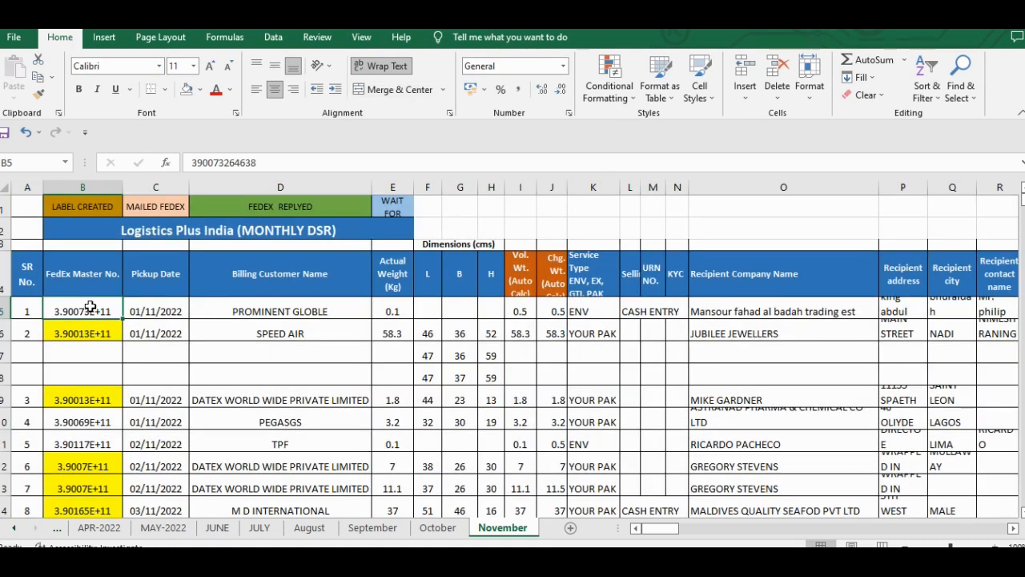
drag(90, 307, 88, 333)
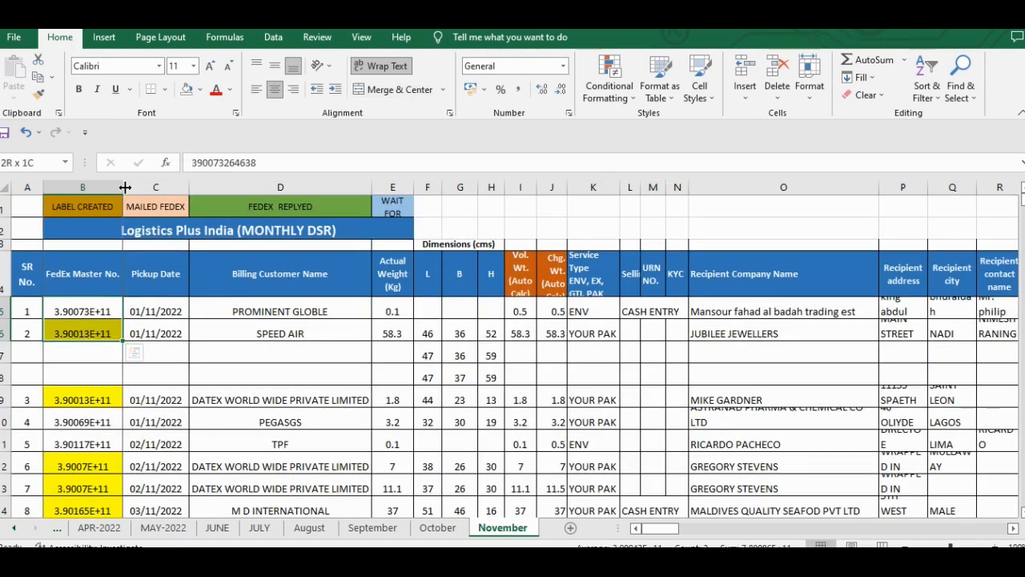
click(104, 292)
key(Down)
key(ctrl+shift+Down)
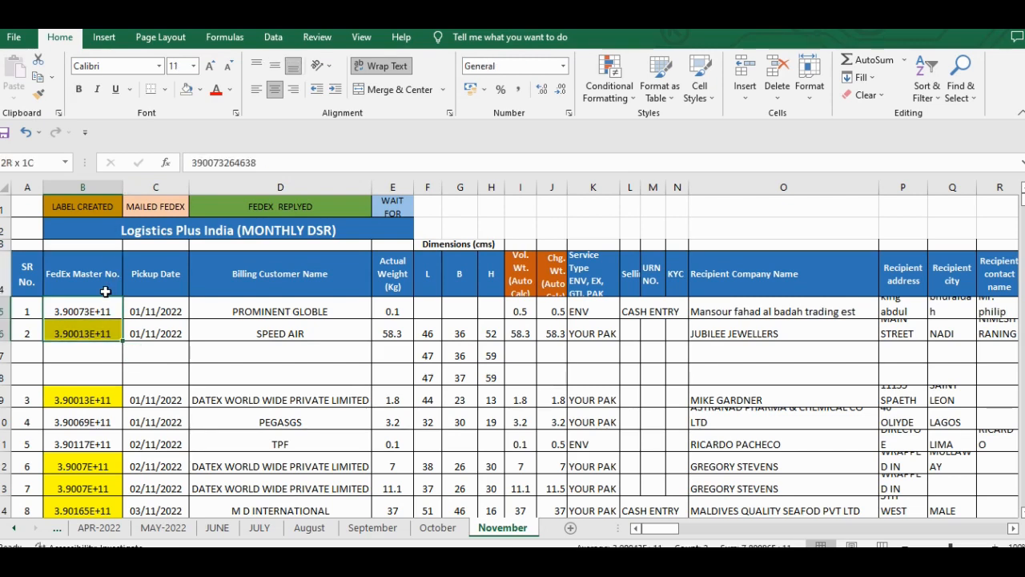
key(shift+Down)
key(shift+Down)
key(shift+Down)
key(shift+Down)
key(shift+Down)
key(shift+Down)
key(shift+Down)
key(shift+Down)
key(shift+Down)
key(shift+Down)
key(shift+Down)
key(shift+Down)
key(shift+Down)
key(shift+Down)
key(shift+Down)
key(shift+Down)
key(shift+Down)
key(shift+Down)
key(shift+Down)
key(shift+Down)
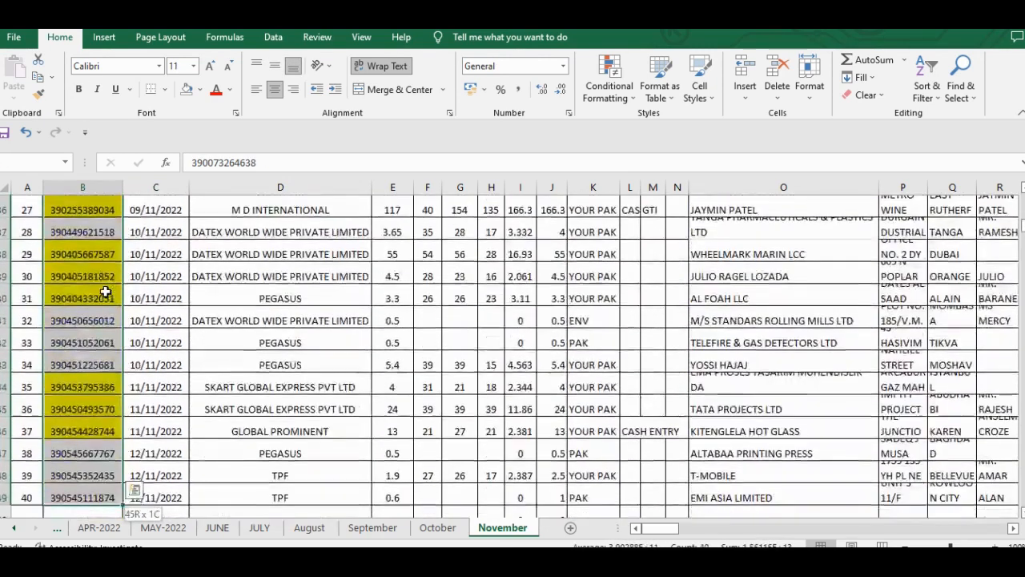
key(ctrl+shift+Down)
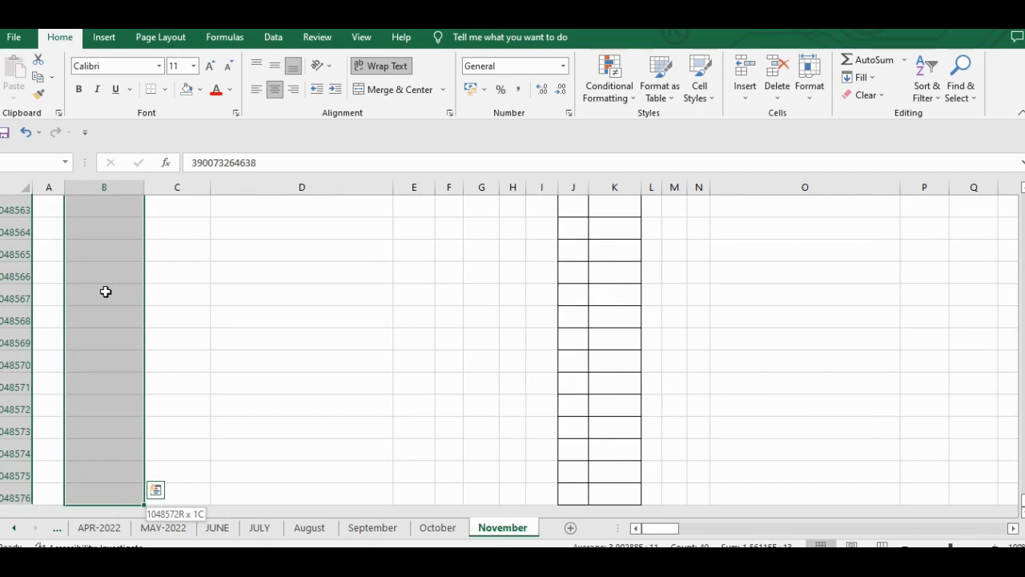
key(ctrl+shift+Up)
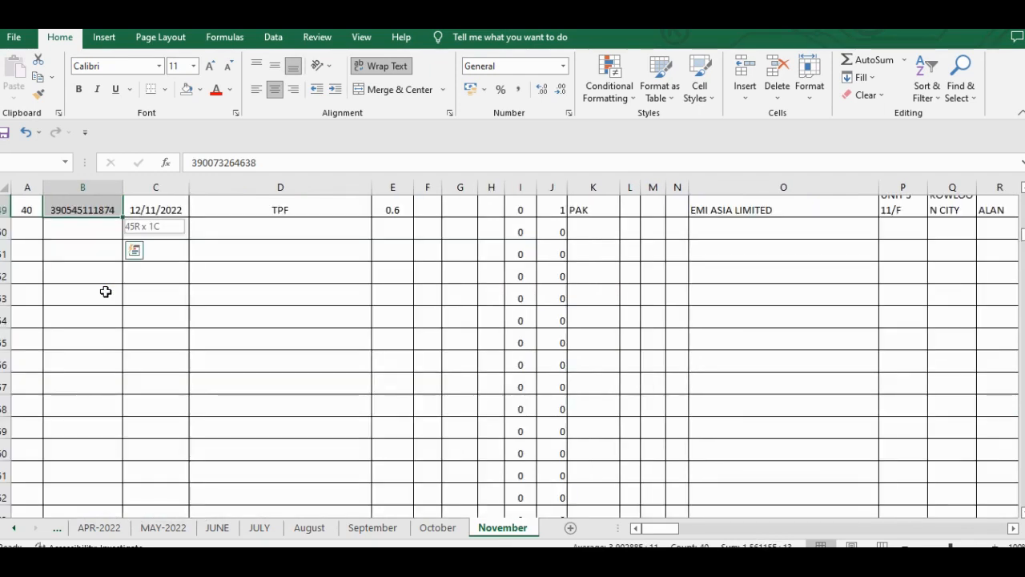
click(500, 67)
text(Number)
key(Return)
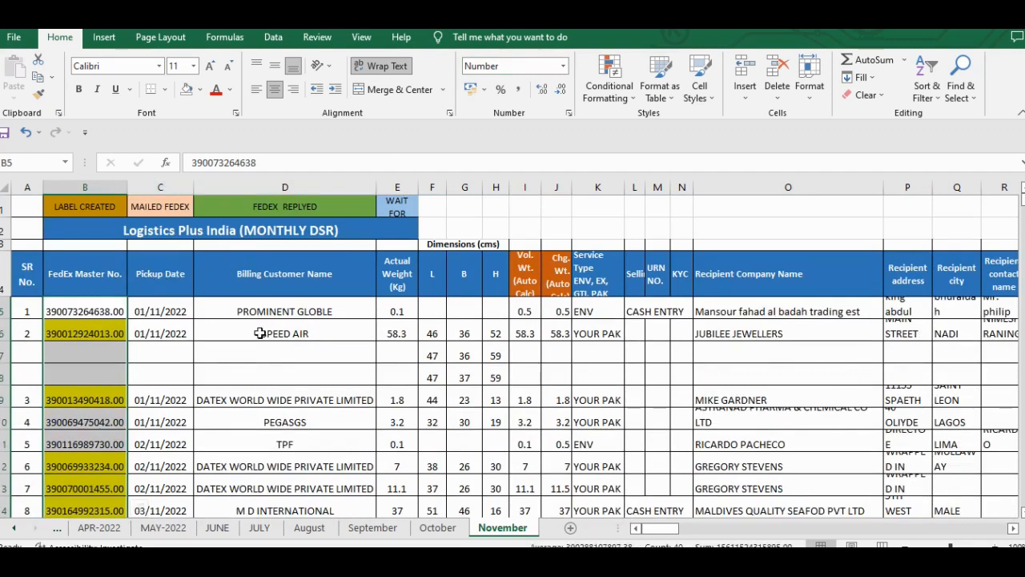
- Remove the decimal places from the FedEx Master No. entries and return to cell B5
click(563, 89)
click(563, 89)
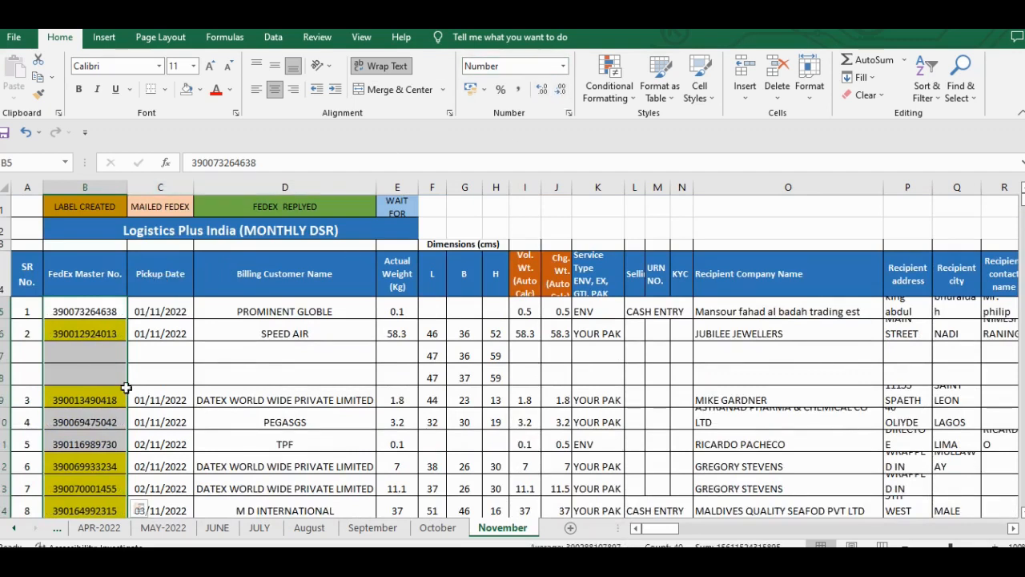
click(73, 388)
key(Up)
key(Up)
key(Up)
key(Up)
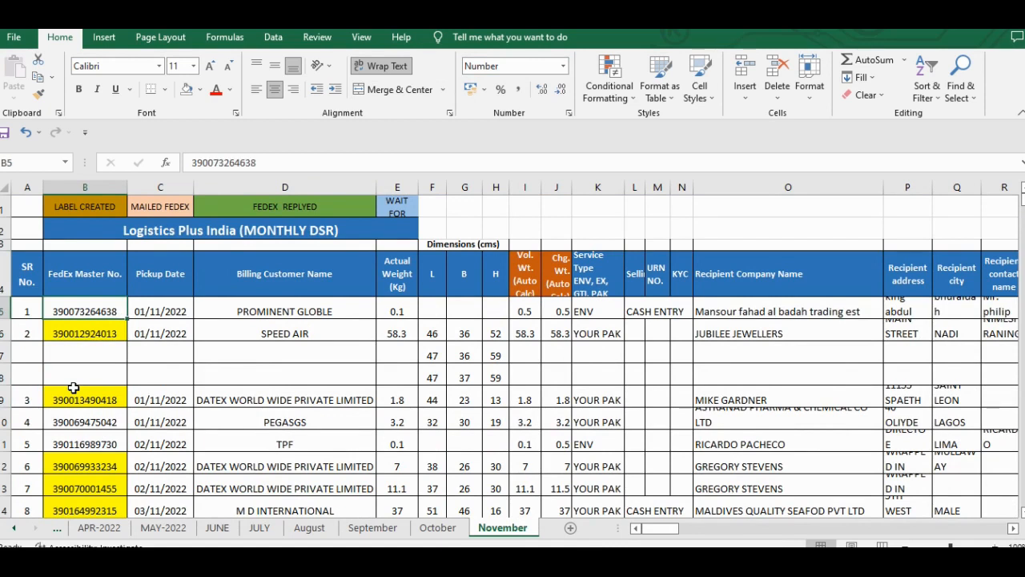
- AutoFit the column widths of the entire November sheet
key(Right)
key(Right)
key(Right)
key(Right)
key(Right)
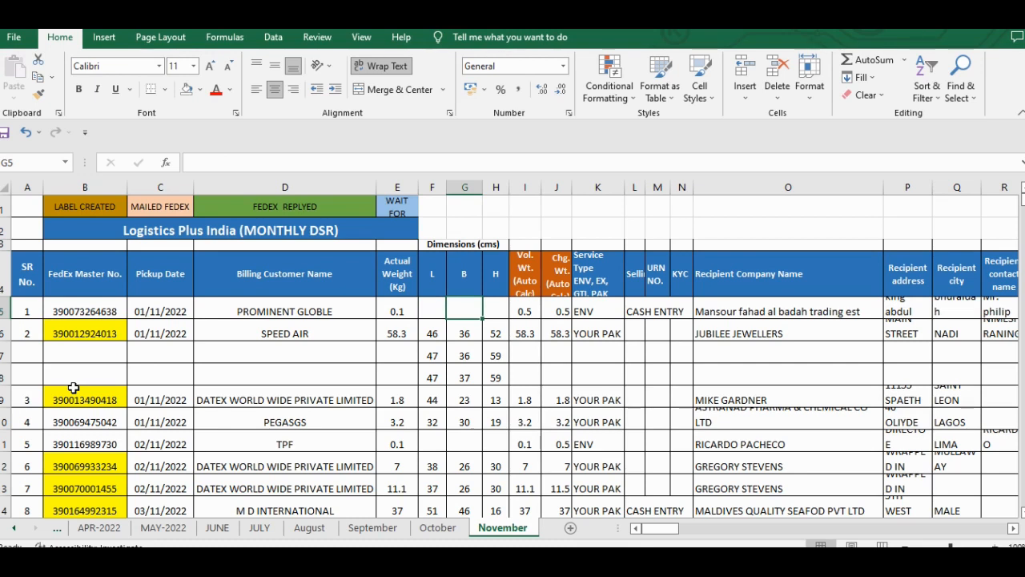
key(ctrl+a)
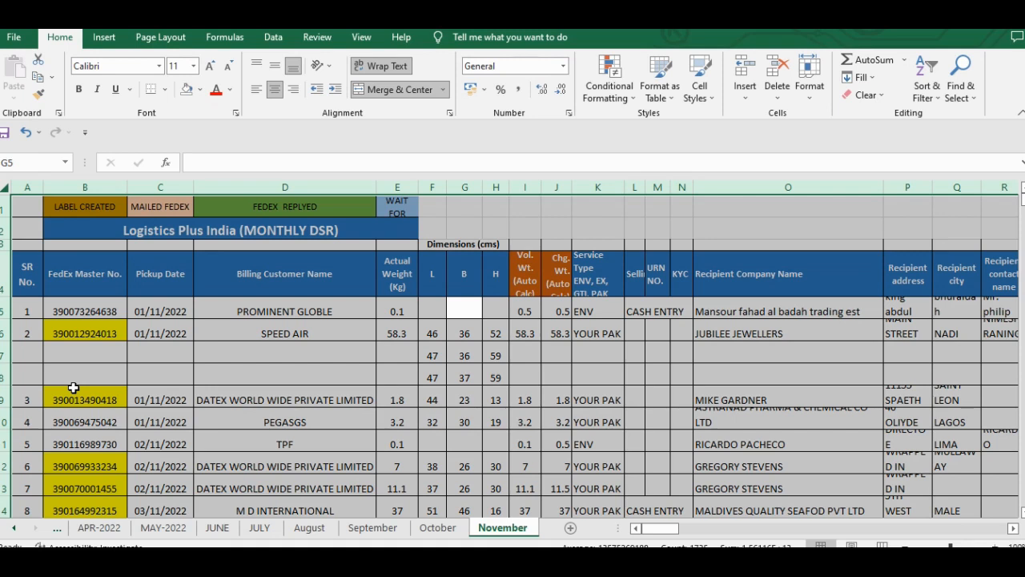
key(alt+h)
key(o)
key(i)
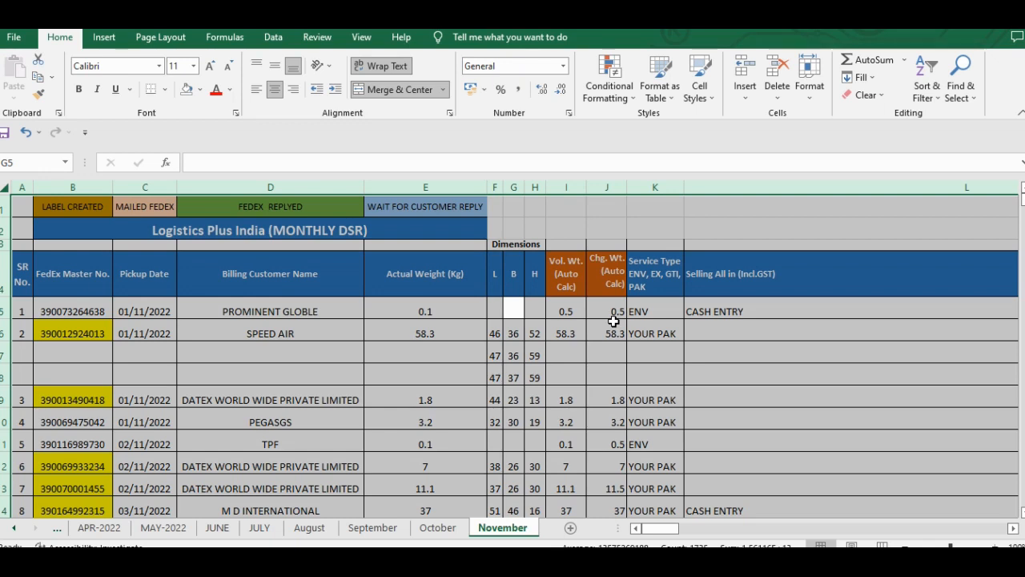
- Examine the entries down the Selling All in column, and return to the SR No. header in A4
key(Right)
key(Right)
key(Right)
key(Right)
key(Right)
key(Right)
key(Left)
key(Right)
key(Left)
key(ctrl+Down)
key(ctrl+Down)
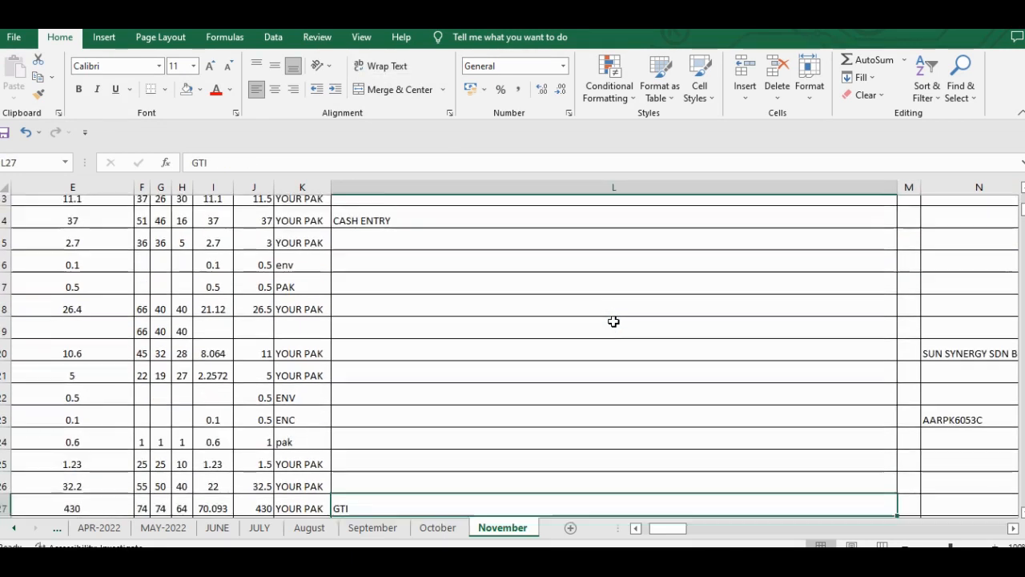
key(ctrl+Up)
key(ctrl+Home)
key(Down)
key(Down)
key(Down)
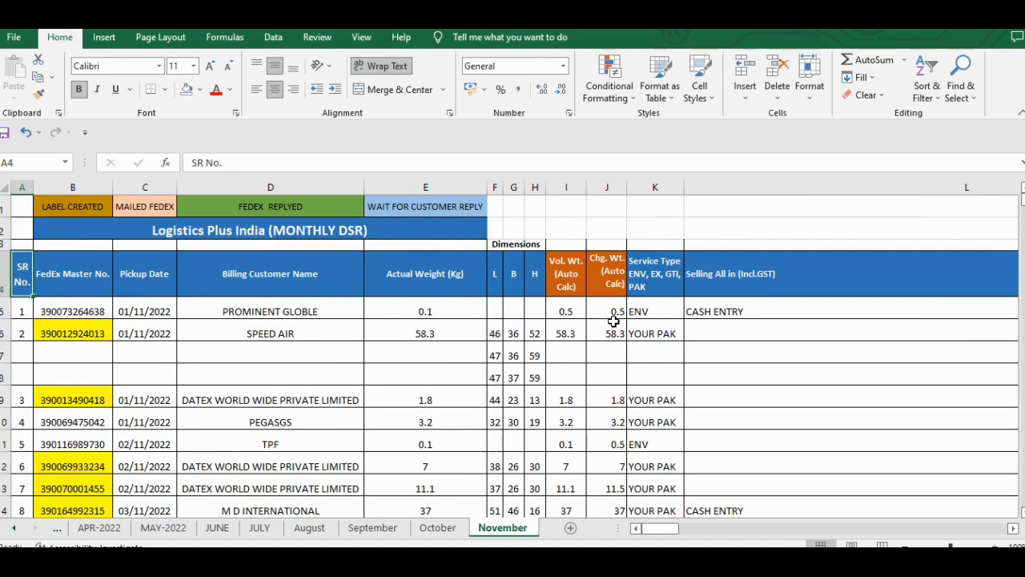
- AutoFit the row heights of the entire sheet and check the result across the columns
click(240, 315)
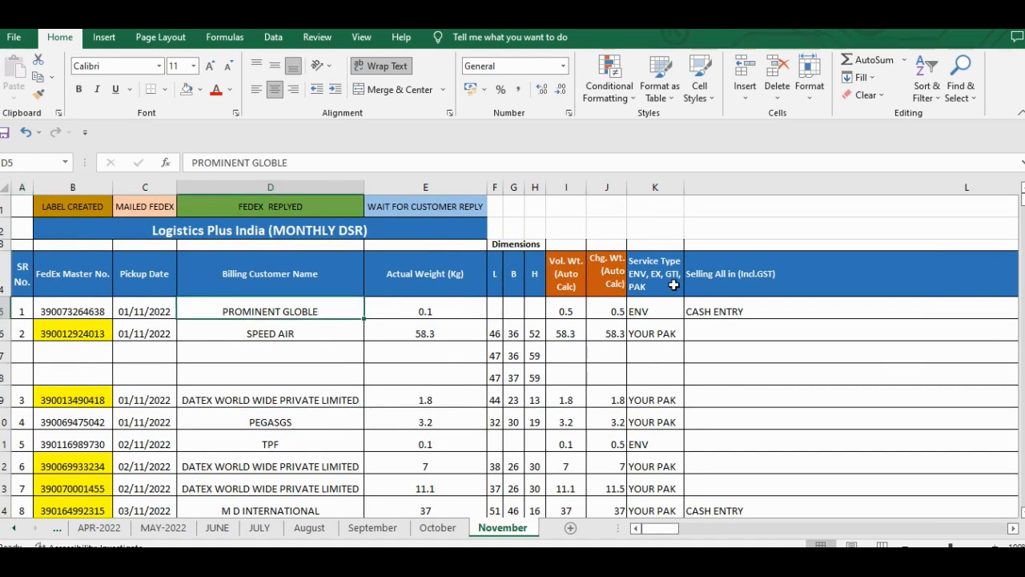
click(653, 272)
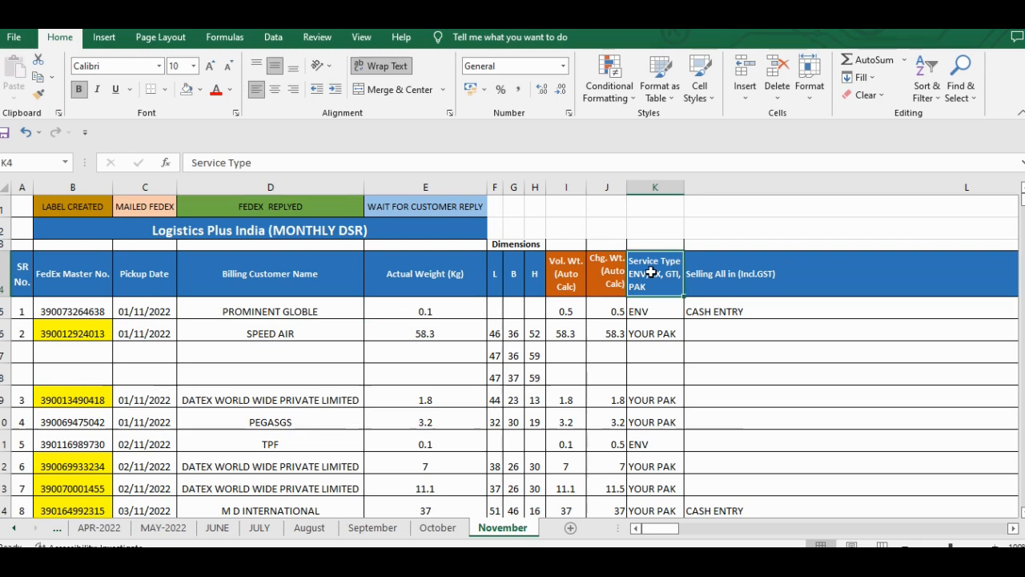
key(Right)
key(Right)
key(Right)
key(Right)
key(Right)
key(Right)
key(Home)
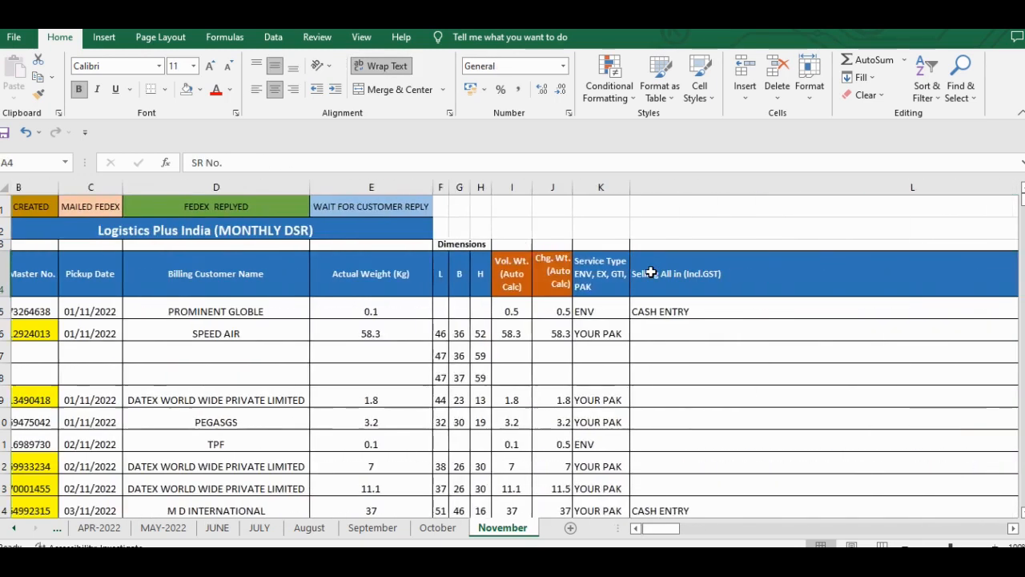
key(ctrl+a)
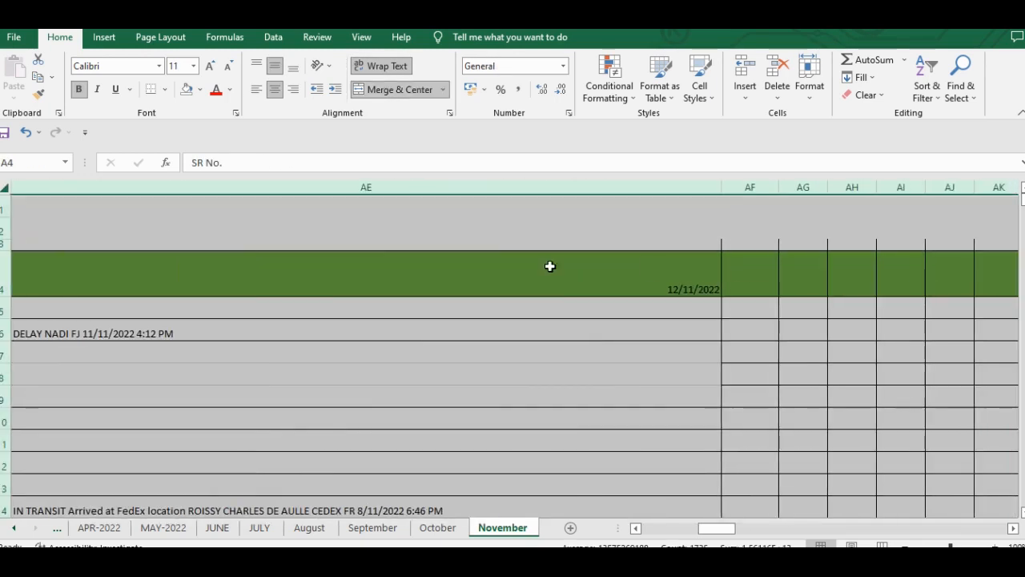
drag(10, 220, 10, 210)
scroll(218, 334, right, 5)
scroll(219, 334, left, 10)
scroll(219, 334, left, 10)
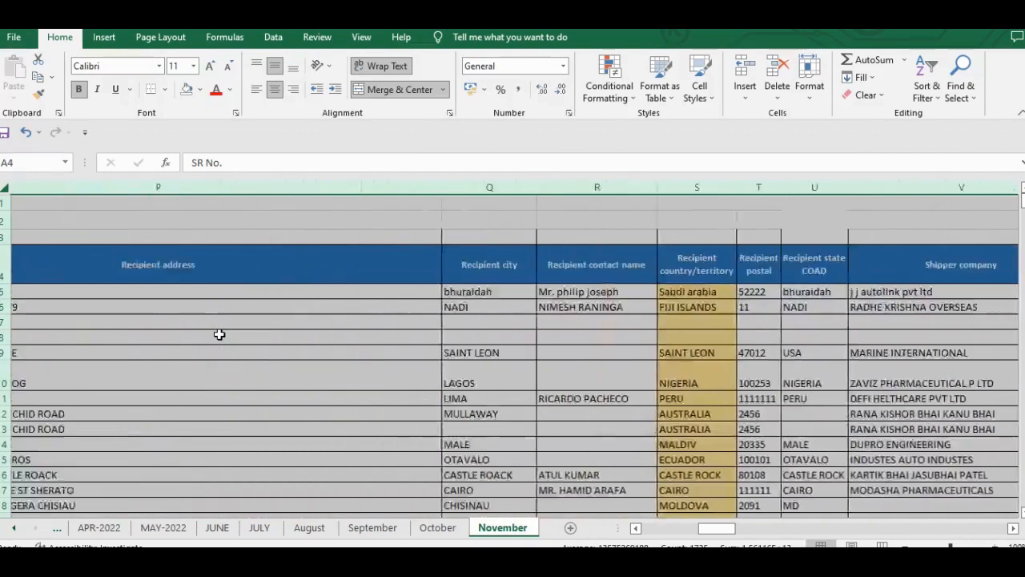
scroll(219, 334, left, 4)
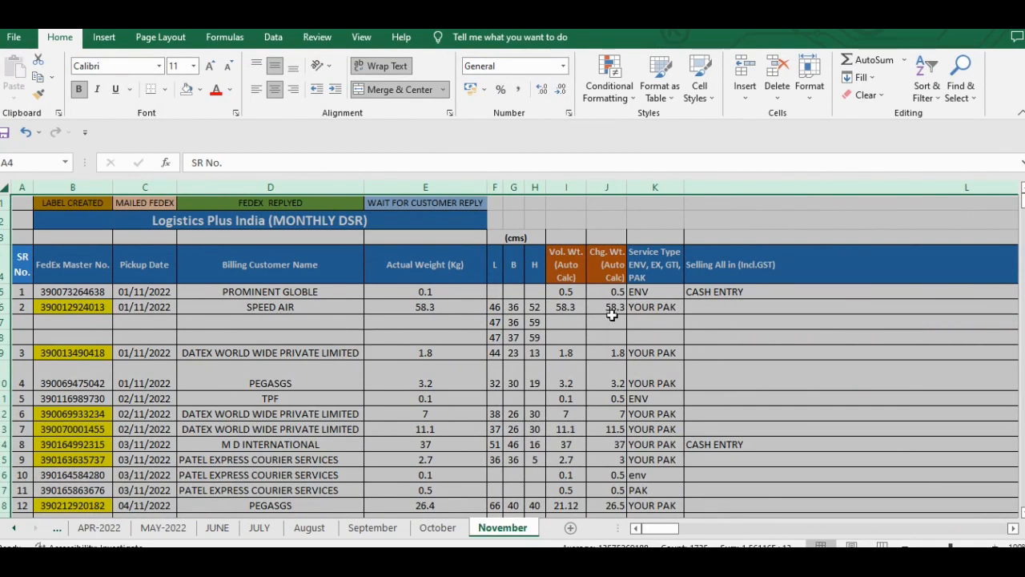
- Right-align the weight and dimension values in E5:J49, from Actual Weight through Chg. Wt
click(428, 293)
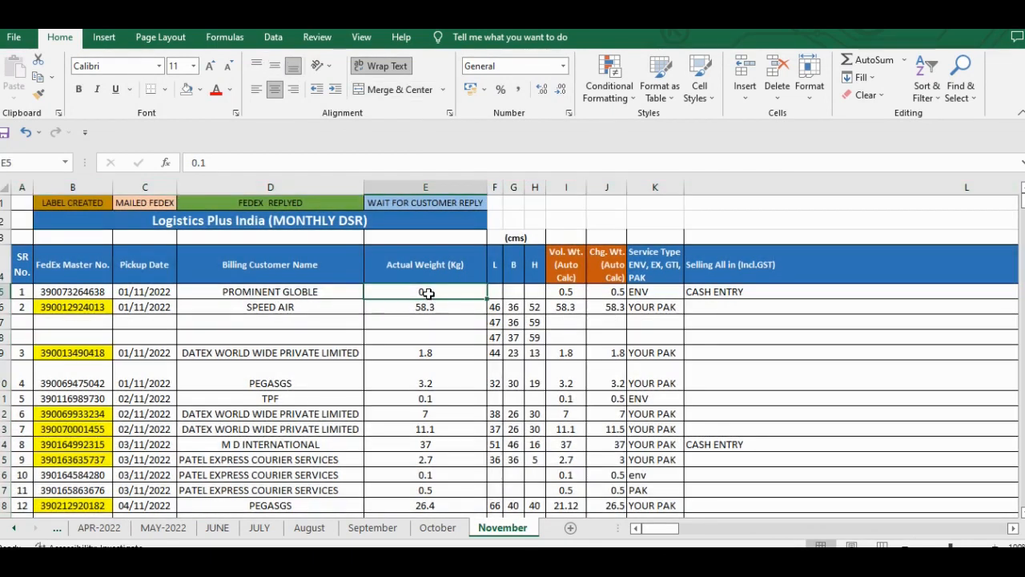
key(shift+Right)
key(shift+Right)
key(shift+Right)
key(shift+Right)
key(shift+Right)
key(shift+Down)
key(ctrl+shift+Down)
key(ctrl+shift+Down)
key(ctrl+shift+Down)
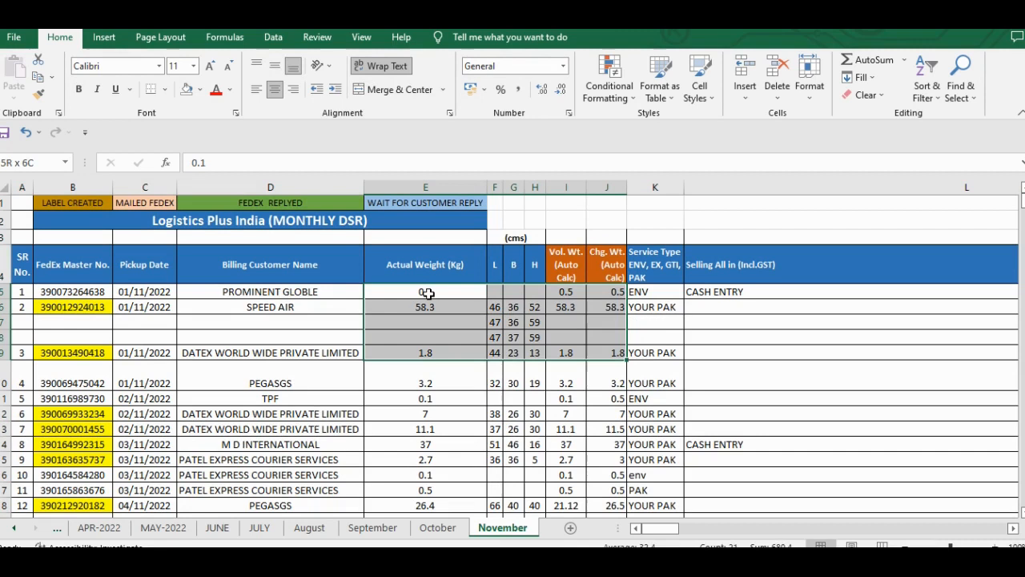
key(ctrl+shift+Up)
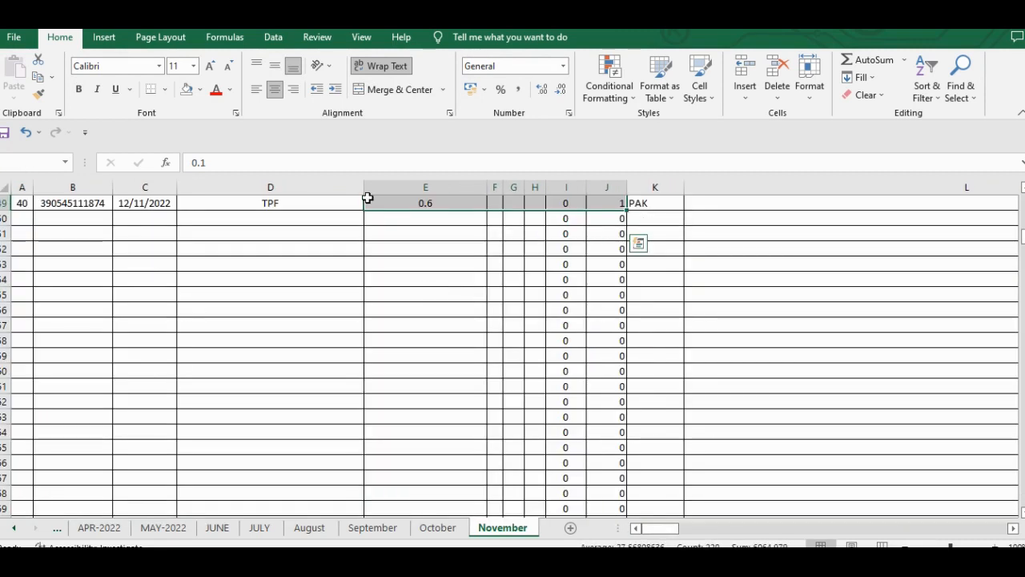
scroll(418, 298, up, 4)
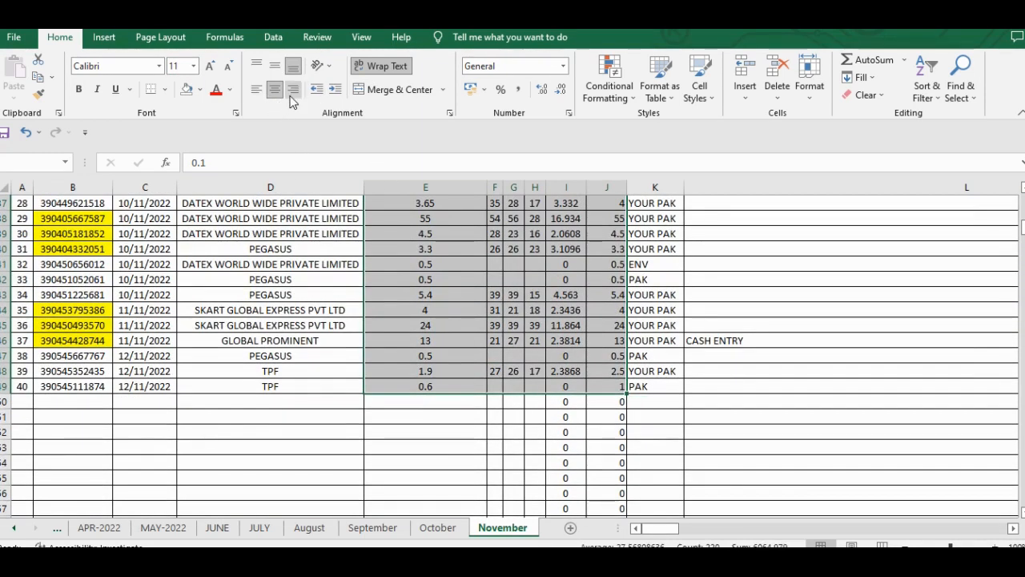
scroll(451, 287, up, 12)
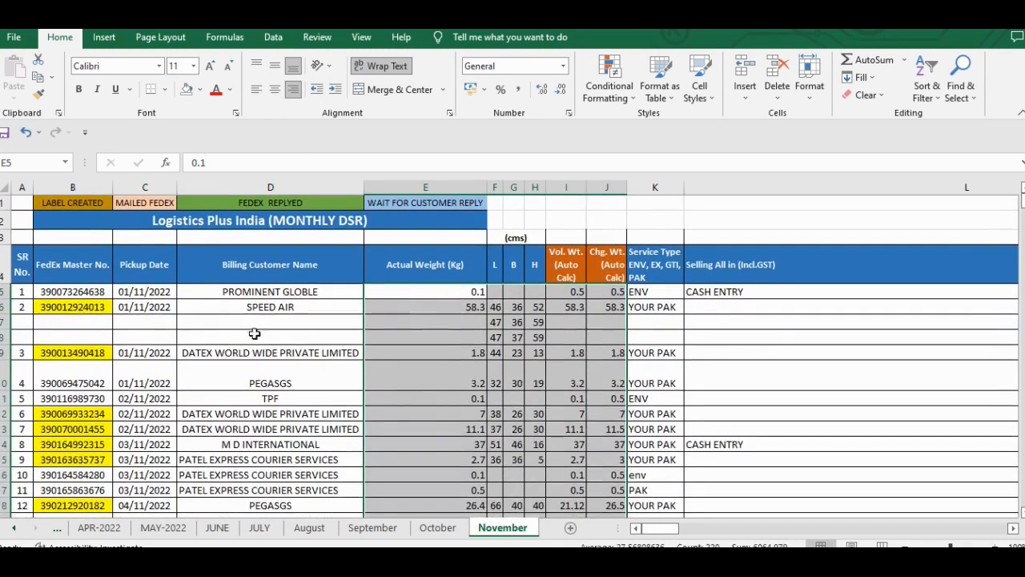
- Set the font of the entire November sheet to Calibri, size 10
click(216, 337)
key(Left)
key(Up)
key(ctrl+a)
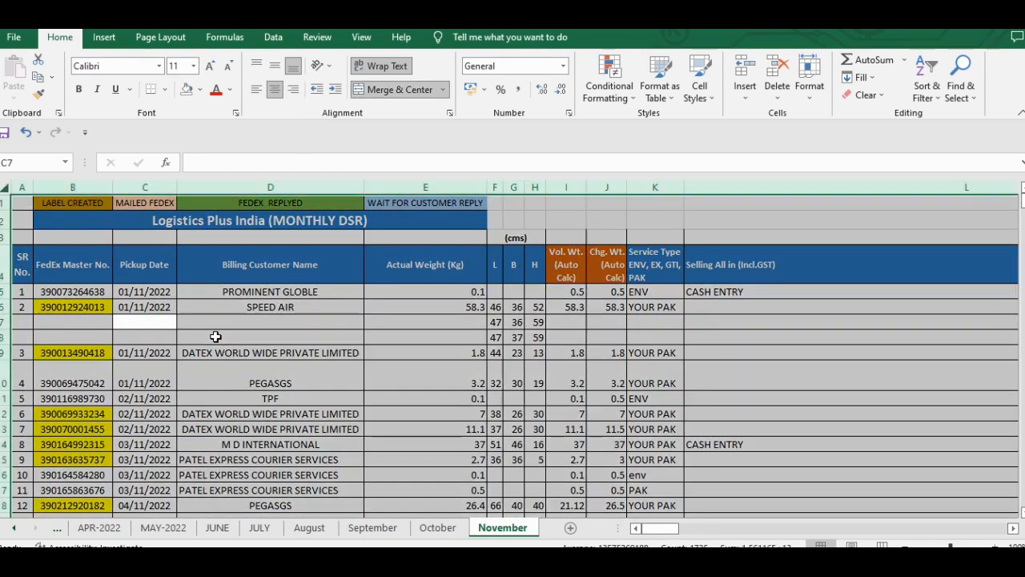
click(110, 67)
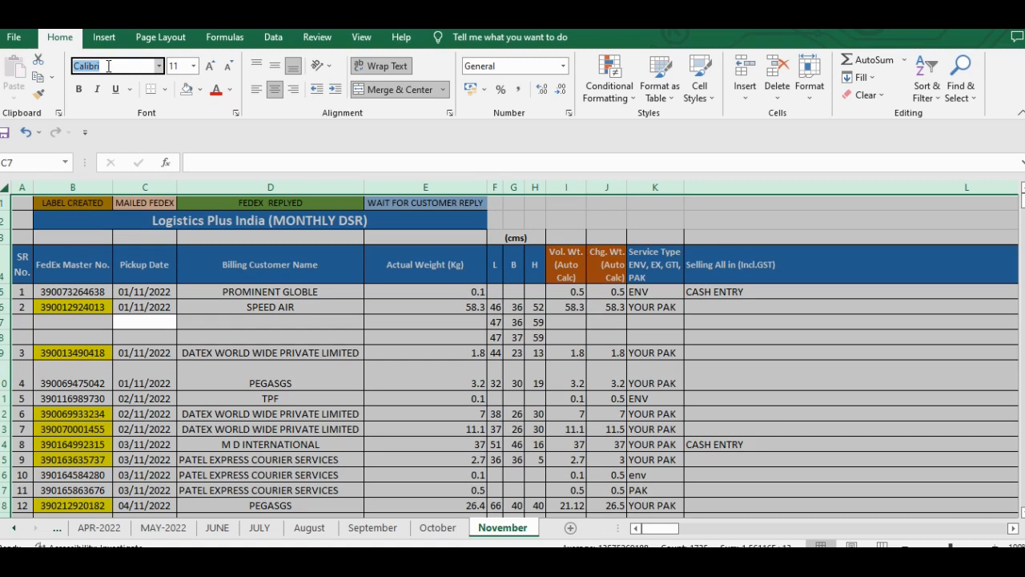
key(Return)
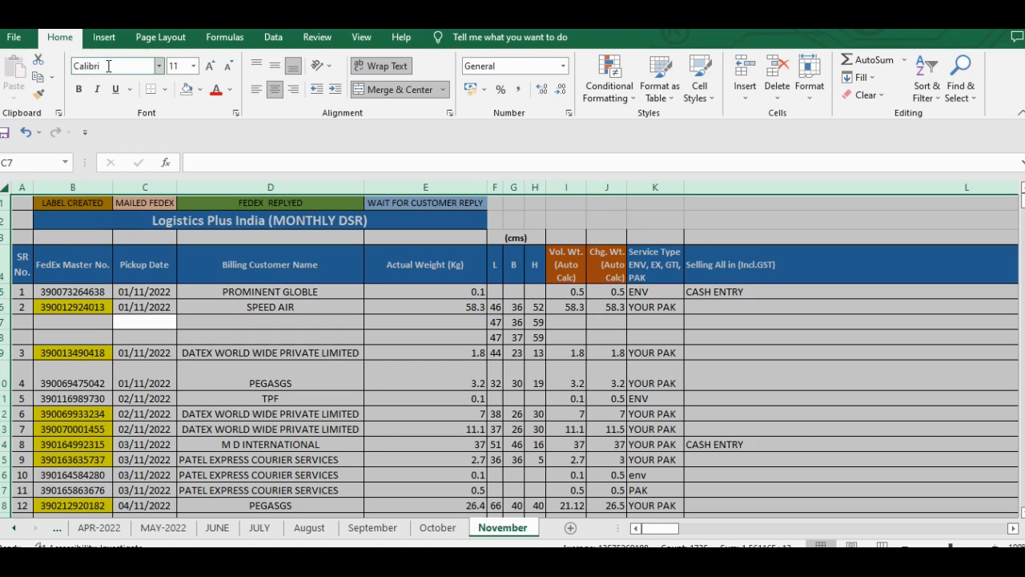
click(174, 66)
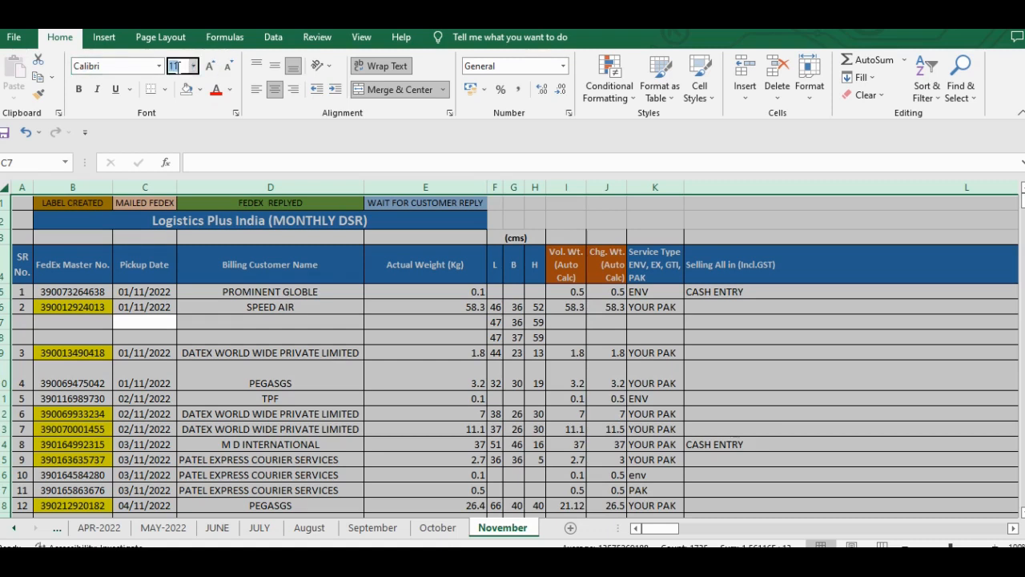
text(1)
key(Return)
- Check the new font along the header row, from the shipment columns through the dated tracking columns
click(233, 321)
key(ctrl+Up)
key(ctrl+Right)
key(ctrl+Right)
key(ctrl+Up)
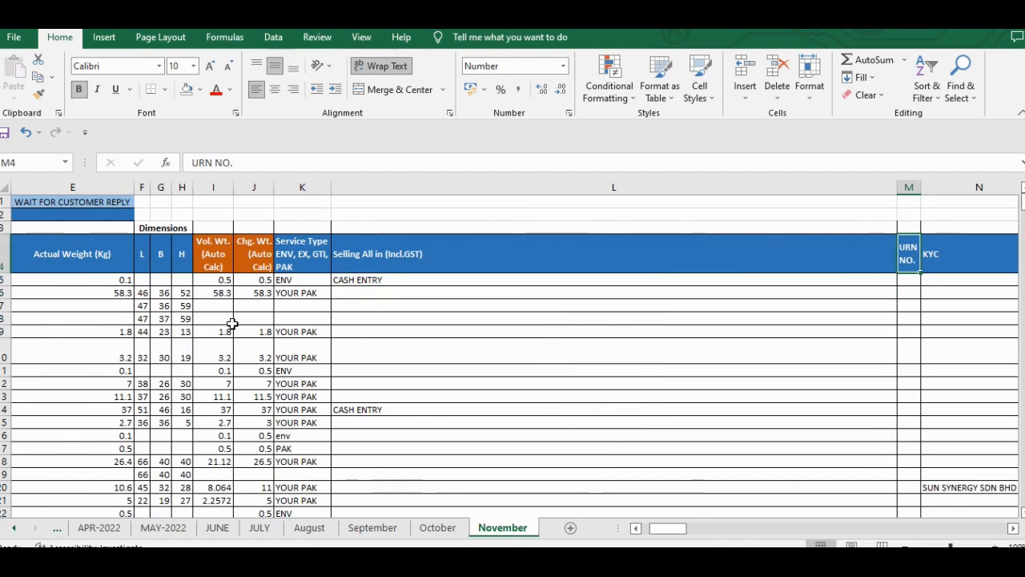
key(ctrl+Right)
key(ctrl+Right)
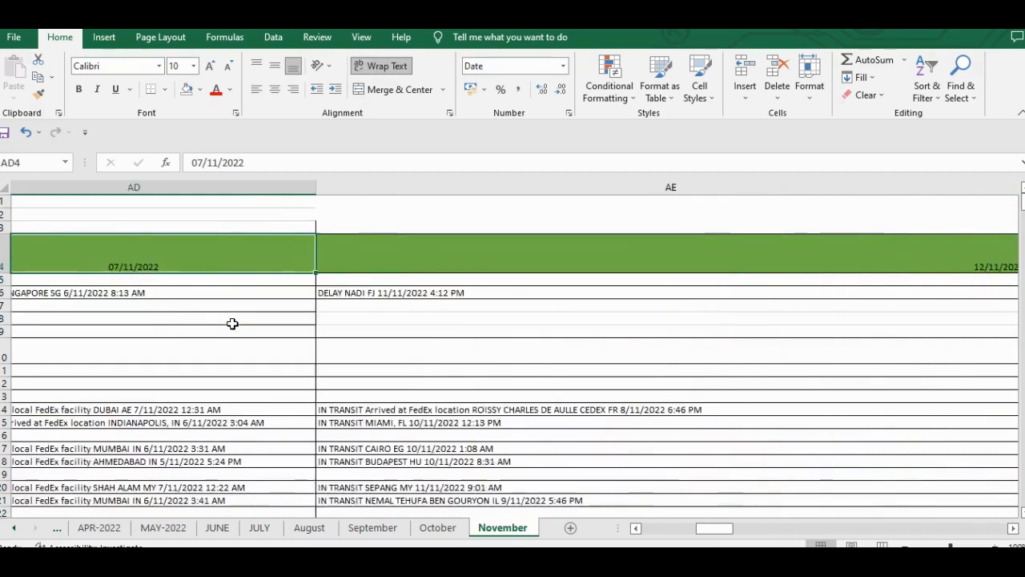
key(ctrl+Right)
key(ctrl+Left)
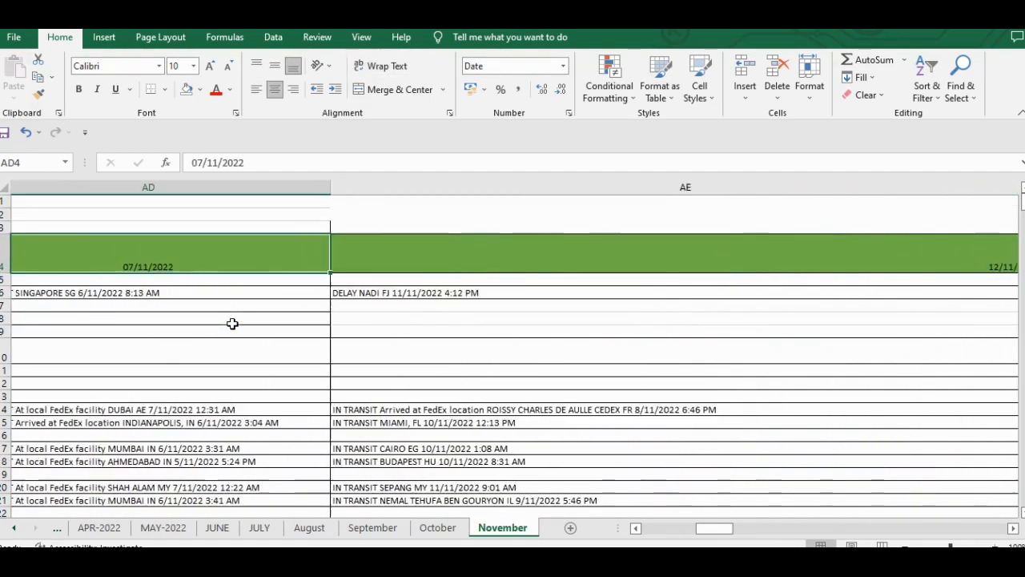
- Review the formatted shipment rows from the first billing customer down to the empty rows below SR No. 40
key(Home)
key(Right)
key(Right)
key(Right)
key(Right)
key(Left)
key(Down)
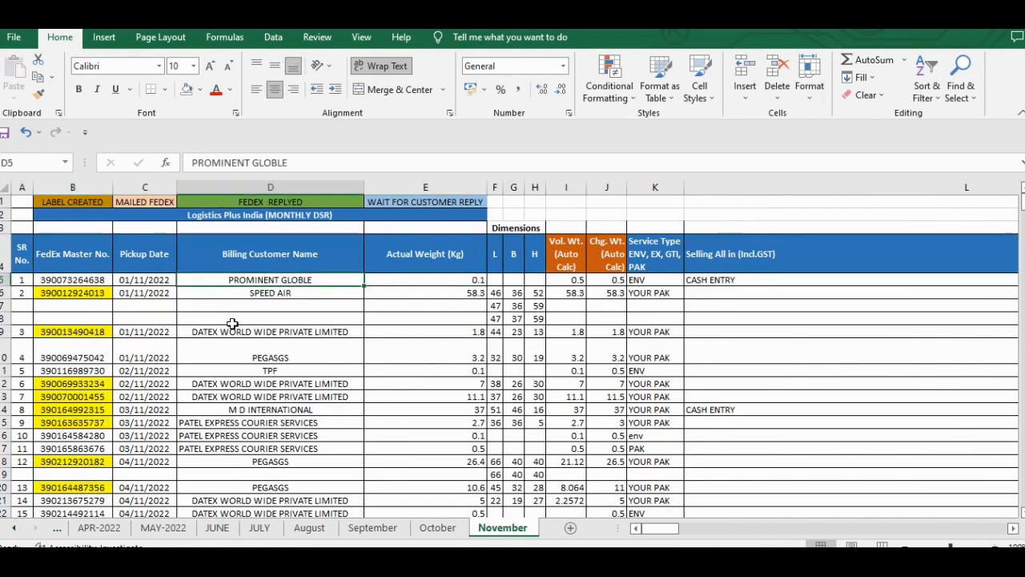
key(Down)
key(Right)
key(Right)
key(Right)
key(Right)
key(Right)
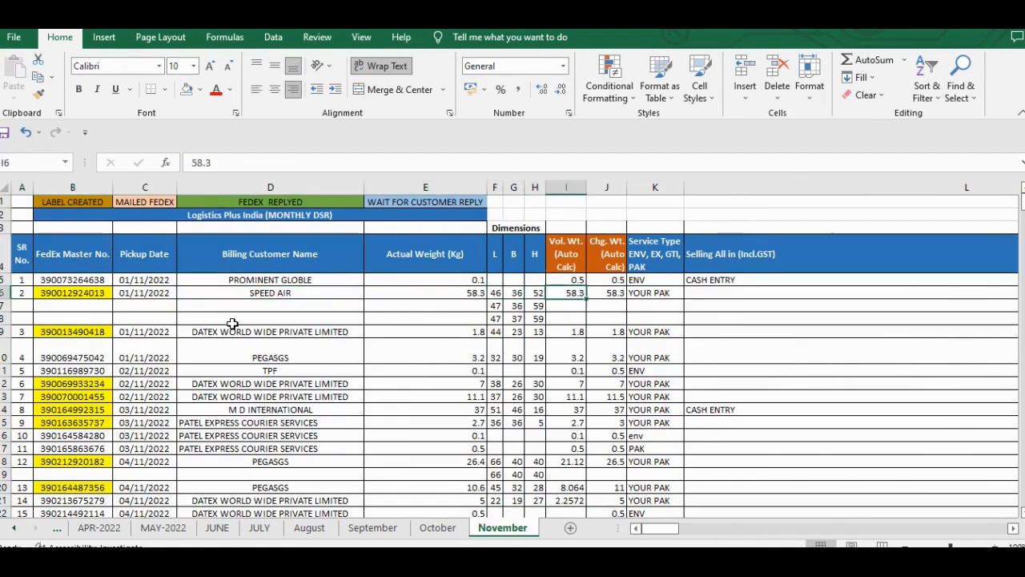
key(Right)
key(Right)
key(Down)
key(Down)
key(Down)
key(Down)
key(Left)
key(Left)
key(Left)
key(Home)
key(Down)
key(Down)
key(Down)
key(Down)
key(Down)
key(Down)
key(Down)
key(Down)
key(Down)
key(Down)
key(Down)
key(Down)
key(Down)
key(Down)
key(Down)
key(Down)
key(Down)
key(Down)
key(Down)
key(Down)
key(Down)
key(Down)
key(Down)
key(Down)
key(Down)
key(Down)
key(Down)
key(Down)
key(Down)
key(Down)
key(Down)
key(Down)
key(Down)
key(Down)
key(Down)
key(Down)
key(Down)
key(Down)
key(Right)
key(Right)
key(Right)
key(Right)
key(Right)
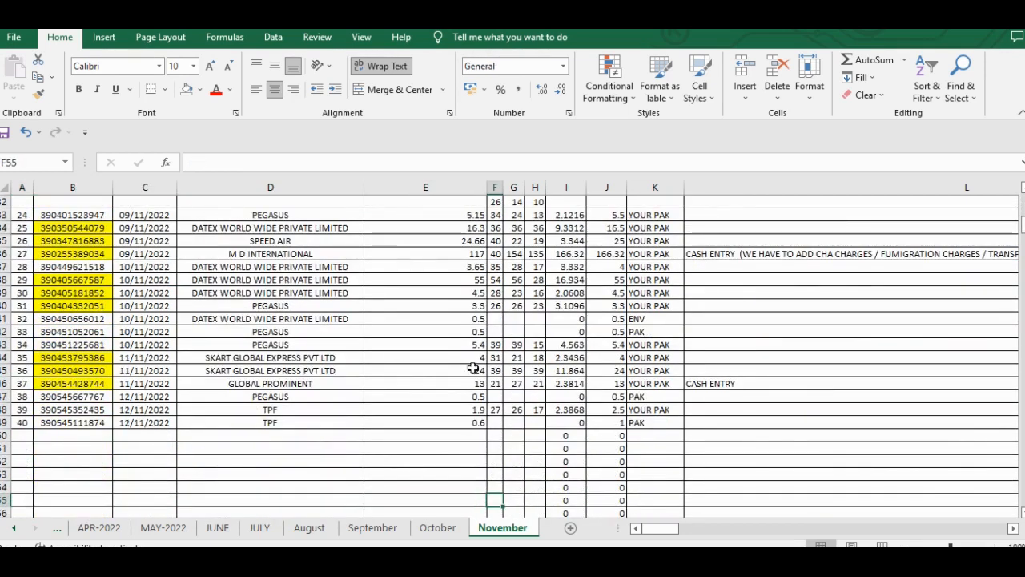
- Examine the Remarks and tracking status entries in the unformatted November report, back up to the first shipment row
mouse_move(713, 562)
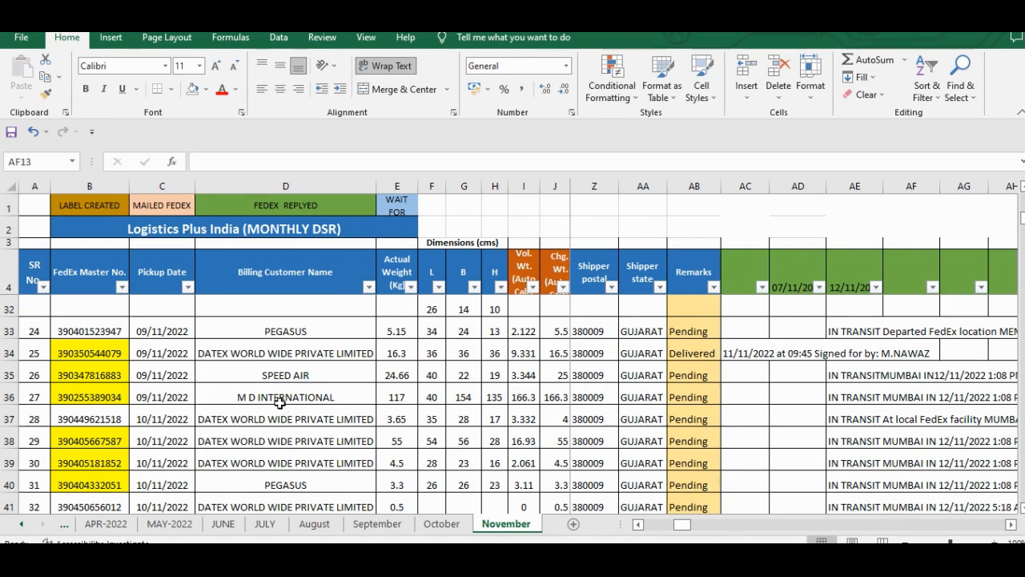
key(Down)
key(Down)
key(Down)
key(Down)
key(Up)
key(Left)
key(Left)
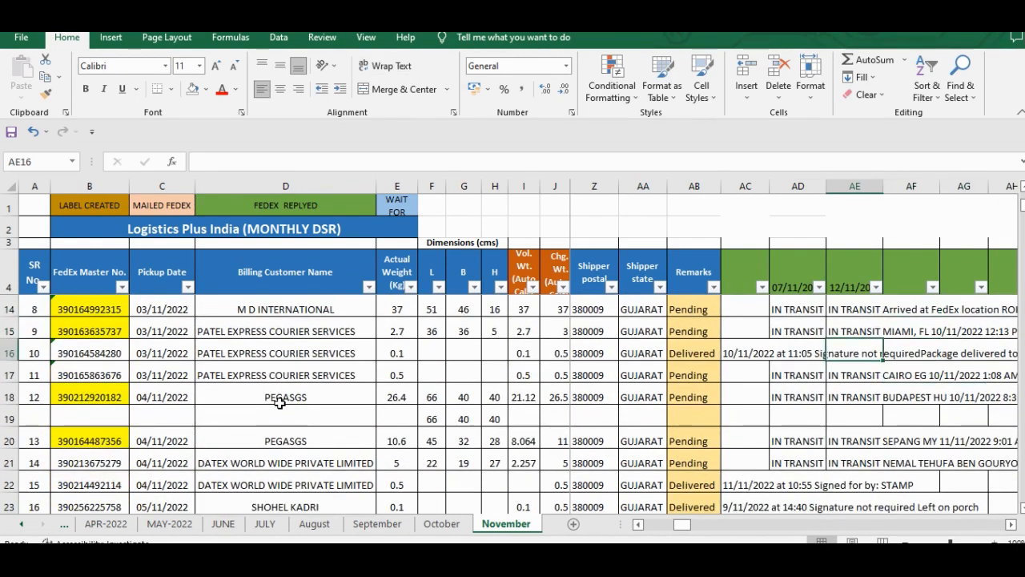
key(Up)
click(724, 368)
scroll(769, 369, up, 3)
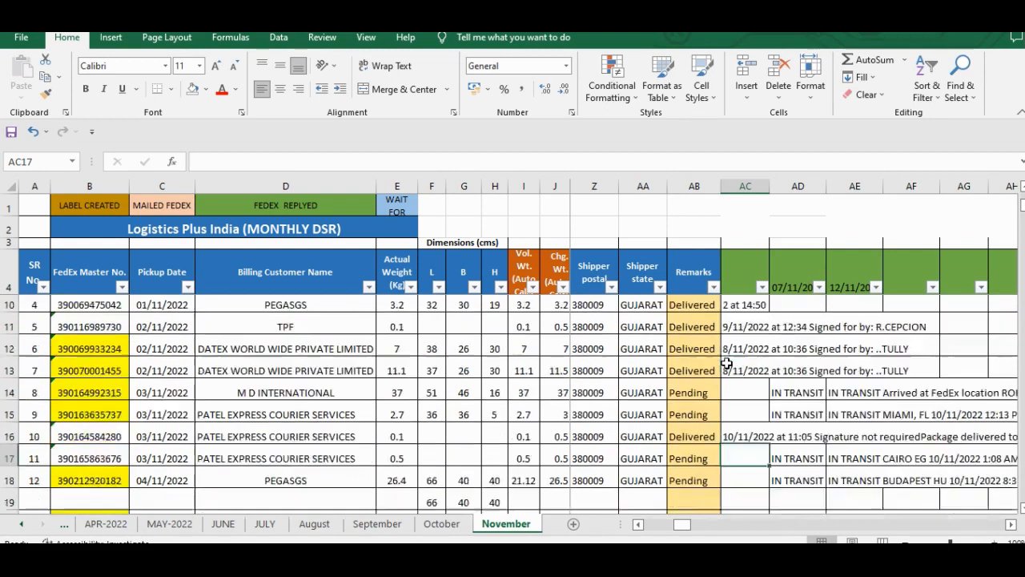
scroll(772, 385, up, 1)
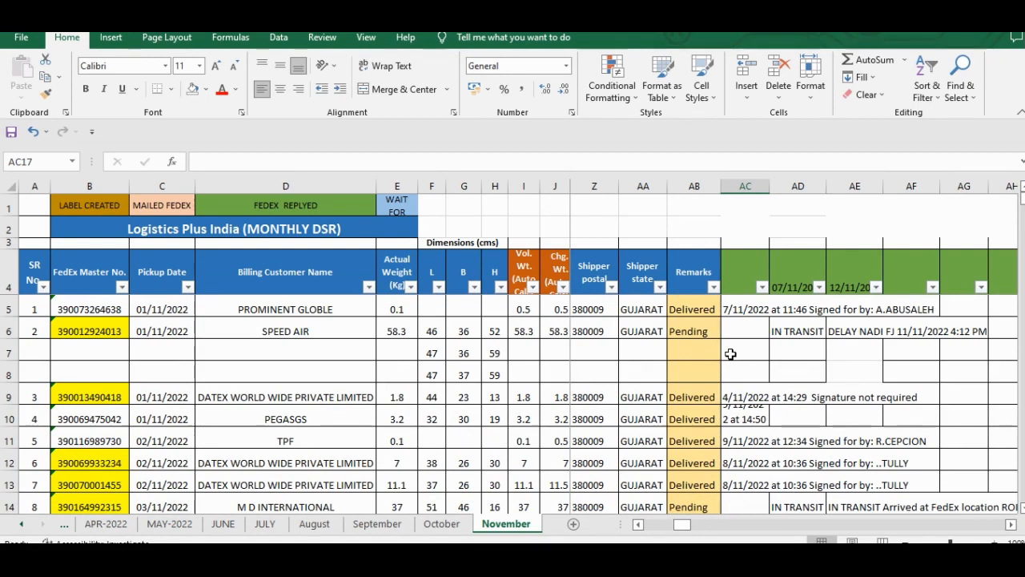
scroll(400, 356, up, 1)
scroll(324, 353, down, 1)
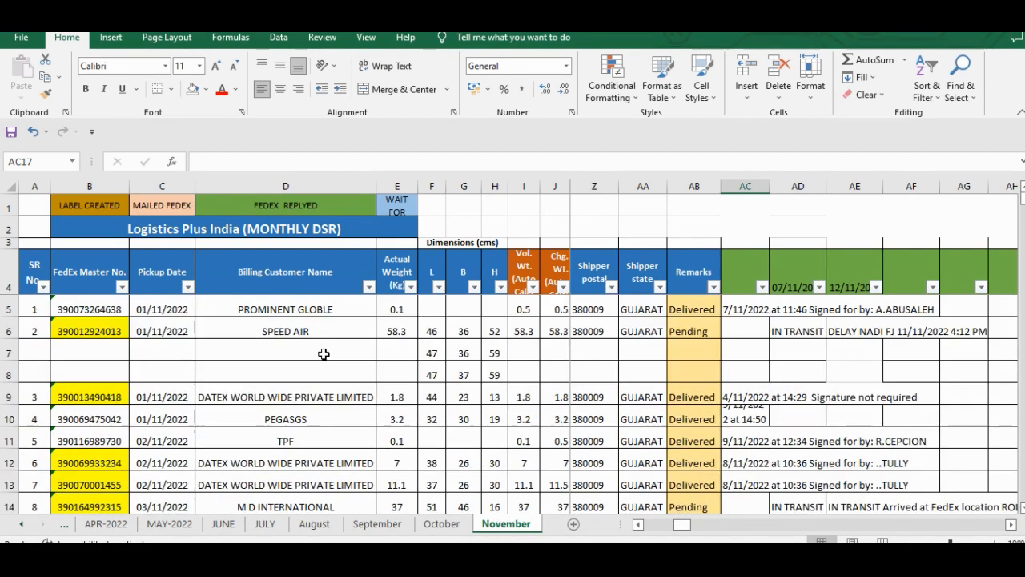
- Inspect the FedEx Master No. entry in B6, and examine the shipment rows across the tracking and recipient columns
click(114, 327)
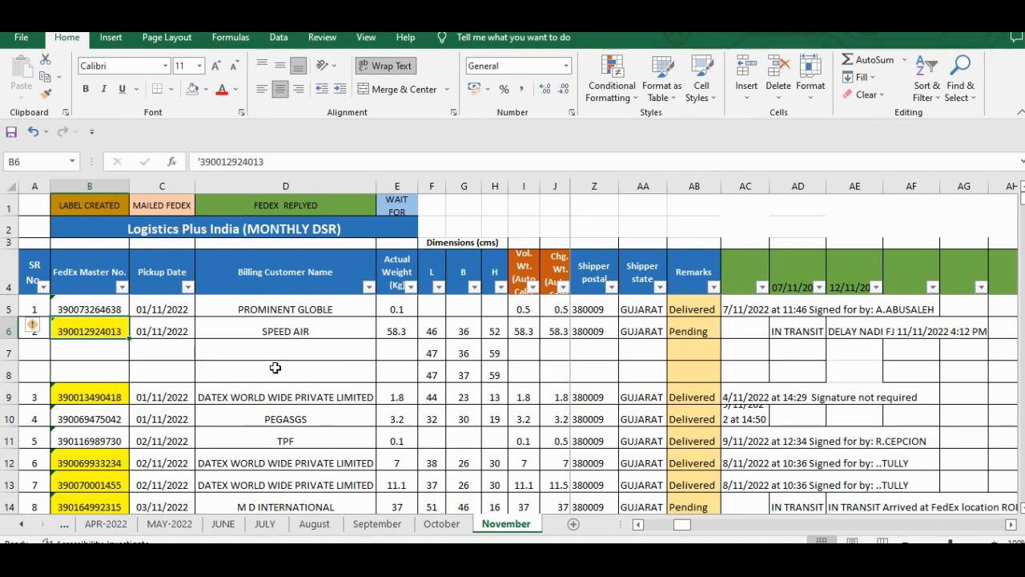
scroll(276, 365, down, 2)
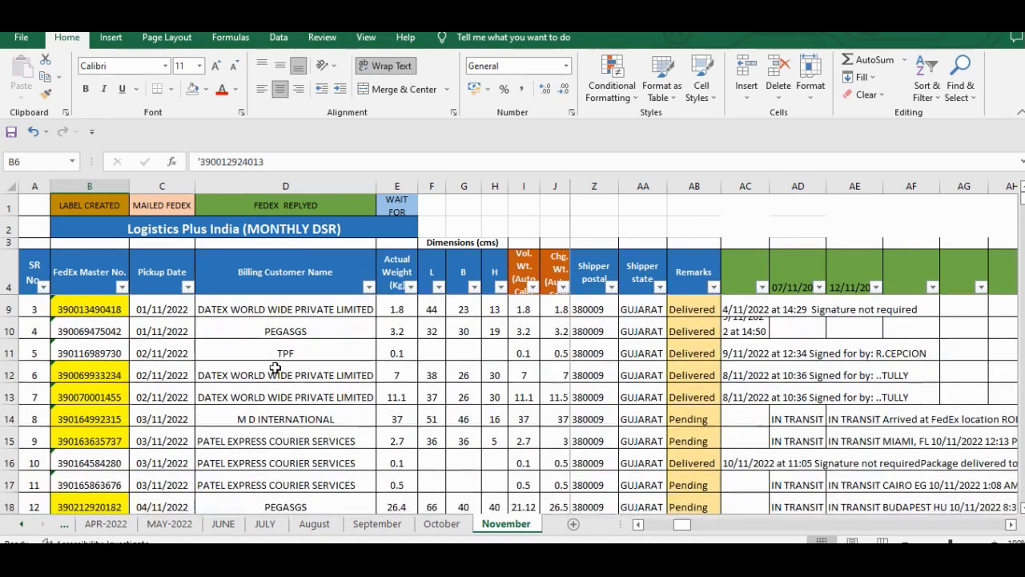
scroll(308, 382, down, 2)
scroll(308, 381, up, 4)
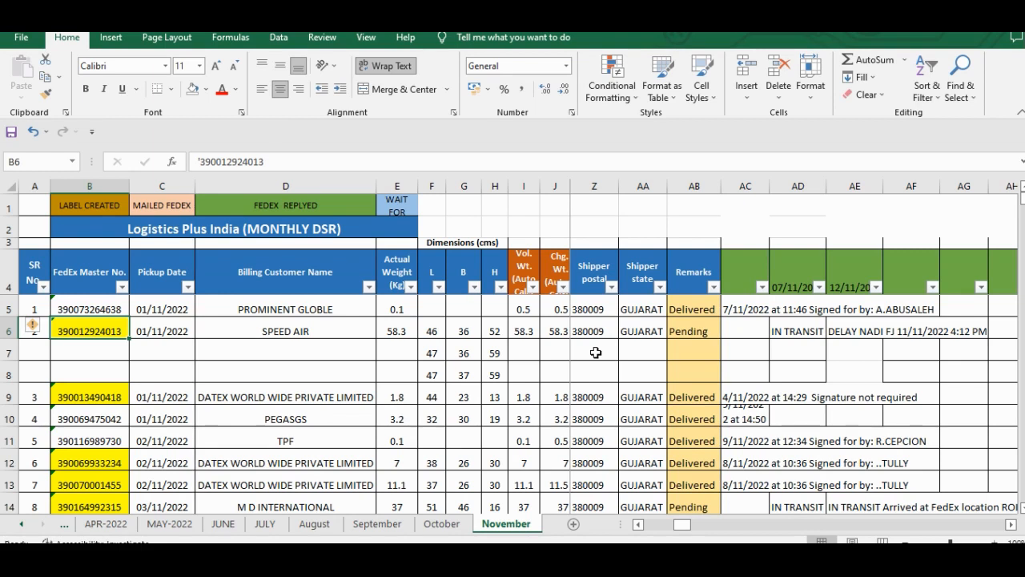
scroll(596, 352, down, 4)
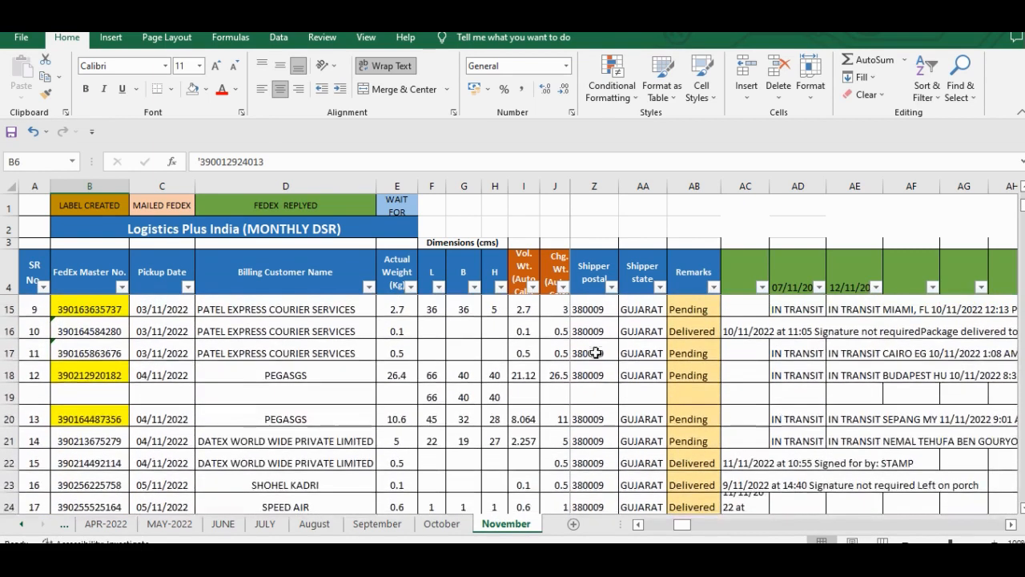
scroll(773, 419, down, 1)
scroll(780, 422, right, 3)
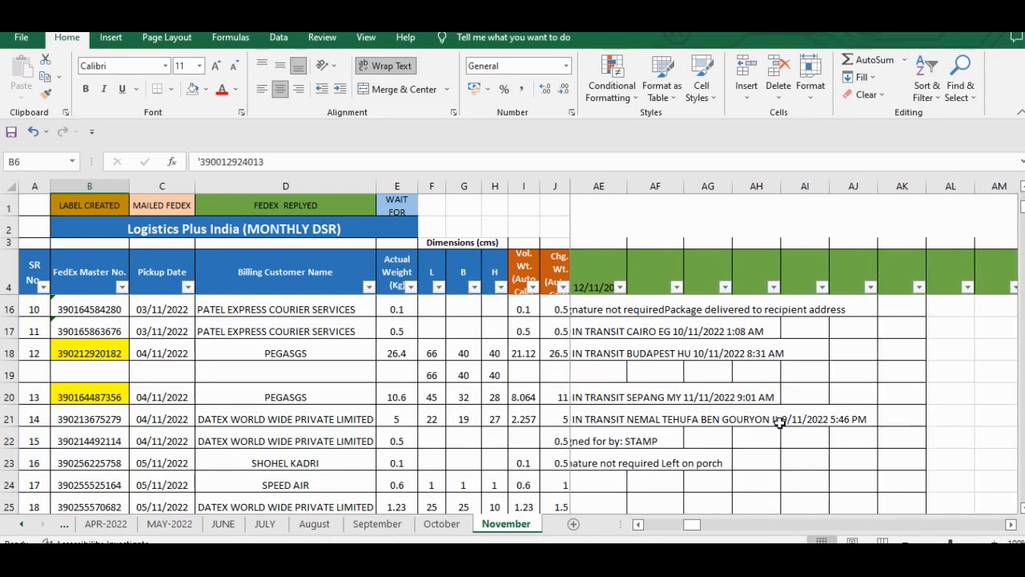
scroll(779, 422, left, 6)
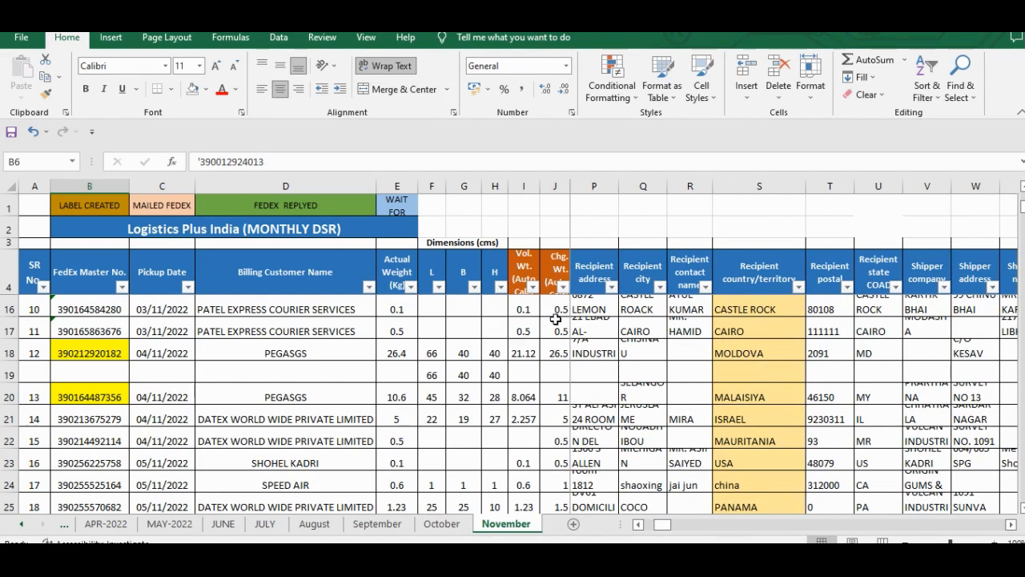
scroll(555, 319, down, 1)
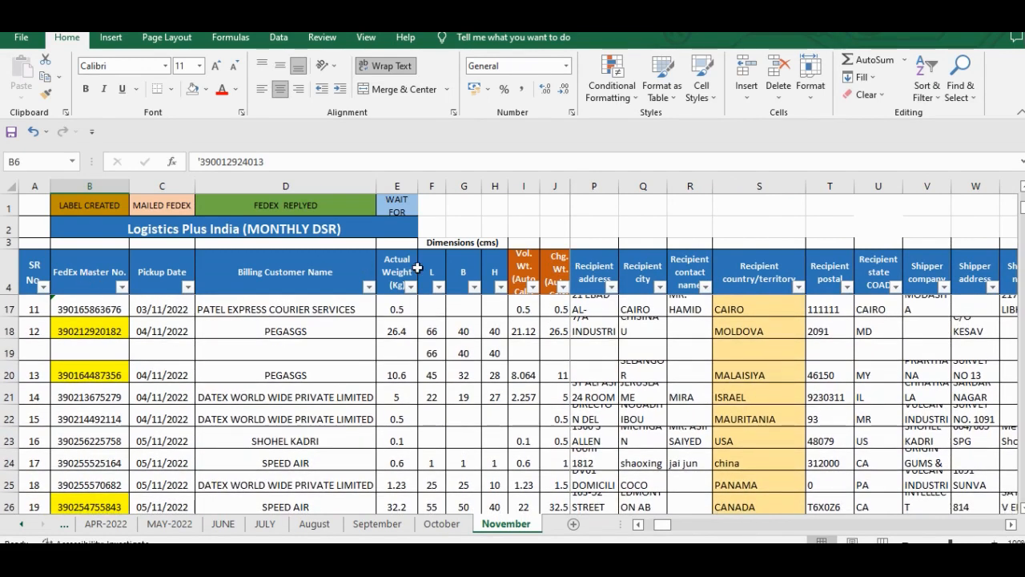
- Examine the Remarks and FedEx Master No. entries down to the last shipment, and return to the first rows and Service Type column
scroll(721, 280, right, 5)
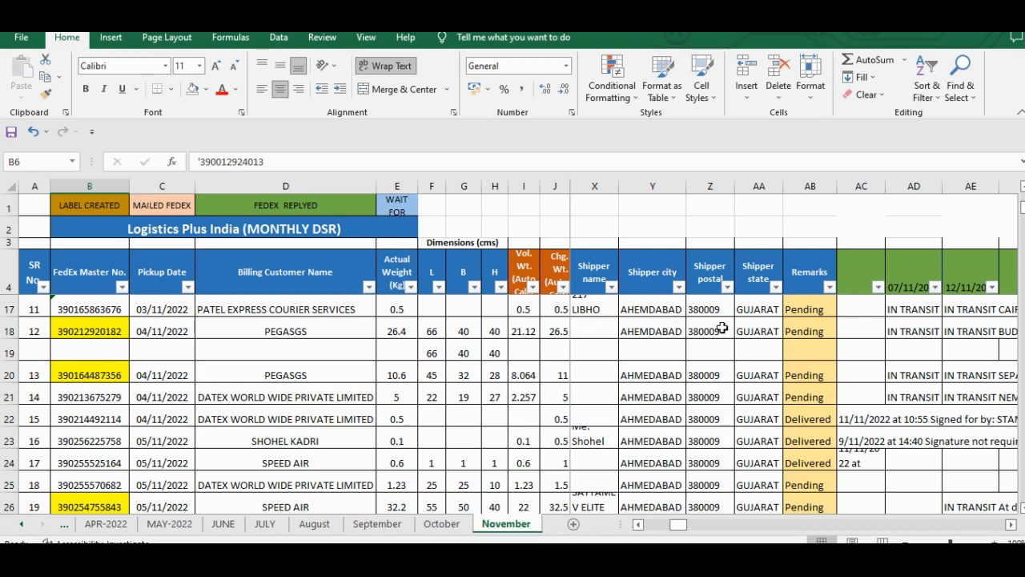
click(811, 344)
scroll(810, 343, down, 1)
scroll(810, 343, down, 5)
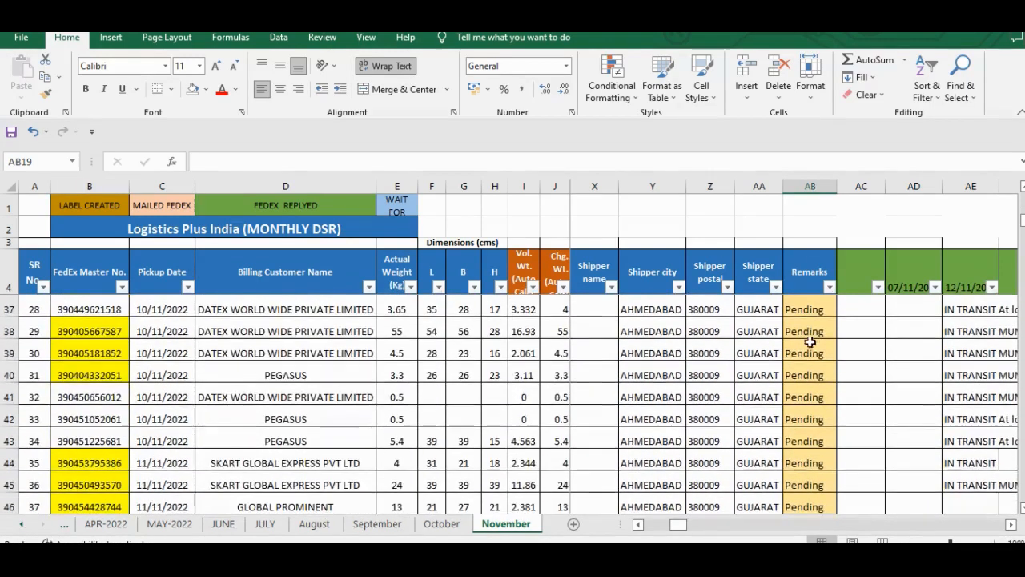
click(87, 347)
scroll(808, 336, down, 2)
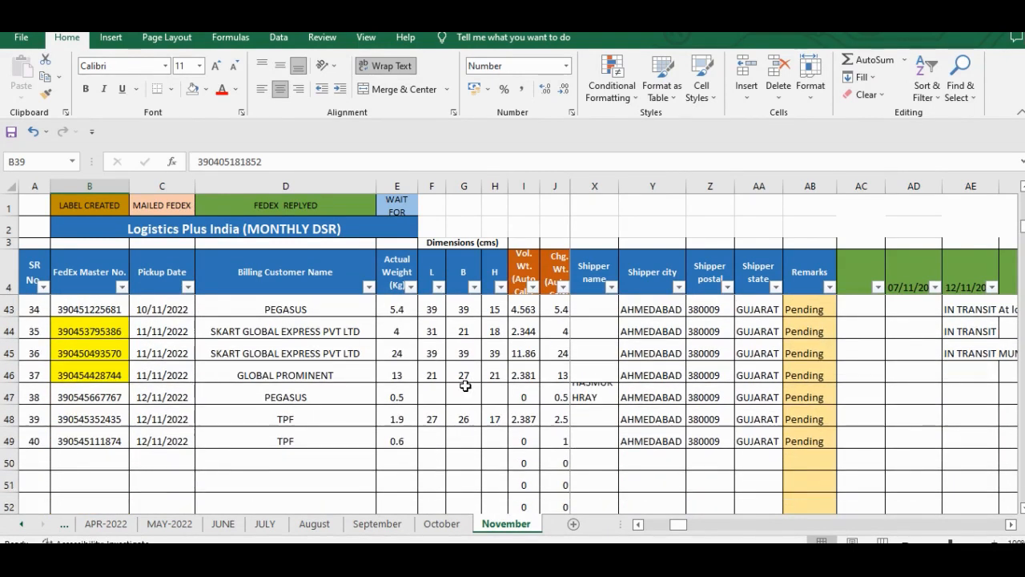
scroll(466, 385, down, 2)
scroll(465, 385, up, 14)
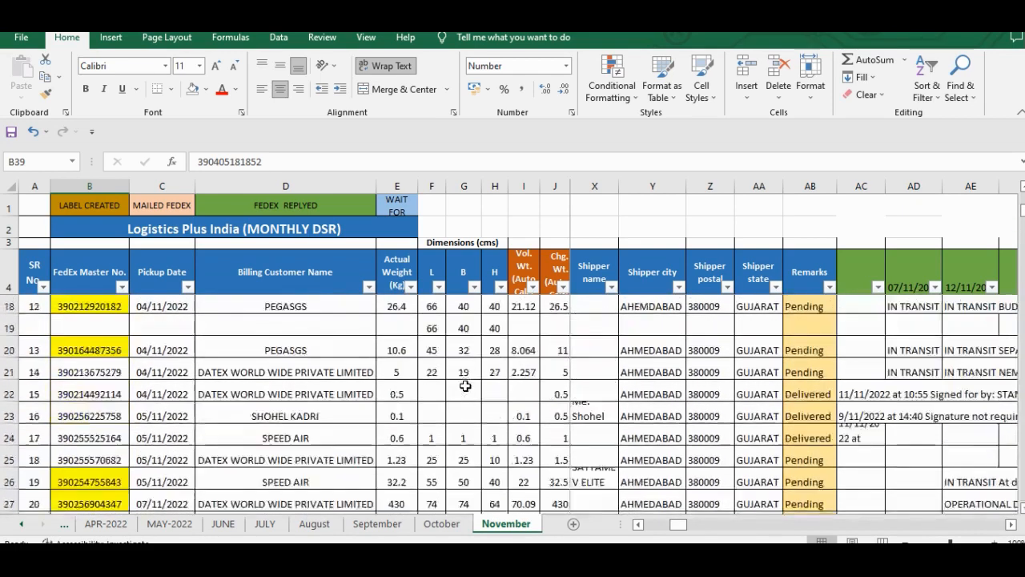
scroll(502, 361, up, 3)
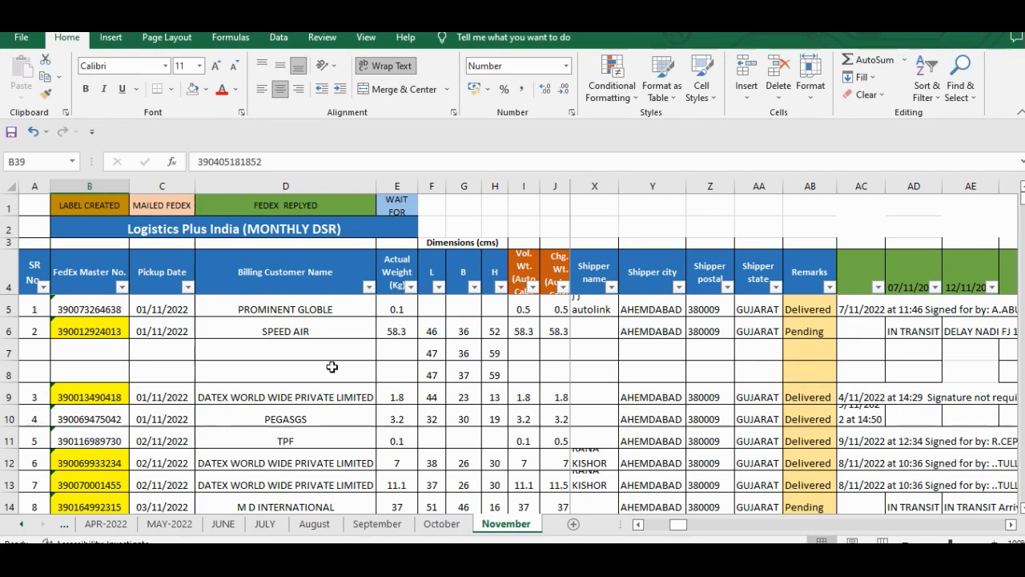
scroll(576, 357, right, 3)
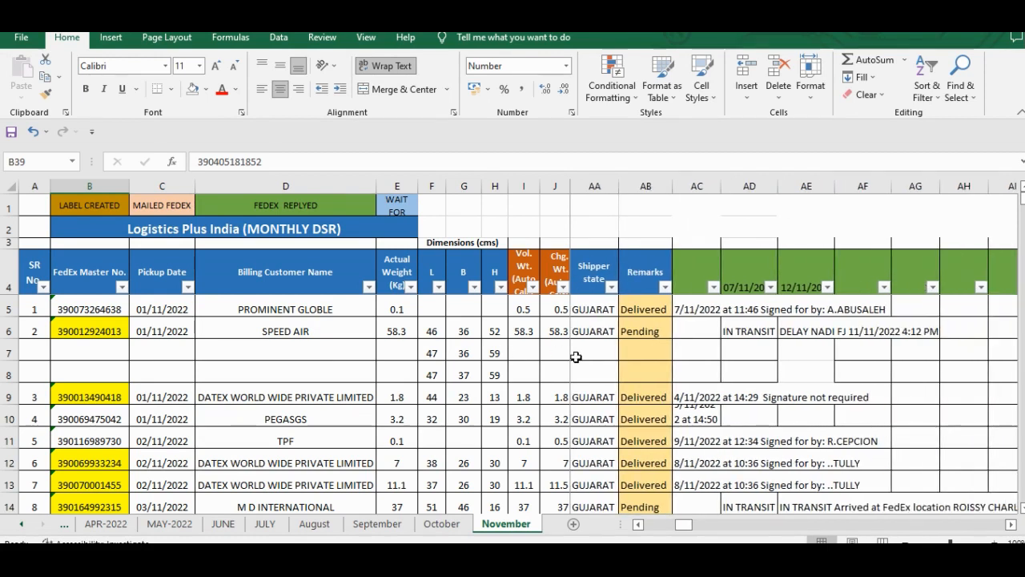
scroll(576, 357, left, 5)
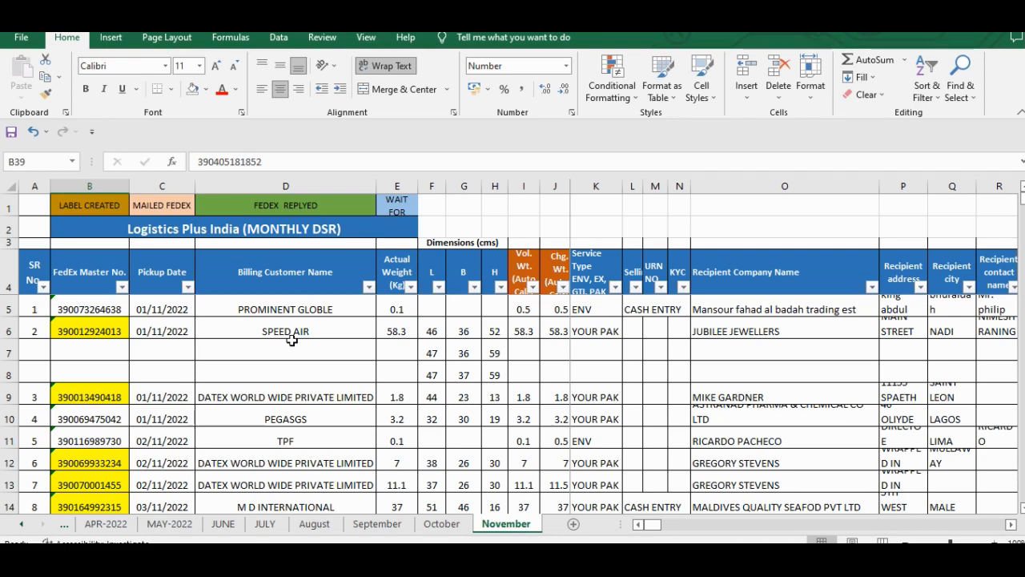
- Unfreeze the panes on the November sheet and check how the header rows move with the shipment data
click(328, 376)
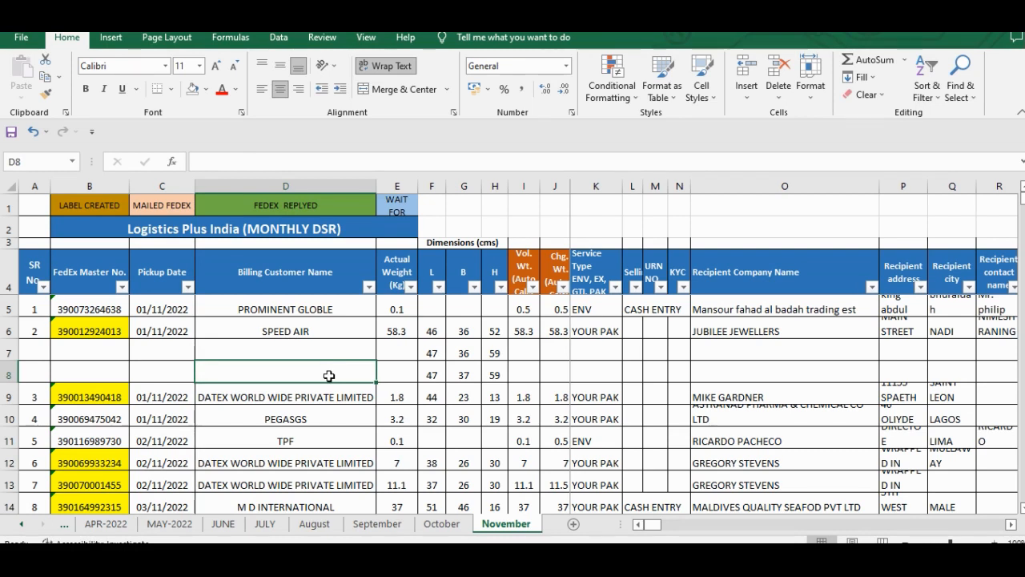
click(405, 264)
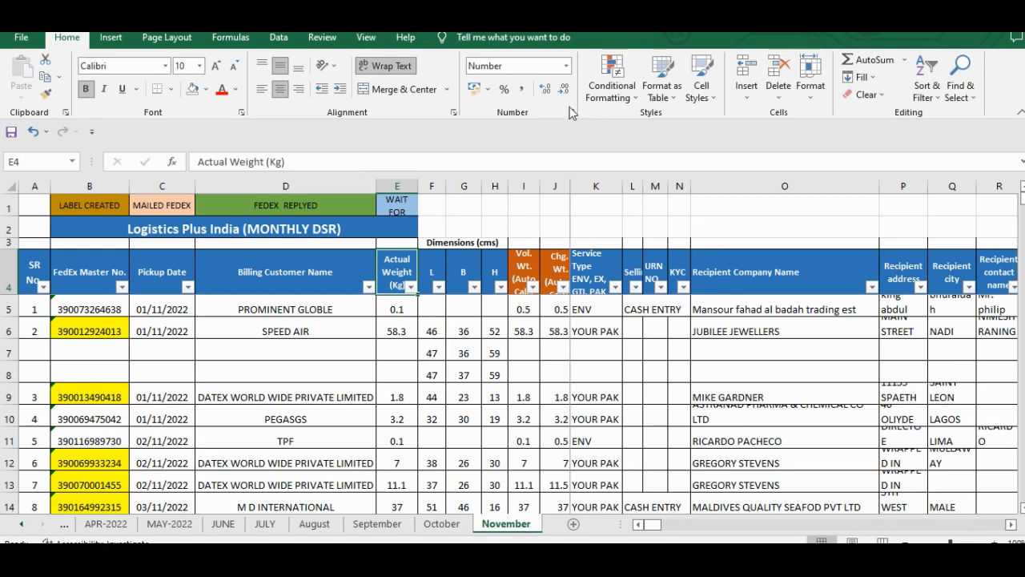
click(367, 38)
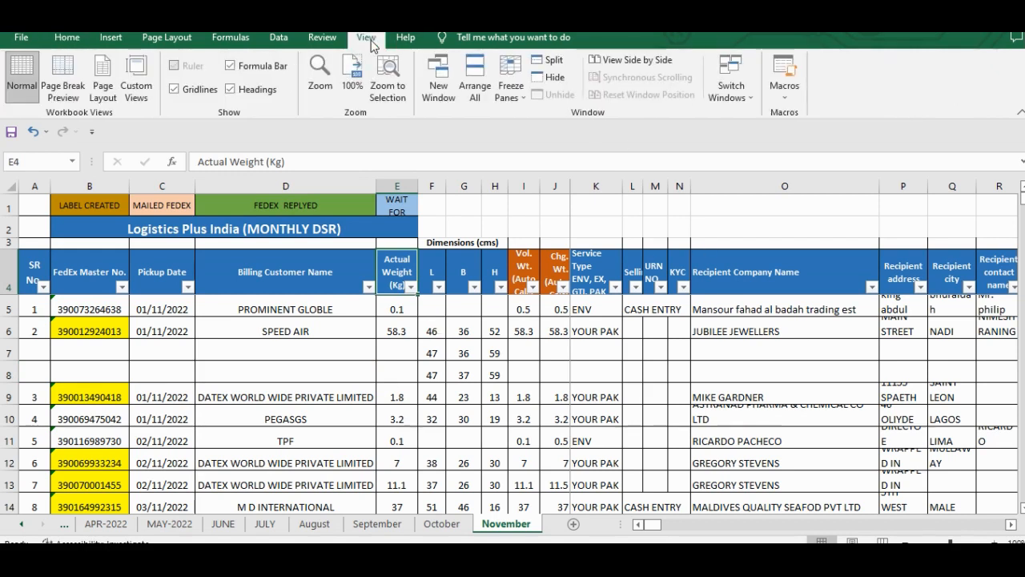
click(513, 90)
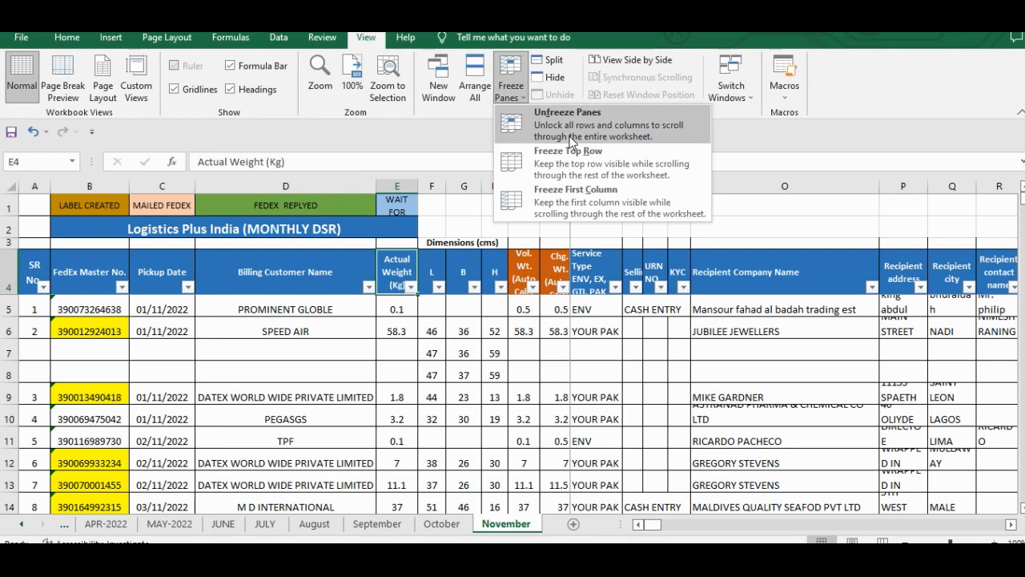
click(521, 120)
click(505, 308)
key(Right)
key(Right)
key(Up)
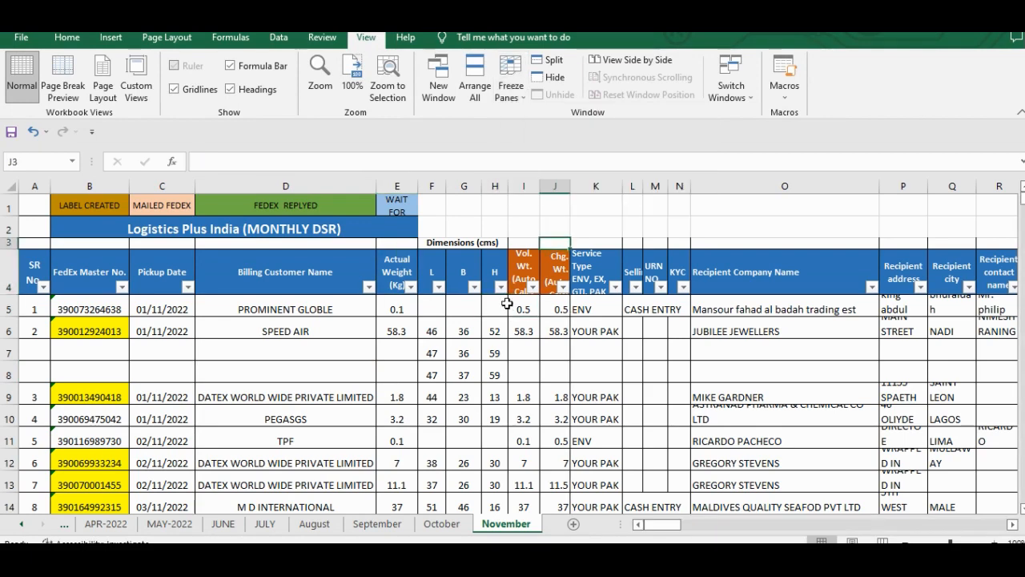
scroll(506, 303, down, 1)
scroll(507, 303, down, 6)
scroll(506, 303, up, 7)
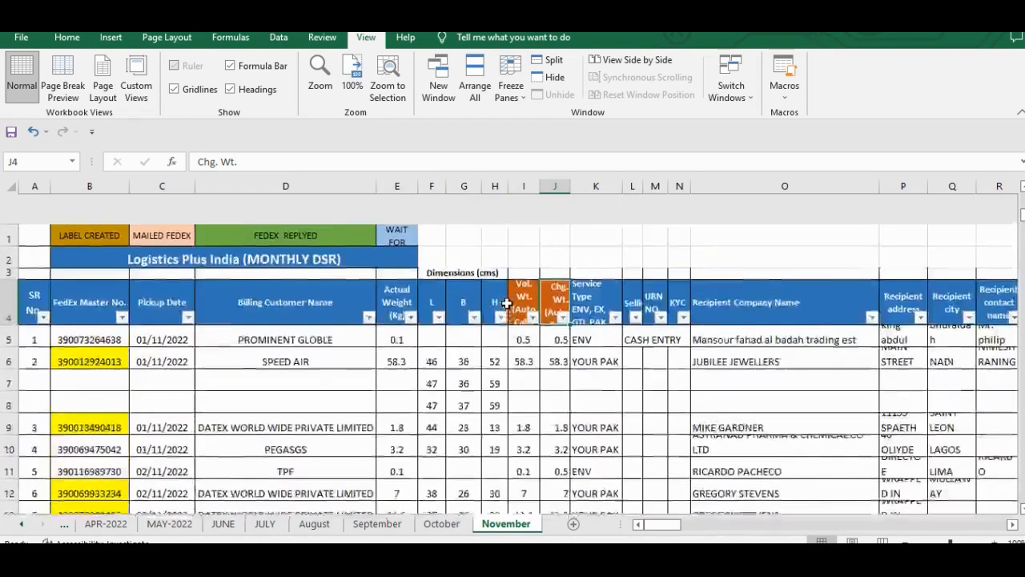
- Examine the header row and first shipments across the tracking, dimension and recipient columns of the November sheet
scroll(506, 303, right, 2)
scroll(507, 302, right, 2)
scroll(506, 303, left, 4)
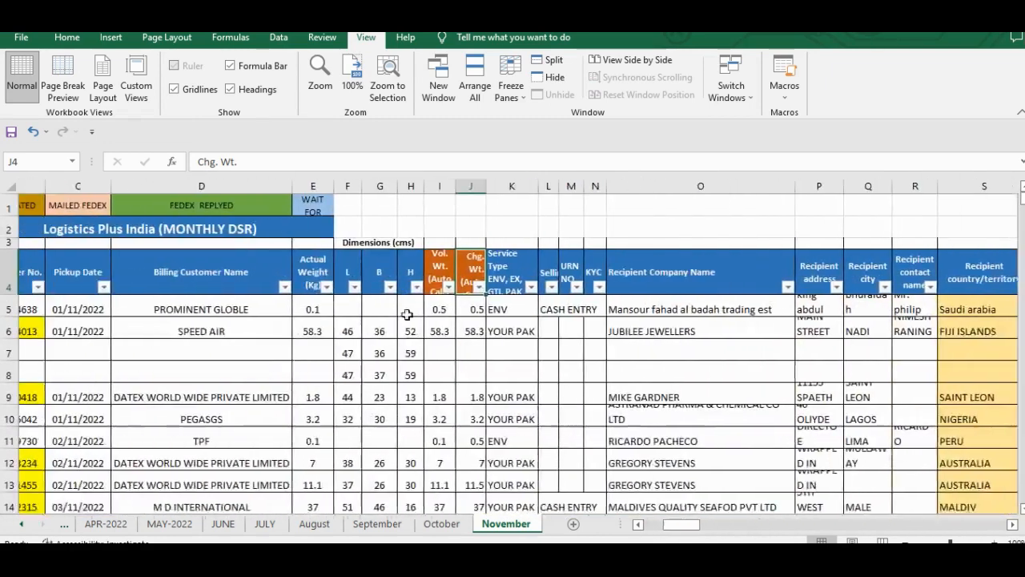
click(231, 335)
scroll(231, 335, left, 1)
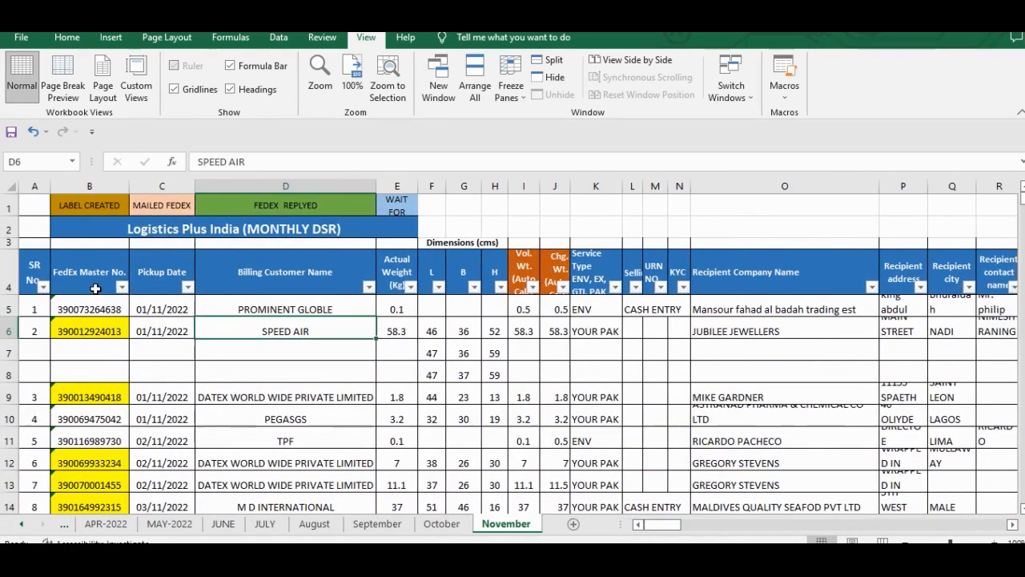
click(95, 289)
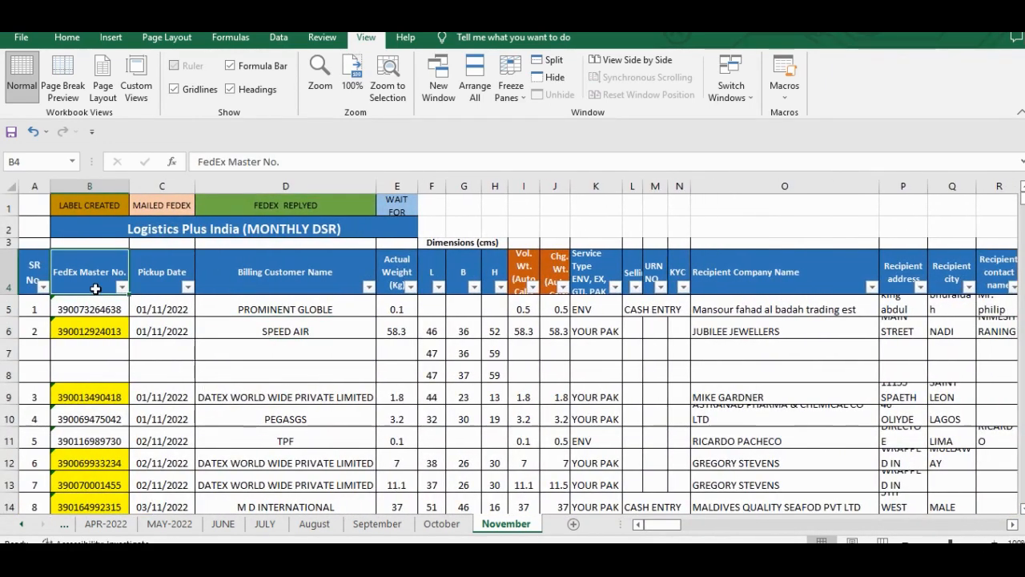
click(65, 38)
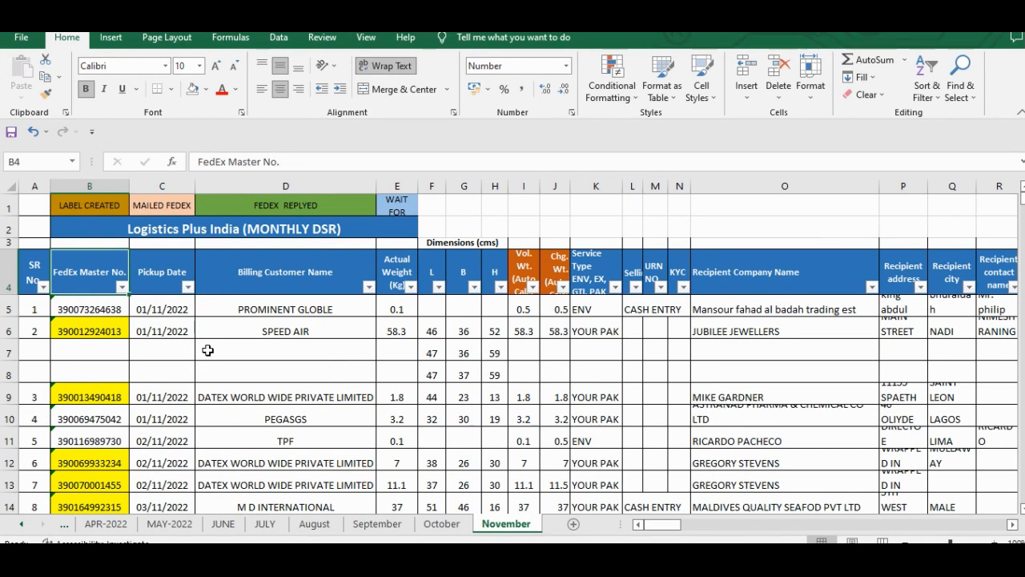
click(254, 344)
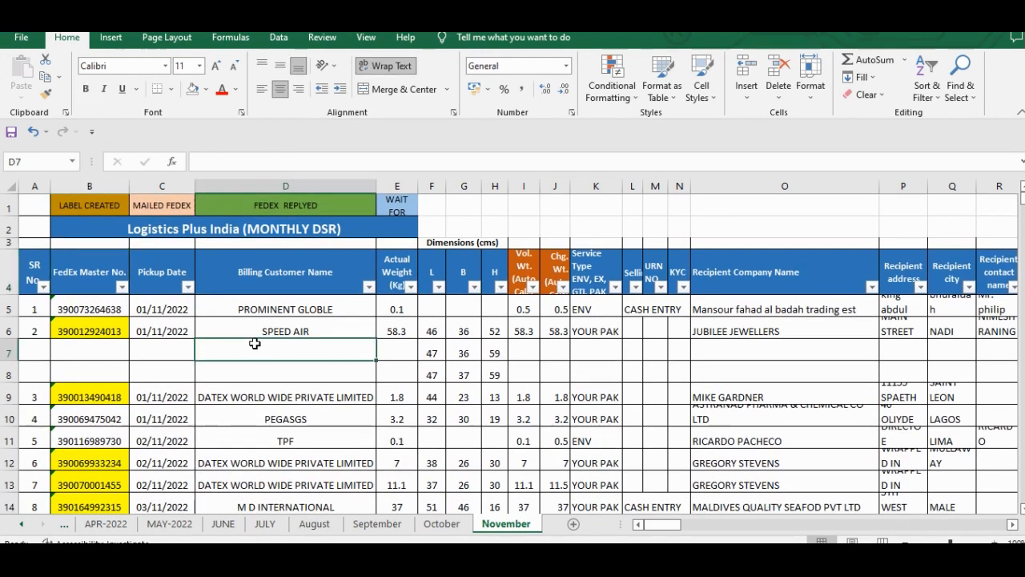
click(231, 322)
key(Left)
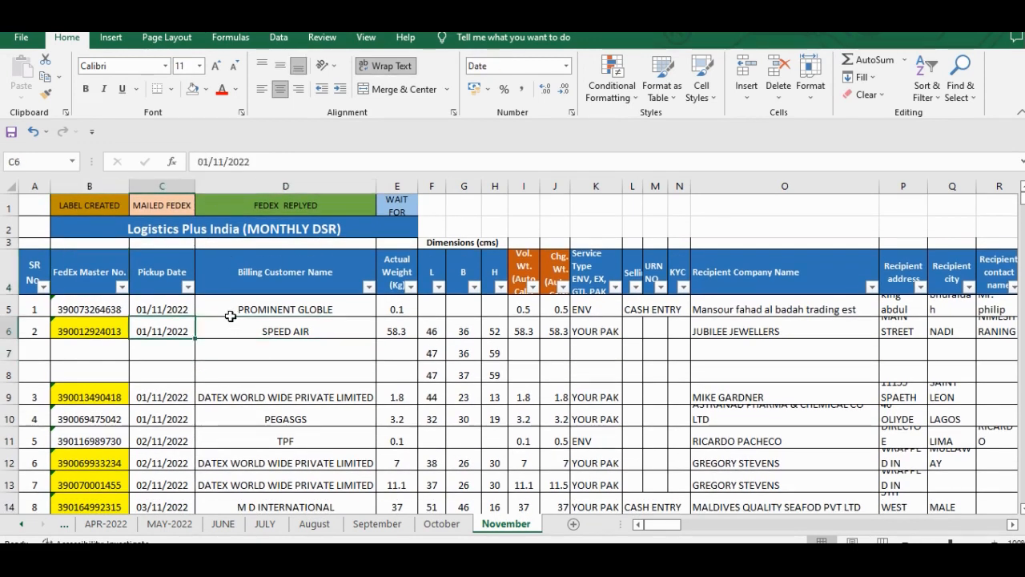
key(Left)
key(Up)
key(Up)
key(Right)
key(Right)
key(Left)
key(Left)
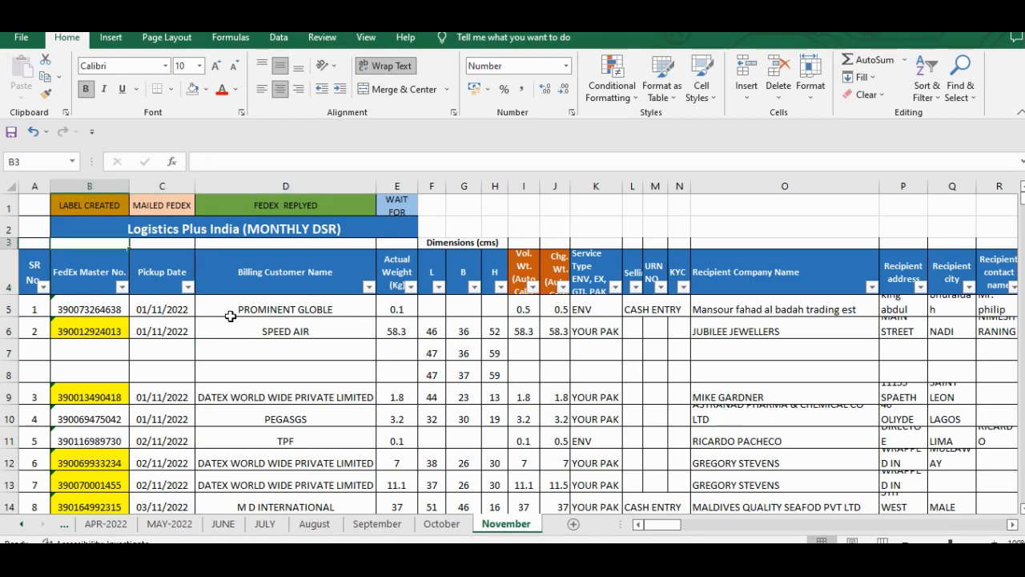
key(Right)
key(Right)
key(Down)
key(Down)
key(Down)
key(Right)
key(Left)
key(Right)
key(Left)
key(Up)
key(Left)
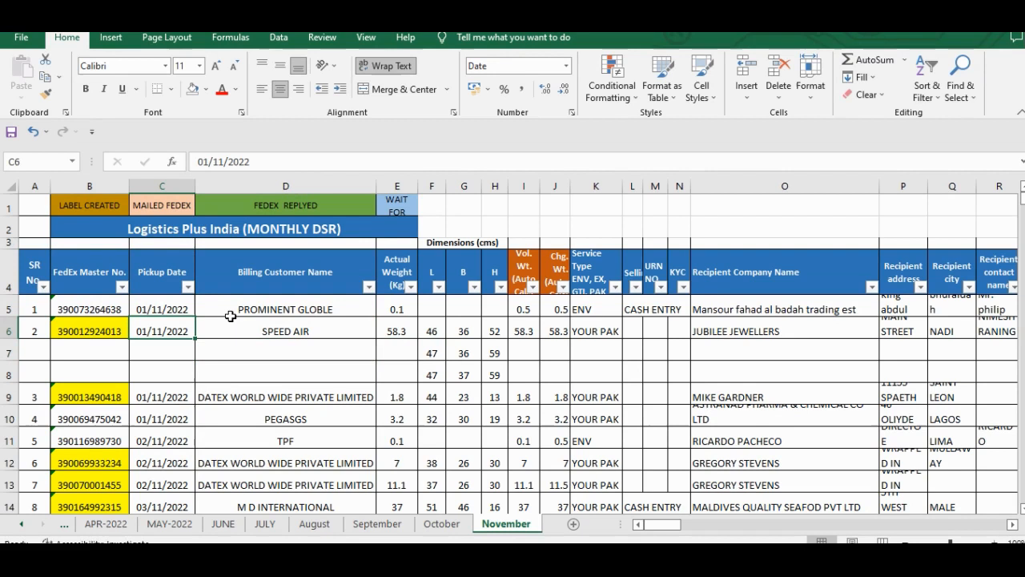
click(561, 399)
scroll(400, 393, right, 3)
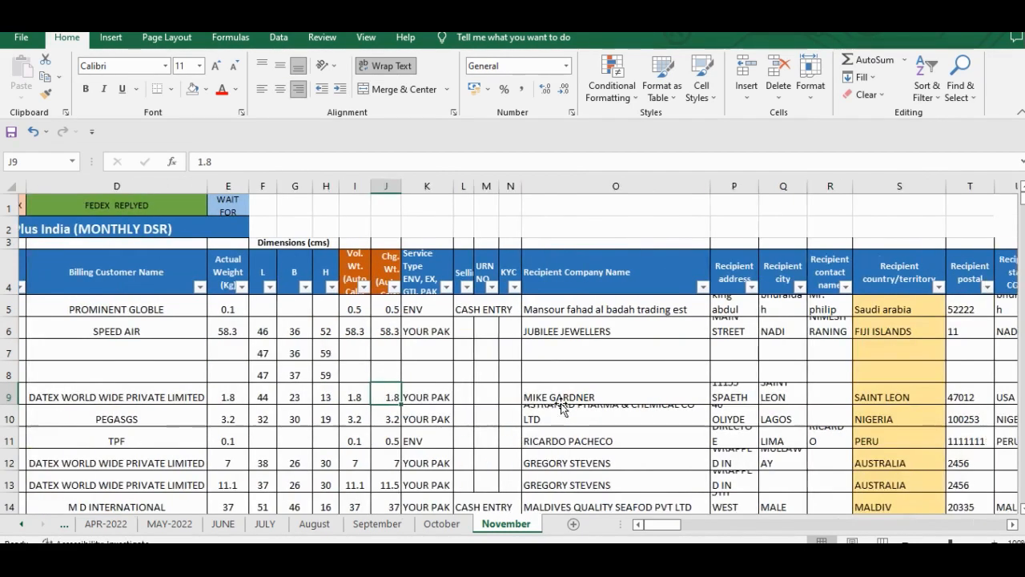
scroll(320, 392, left, 3)
click(252, 387)
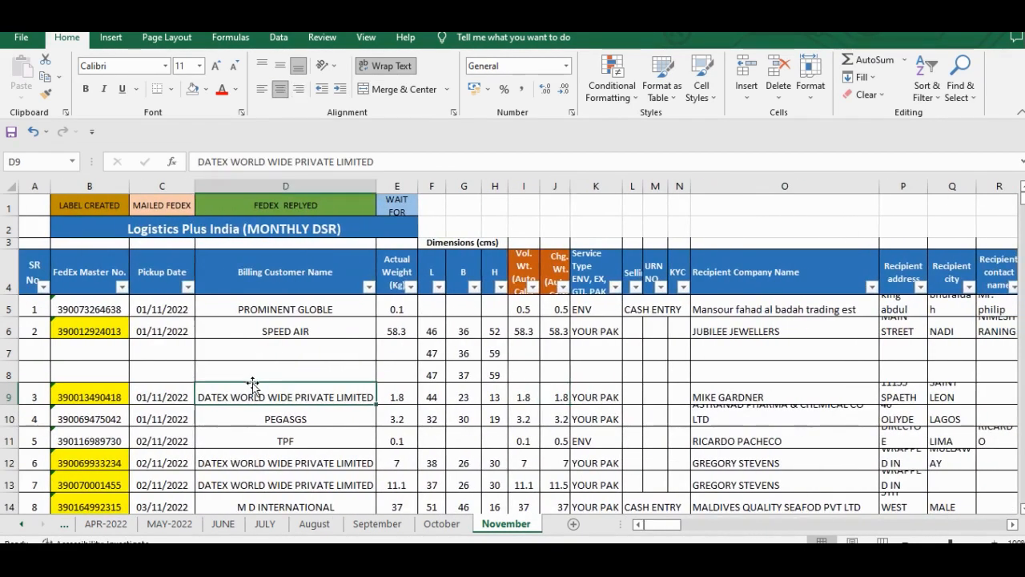
click(224, 345)
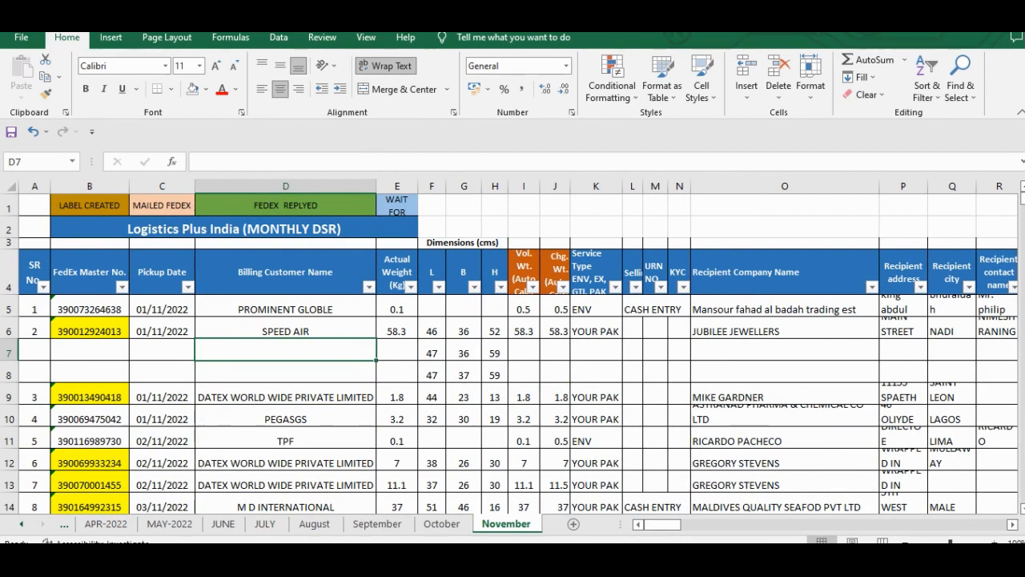
- Set the font of the entire November sheet to Calibri, size 10
click(12, 187)
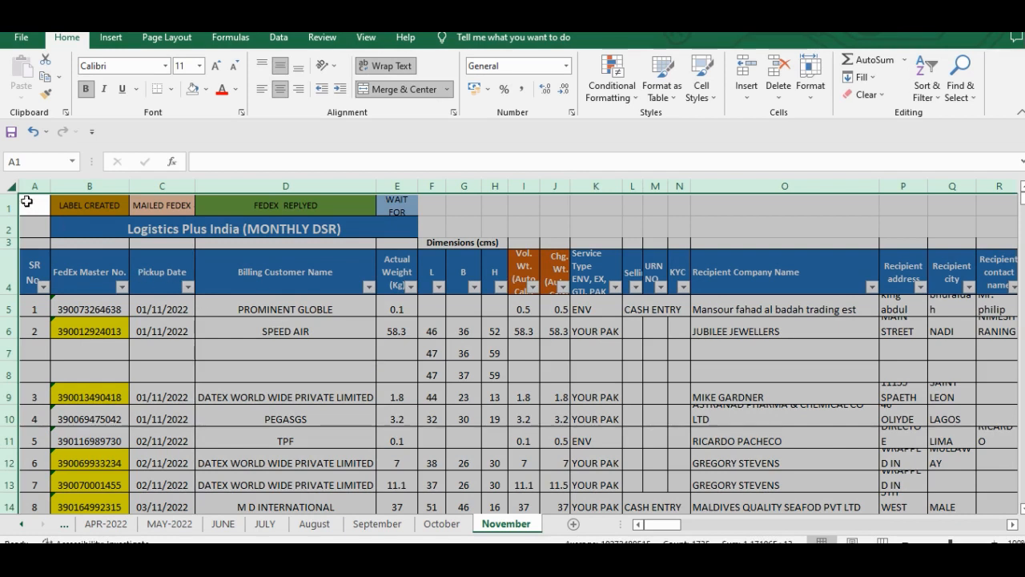
click(233, 322)
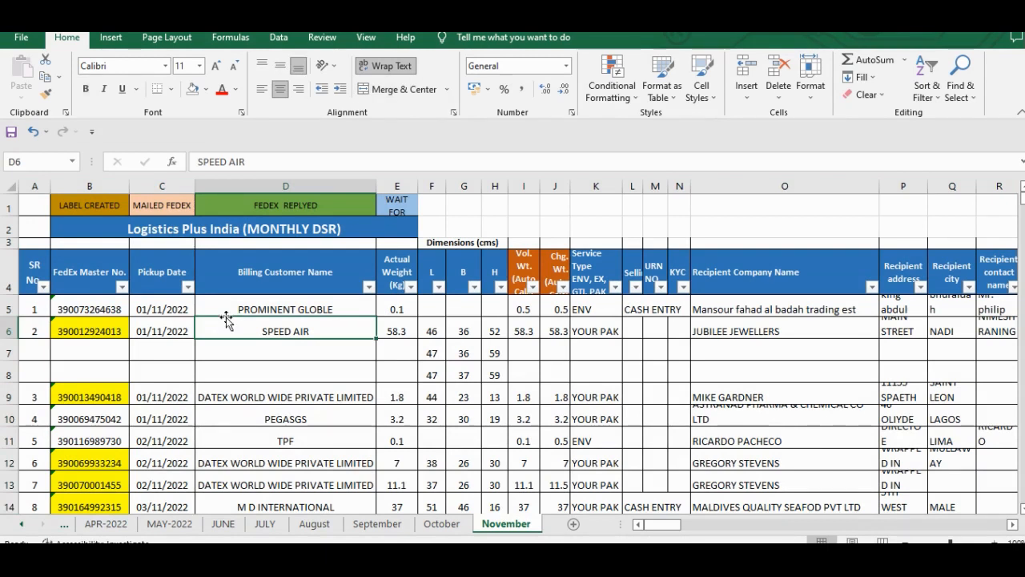
click(255, 275)
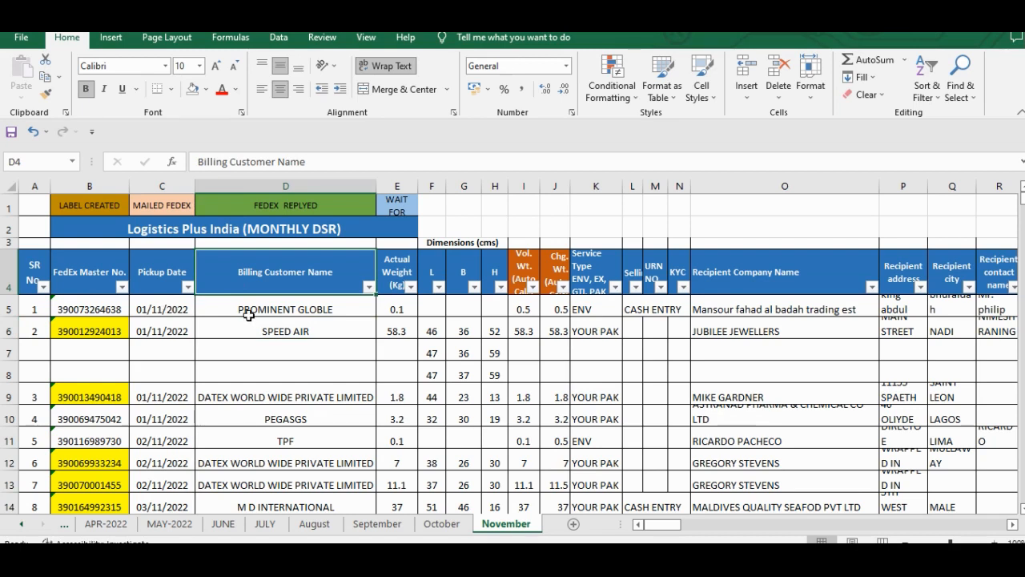
key(ctrl+a)
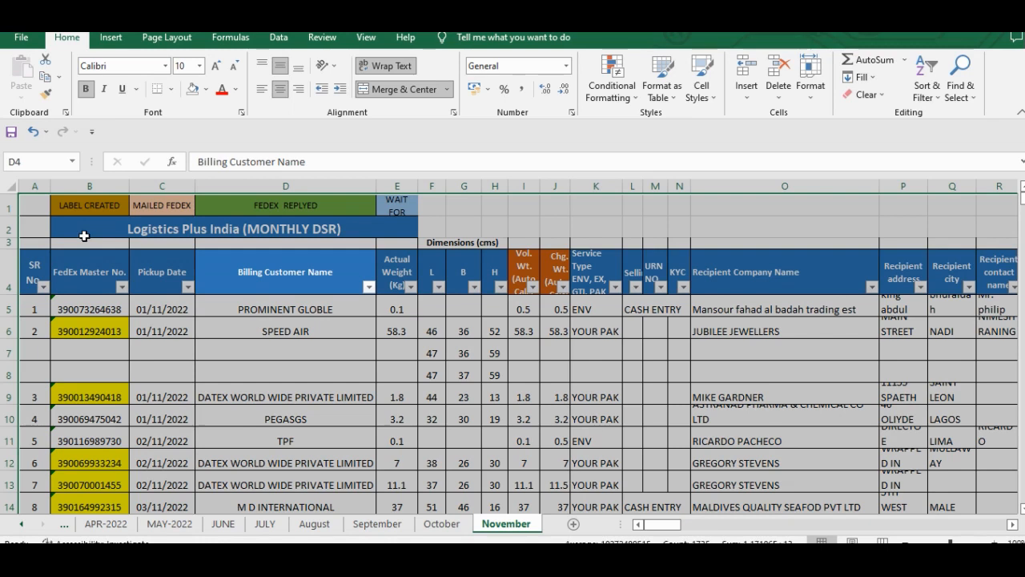
click(121, 68)
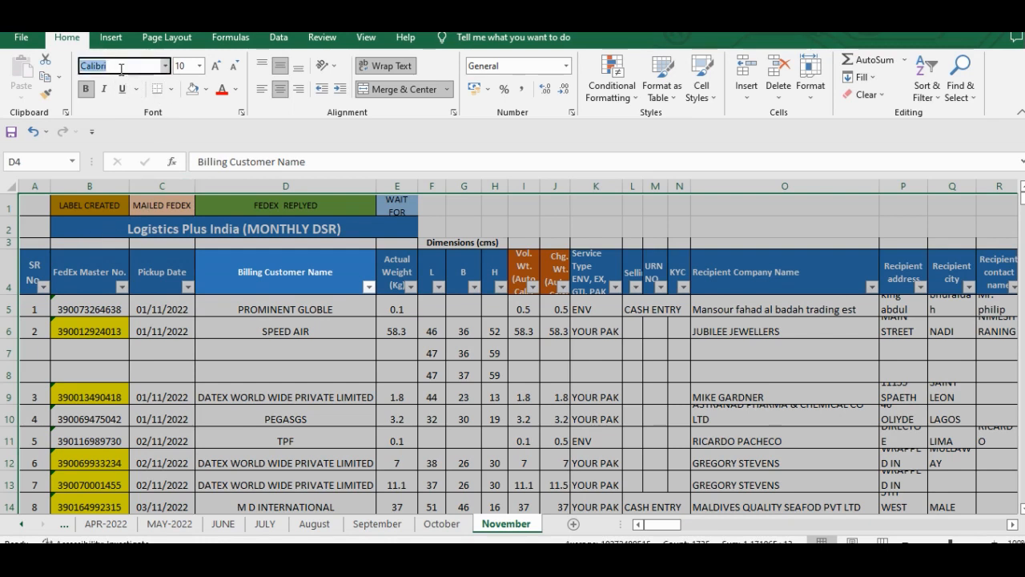
key(Return)
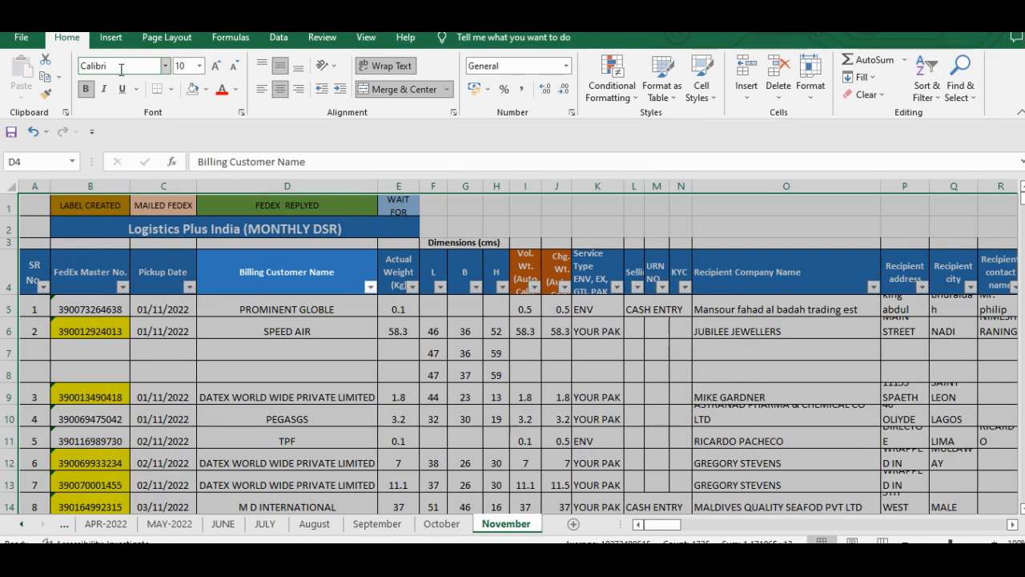
click(192, 68)
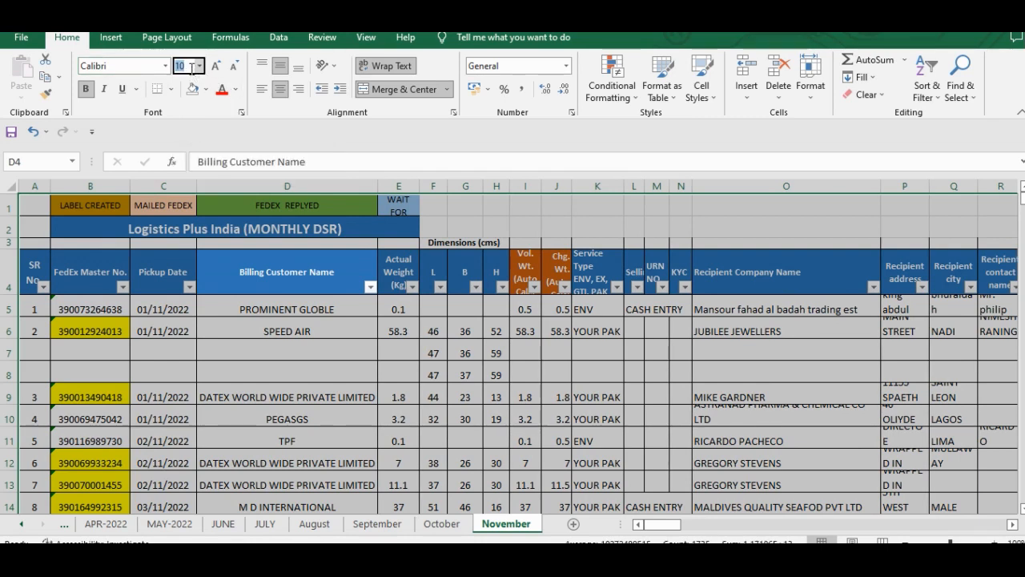
key(Return)
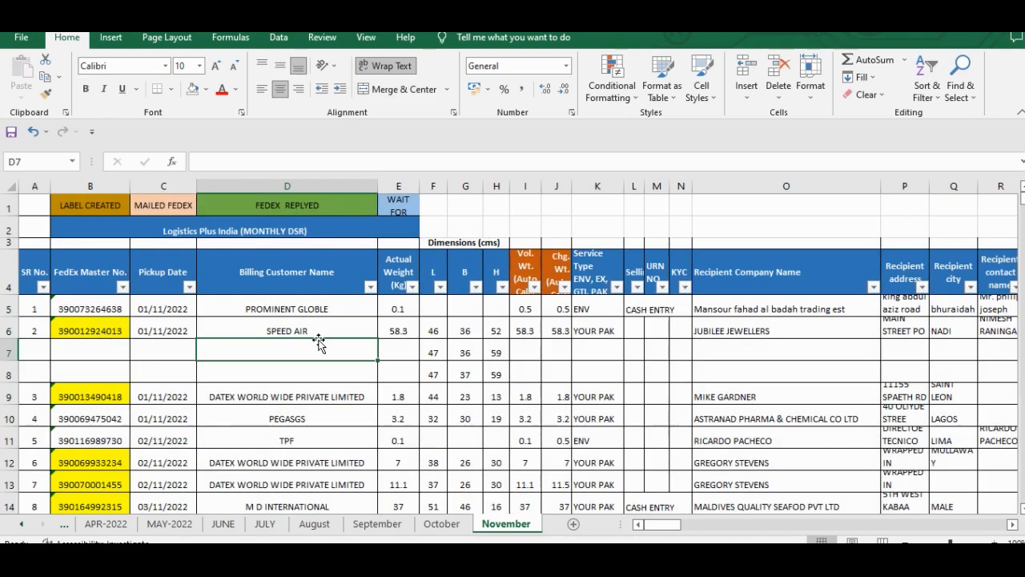
- Check the uniform font across the header rows and the shipment and recipient columns
click(318, 342)
key(Left)
key(Up)
key(Up)
key(Up)
key(Up)
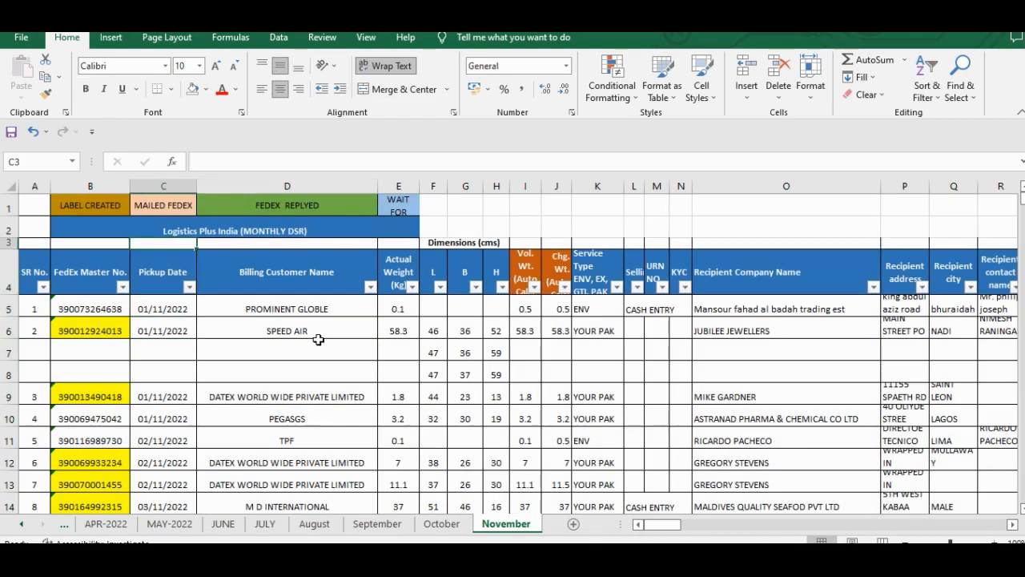
key(Right)
key(Right)
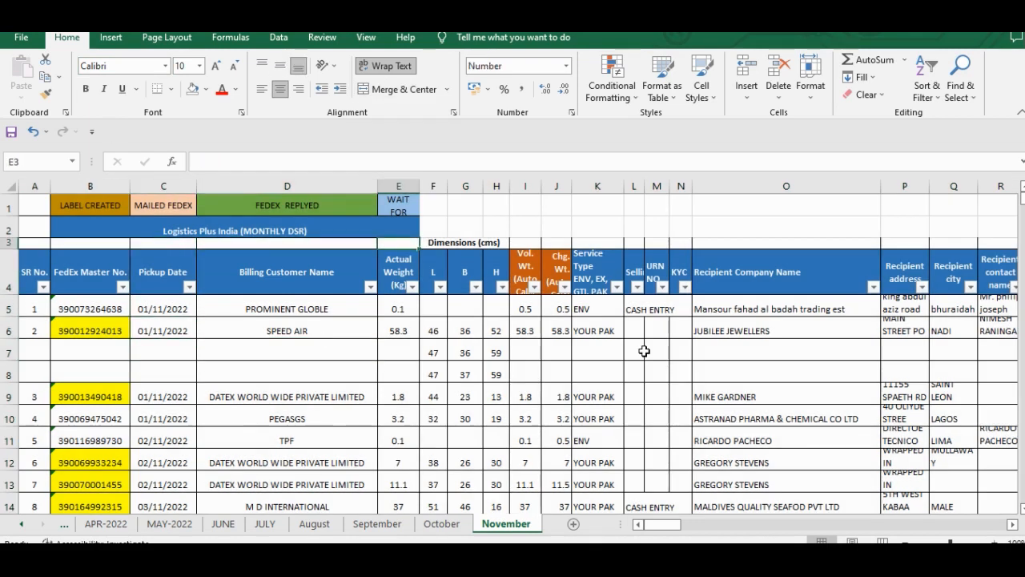
scroll(645, 348, right, 3)
scroll(644, 351, left, 3)
scroll(644, 351, right, 1)
- AutoFit the width of dimension column G to the value in G7
click(470, 355)
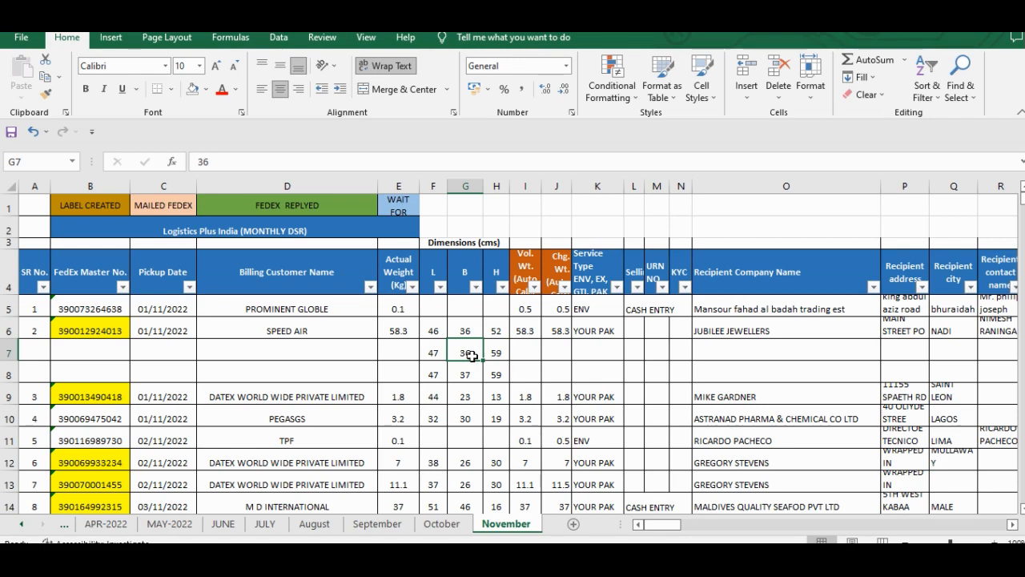
key(alt)
key(h)
key(o)
key(i)
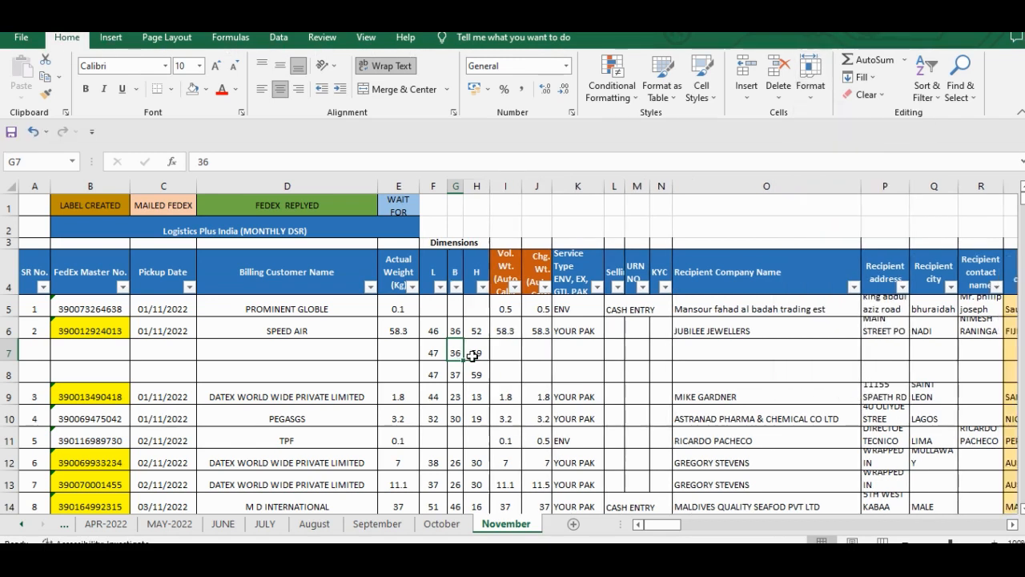
- AutoFit the width of every column on the November sheet
key(ctrl+a)
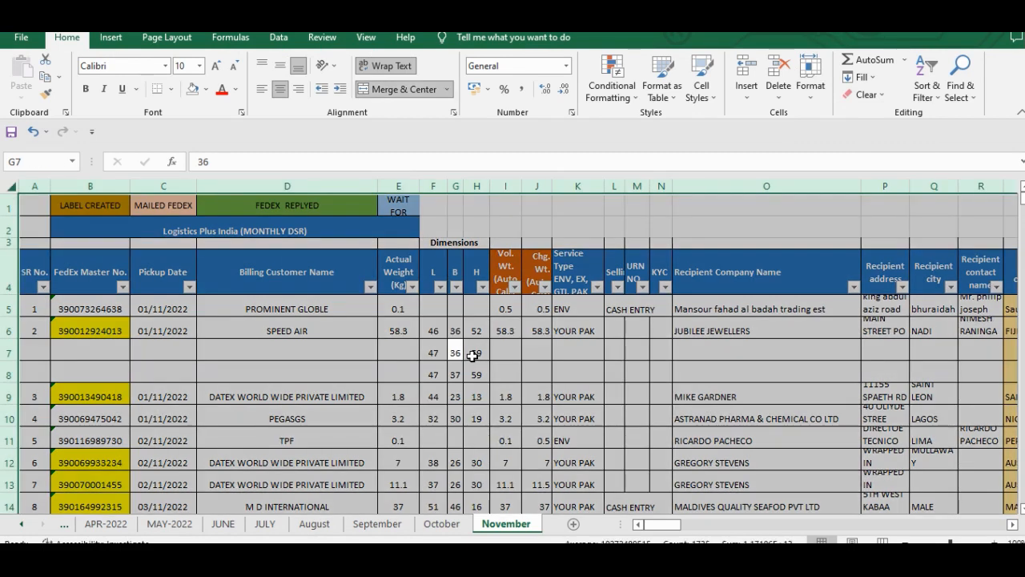
key(alt+h)
key(o)
key(i)
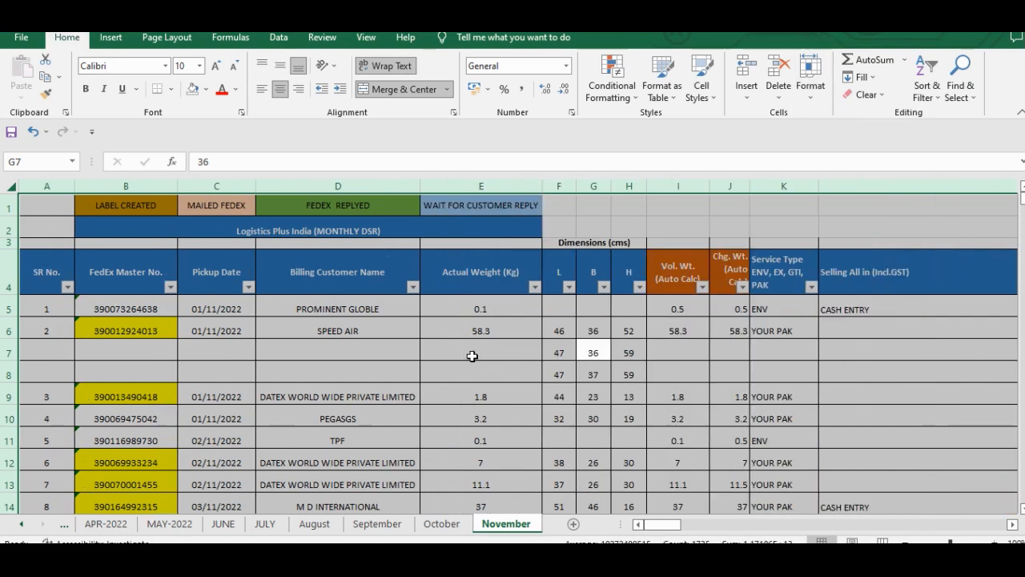
click(155, 329)
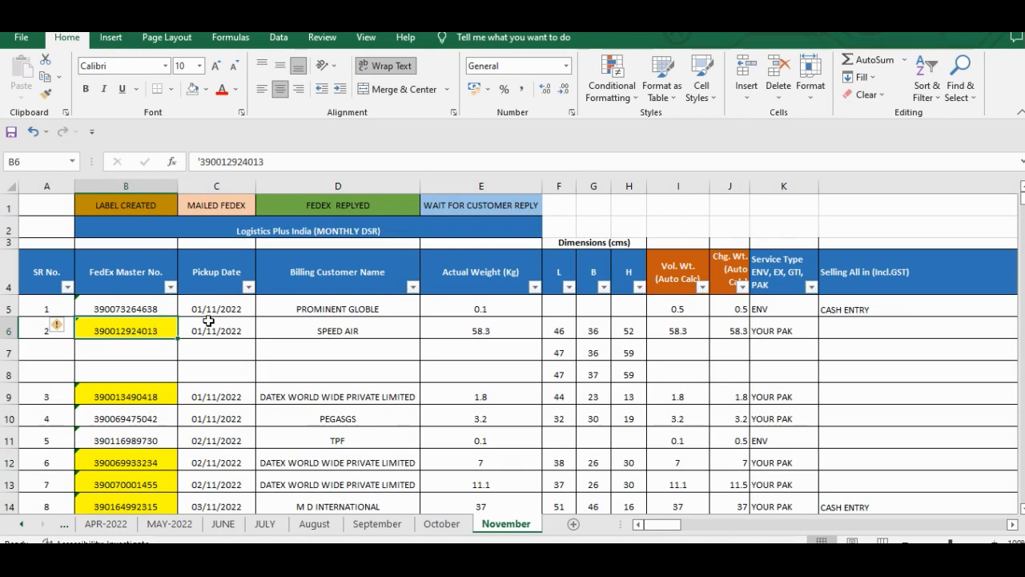
key(ctrl+a)
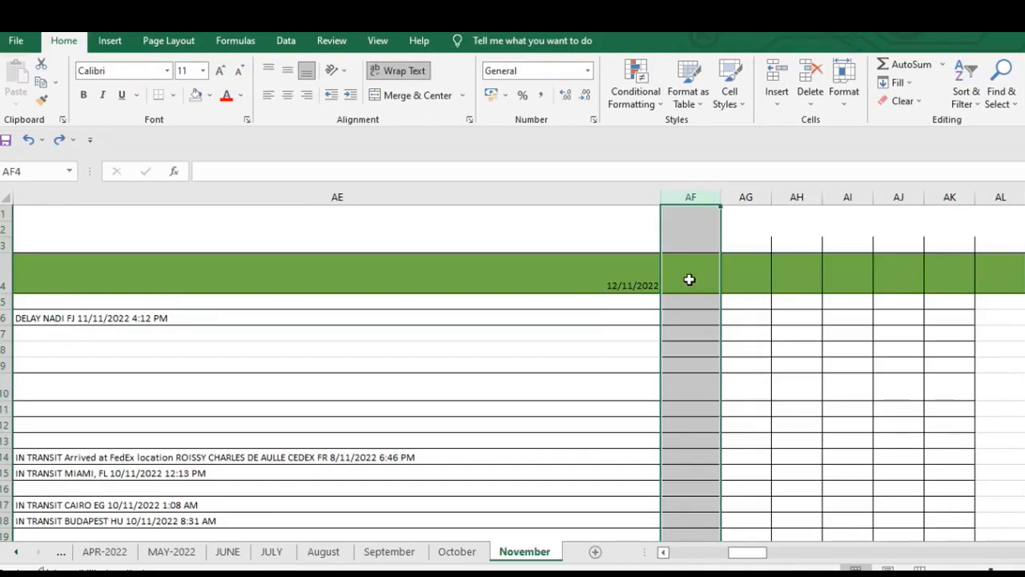
- Delete the empty bordered columns AF through AS beyond the 12/11/2022 tracking column
key(shift+Right)
key(shift+Right)
key(shift+Right)
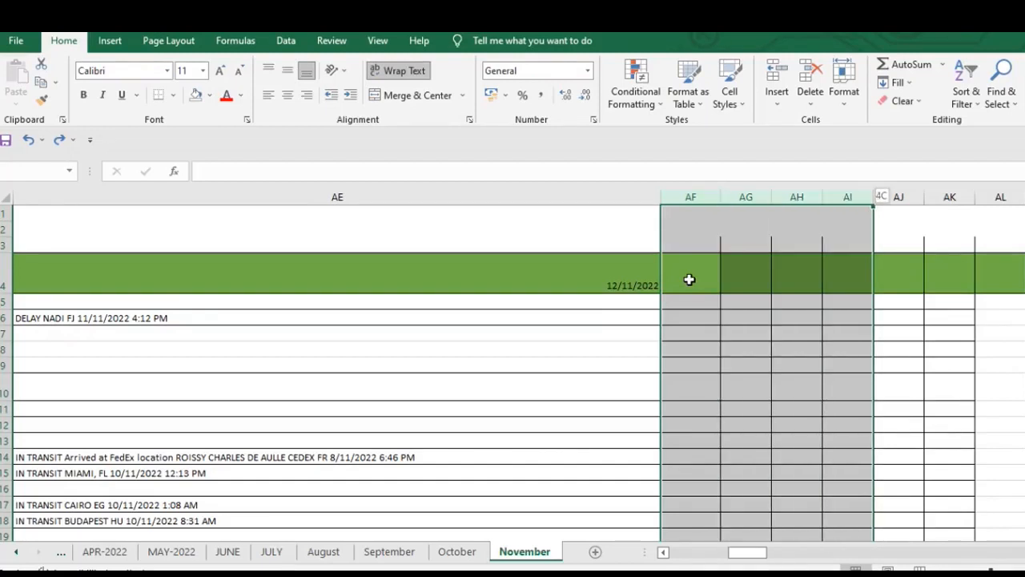
key(shift+Right)
key(shift+Right)
key(shift+Right)
key(shift+Right)
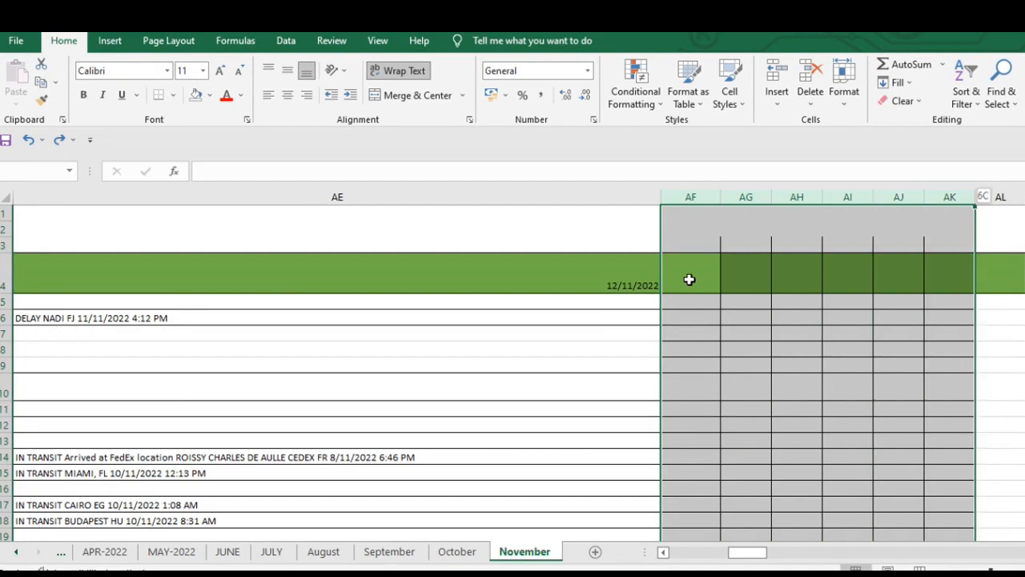
key(shift+Right)
key(shift+Right)
key(shift+Right)
key(shift+Right)
key(shift+Right)
key(shift+Right)
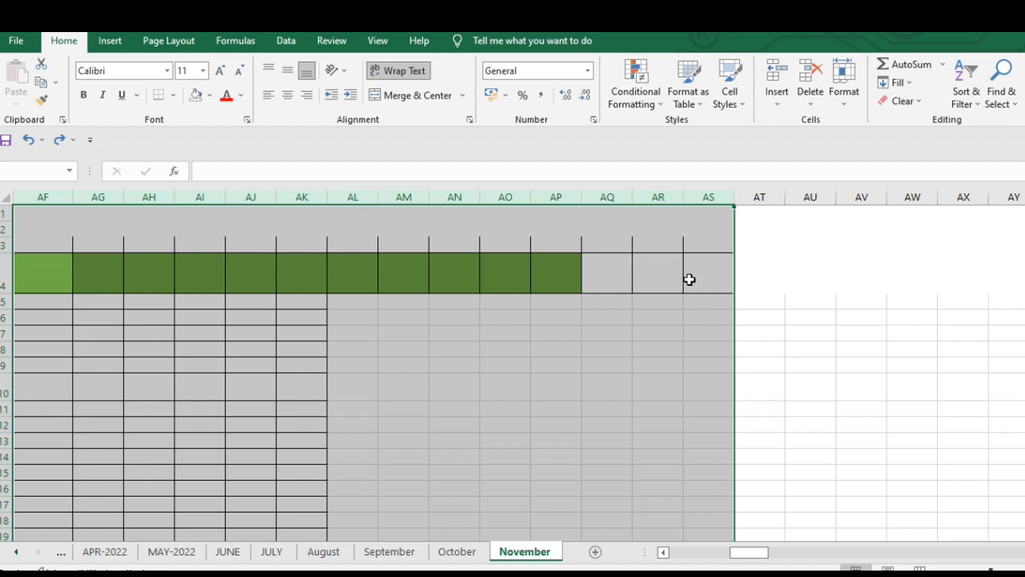
key(ctrl+minus)
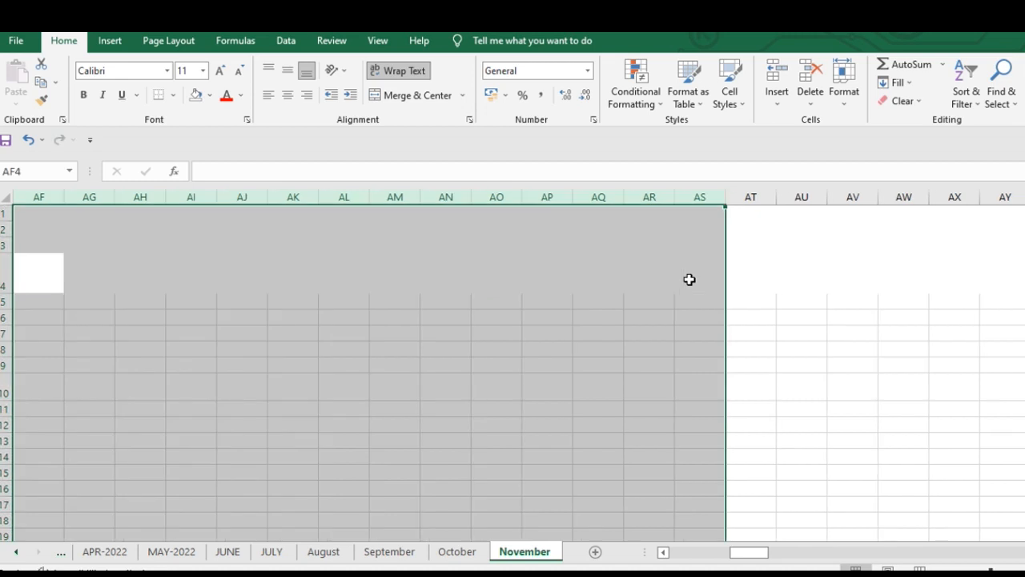
- Check the header cells in row 4 around the last tracking columns AD and AE and the cleared area beside them
key(Left)
key(Left)
key(Left)
key(Right)
key(Right)
key(Right)
key(Right)
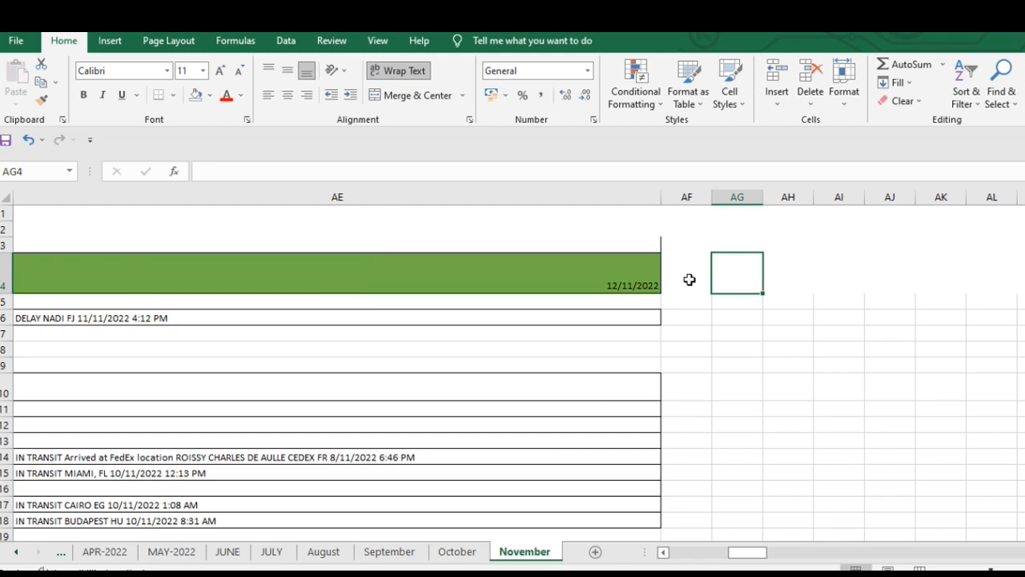
key(Left)
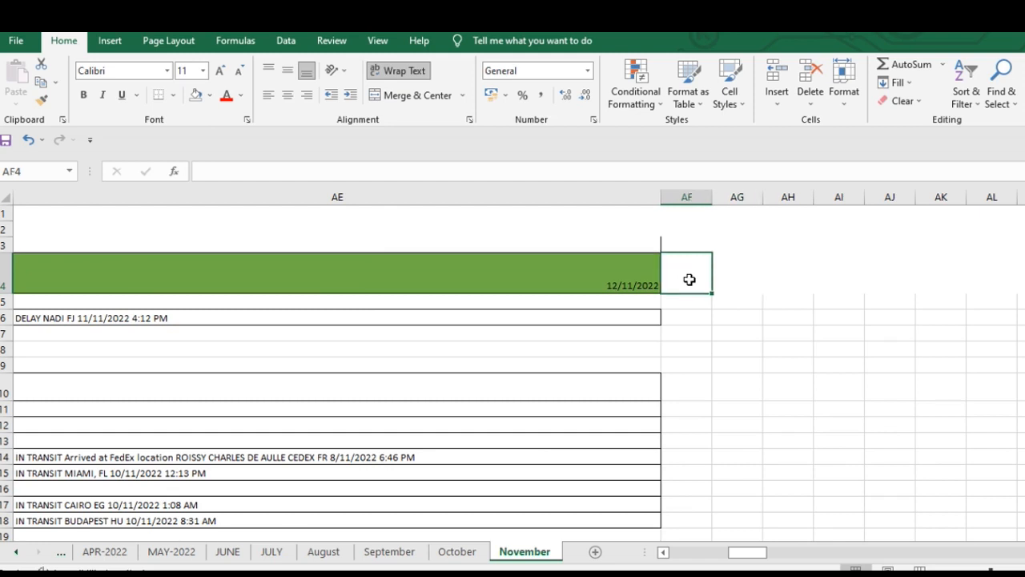
key(Left)
key(Left)
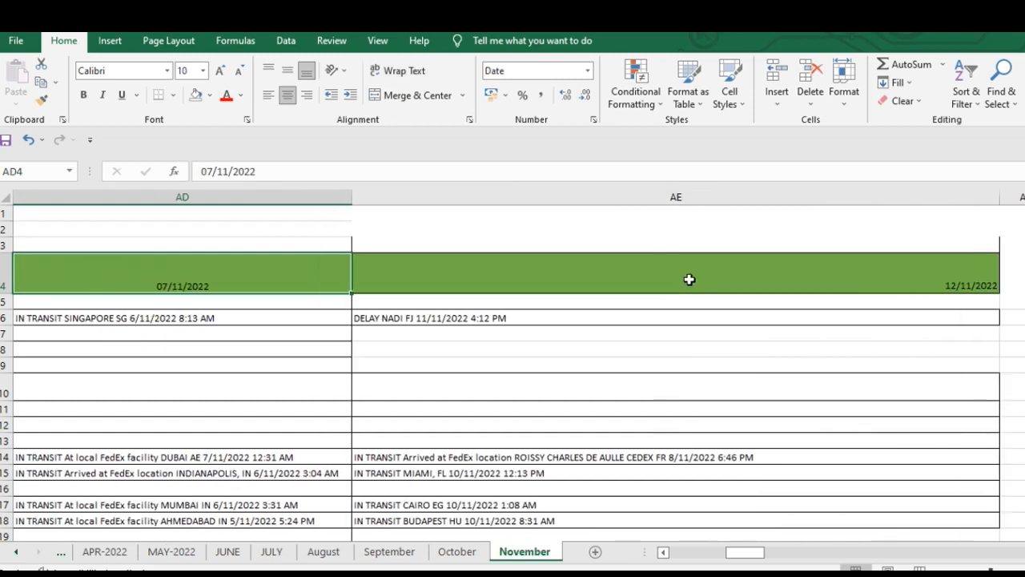
key(Right)
key(Right)
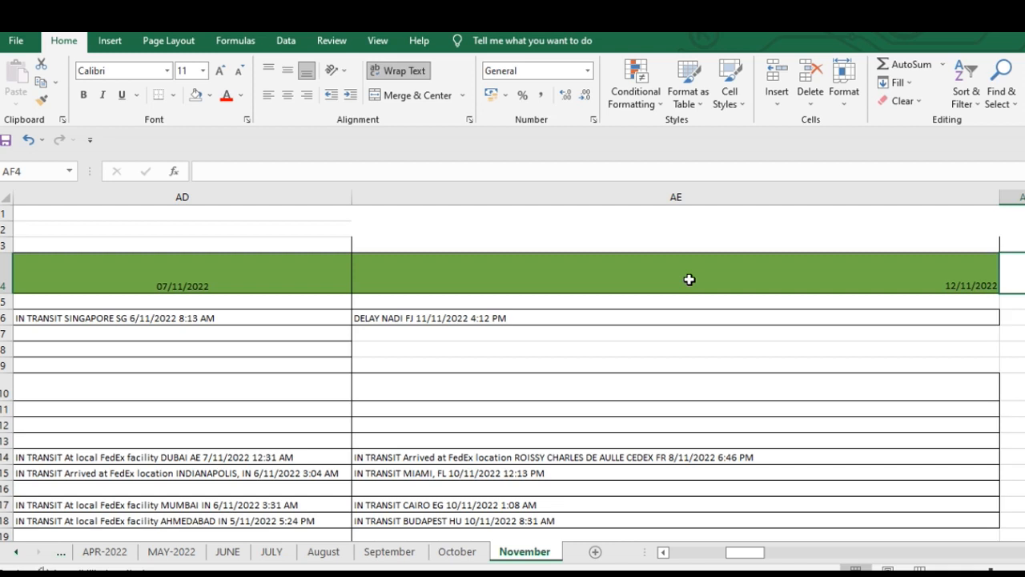
- Examine the header cells in row 4 from SR No. across to Service Type
key(ctrl+Left)
key(ctrl+Left)
key(ctrl+Left)
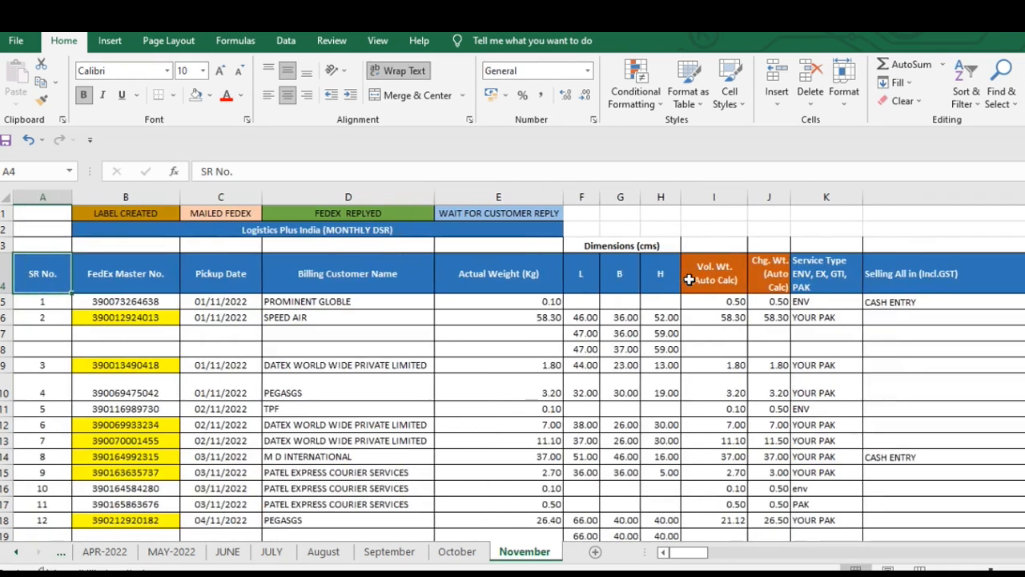
key(Right)
key(Right)
key(Right)
key(Right)
key(Right)
key(Right)
key(Right)
key(Left)
key(Left)
key(Left)
key(Left)
key(Left)
key(Left)
key(Left)
click(802, 289)
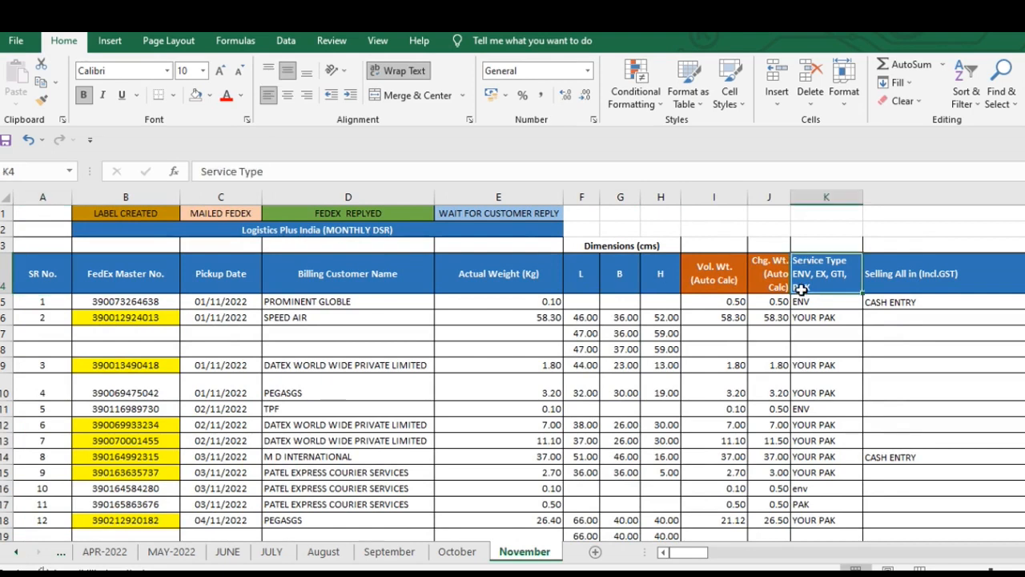
key(Right)
key(Right)
key(Left)
key(Left)
key(Left)
key(Left)
key(Left)
key(Left)
key(Left)
key(Left)
key(Left)
key(Left)
key(Left)
key(Left)
key(Right)
key(Right)
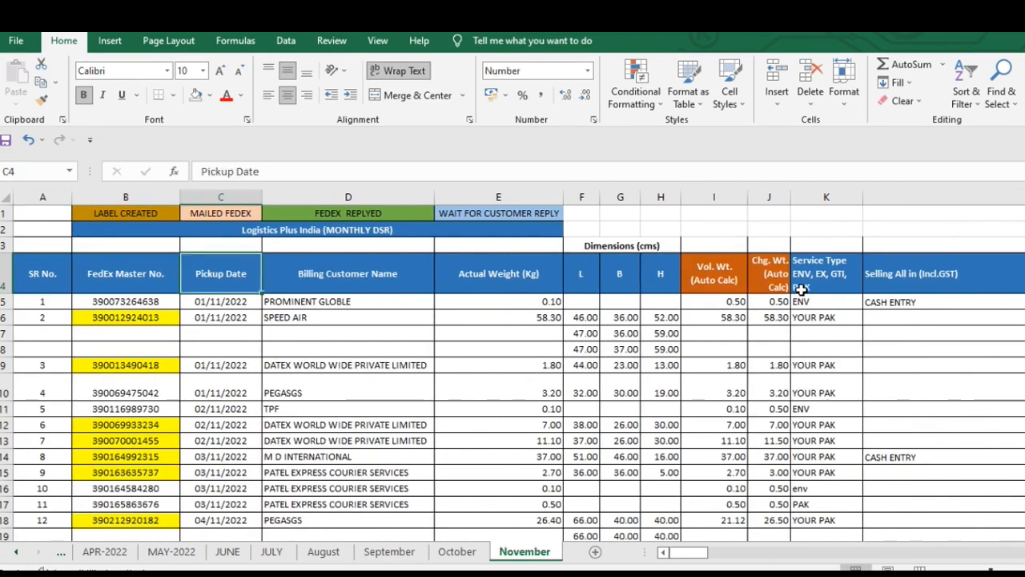
key(Right)
key(Down)
key(Left)
key(Left)
key(Up)
key(Up)
key(Up)
key(Down)
key(Down)
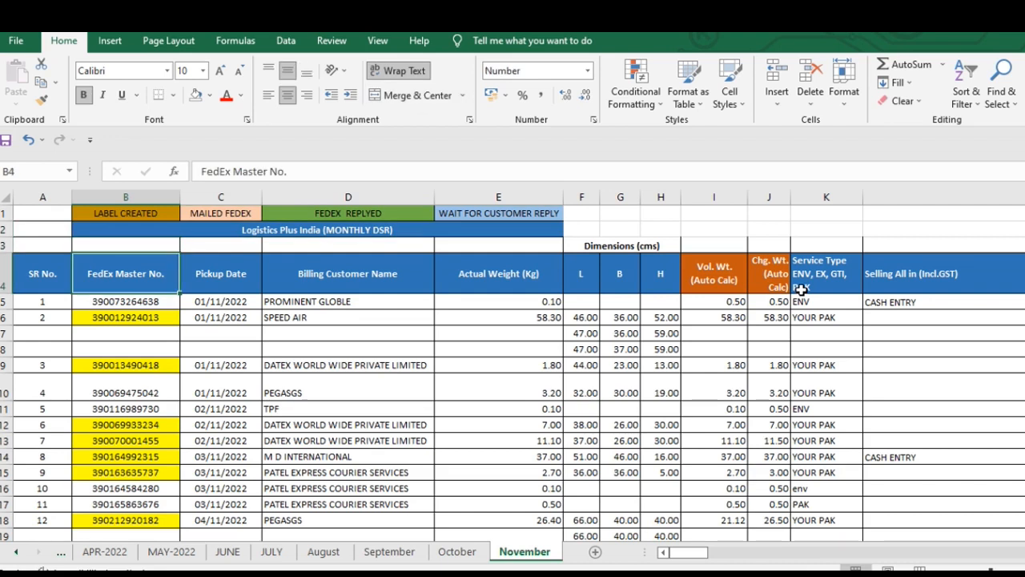
click(801, 290)
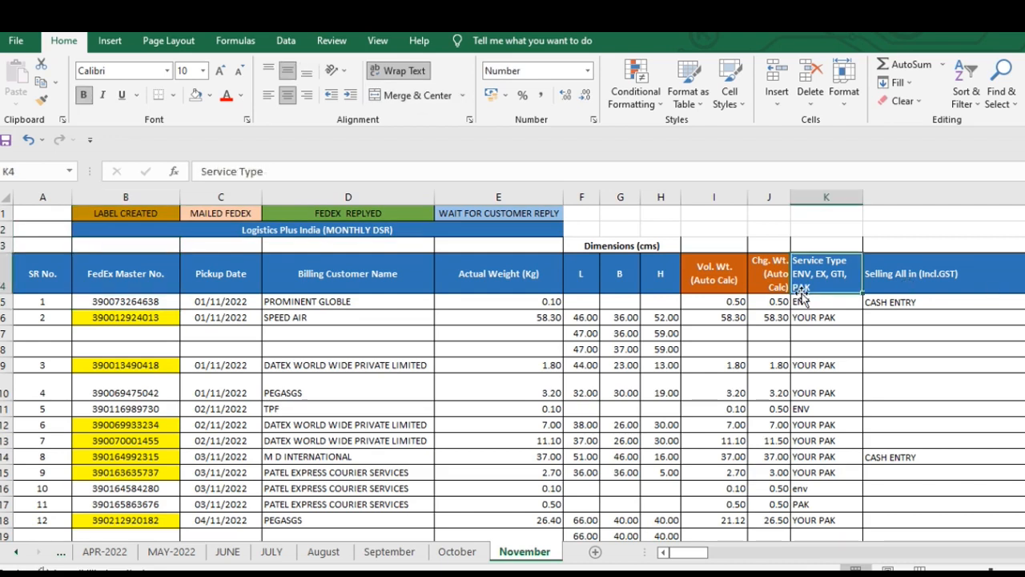
- Inspect the record in row 10 from its serial number across to tracking column AD
key(Down)
key(Down)
key(Down)
key(Down)
key(Down)
key(Down)
key(Home)
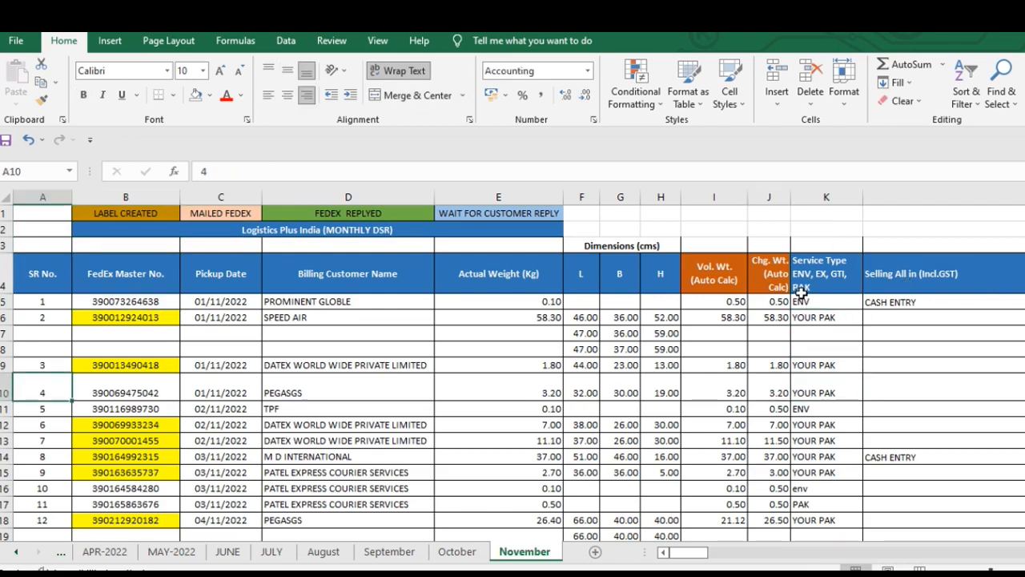
key(Right)
scroll(801, 288, down, 3)
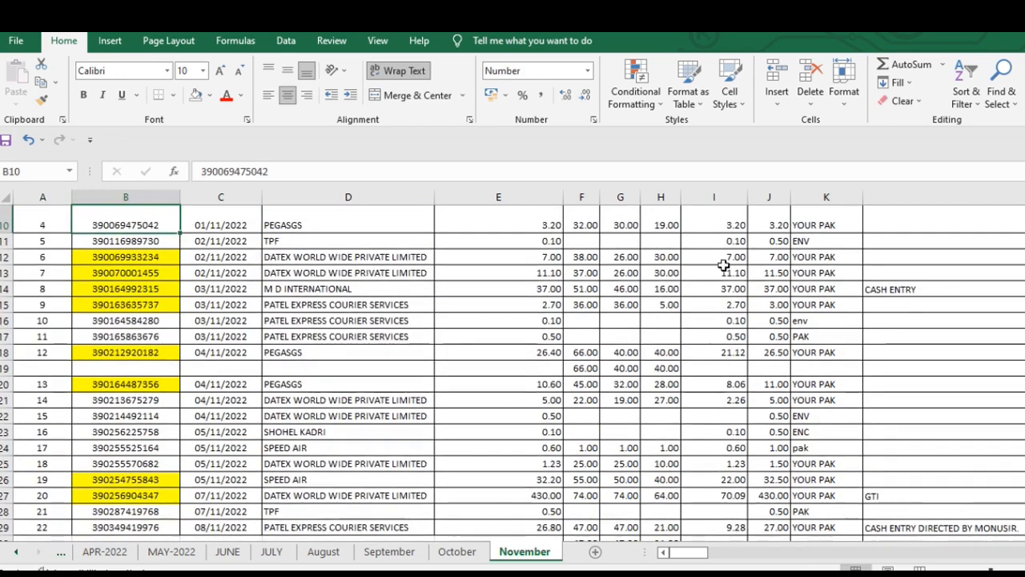
scroll(400, 347, up, 2)
key(Right)
key(Right)
key(Right)
key(Right)
key(Right)
key(Right)
key(Right)
key(Right)
key(Right)
key(Right)
key(Right)
key(Right)
key(Right)
key(Right)
key(Right)
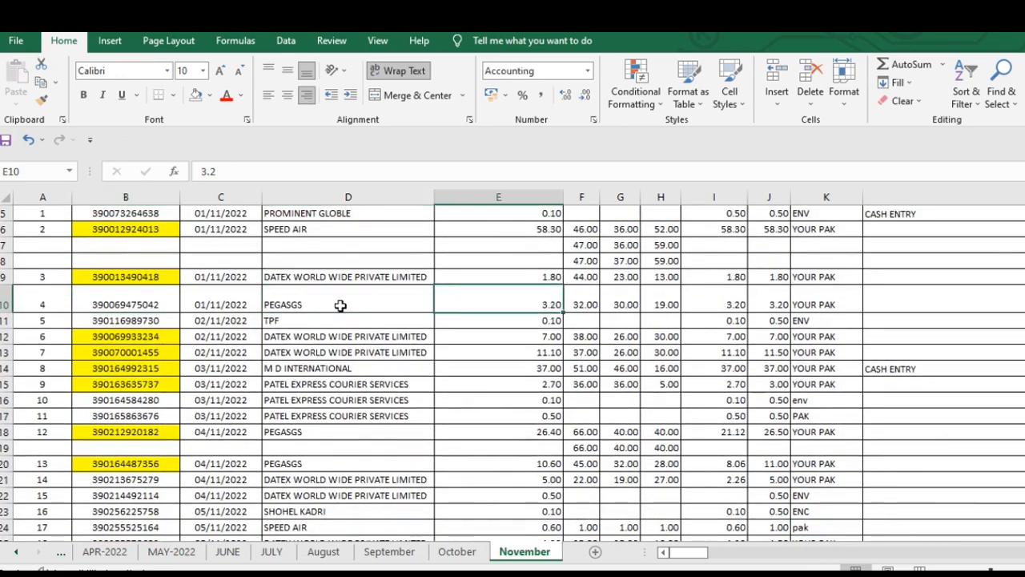
key(Right)
key(Right)
key(Right)
key(Right)
key(Right)
key(Right)
key(Right)
key(Right)
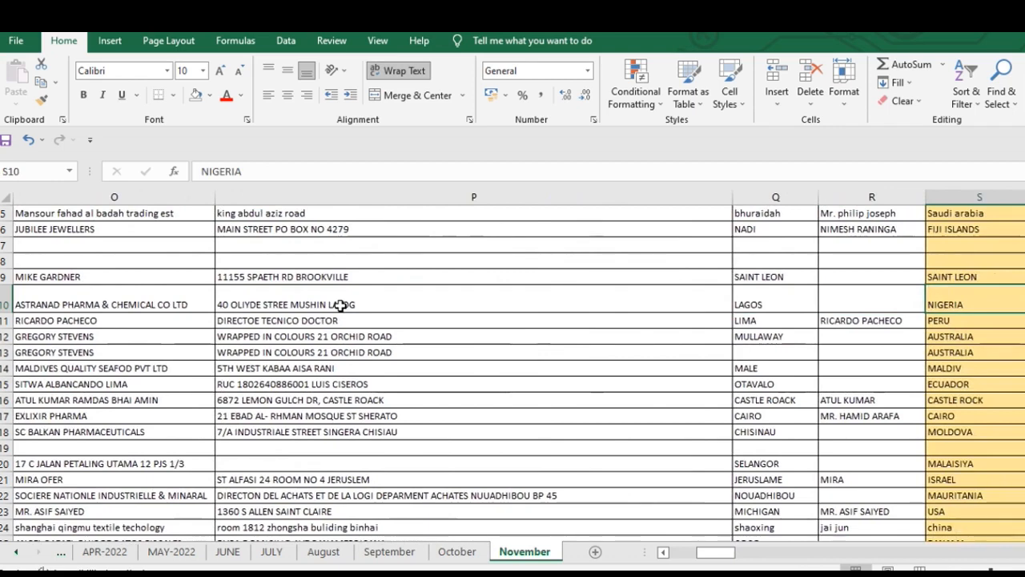
key(Right)
key(Right)
key(Right)
key(Right)
key(Right)
key(Right)
key(Right)
key(Right)
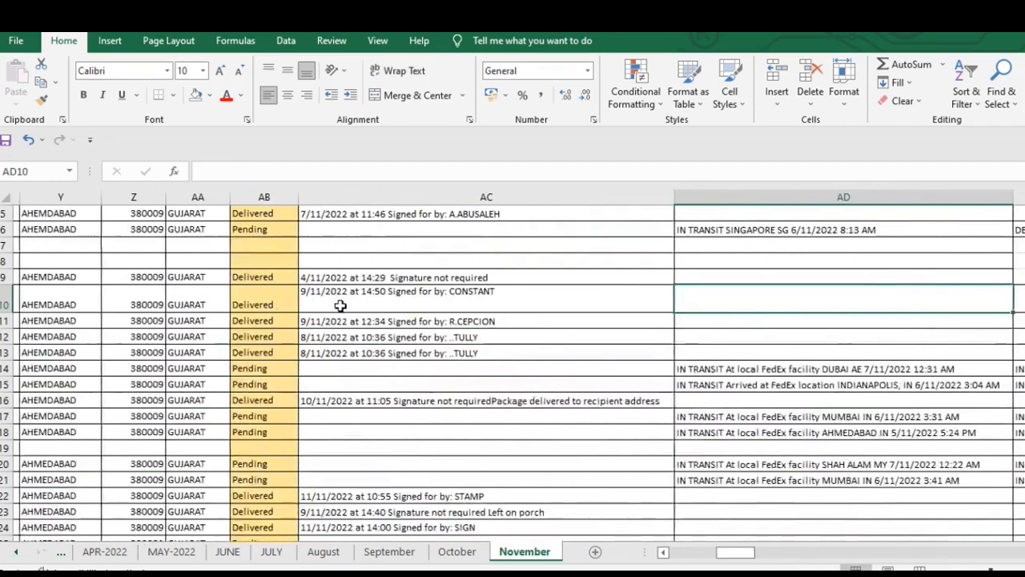
key(ctrl+Up)
key(Home)
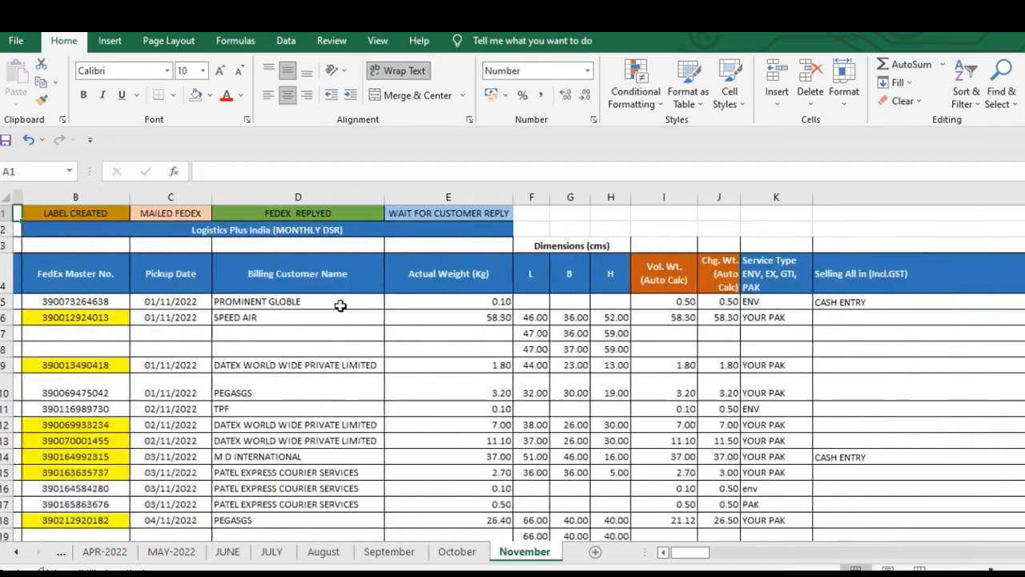
- Review the row 4 headers from SR No. through URN NO. for column width
key(Down)
key(Down)
key(Down)
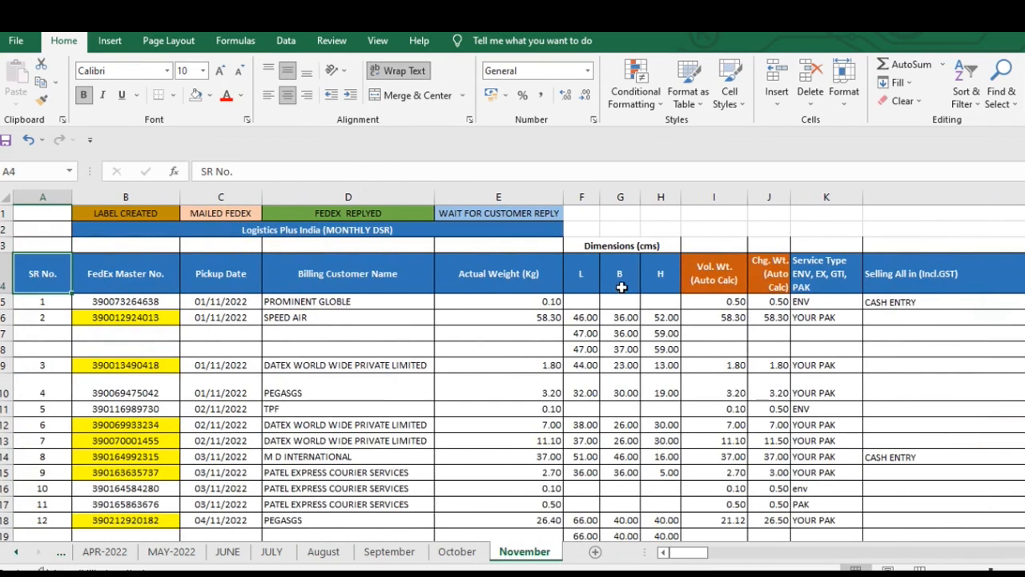
key(Right)
key(Right)
key(Right)
key(Right)
key(Right)
key(Right)
key(Right)
key(Right)
key(Right)
key(Right)
key(Right)
key(Right)
key(Left)
key(Left)
key(Right)
key(Right)
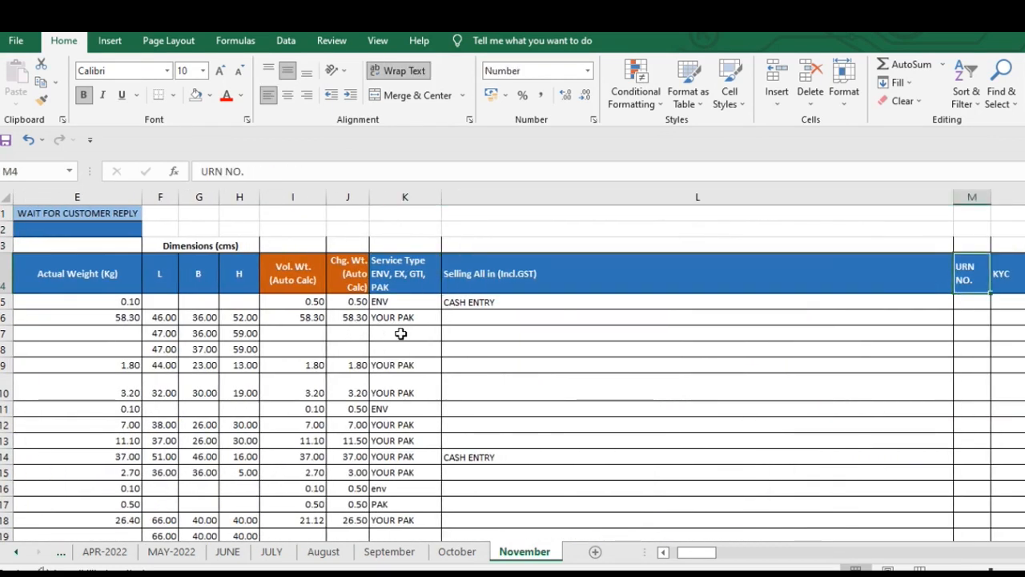
- Look through the Selling All in (Incl.GST) column L for the entry that makes it so wide
key(Left)
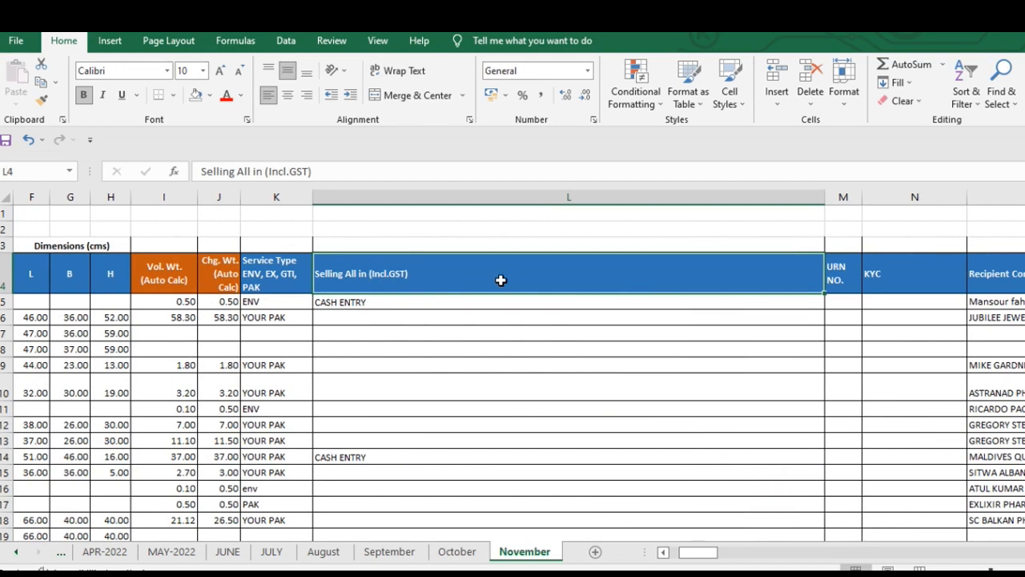
scroll(500, 371, down, 11)
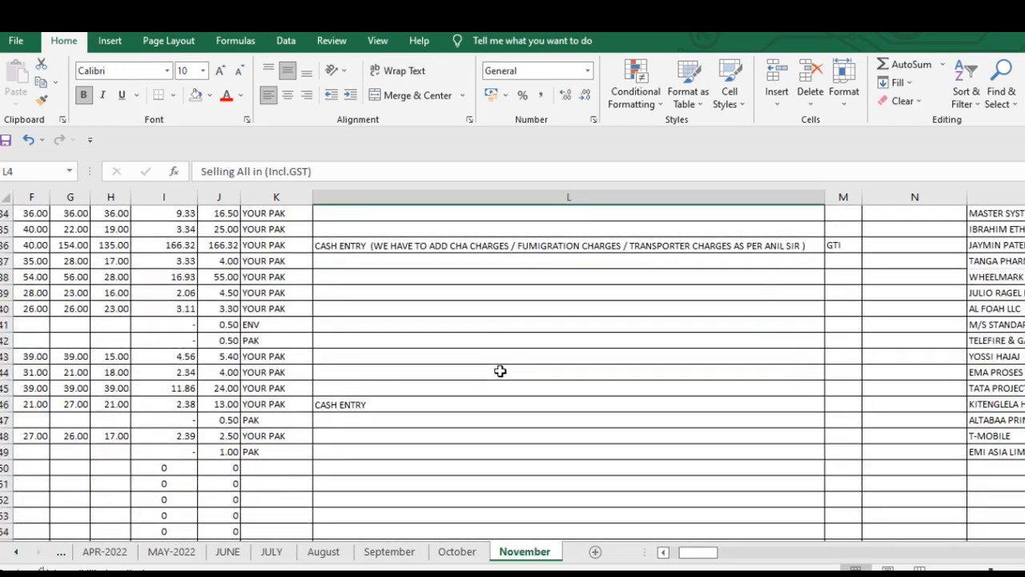
scroll(500, 371, down, 1)
scroll(500, 371, up, 3)
scroll(500, 371, down, 9)
scroll(499, 371, up, 18)
scroll(500, 371, down, 1)
click(499, 330)
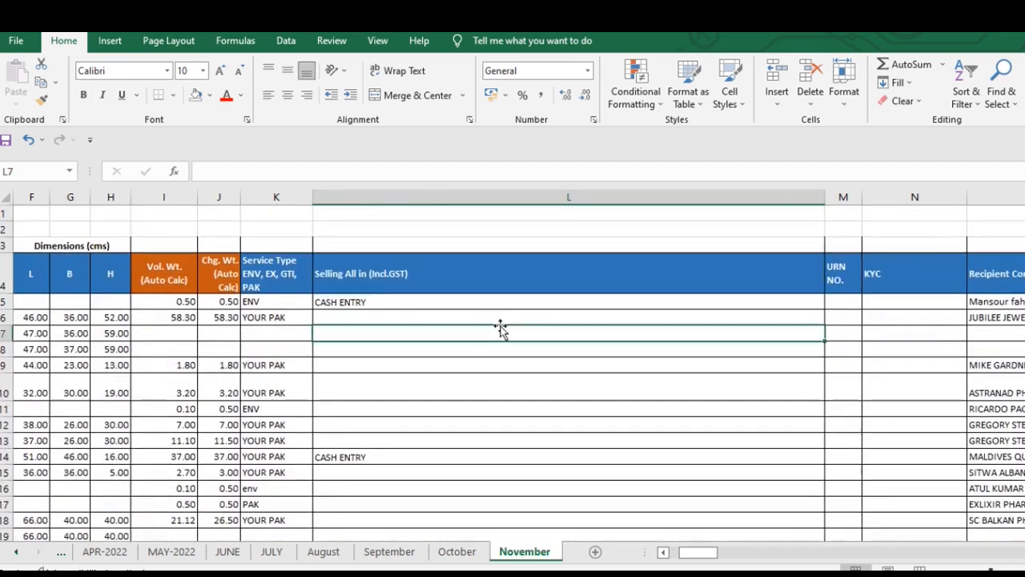
click(362, 302)
scroll(408, 453, down, 3)
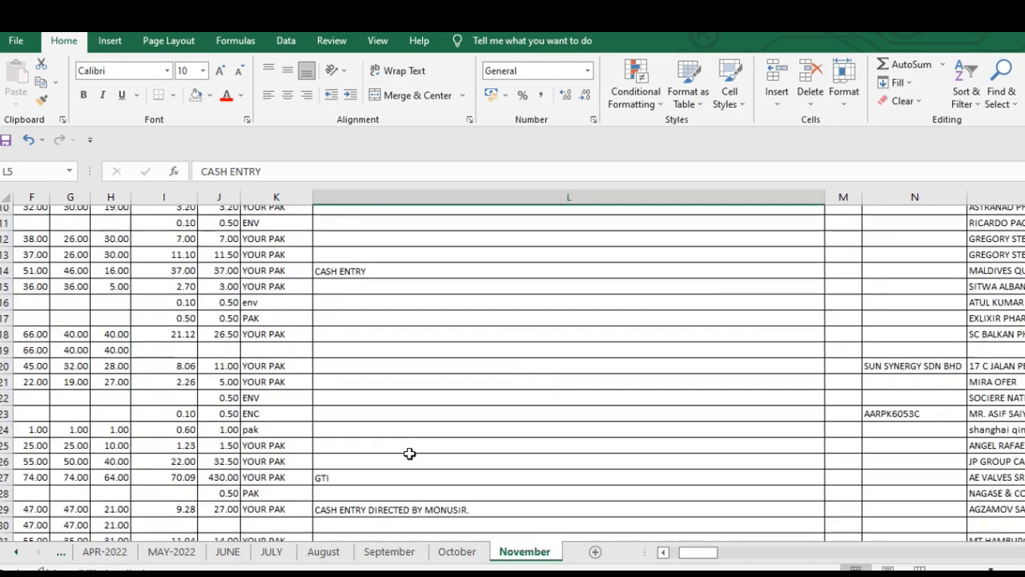
- Narrow column L to about half its width and select the long CASH ENTRY note in L36
drag(825, 203, 583, 229)
scroll(470, 305, down, 3)
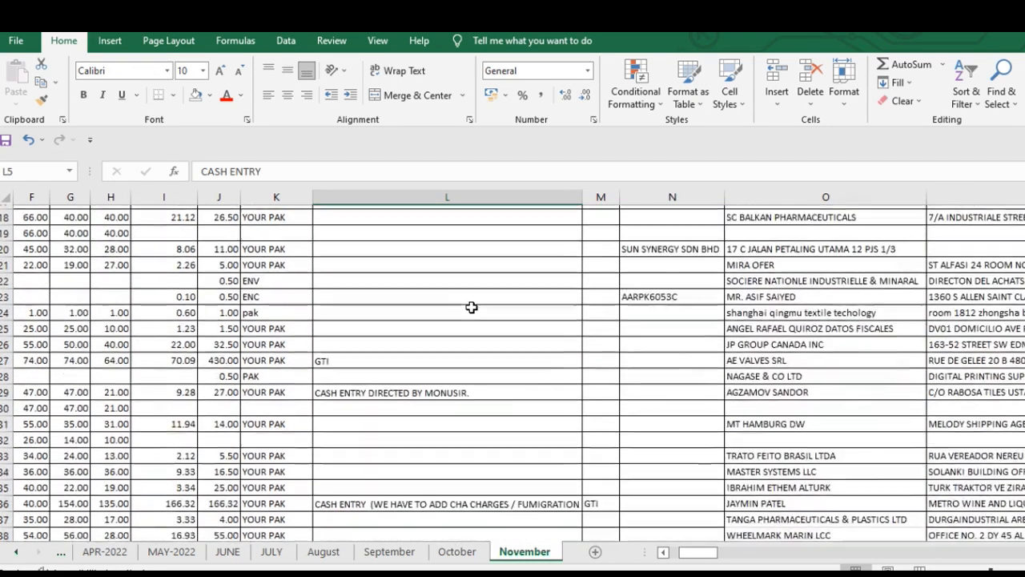
click(469, 477)
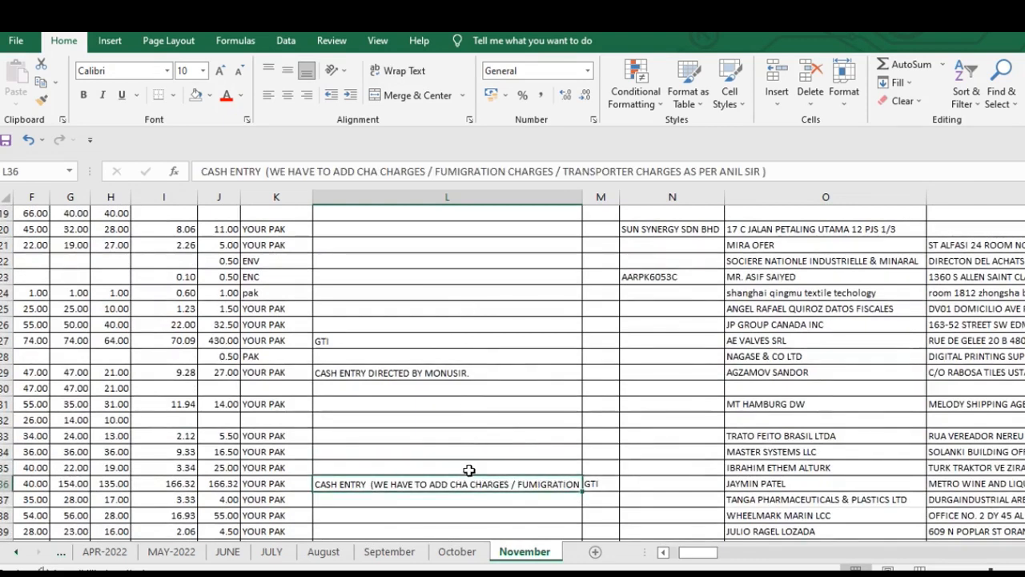
key(Right)
key(Left)
key(Right)
key(Left)
key(Right)
key(Left)
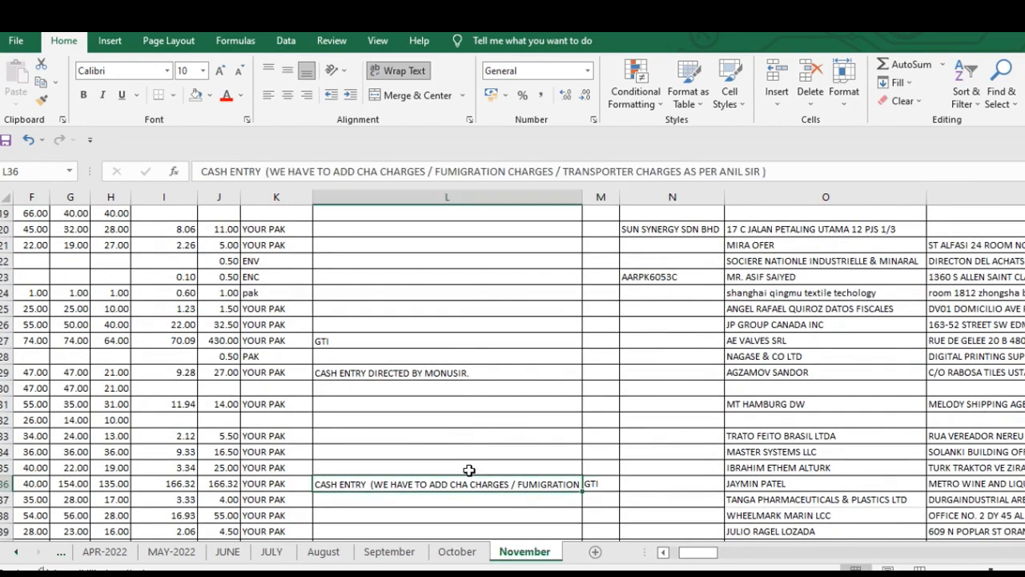
key(Right)
key(Left)
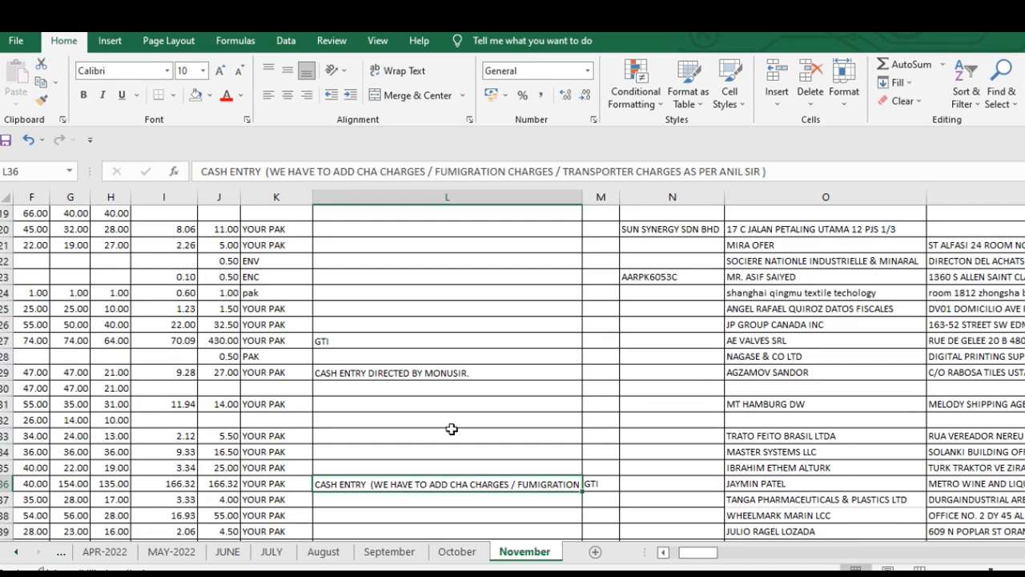
- Try wrapping the text of the whole column L, check the note in L36, and undo the wrap
click(381, 75)
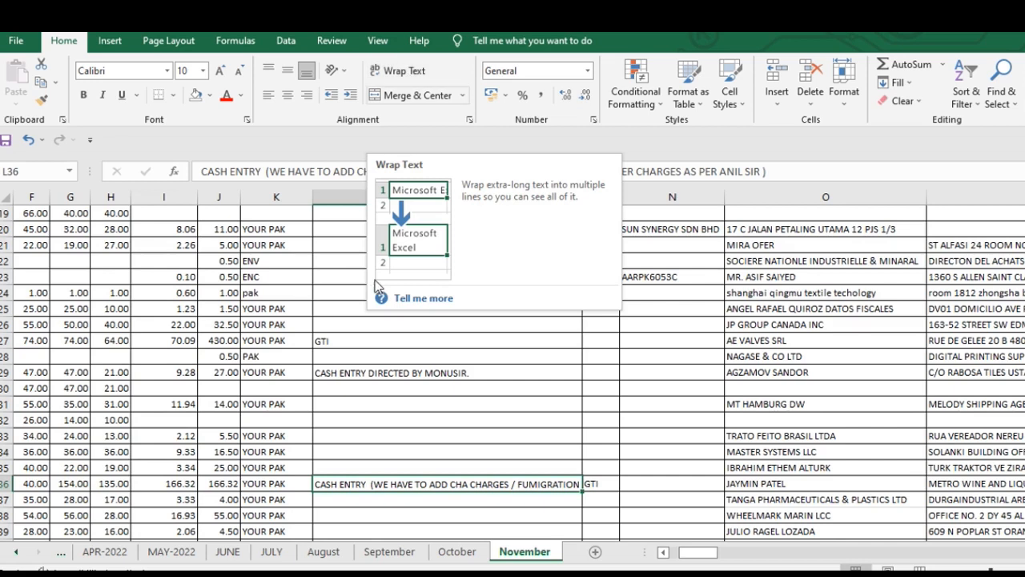
click(370, 384)
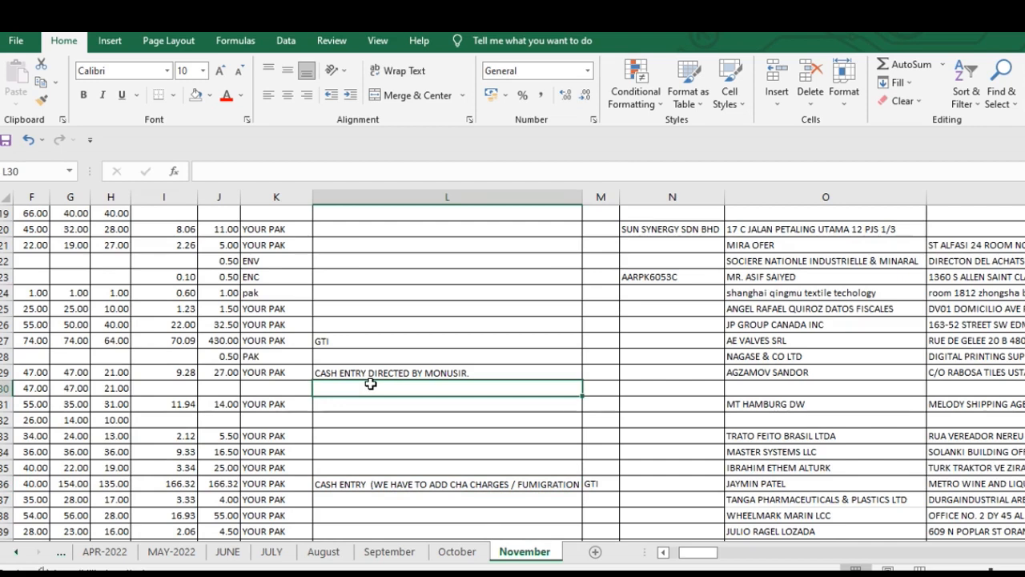
key(ctrl+space)
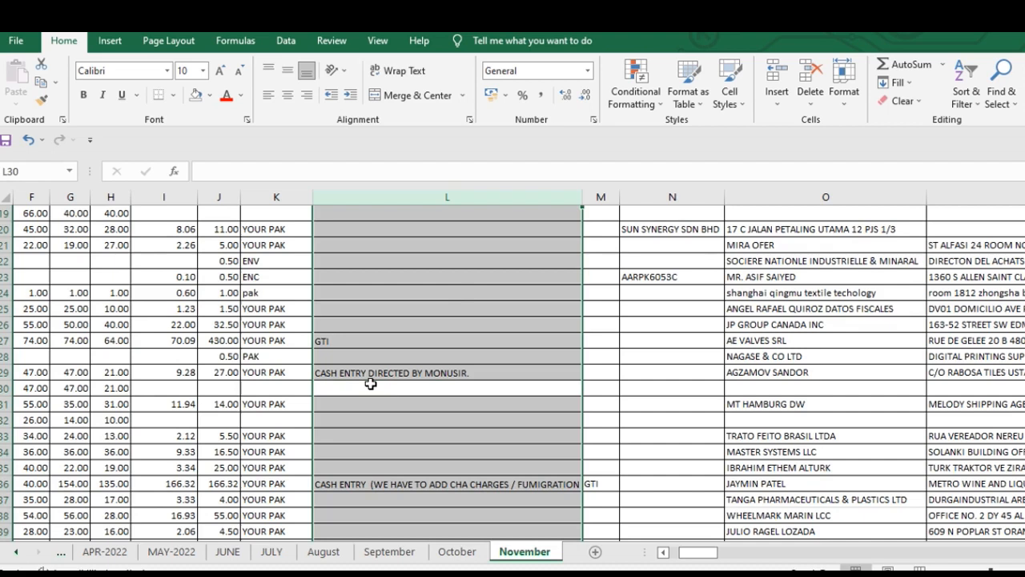
click(441, 292)
click(406, 264)
key(ctrl+space)
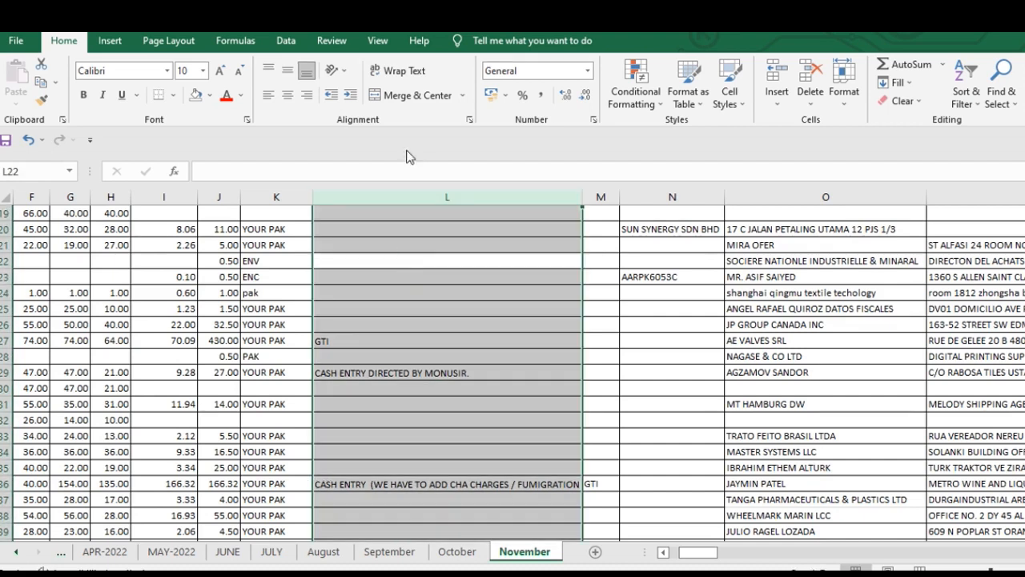
click(406, 72)
scroll(457, 383, down, 1)
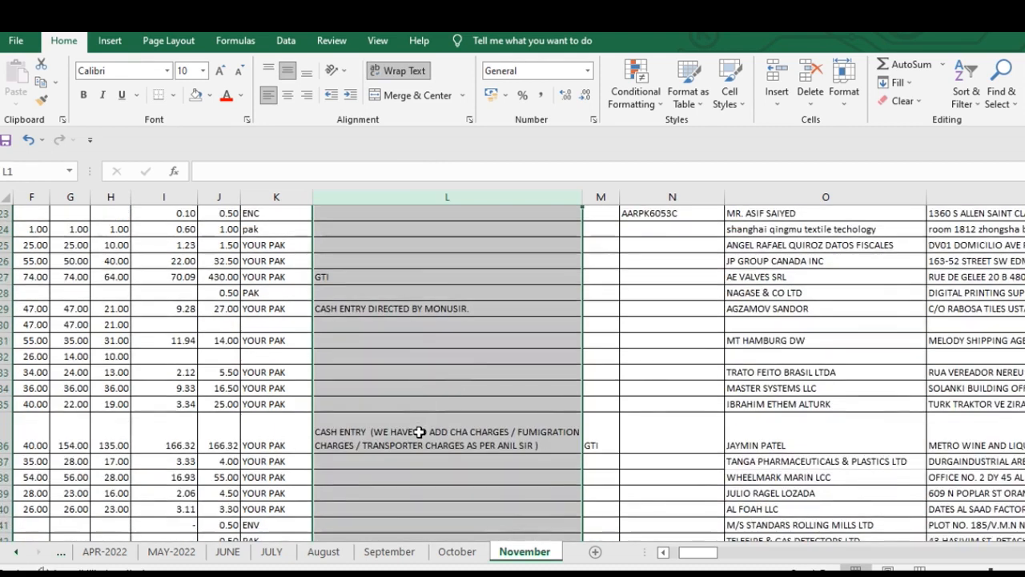
click(419, 432)
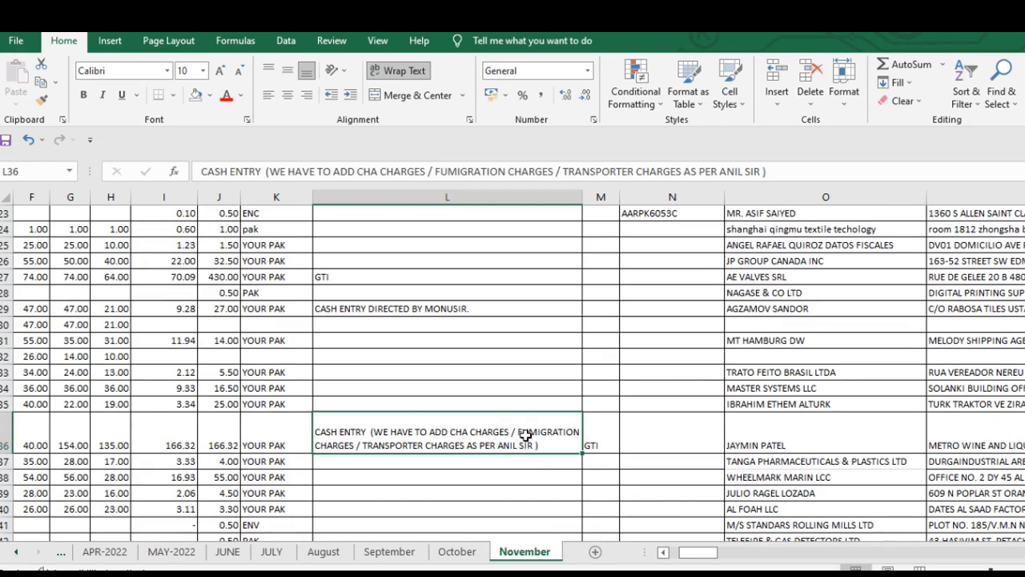
key(ctrl+z)
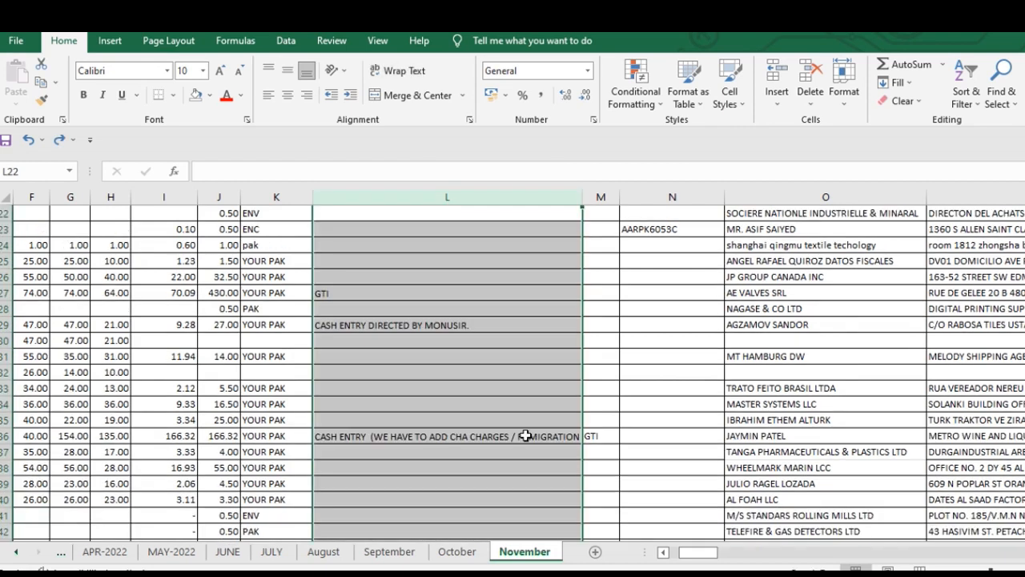
- Apply Wrap Text to the entire Selling All in (Incl.GST) column L and select L36
click(401, 433)
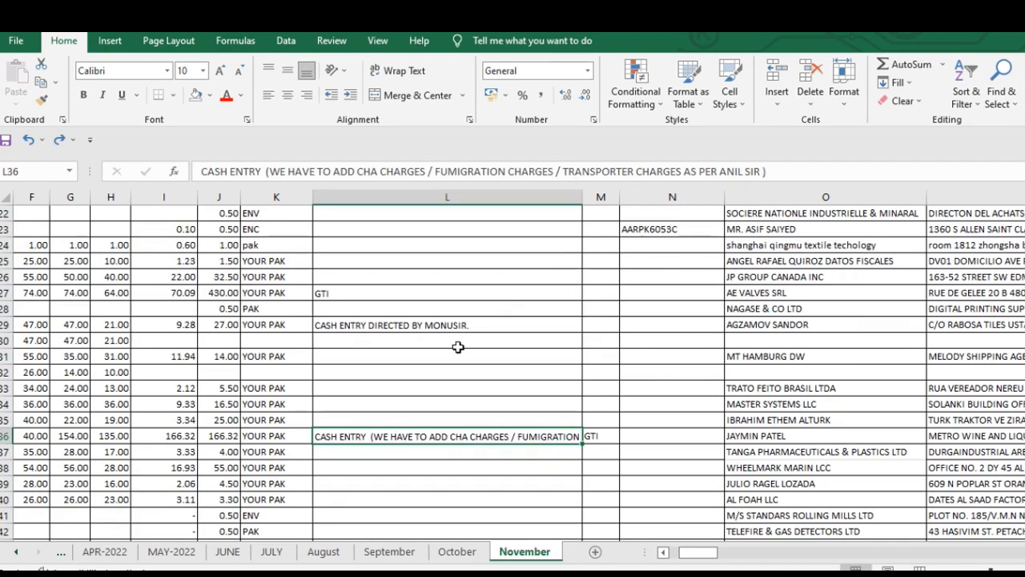
key(ctrl+space)
key(alt+h)
key(w)
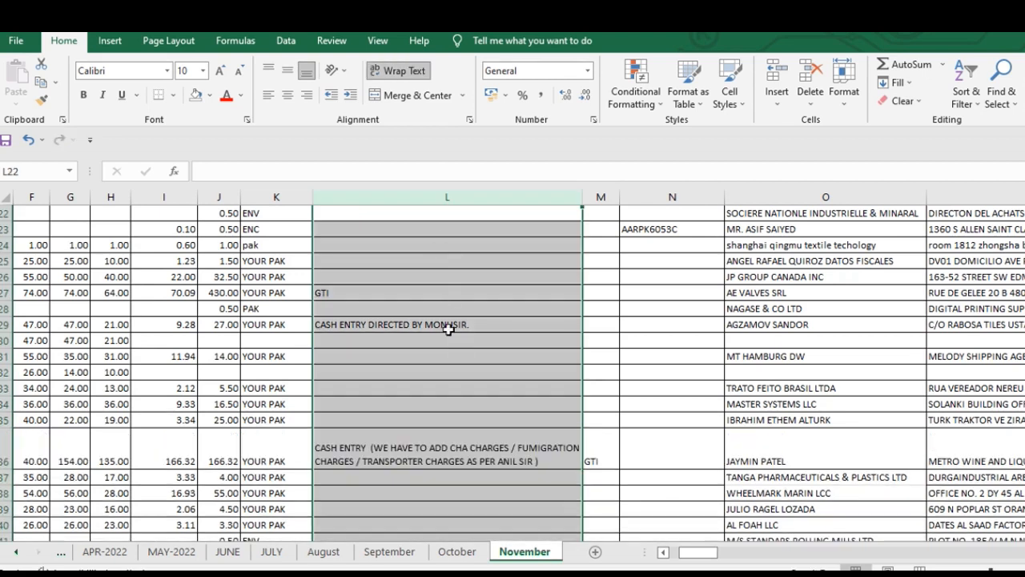
click(417, 460)
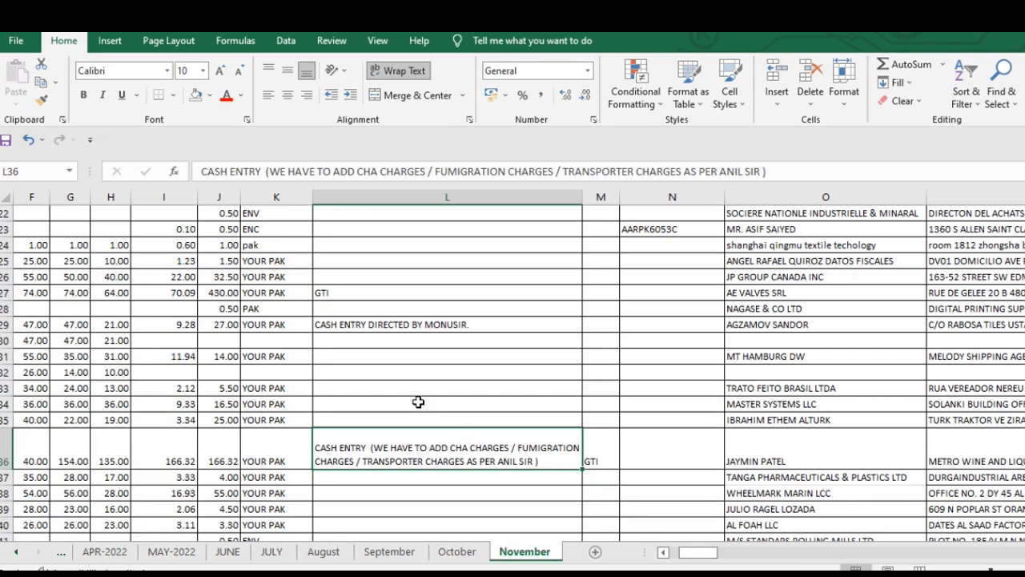
- Check the wrapped entries in column L and the neighbouring columns M through P
scroll(418, 401, up, 7)
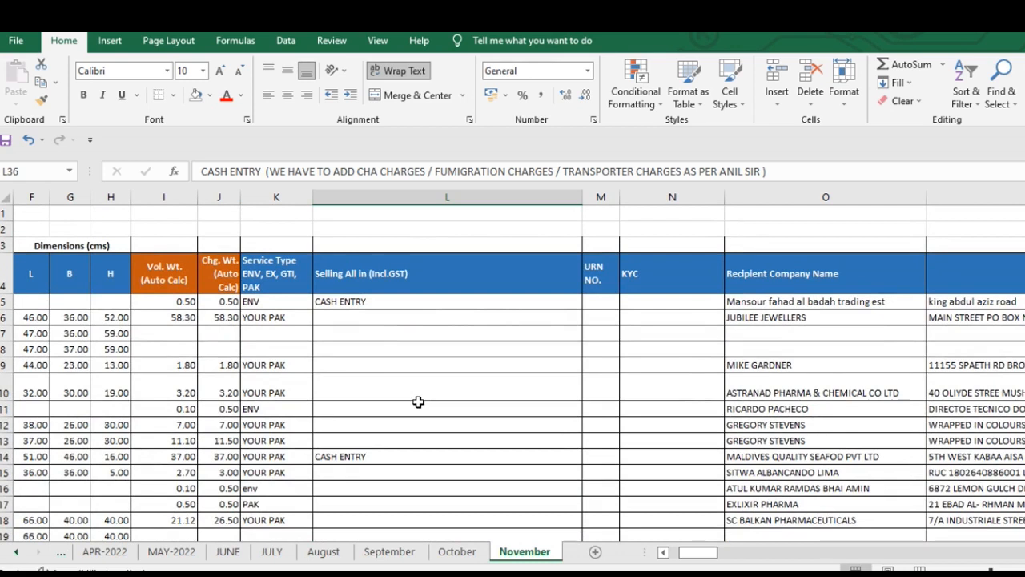
scroll(521, 389, down, 2)
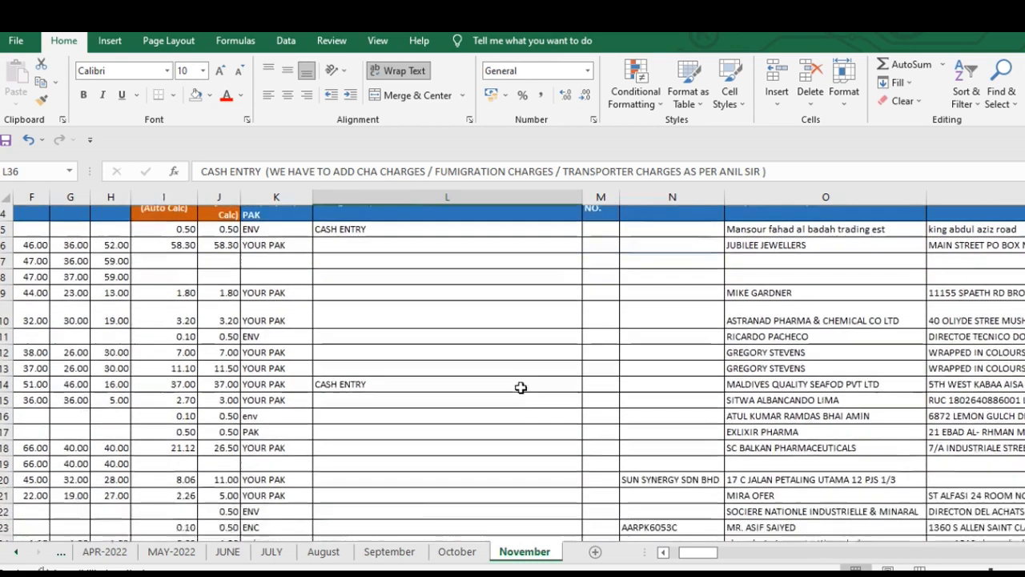
scroll(521, 387, right, 2)
scroll(521, 388, down, 3)
scroll(521, 388, down, 1)
scroll(521, 388, up, 1)
scroll(520, 388, down, 3)
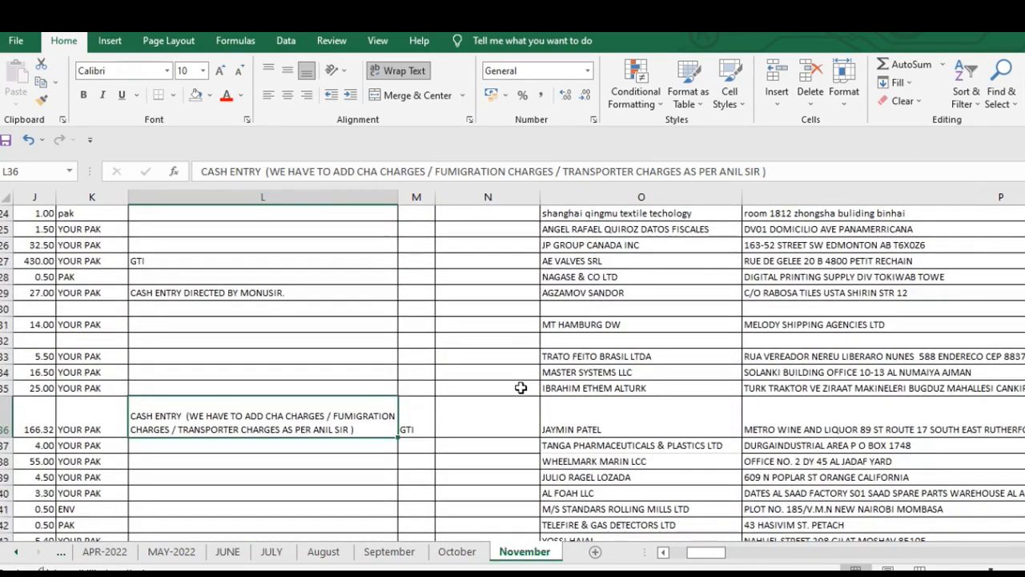
scroll(520, 387, down, 1)
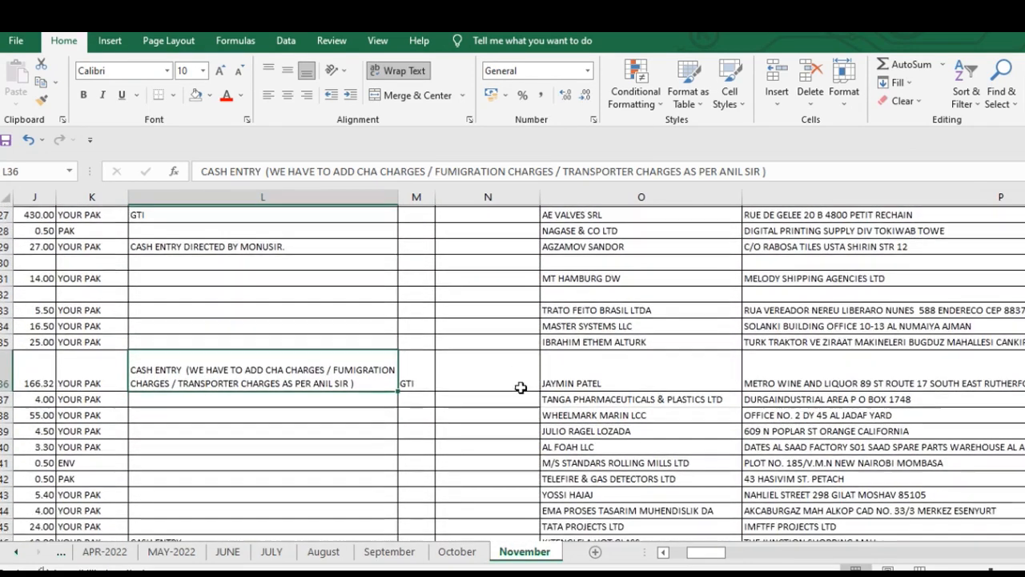
- Examine the recipient, shipper and delivery-status columns as far as column AE, then return to the header rows
scroll(520, 388, up, 8)
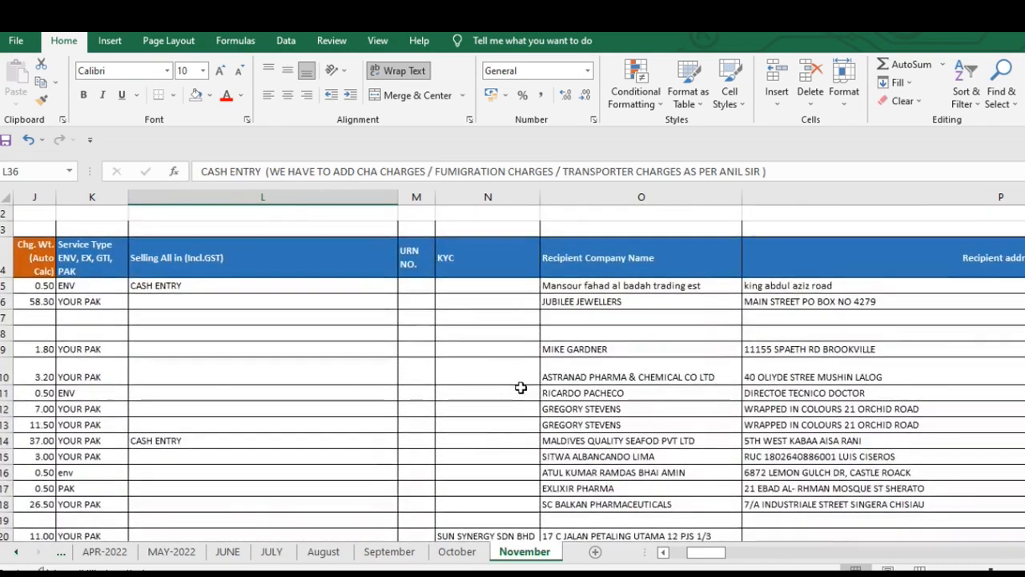
scroll(521, 388, right, 2)
scroll(521, 388, down, 1)
scroll(521, 388, right, 6)
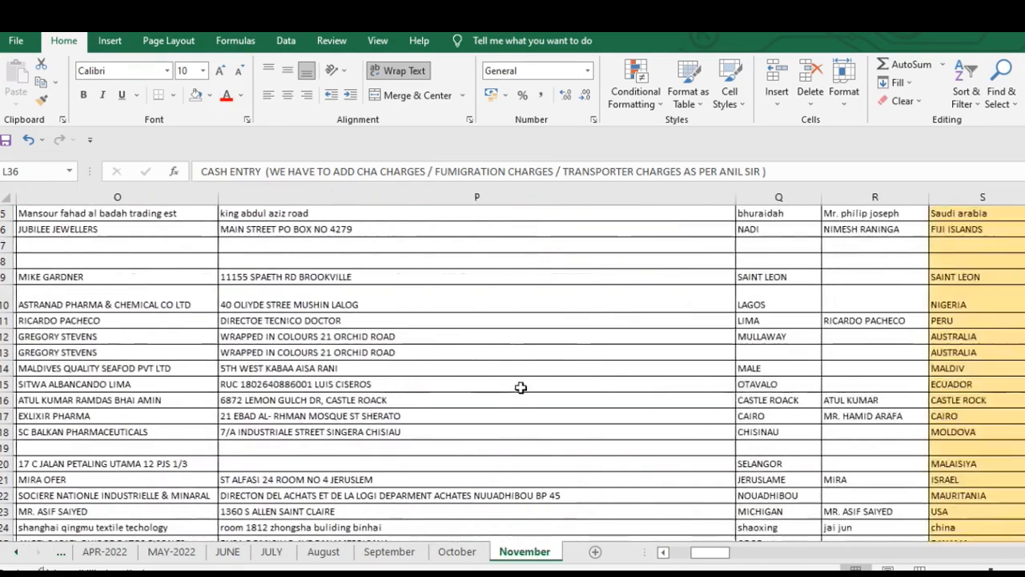
scroll(521, 387, right, 6)
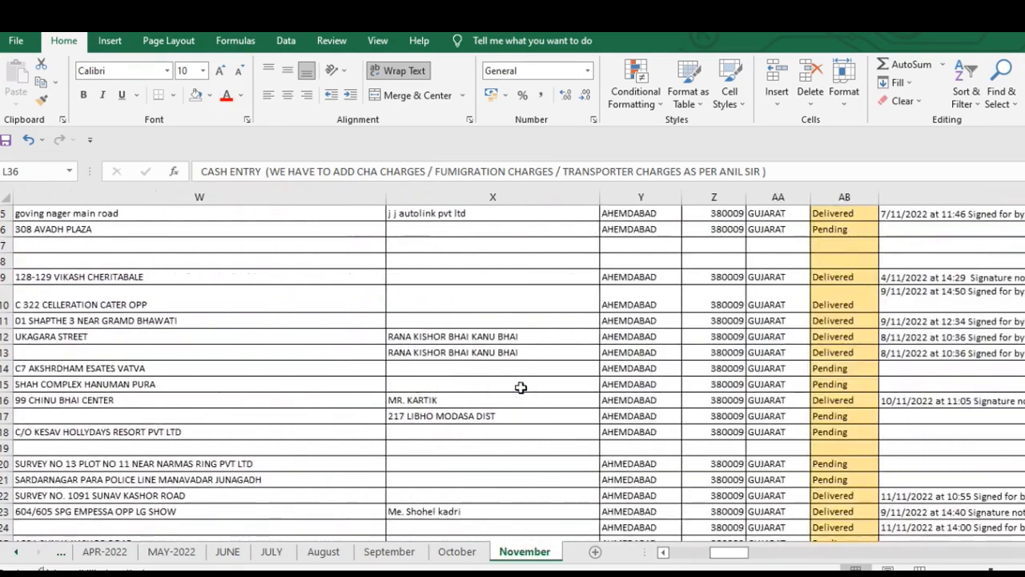
scroll(521, 387, right, 1)
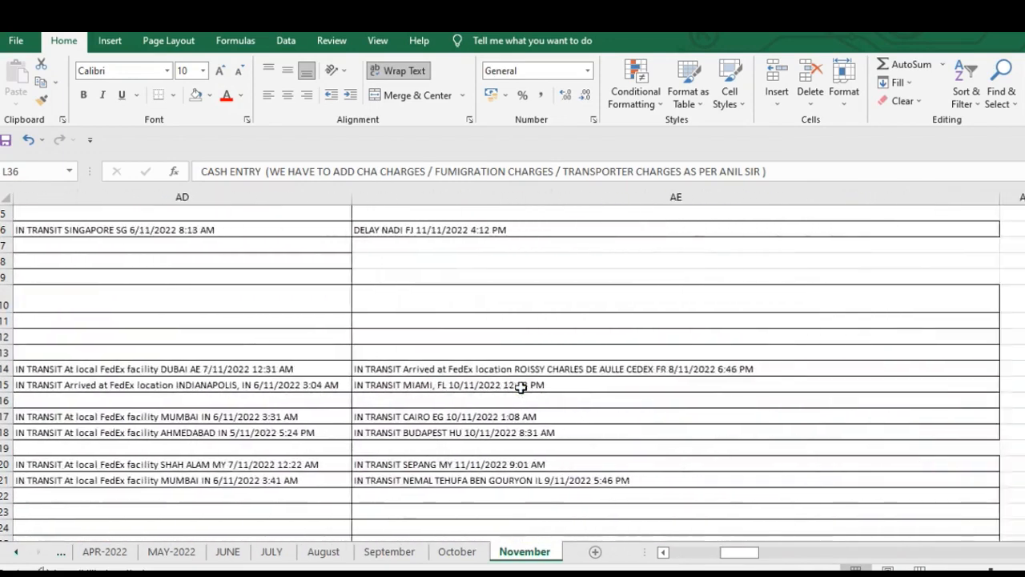
scroll(521, 387, left, 15)
scroll(520, 388, left, 2)
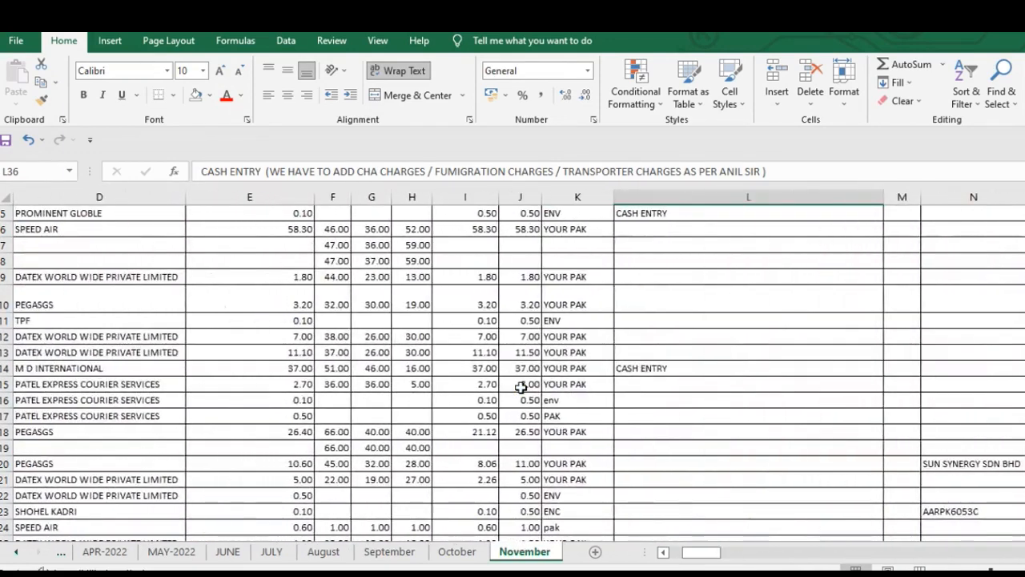
scroll(513, 385, up, 2)
scroll(402, 352, down, 3)
scroll(402, 352, up, 3)
- Check the first data row's weight and dimension cells and go back to its SR No. cell
click(321, 299)
key(Right)
key(Right)
key(Right)
key(Right)
key(Right)
key(Right)
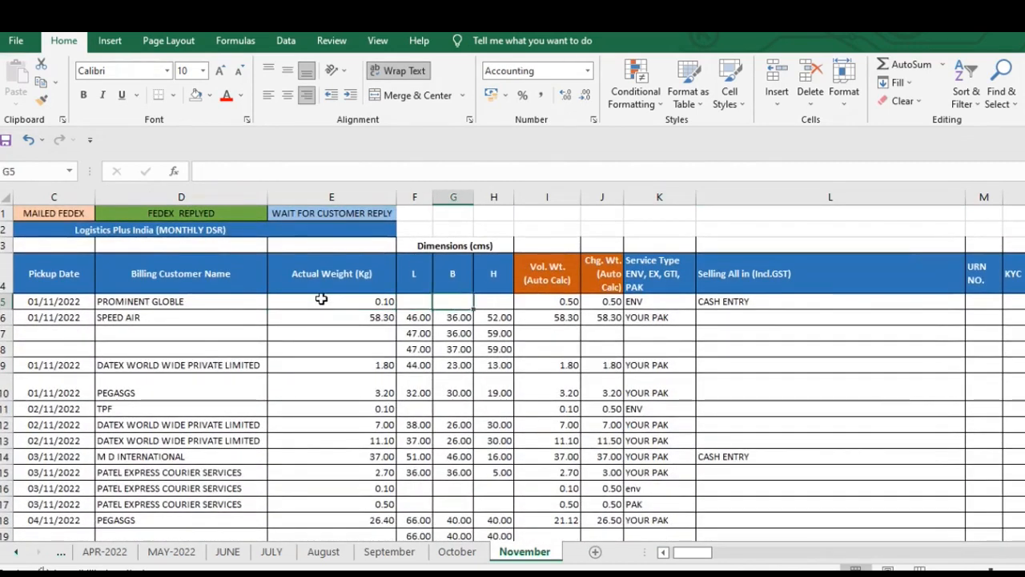
key(Left)
key(Left)
key(Left)
key(Left)
key(Left)
key(Left)
key(Right)
key(Right)
key(Right)
key(Left)
key(Left)
key(Left)
key(Left)
key(Left)
key(Left)
key(Left)
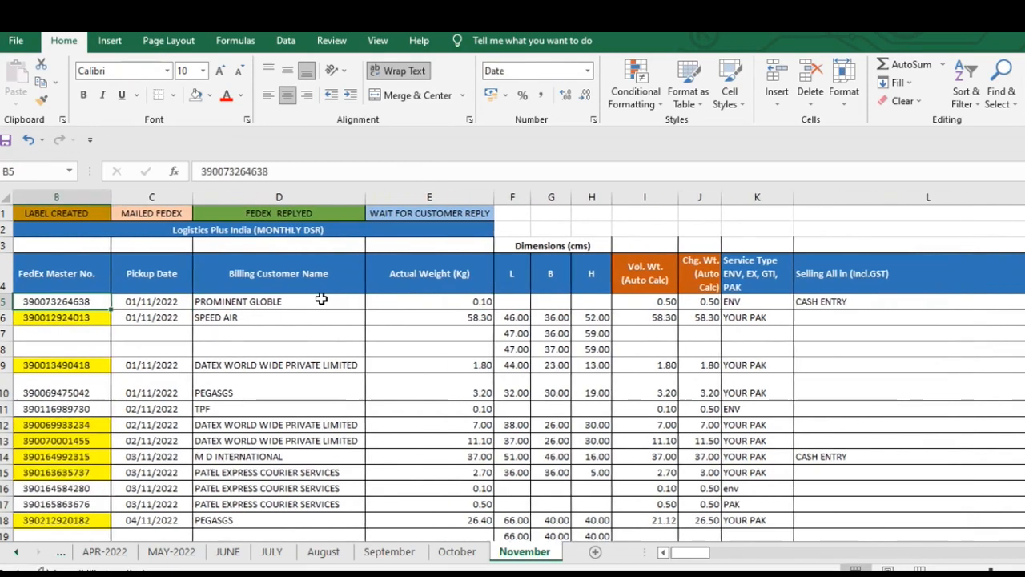
- Review the available Freeze Panes, Freeze Top Row and Freeze First Column options
click(377, 41)
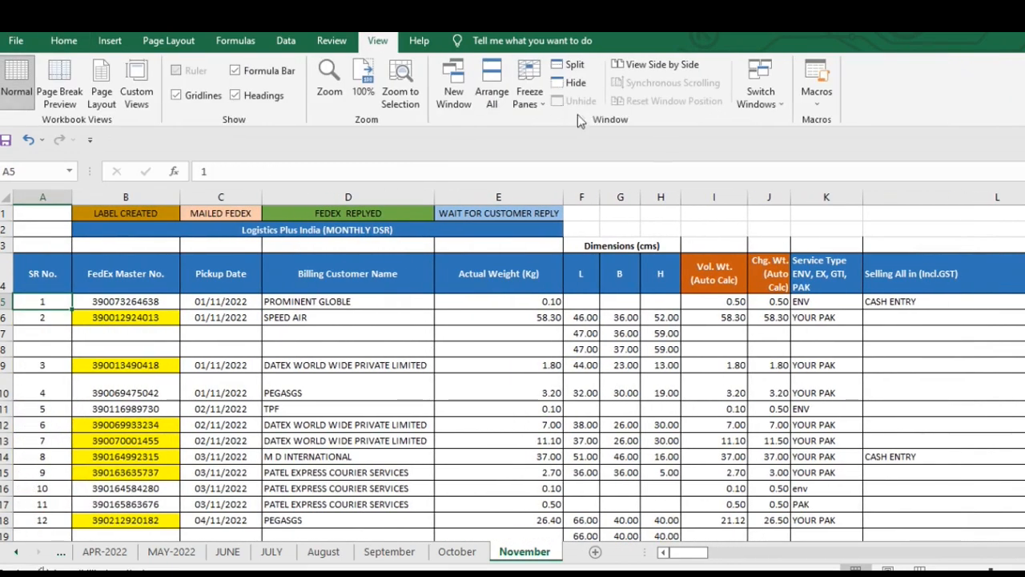
click(531, 100)
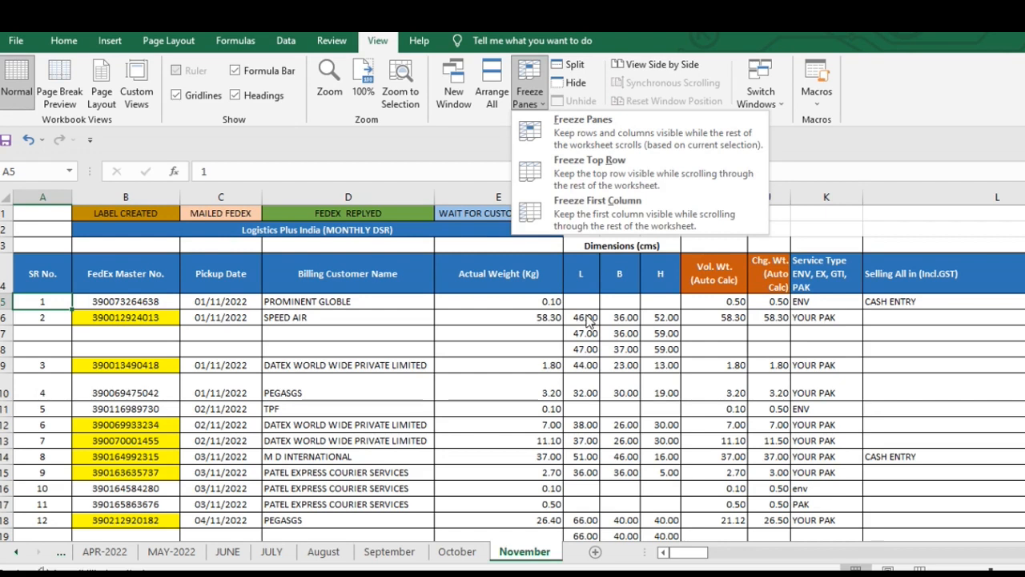
click(670, 296)
click(696, 302)
- Freeze the panes at K5 so the header rows and the columns before Service Type stay fixed
key(Right)
key(Right)
key(Right)
key(Right)
key(Left)
key(Left)
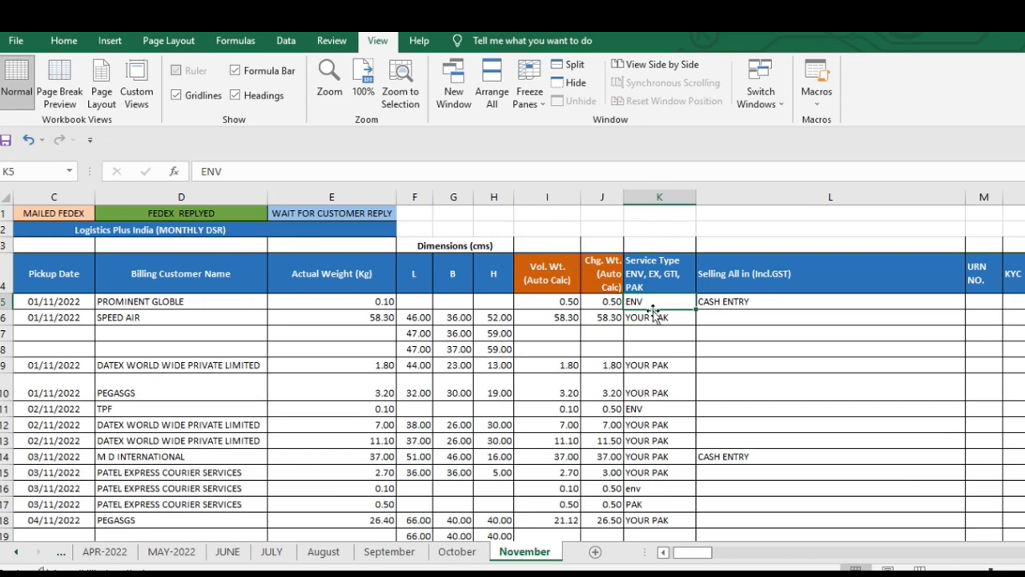
click(531, 96)
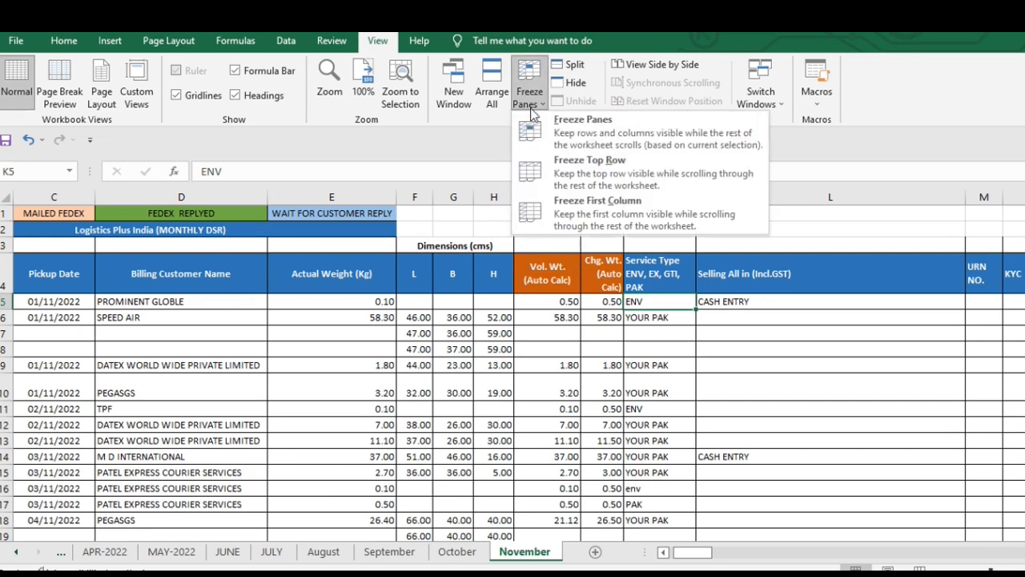
click(589, 142)
scroll(648, 336, down, 1)
scroll(648, 336, up, 1)
scroll(648, 336, down, 1)
scroll(648, 336, up, 1)
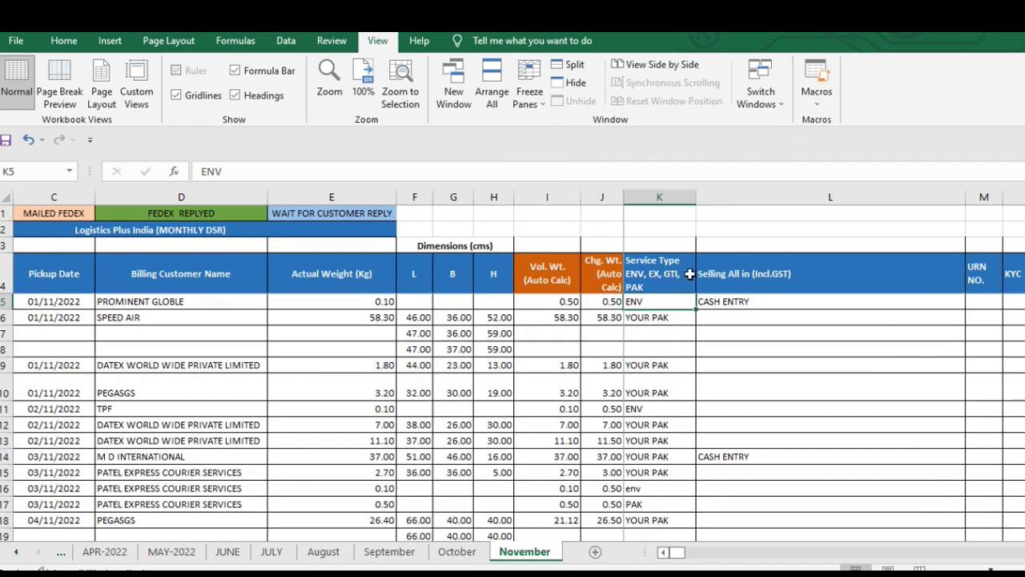
- Move back and forth along row 5 to examine how the sheet behaves around the freeze line beside column J
click(613, 301)
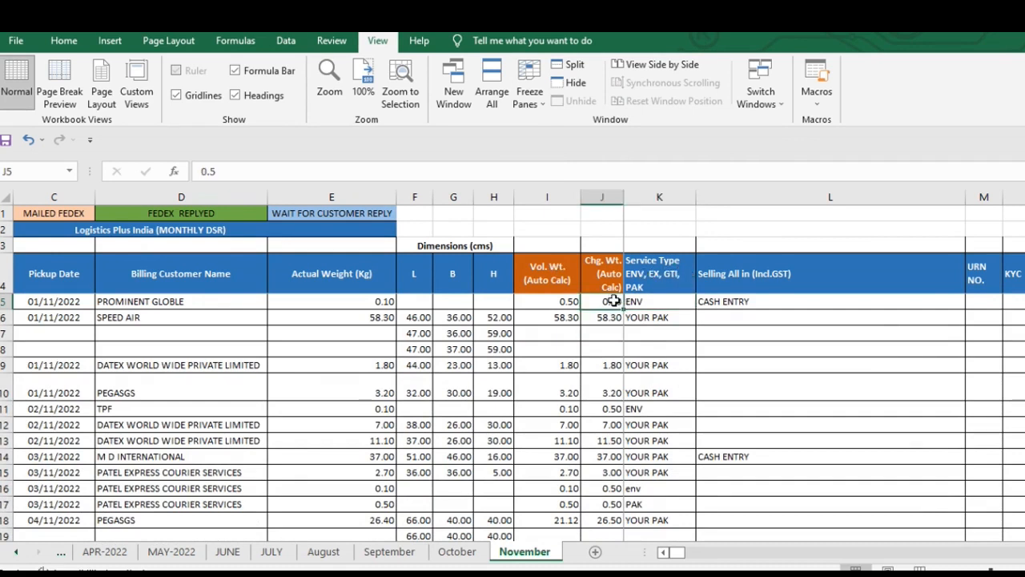
key(Right)
key(Right)
key(Right)
key(Right)
key(Right)
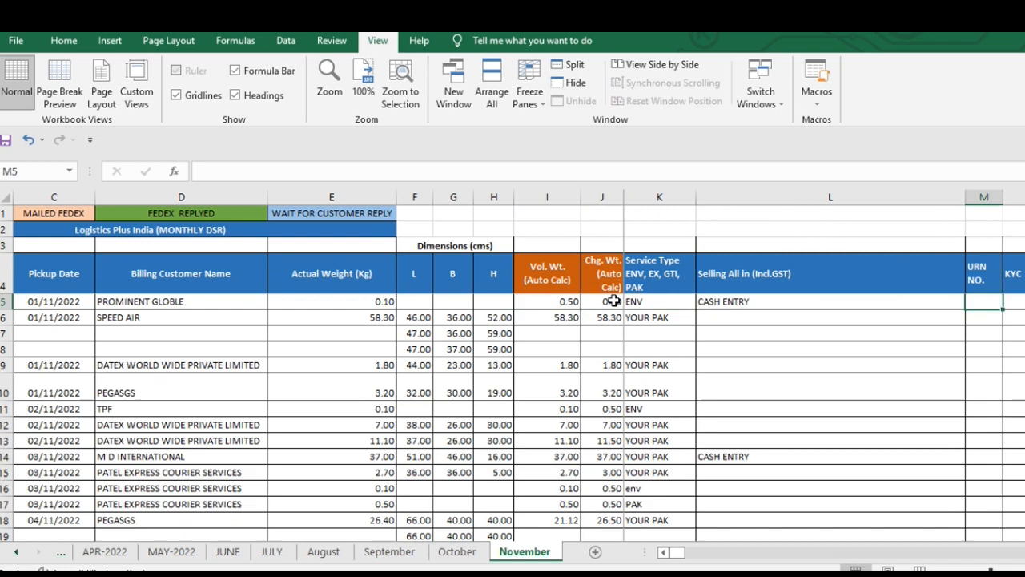
key(Left)
key(Left)
key(Left)
key(Left)
key(Right)
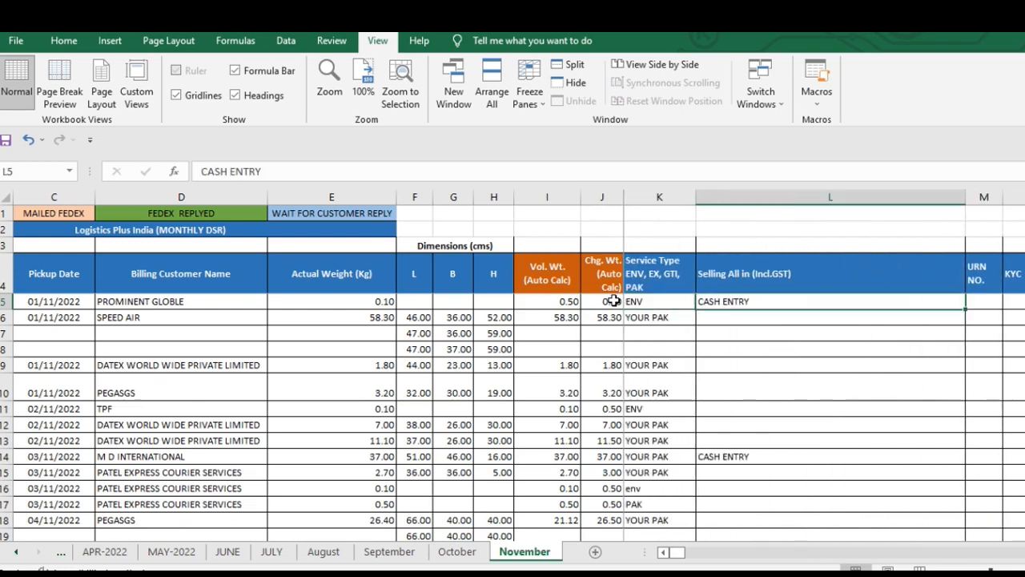
key(Left)
key(Left)
key(Left)
key(Left)
key(Left)
key(Left)
key(Left)
key(Left)
key(Left)
key(Left)
key(Left)
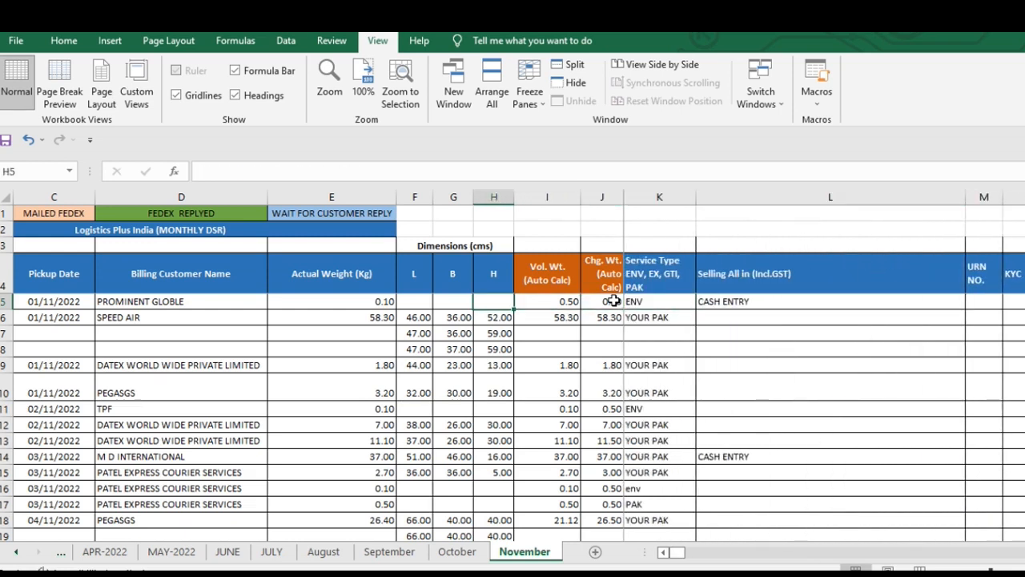
key(Right)
key(Right)
key(Right)
key(Right)
key(Right)
key(Left)
key(Left)
key(Left)
key(Left)
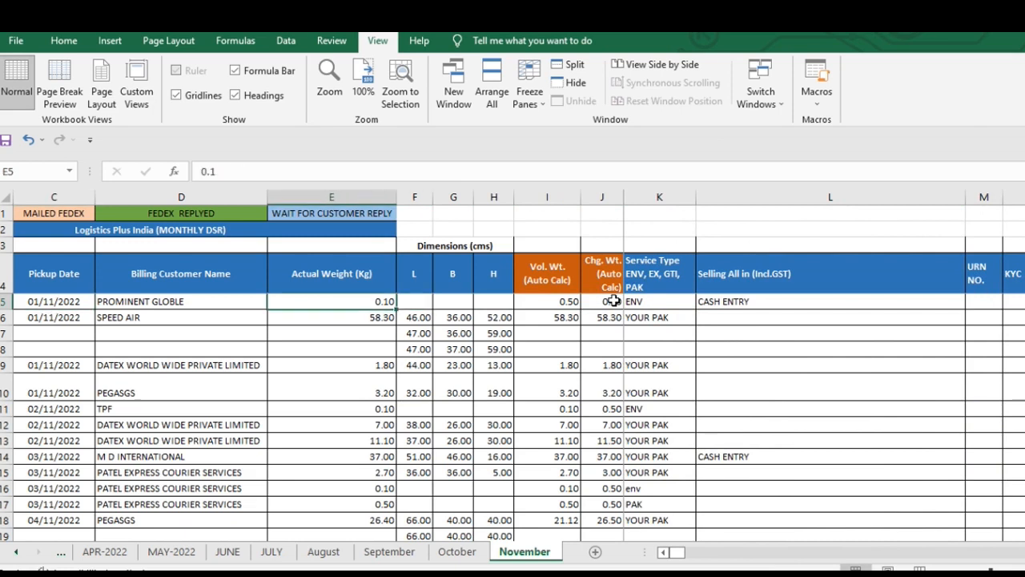
key(Right)
key(Right)
key(Right)
key(Right)
key(Right)
key(Right)
key(Right)
key(Right)
key(Right)
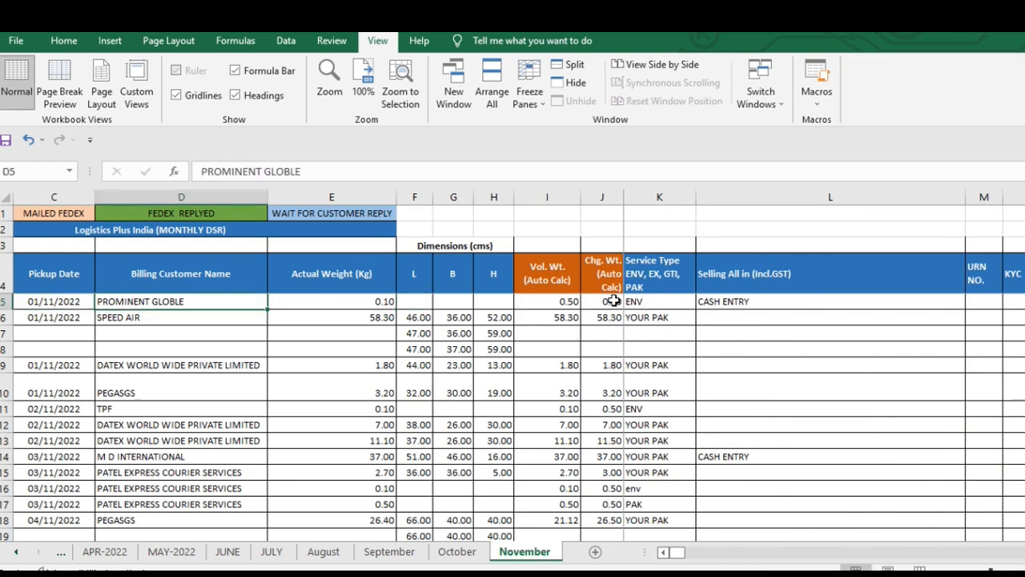
key(Left)
key(Right)
key(Right)
key(Right)
key(Right)
key(Right)
key(Right)
key(Right)
key(Right)
key(Right)
key(Right)
key(Right)
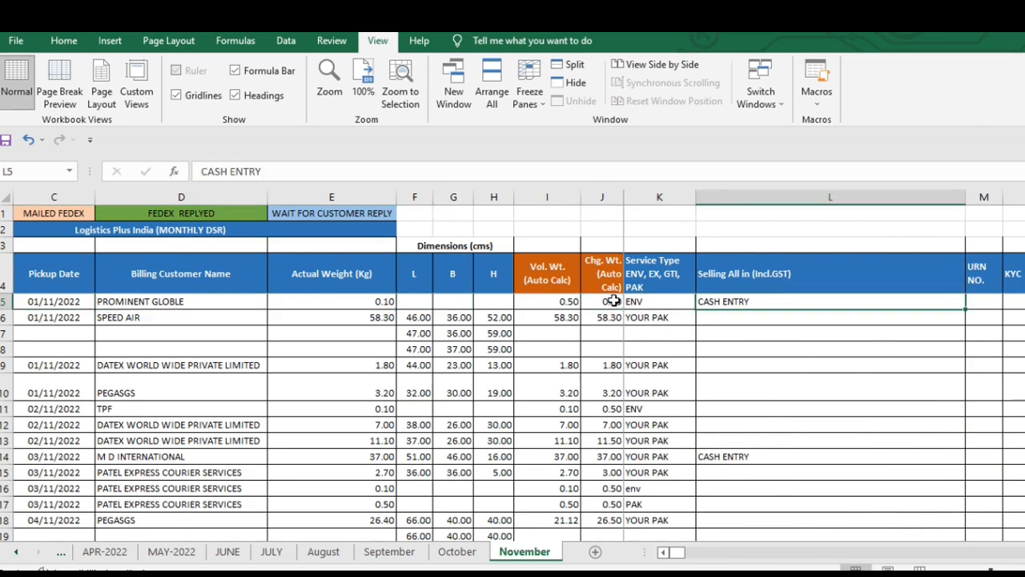
key(Right)
key(Right)
key(Right)
key(Right)
key(Right)
key(Right)
key(Right)
key(Right)
key(Right)
key(Right)
key(Right)
key(Right)
key(Right)
key(Left)
key(Left)
key(Left)
key(Left)
key(Left)
key(Left)
key(Left)
key(Left)
key(Left)
key(Left)
key(Left)
key(Left)
key(Left)
key(Left)
key(Left)
key(Left)
key(Left)
key(Left)
key(Left)
key(Left)
key(Left)
key(Left)
key(Left)
key(Left)
key(Left)
key(Left)
key(Left)
key(Left)
key(Left)
key(Left)
key(Left)
key(Left)
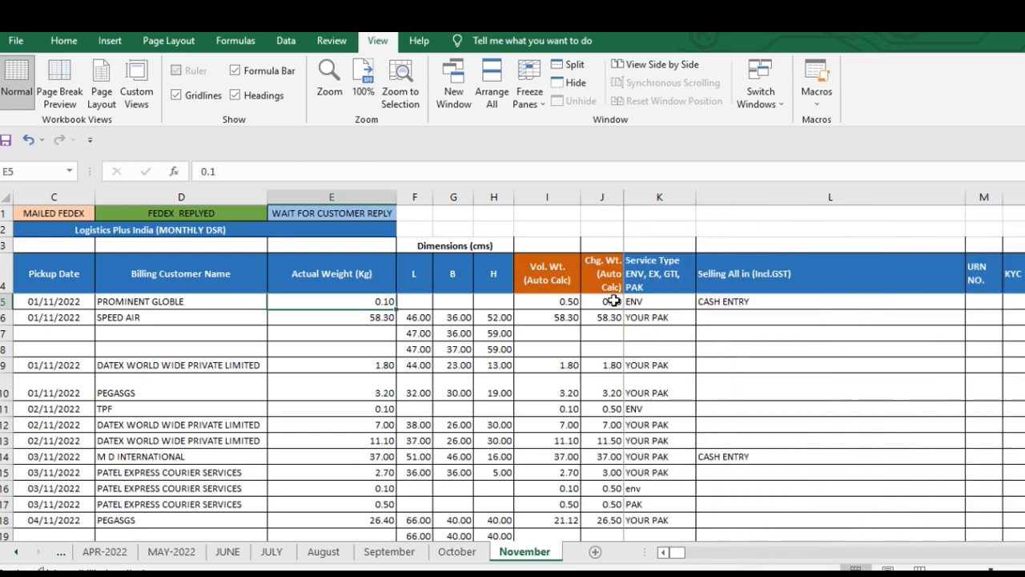
key(Right)
key(Right)
key(Right)
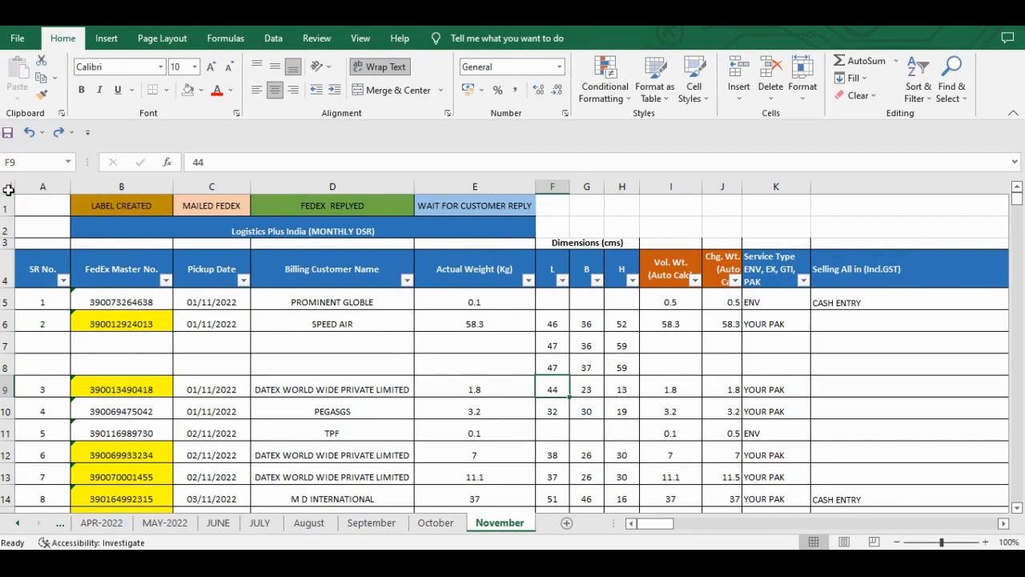
- AutoFit the height of all rows in the November sheet
click(160, 318)
key(ctrl+a)
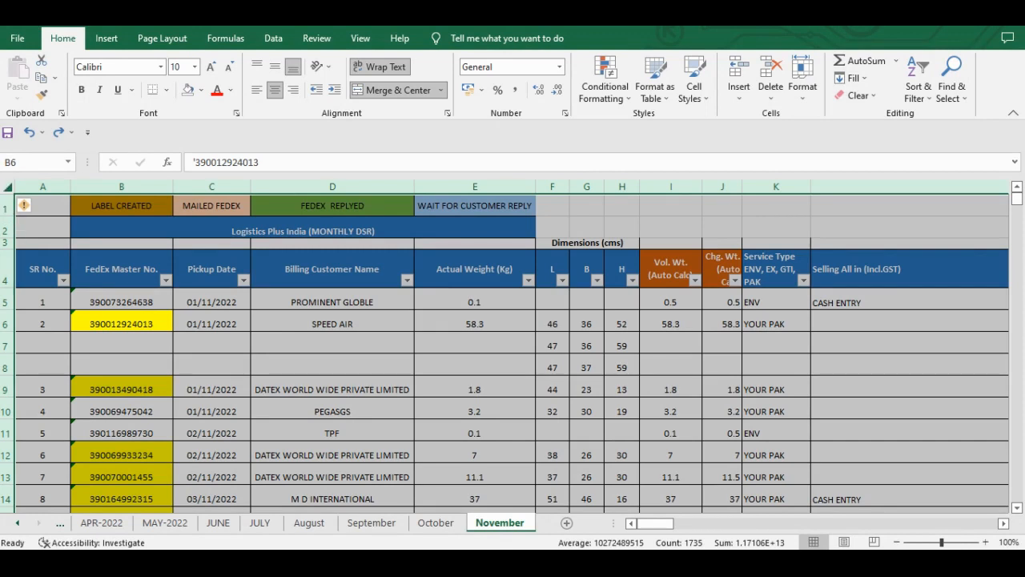
double_click(7, 215)
click(191, 332)
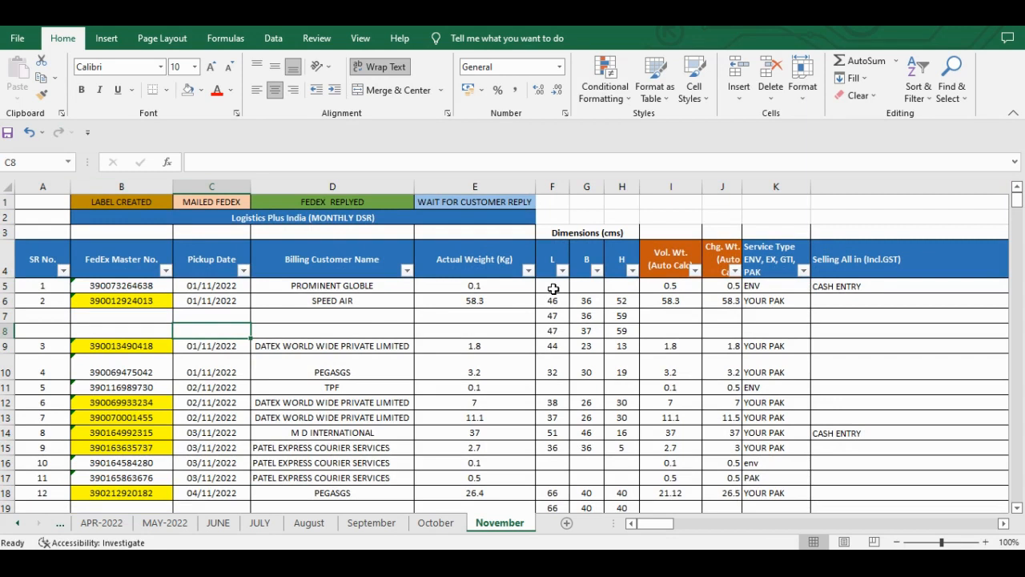
- Remove the filter from the header row in row 4
key(Right)
key(Right)
key(Right)
key(Right)
key(Up)
key(Up)
key(Up)
key(Up)
key(Up)
key(Left)
key(Left)
key(Down)
key(Down)
key(Up)
key(Left)
key(Left)
key(ctrl+shift+l)
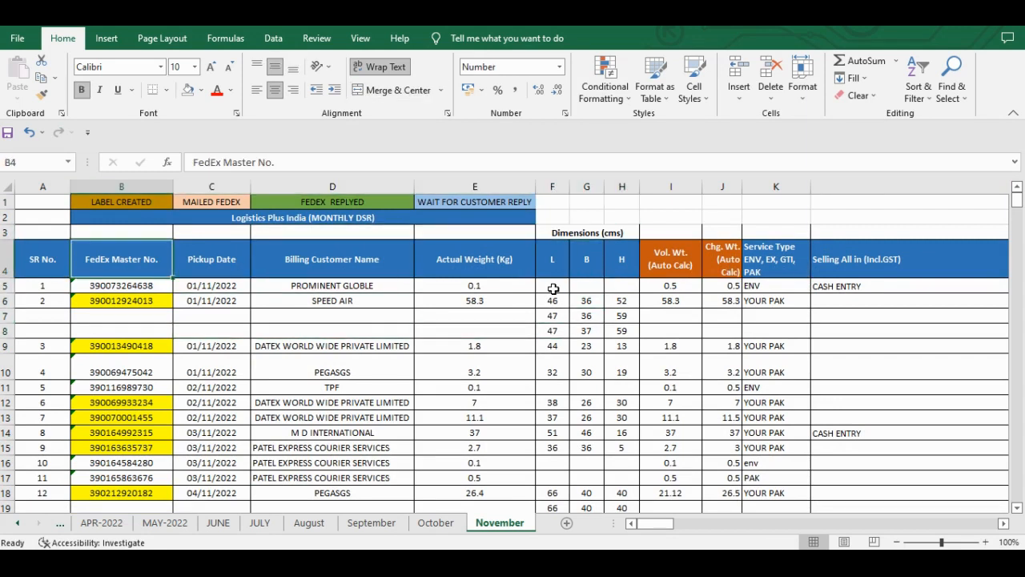
- Look through all columns along row 7, from the dimensions to the dated tracking columns AC to AE
key(Down)
key(Down)
key(Down)
key(Right)
key(Right)
key(Right)
key(Right)
key(Right)
key(Right)
key(Right)
key(Right)
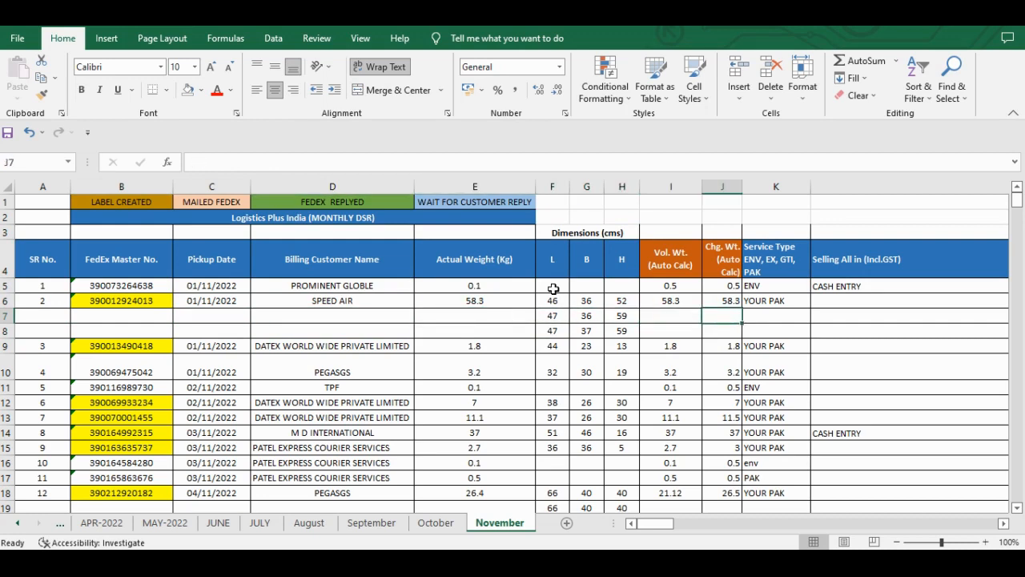
key(Right)
key(Right)
key(Right)
key(Right)
key(Right)
key(Right)
key(Right)
key(Right)
key(Right)
key(Right)
key(Right)
key(Right)
key(Right)
key(Right)
key(Right)
key(Left)
key(Left)
key(Left)
key(Left)
key(Left)
key(Left)
key(Left)
key(Left)
key(Left)
key(Left)
key(Left)
key(Left)
key(Left)
key(Left)
key(Left)
key(Left)
key(Left)
key(Left)
key(Left)
key(Left)
key(Right)
key(Right)
key(Right)
key(Right)
key(Right)
key(Right)
key(Right)
key(Right)
key(Right)
key(Right)
key(Right)
key(Right)
key(Right)
key(Right)
key(Right)
key(Right)
key(Right)
key(Right)
key(Right)
key(Right)
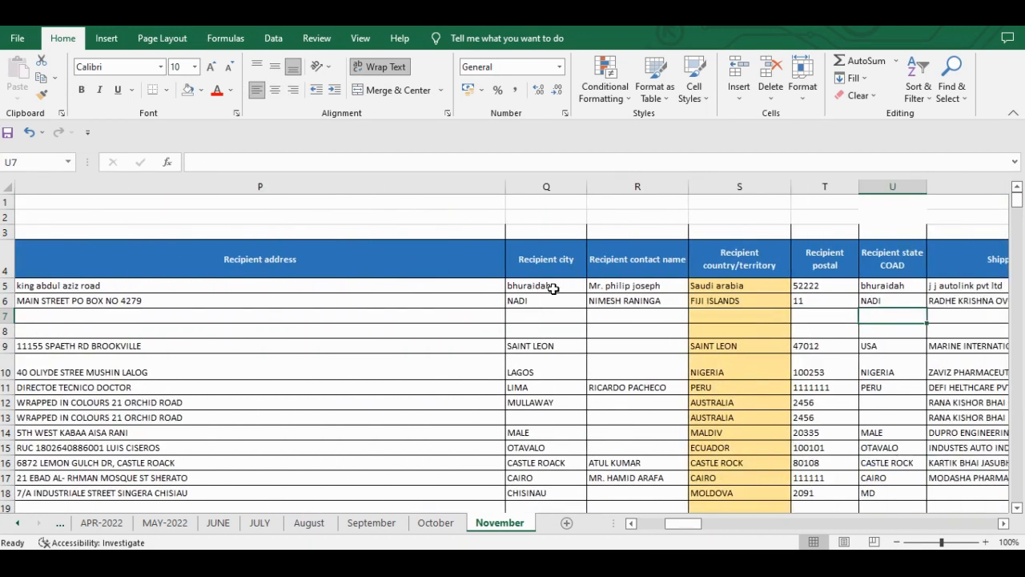
key(Right)
key(Right)
key(Right)
key(Right)
key(Right)
key(Right)
key(Right)
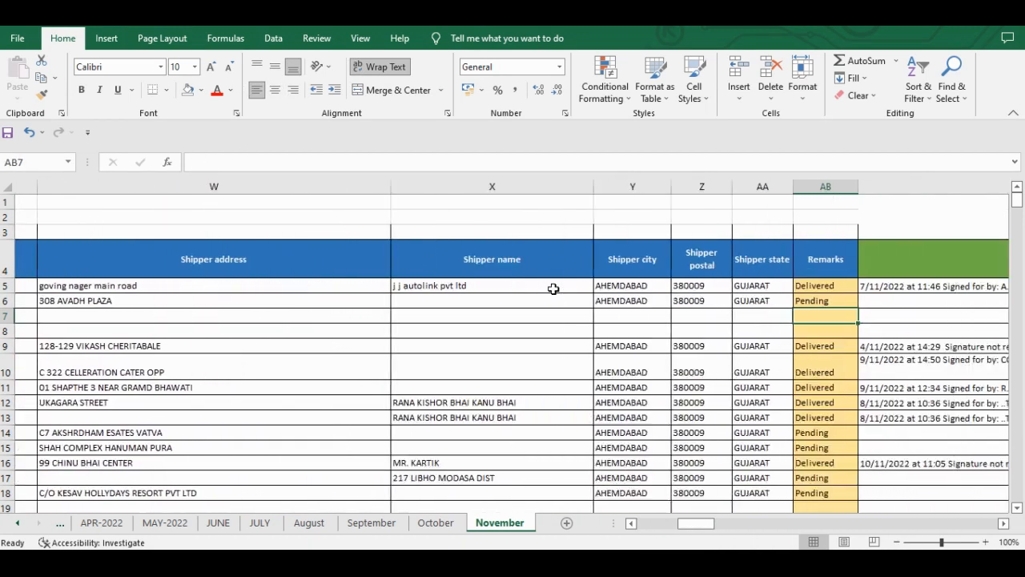
key(Right)
key(Right)
key(Right)
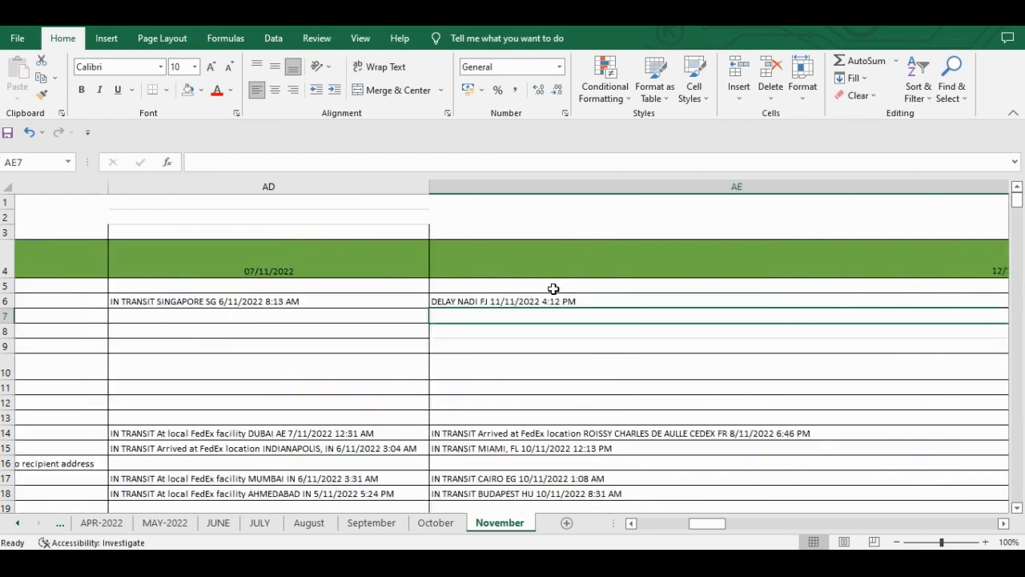
key(Left)
key(Left)
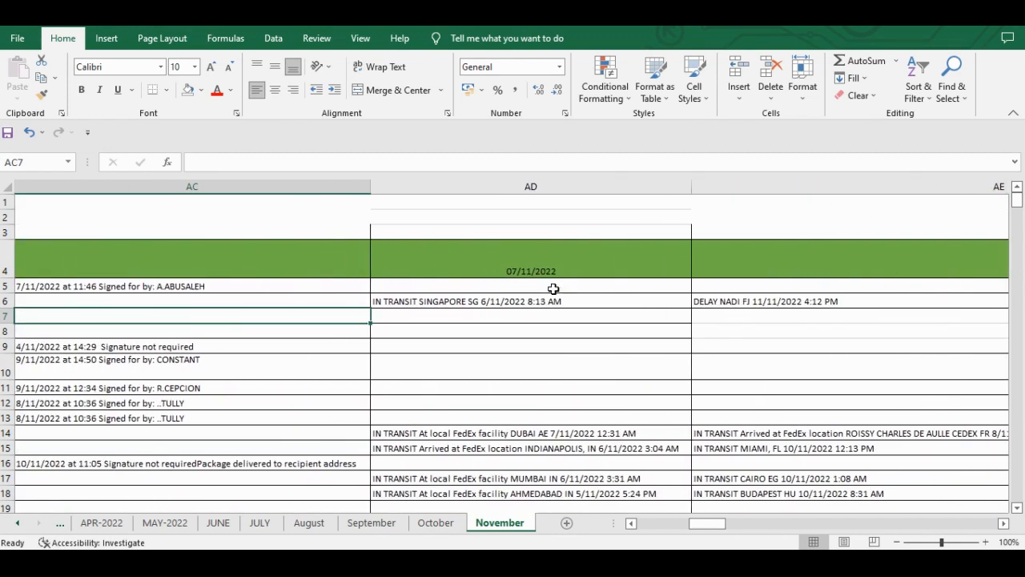
key(Right)
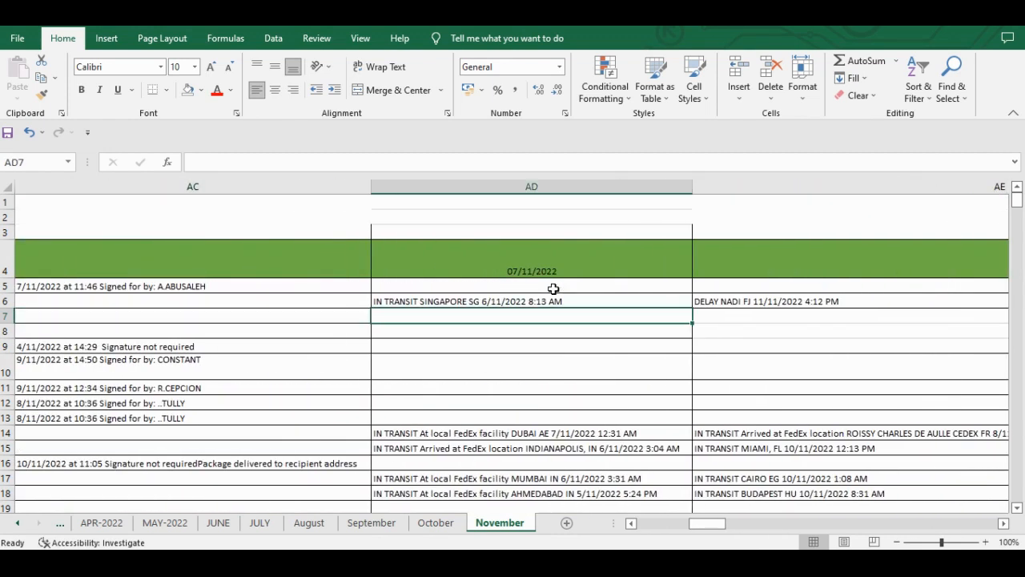
- Examine the delivery-status entries in column AE between rows 6 and 16
key(Up)
key(Right)
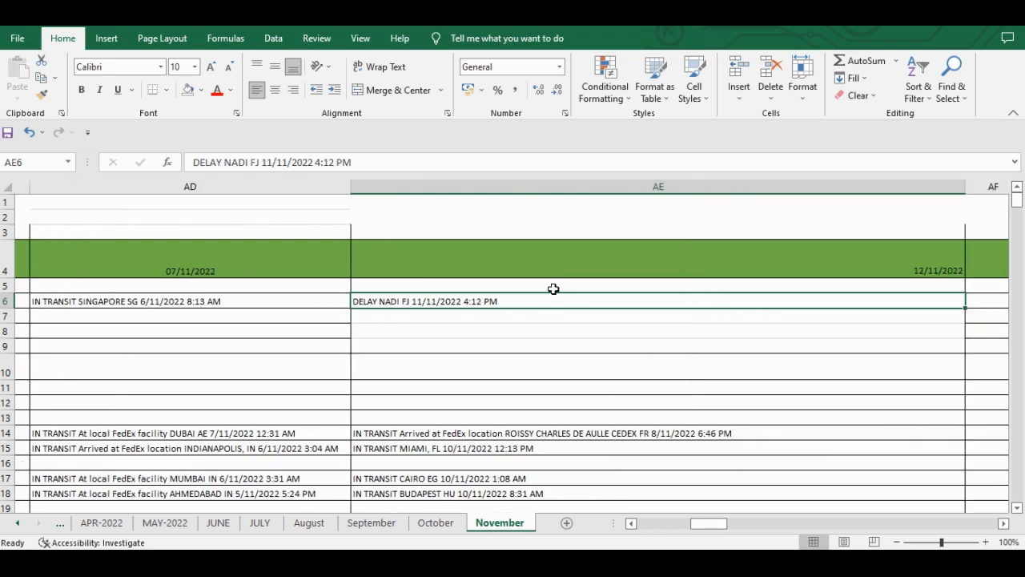
key(Down)
key(Down)
key(Down)
key(Down)
key(Down)
key(Down)
key(Down)
key(Down)
key(Down)
key(Down)
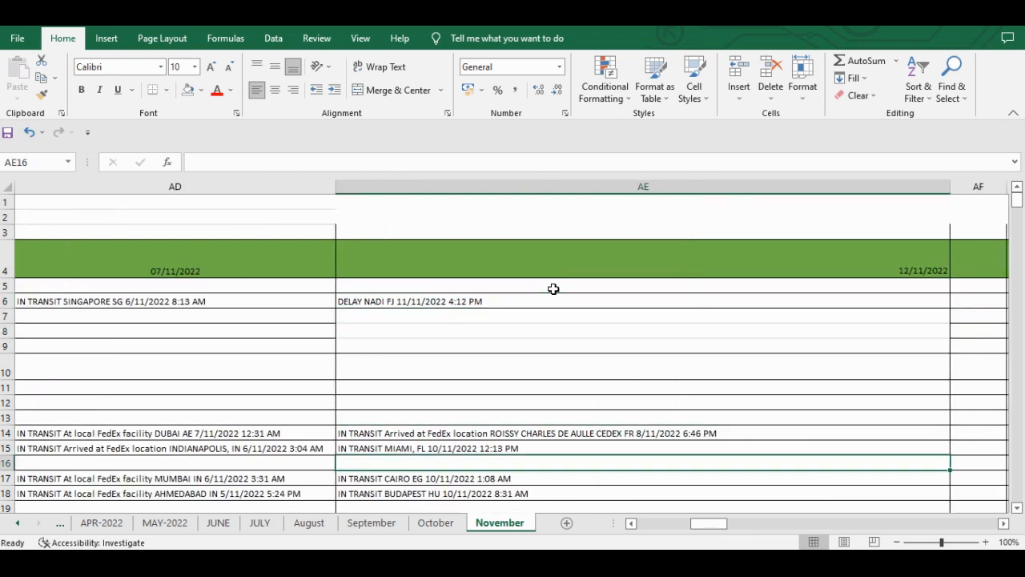
key(Up)
key(Up)
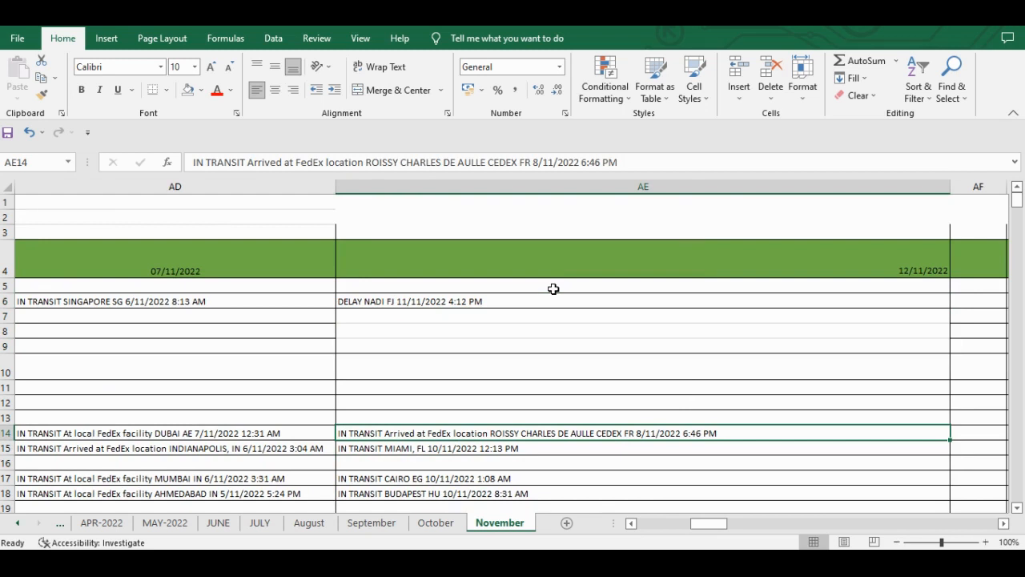
- Check the columns back along row 14 and select the FedEx Master No. cell B9
key(Right)
key(Left)
key(Left)
key(Right)
key(Left)
key(Left)
key(Left)
key(Left)
key(Left)
key(Left)
key(Left)
key(Right)
key(Right)
key(Left)
key(Left)
key(Left)
key(Left)
key(Left)
key(Left)
key(Left)
key(Left)
key(Left)
key(Left)
key(Left)
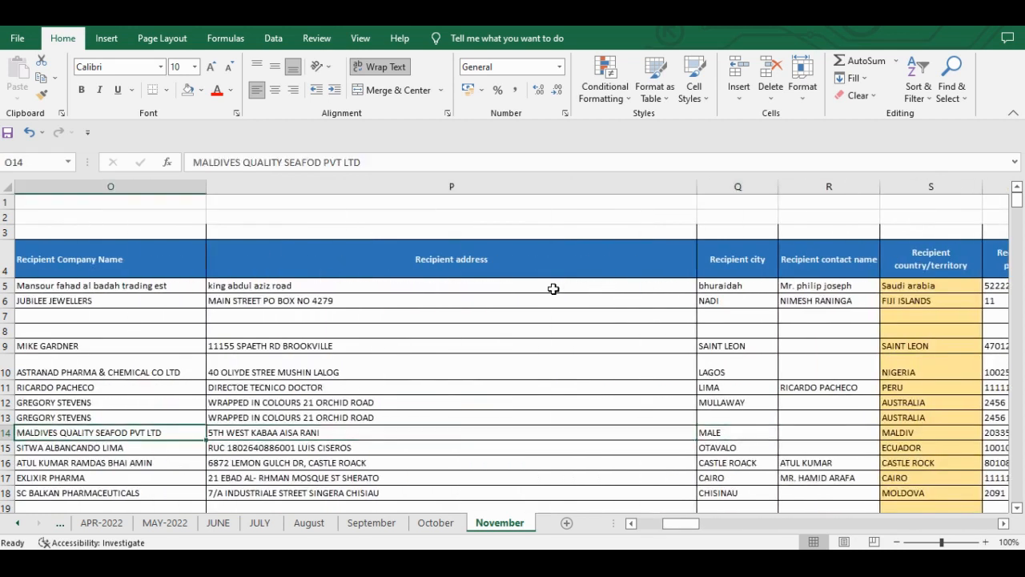
key(Left)
key(Left)
key(Left)
key(Left)
key(Left)
key(Left)
key(Left)
key(Left)
key(Left)
key(Left)
key(Left)
key(Left)
key(Left)
key(Left)
key(Right)
key(Up)
key(Up)
key(Up)
key(Up)
key(Up)
key(Up)
key(Up)
key(Up)
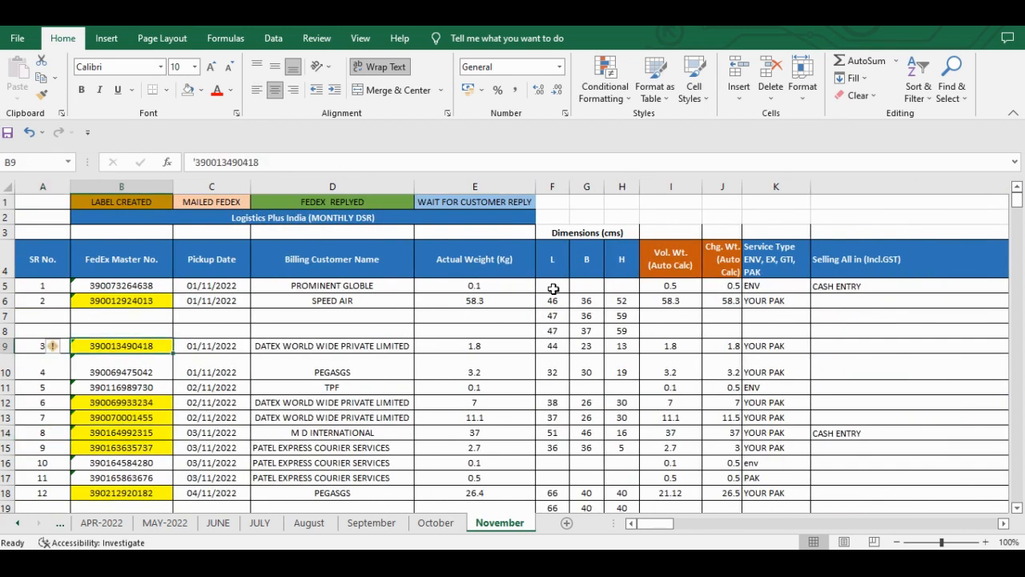
- Examine the FedEx Master No. entries down column B for numbers stored as text, starting from cell B5
key(Up)
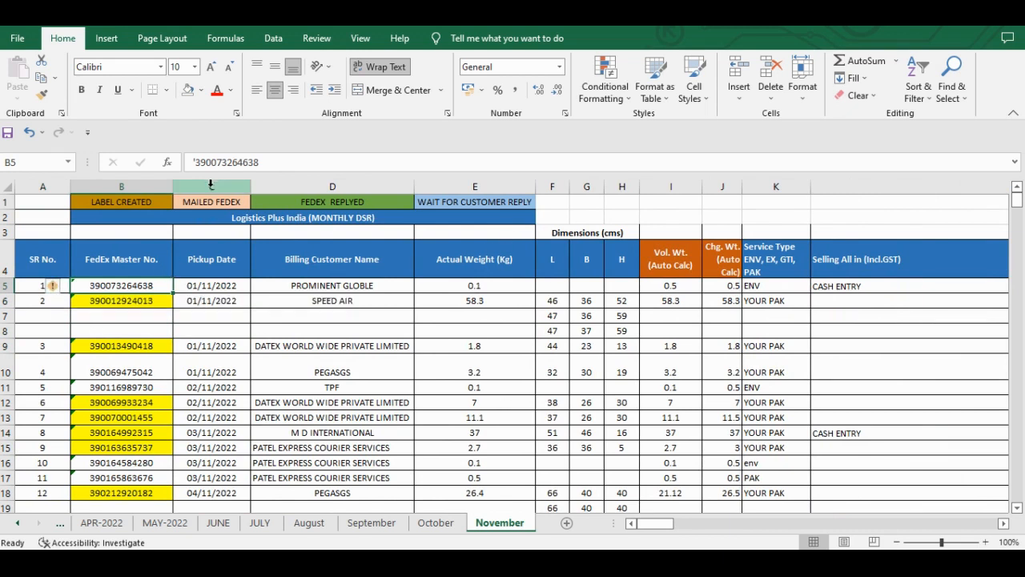
scroll(97, 371, down, 5)
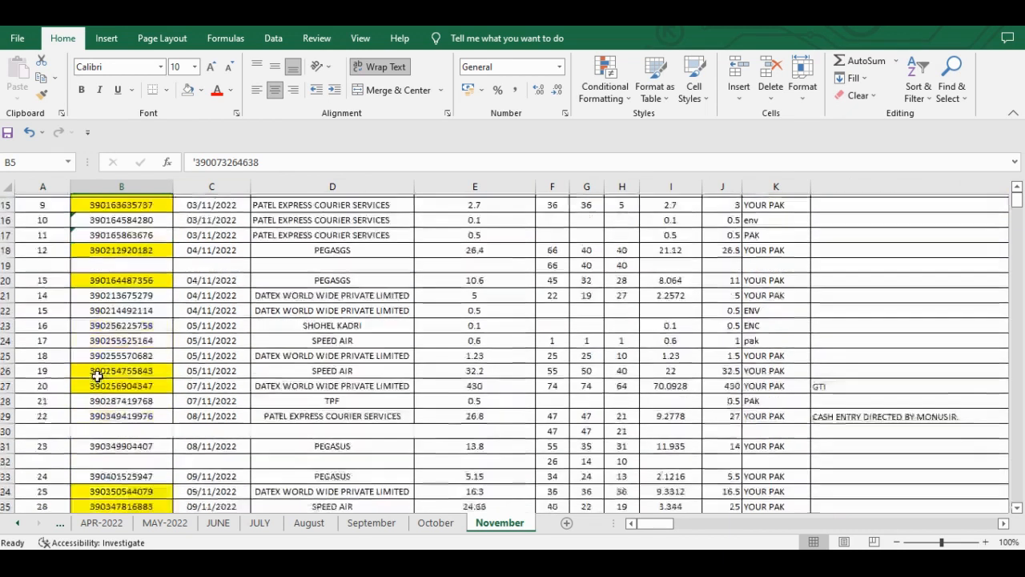
scroll(96, 375, up, 5)
scroll(96, 376, up, 2)
scroll(92, 366, down, 6)
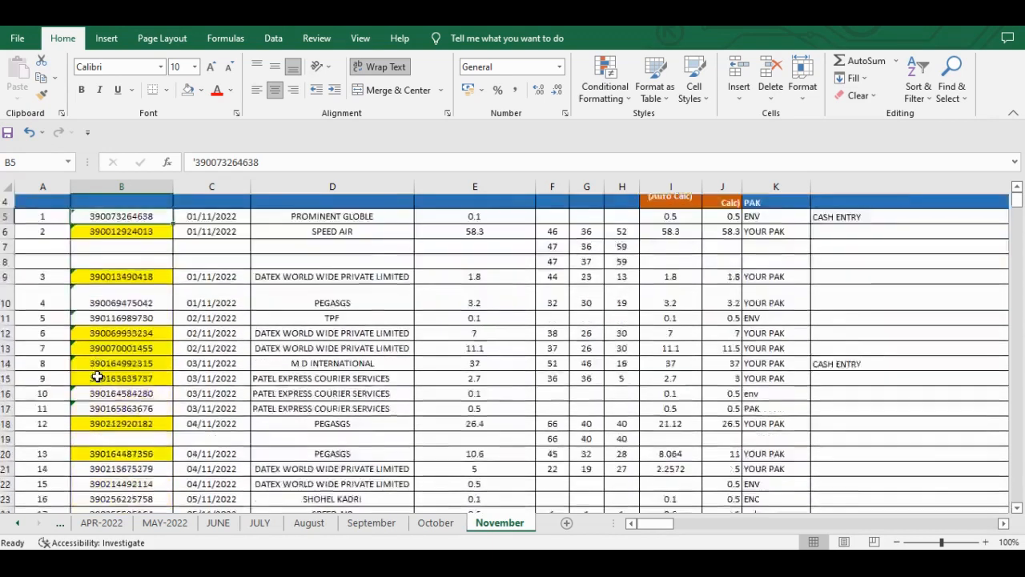
click(106, 296)
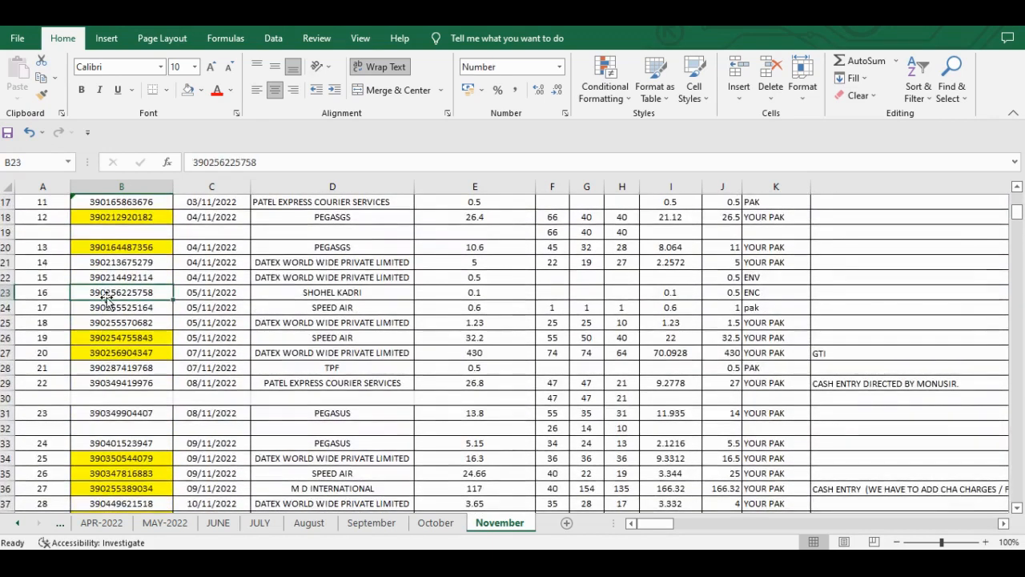
scroll(130, 291, up, 4)
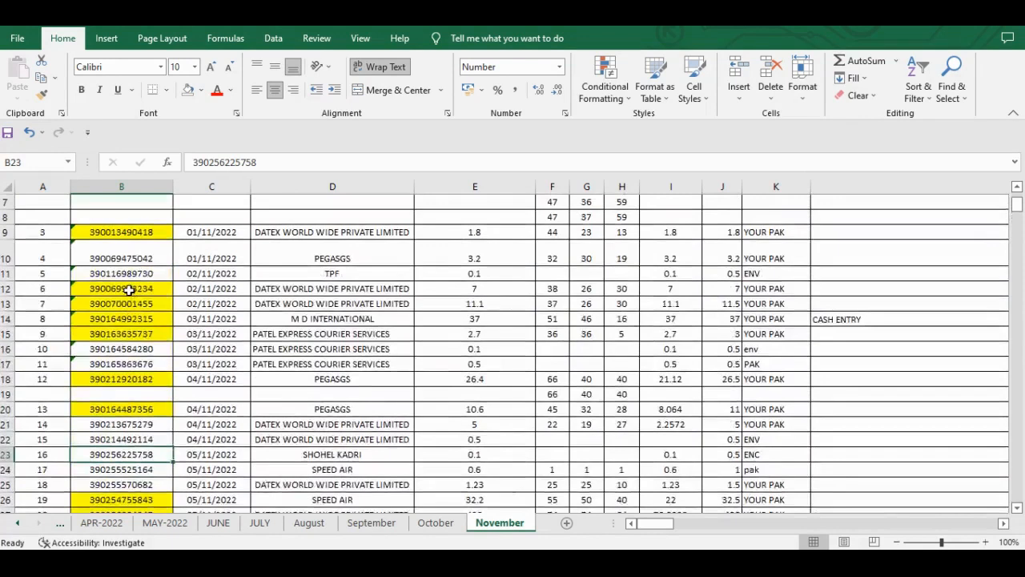
scroll(128, 290, up, 2)
click(118, 286)
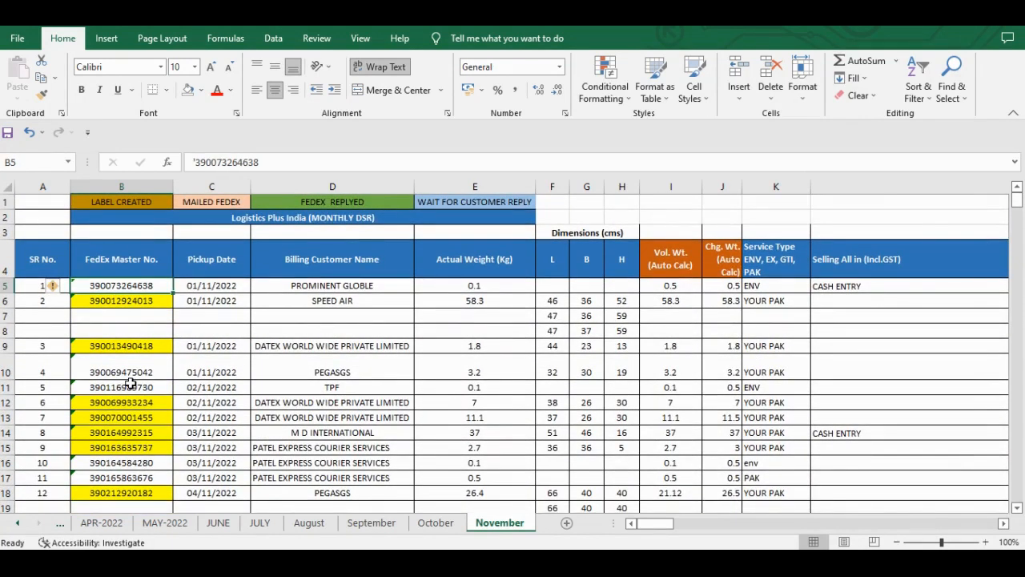
scroll(130, 384, down, 5)
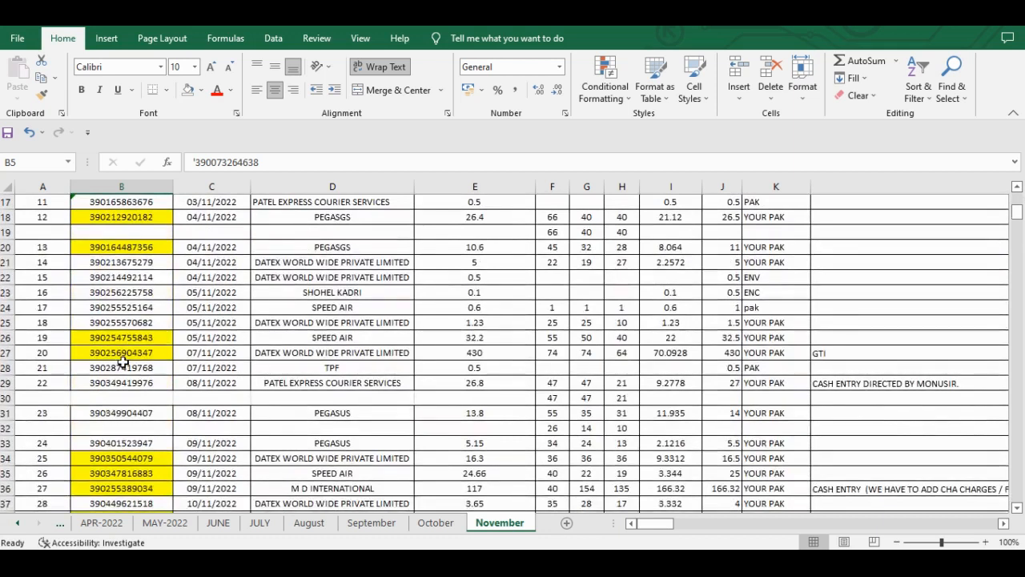
scroll(122, 362, up, 5)
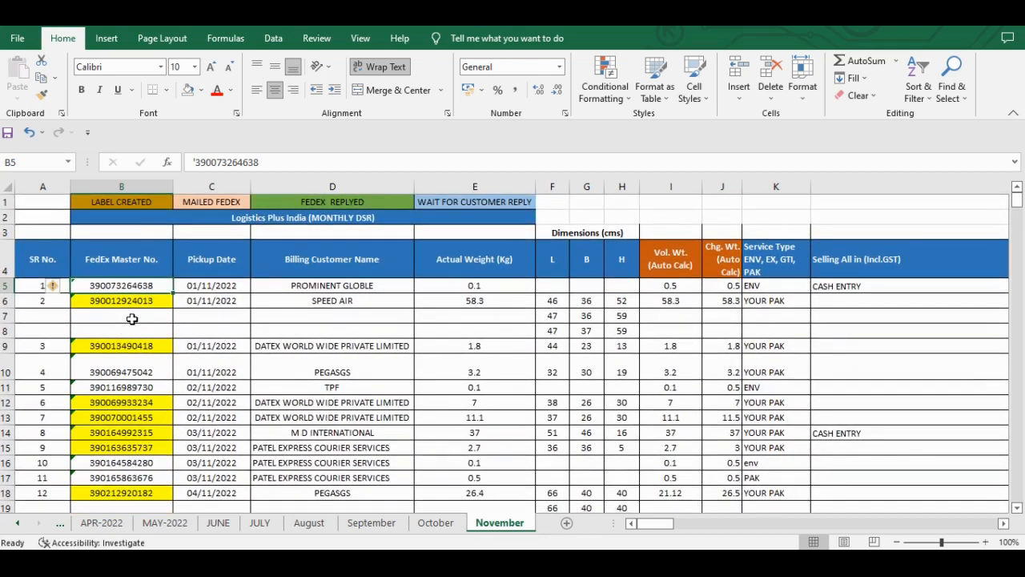
click(118, 274)
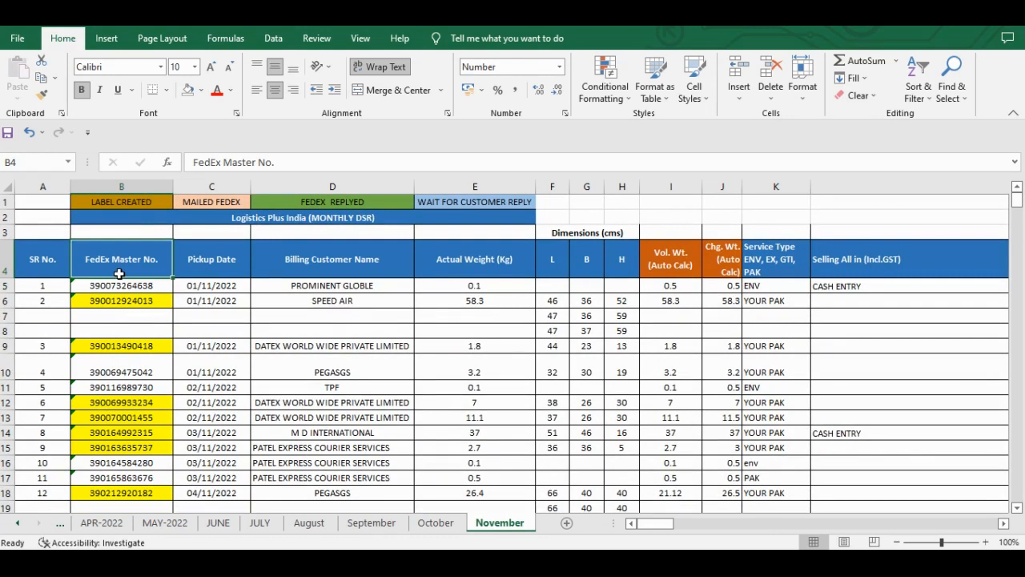
key(ctrl+space)
click(119, 274)
key(Right)
key(Left)
click(117, 195)
key(Down)
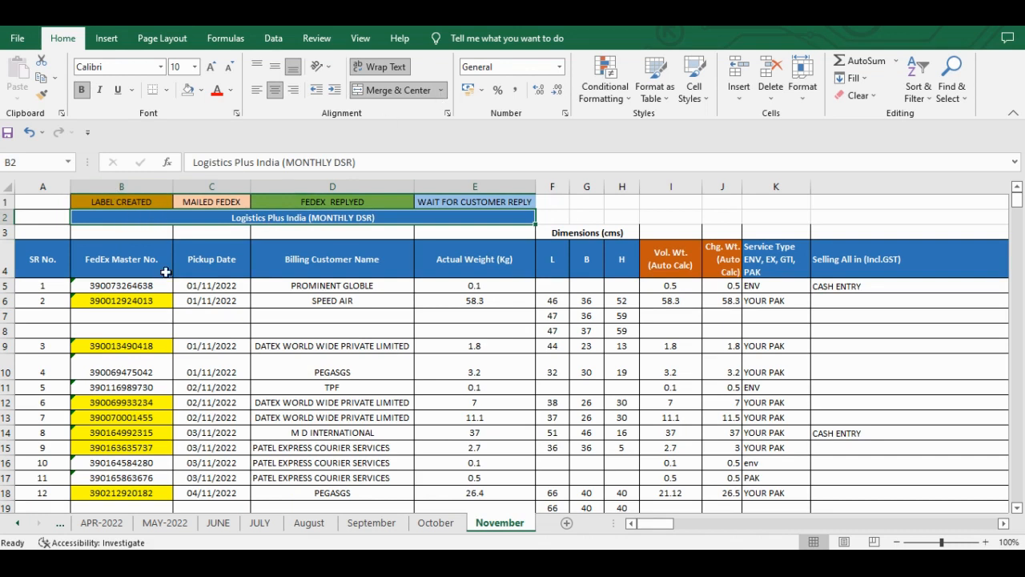
- Convert the text-stored FedEx Master No. entries in B5:B49 to numbers
click(121, 270)
key(Down)
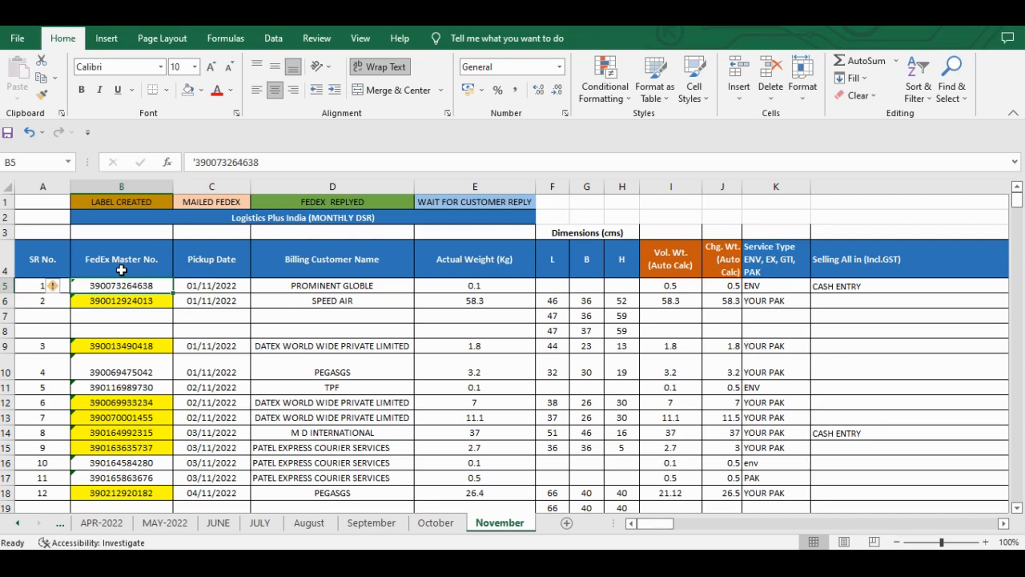
key(shift+Down)
key(shift+Down)
key(shift+Down)
key(shift+Down)
key(shift+Down)
key(shift+Down)
key(shift+Down)
key(shift+Down)
key(shift+Down)
key(shift+Down)
key(shift+Down)
key(shift+Down)
key(shift+Down)
key(shift+Down)
key(shift+Down)
key(shift+Down)
key(shift+Down)
key(shift+Down)
key(shift+Down)
key(shift+Down)
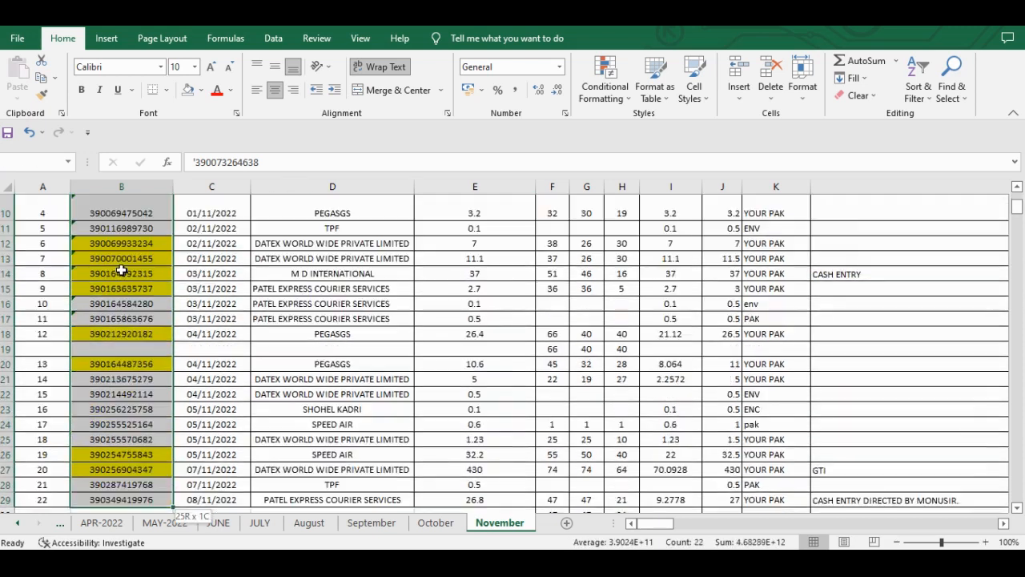
key(ctrl+shift+Down)
key(ctrl+shift+Down)
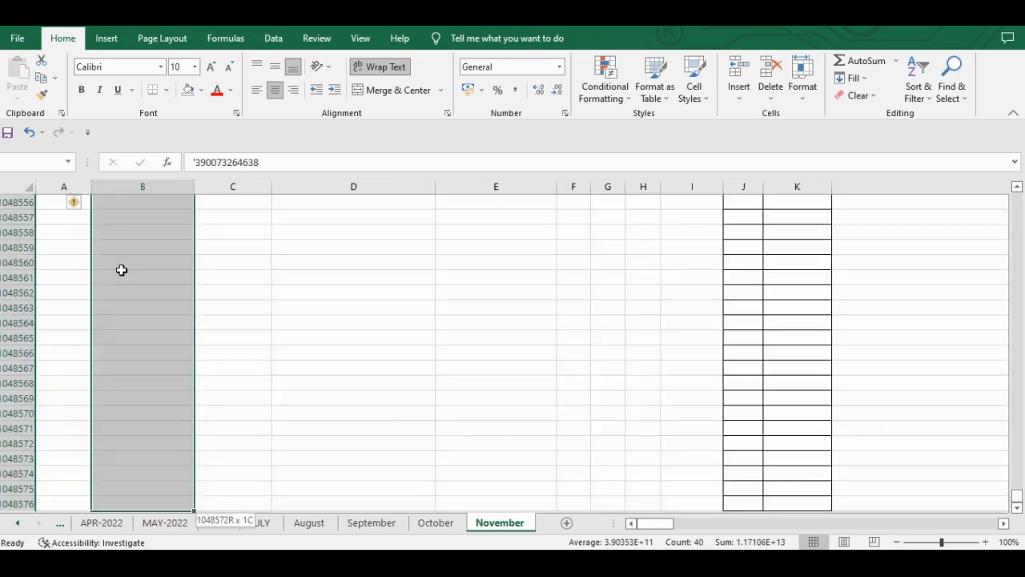
key(ctrl+shift+Up)
scroll(121, 270, up, 16)
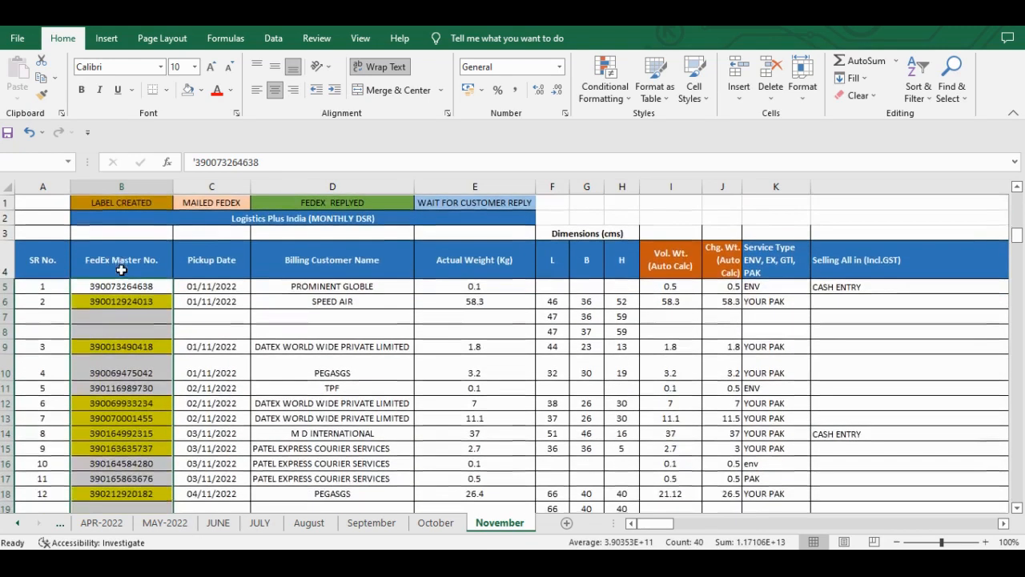
mouse_move(58, 291)
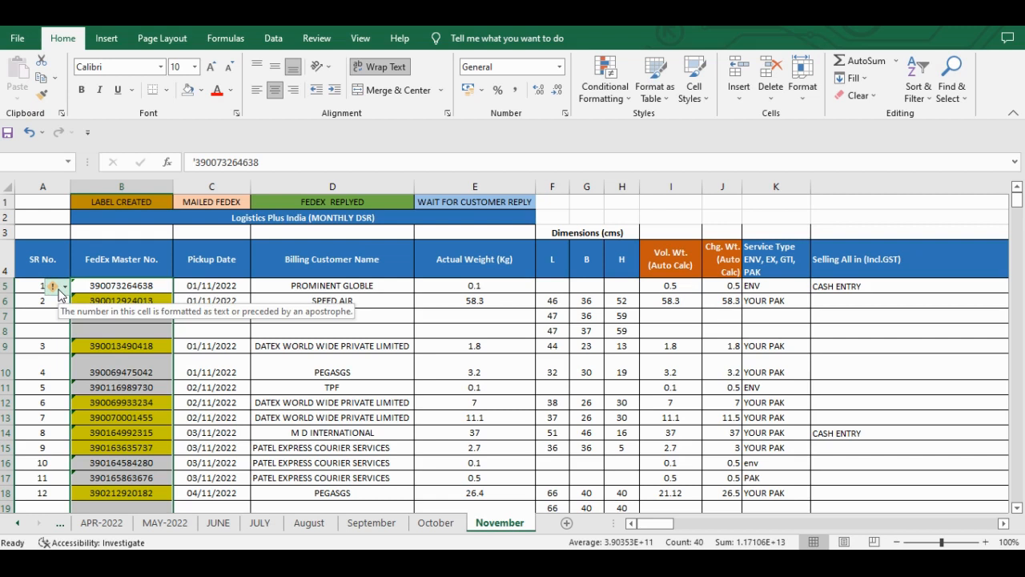
click(58, 293)
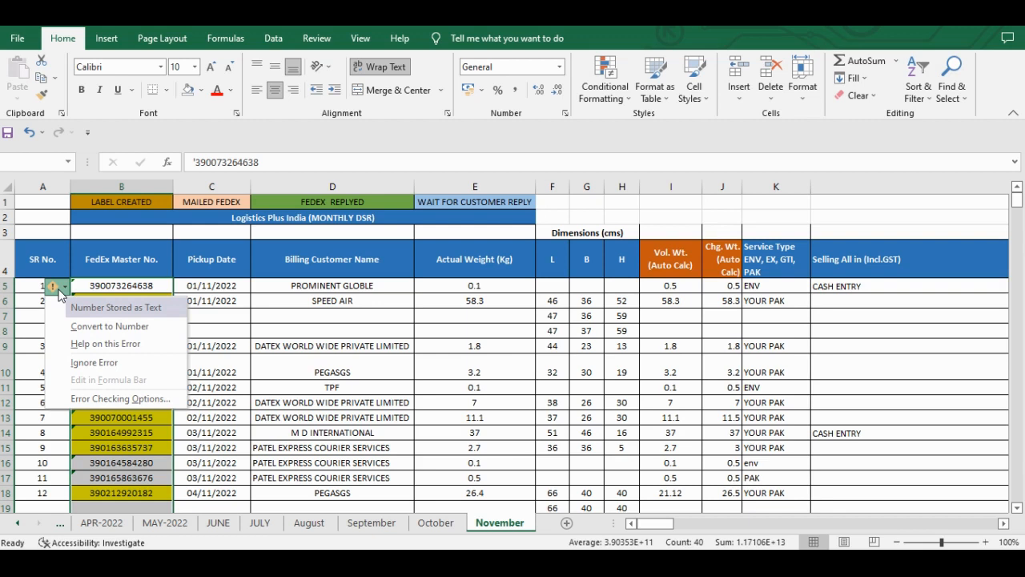
click(109, 329)
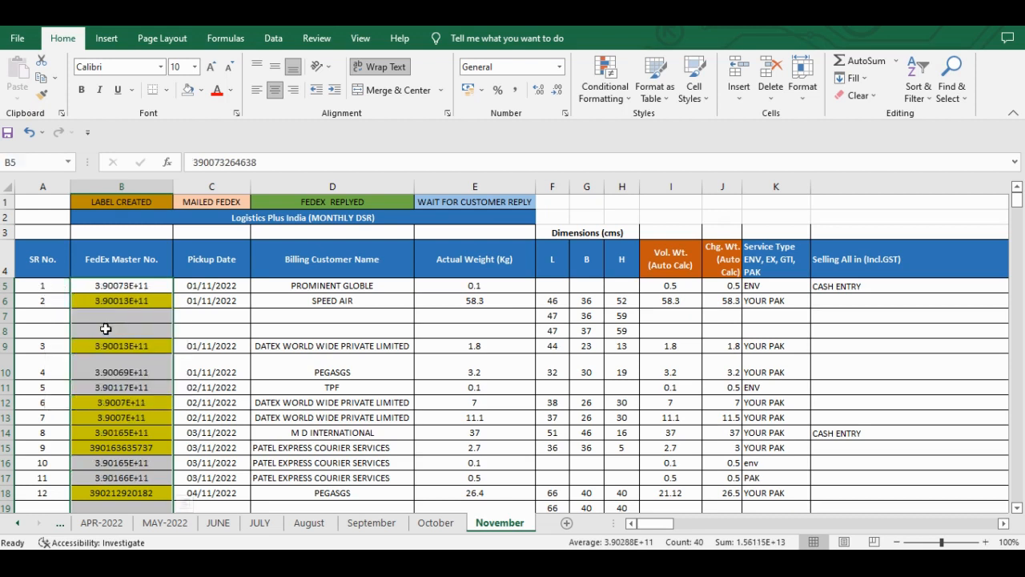
scroll(105, 328, down, 4)
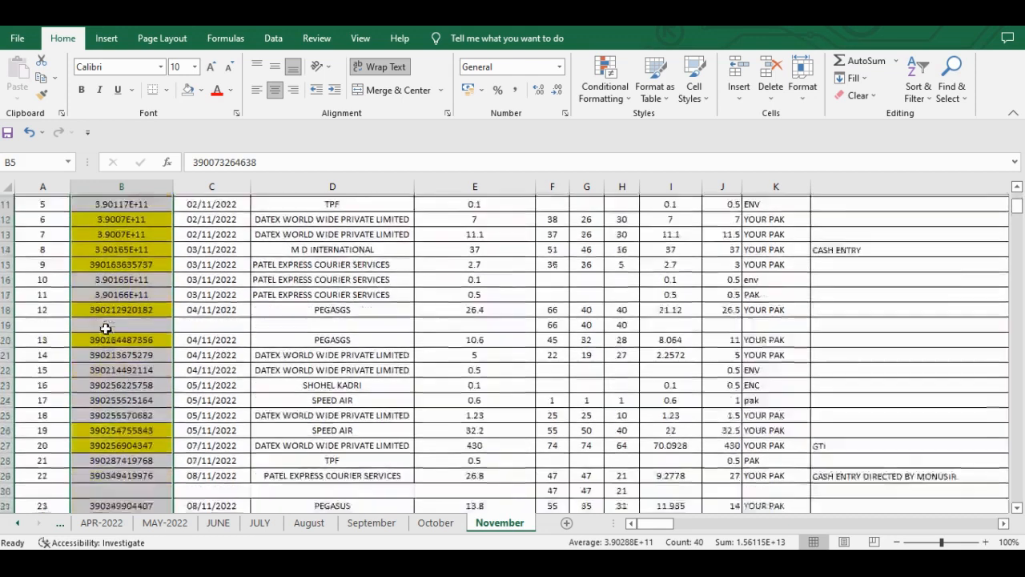
scroll(105, 328, up, 4)
- Format the FedEx Master No. values in B5:B49 as Number with no decimal places
click(126, 285)
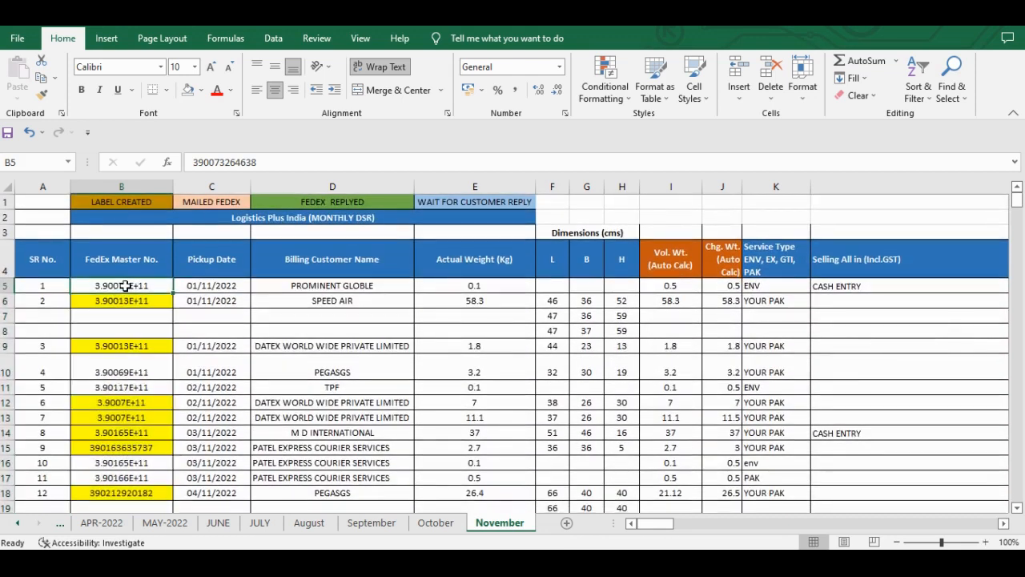
scroll(142, 364, down, 1)
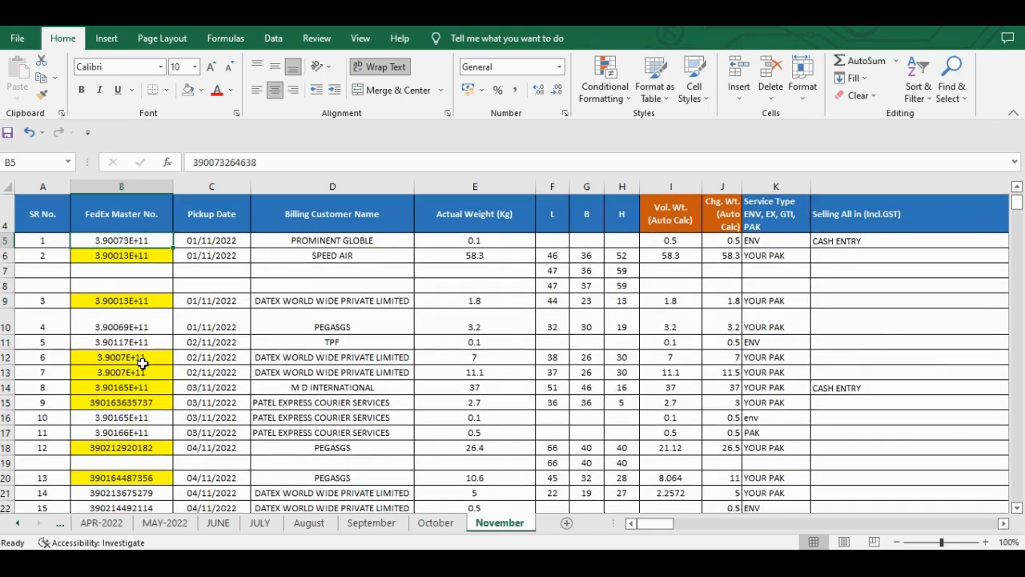
scroll(142, 363, down, 5)
scroll(141, 344, up, 6)
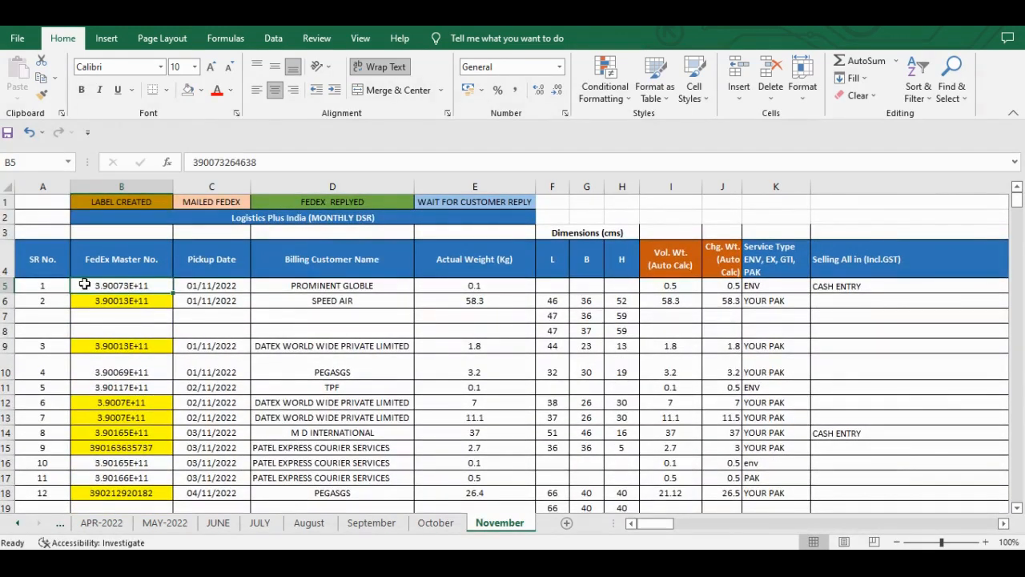
key(shift+Down)
key(shift+Down)
key(shift+Down)
key(shift+Down)
key(shift+Down)
key(shift+Down)
key(shift+Down)
key(shift+Down)
key(shift+Down)
key(shift+Down)
key(shift+Down)
key(shift+Down)
key(shift+Down)
key(shift+Down)
key(shift+Down)
key(shift+Down)
key(shift+Down)
key(shift+Down)
key(shift+Down)
key(shift+Down)
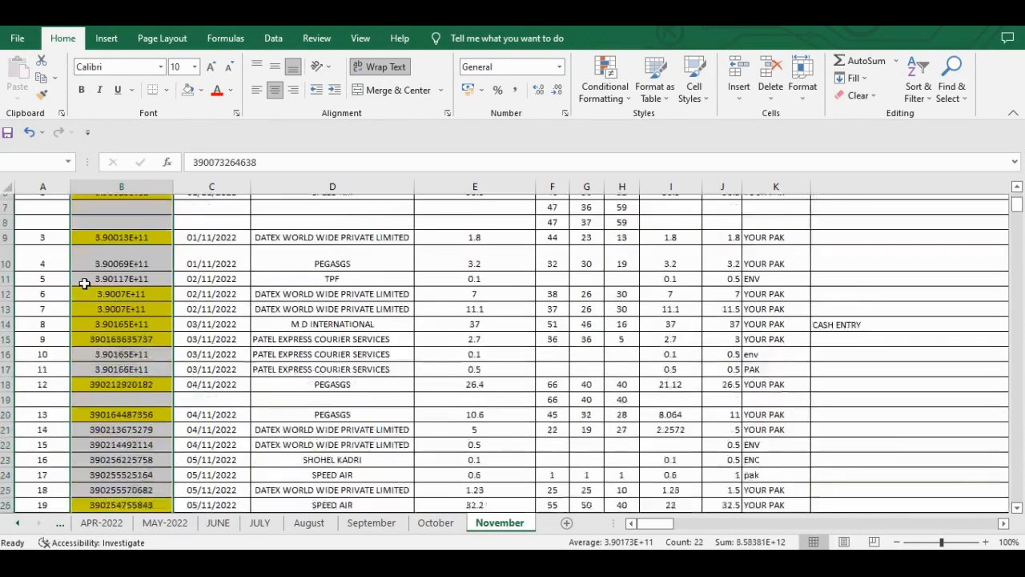
key(shift+Down)
key(shift+Down)
key(shift+Down)
key(shift+Down)
key(shift+Down)
key(shift+Down)
key(shift+Down)
key(shift+Down)
key(shift+Down)
key(shift+Down)
key(shift+Down)
key(shift+Down)
key(shift+Down)
key(shift+Down)
key(shift+Down)
key(shift+Down)
key(shift+Down)
key(shift+Down)
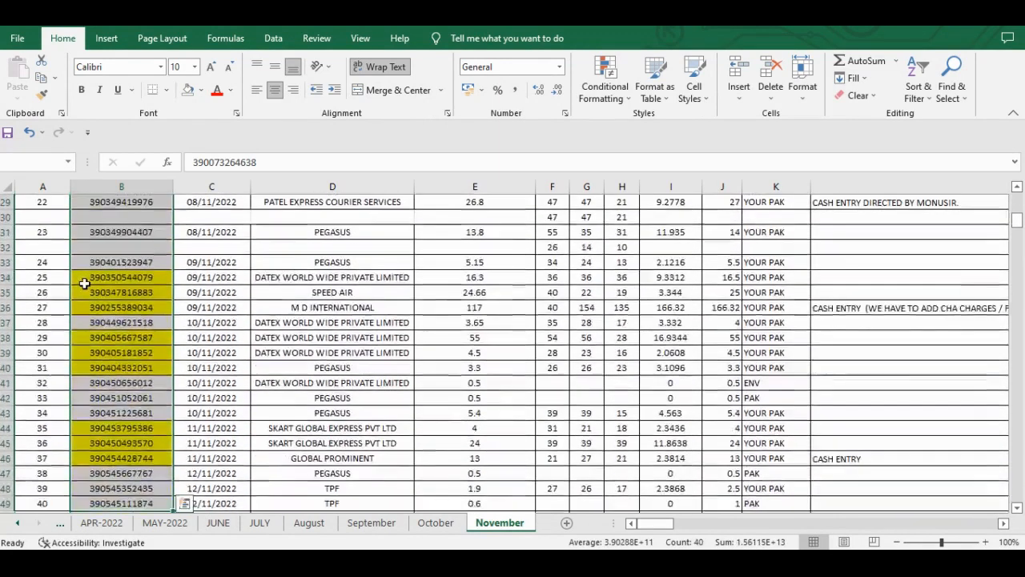
key(ctrl+shift+Down)
key(ctrl+shift+Up)
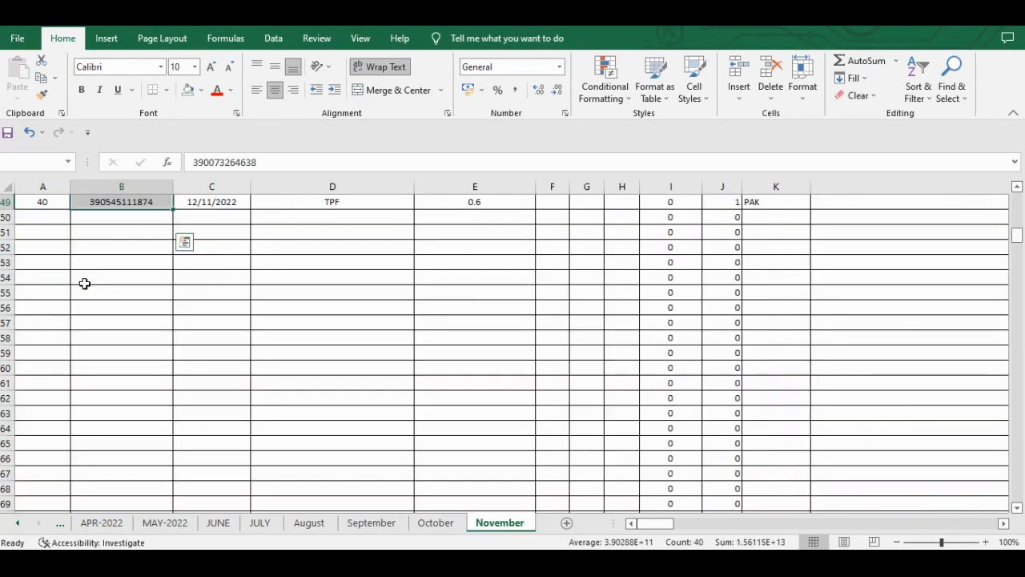
scroll(85, 282, up, 5)
scroll(121, 282, up, 5)
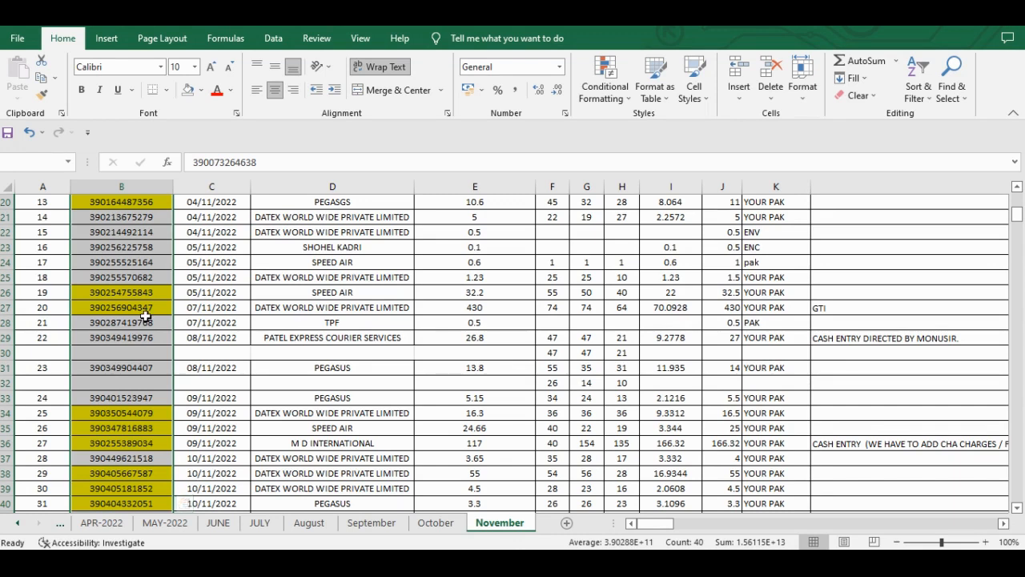
scroll(145, 317, up, 7)
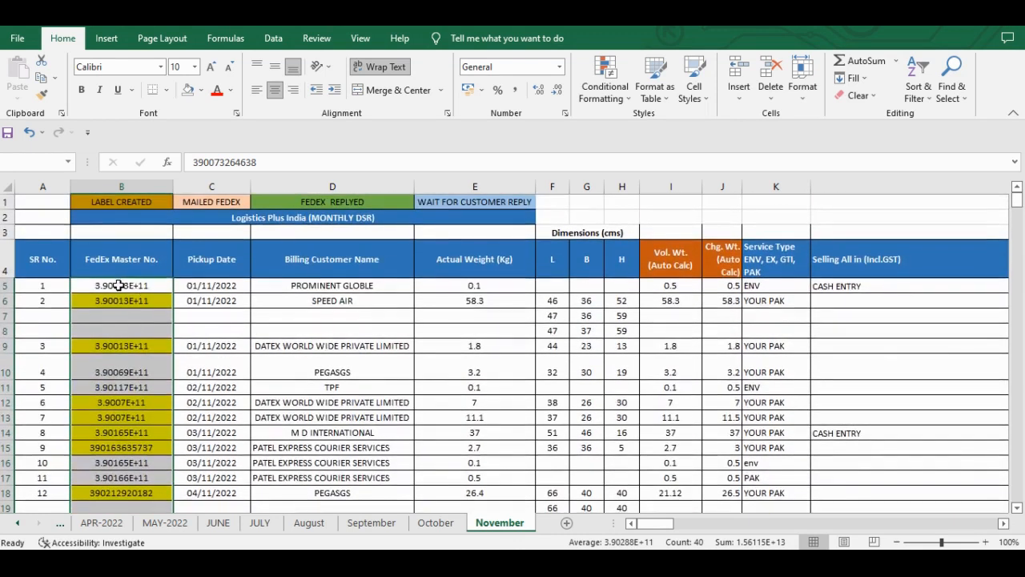
click(506, 66)
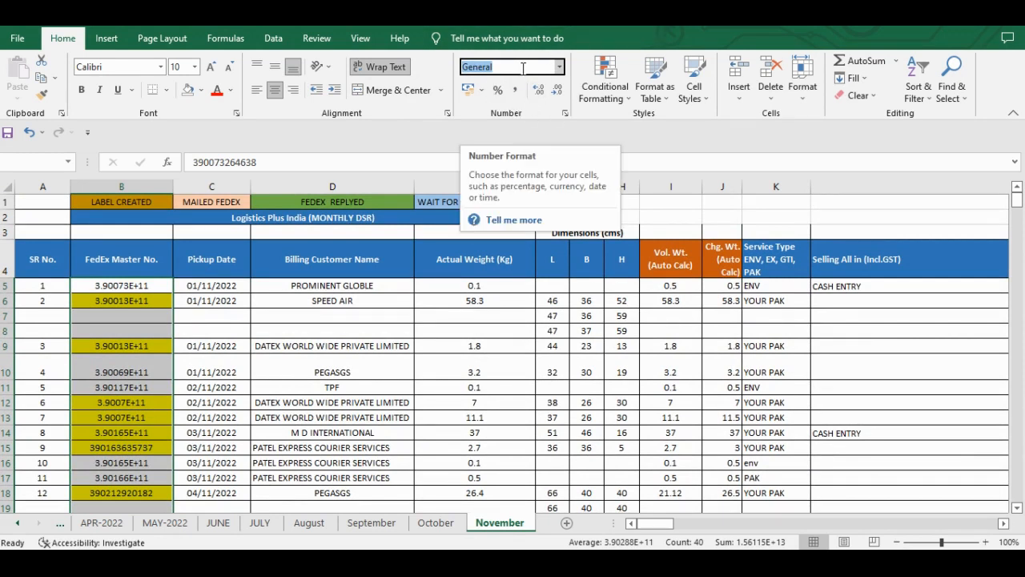
text(Number)
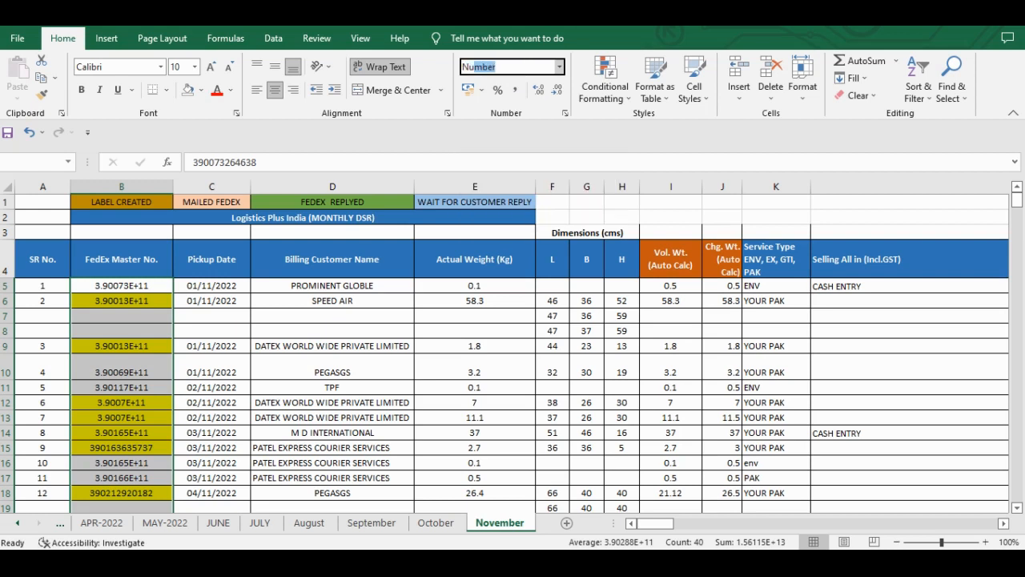
key(Return)
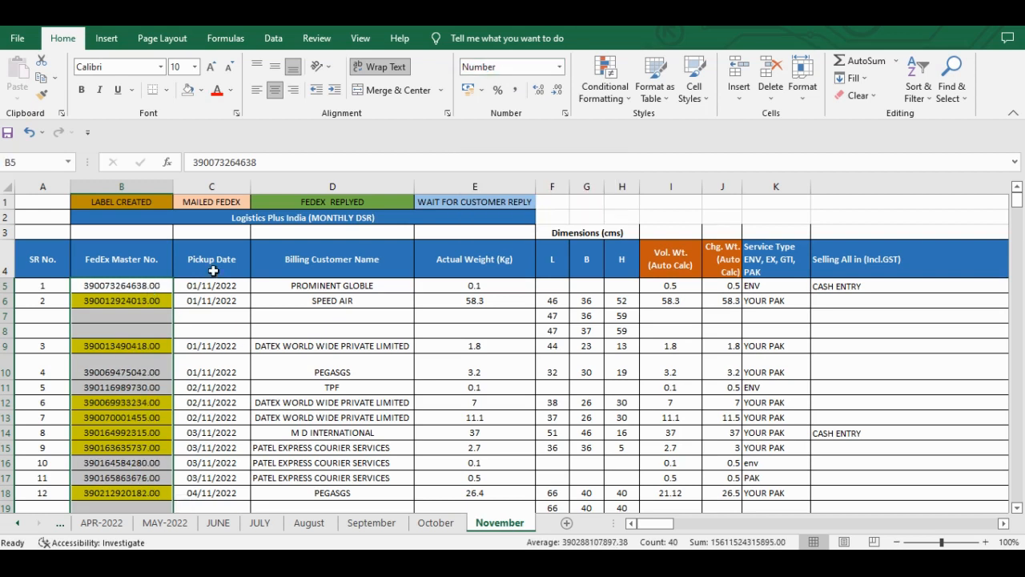
click(558, 93)
click(557, 93)
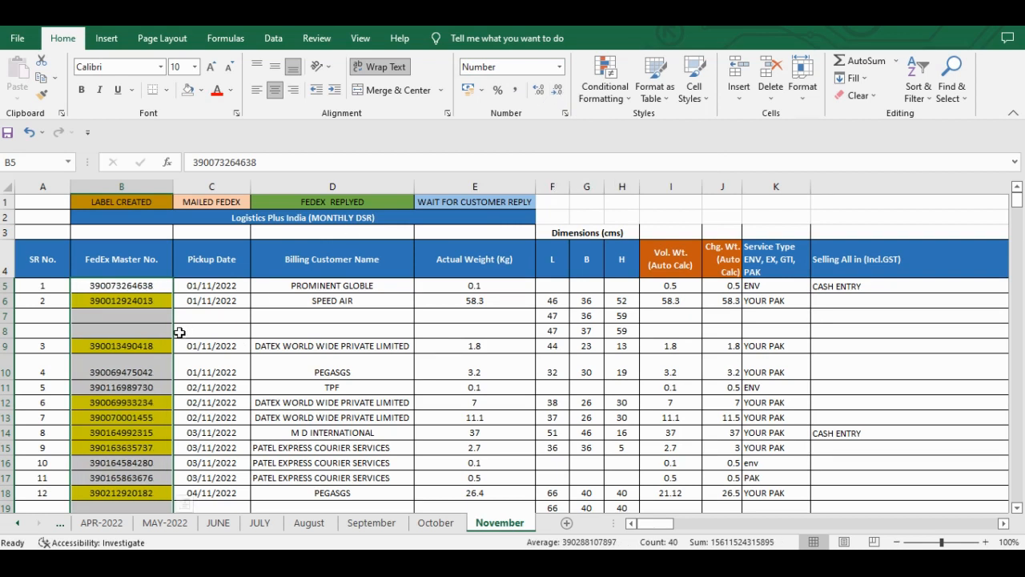
- Check the row 5 cells from the FedEx Master No. across to the dimension columns
click(222, 303)
key(Up)
key(Left)
key(Right)
key(Right)
key(Right)
key(Right)
key(Right)
key(Right)
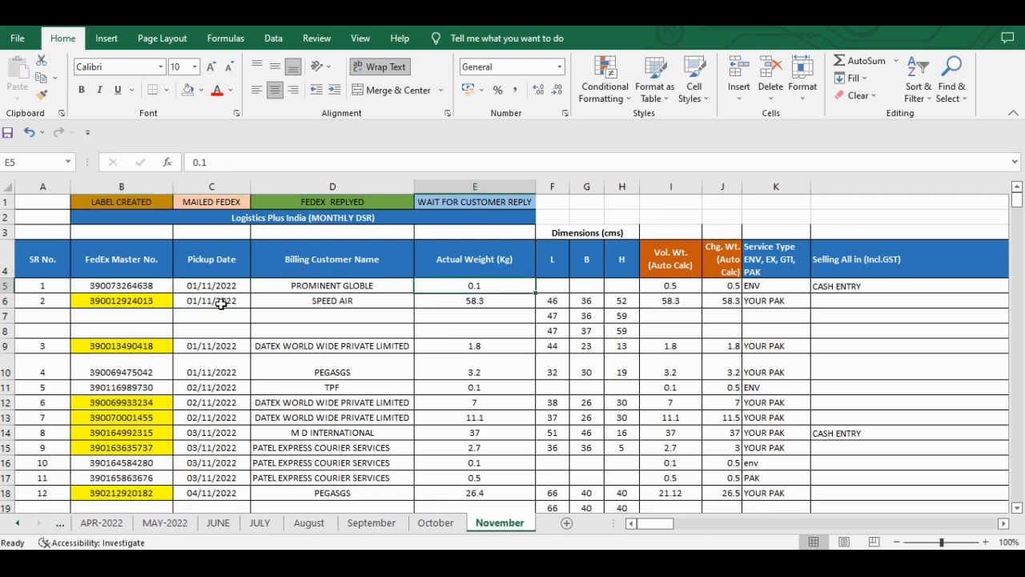
key(Right)
key(Right)
key(Left)
key(Left)
key(Left)
key(Left)
key(Left)
- Select the Billing Customer Name entries in D5:D49
click(285, 289)
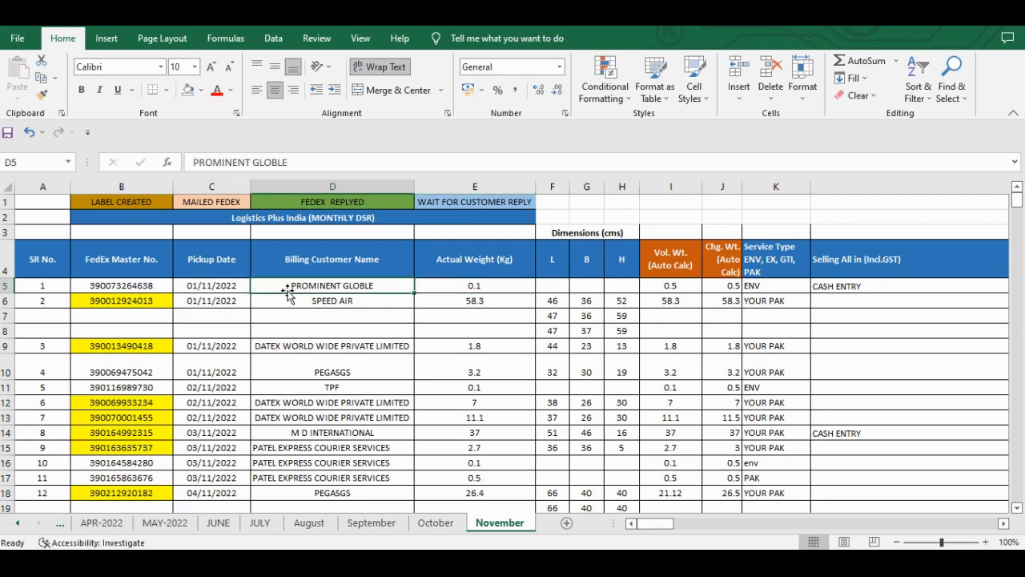
key(shift+Down)
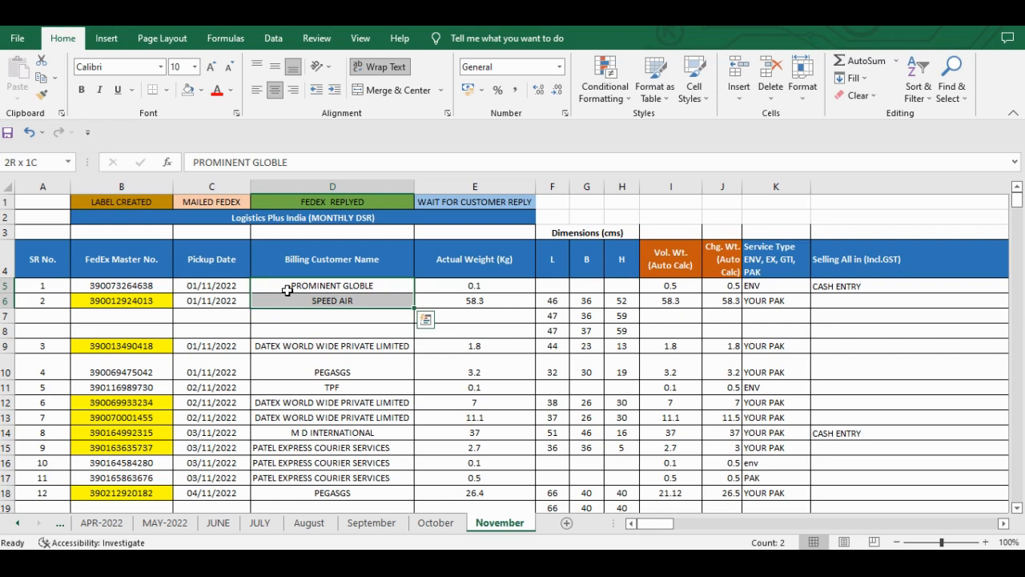
key(shift+Down)
key(shift+Down)
key(shift+Down)
key(shift+Down)
key(shift+Down)
key(shift+Down)
key(shift+Down)
key(shift+Down)
key(shift+Down)
key(shift+Down)
key(shift+Down)
key(shift+Down)
key(shift+Down)
key(shift+Down)
key(shift+Down)
key(shift+Down)
key(shift+Down)
key(shift+Down)
key(shift+Down)
key(shift+Down)
key(shift+Down)
key(shift+Down)
key(shift+Down)
key(shift+Down)
key(shift+Down)
key(shift+Down)
key(shift+Down)
key(shift+Down)
key(shift+Down)
key(ctrl+shift+Down)
key(ctrl+shift+Up)
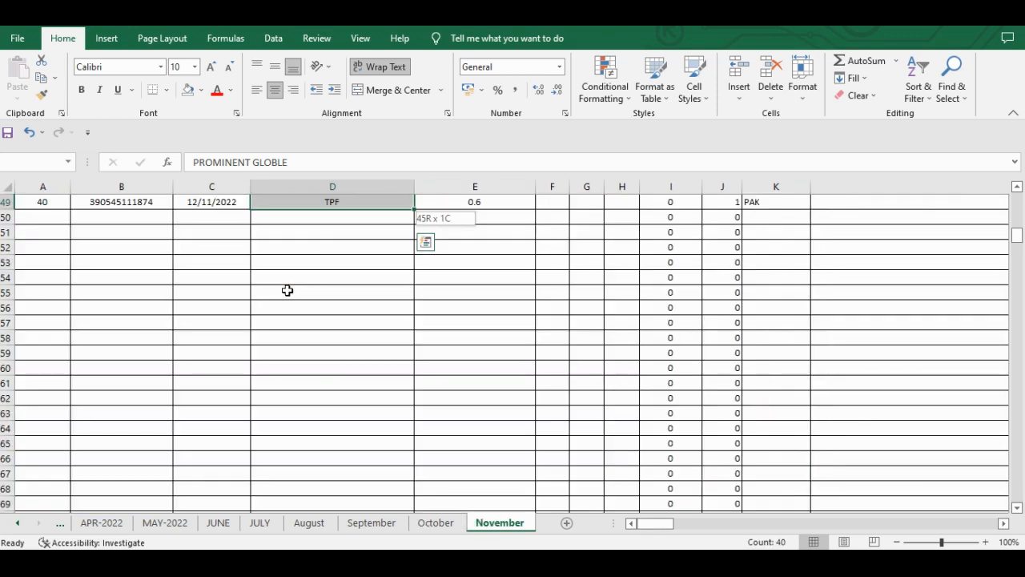
scroll(289, 288, up, 14)
scroll(300, 277, up, 7)
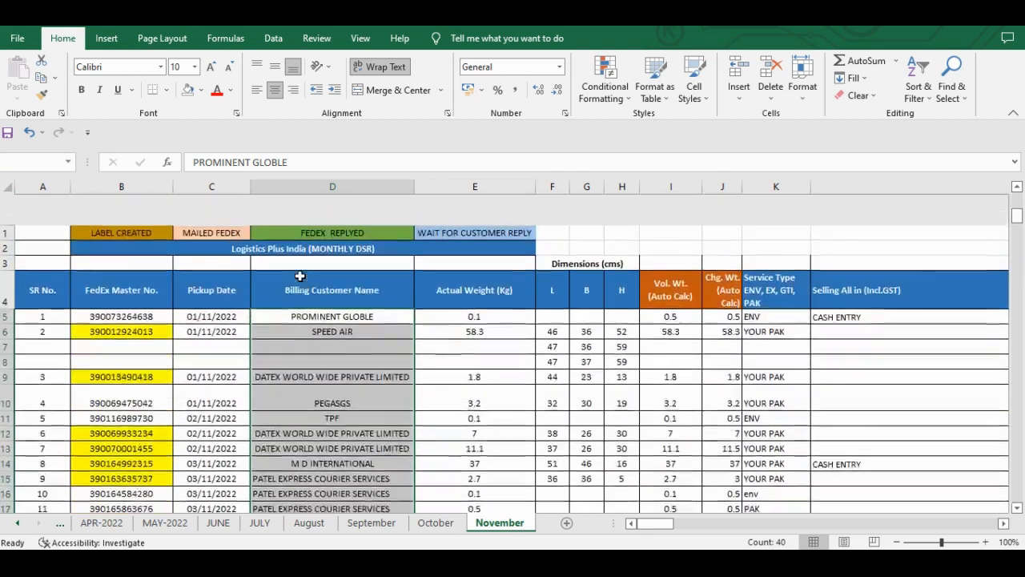
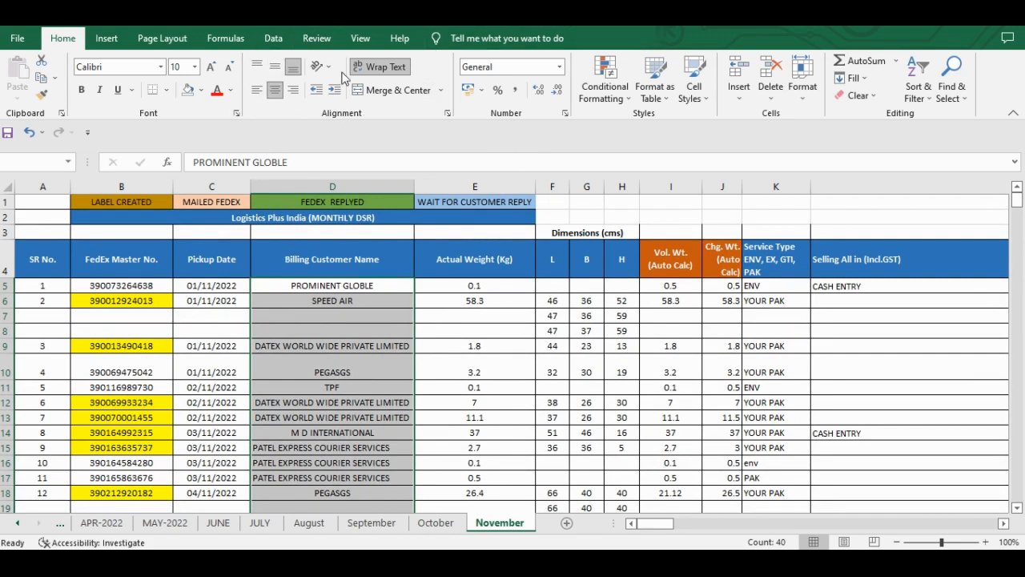
- Left-align the Billing Customer Name entries in D5:D49
click(256, 91)
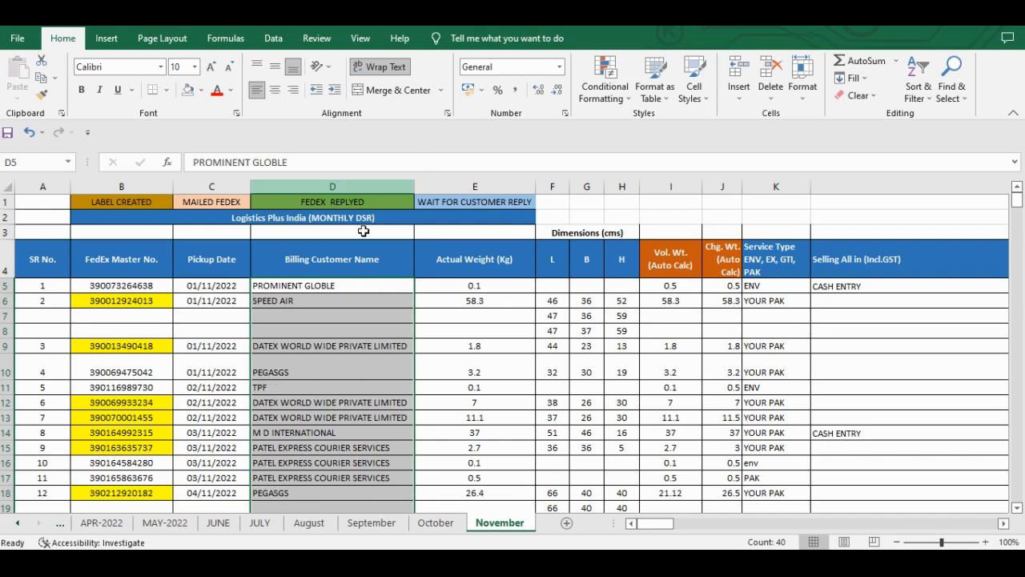
- Right-align the weight and dimension values in columns E to J from row 5 down and apply Comma Style
click(439, 297)
key(Up)
key(shift+Right)
key(shift+Right)
key(shift+Right)
key(shift+Right)
key(shift+Right)
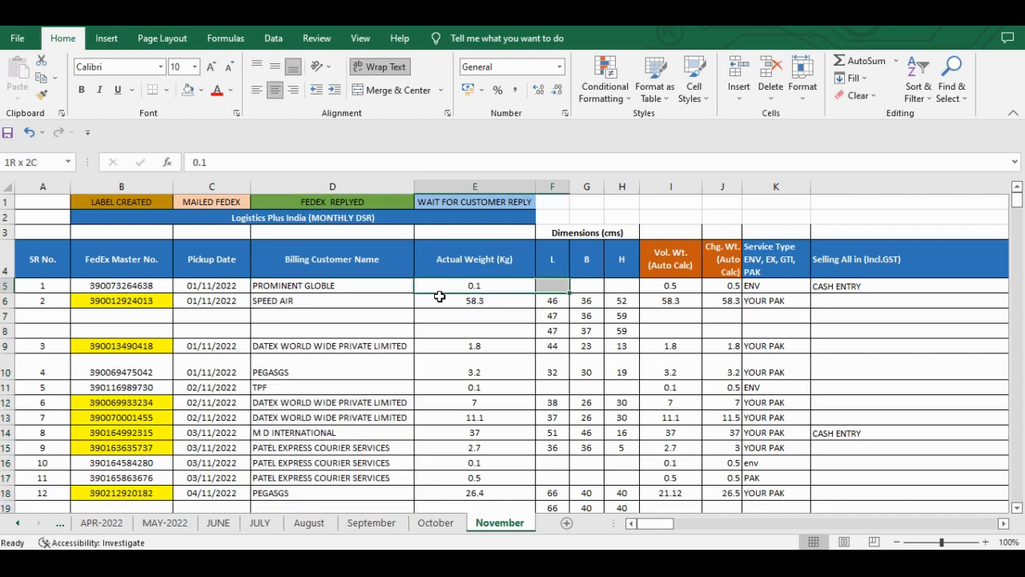
key(shift+Down)
key(shift+Down)
key(shift+Down)
key(shift+Down)
key(shift+Down)
key(shift+Down)
key(shift+Down)
key(shift+Down)
key(shift+Down)
key(shift+Down)
key(shift+Down)
key(shift+Down)
key(shift+Down)
key(shift+Down)
key(shift+Down)
key(shift+Down)
key(shift+Down)
key(shift+Down)
key(shift+Down)
key(shift+Down)
key(shift+Down)
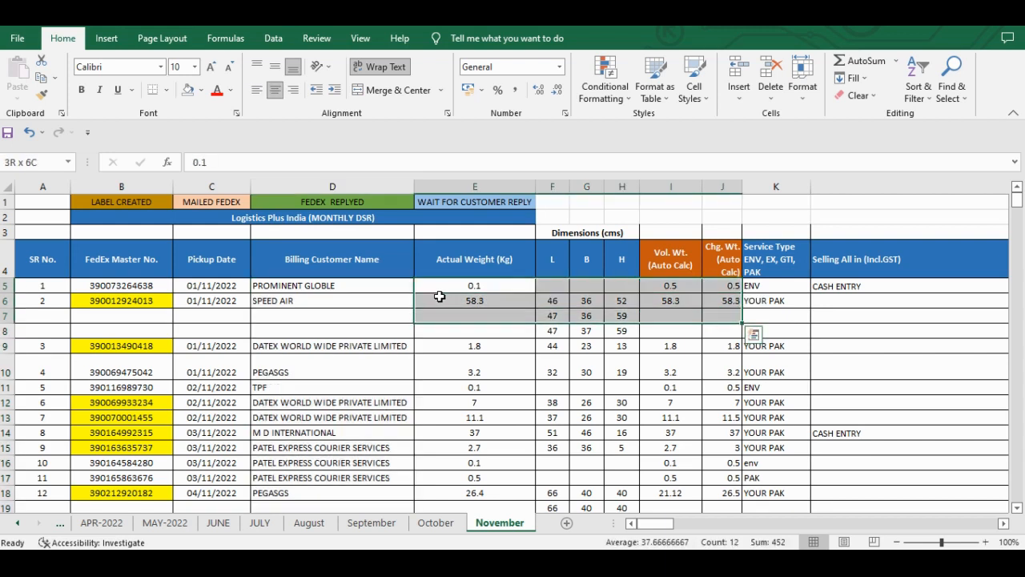
key(shift+Down)
key(shift+Down)
key(shift+Down)
key(shift+Down)
key(shift+Down)
key(shift+Down)
key(shift+Down)
key(shift+Down)
key(shift+Down)
key(shift+Down)
key(shift+Down)
key(shift+Down)
key(shift+Down)
key(shift+Down)
key(shift+Down)
key(shift+Down)
key(shift+Down)
key(shift+Down)
key(shift+Down)
key(shift+Down)
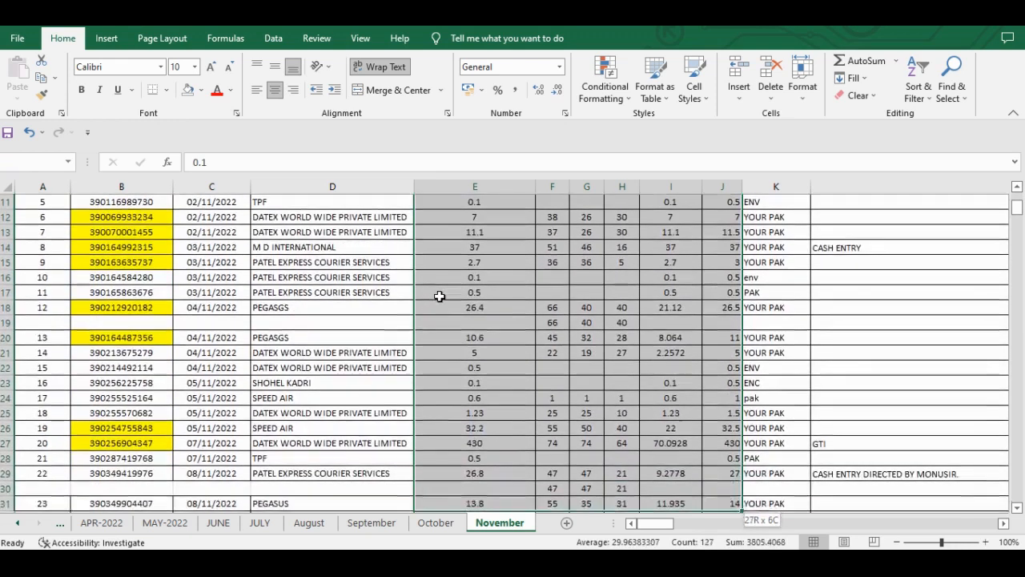
key(ctrl+shift+Down)
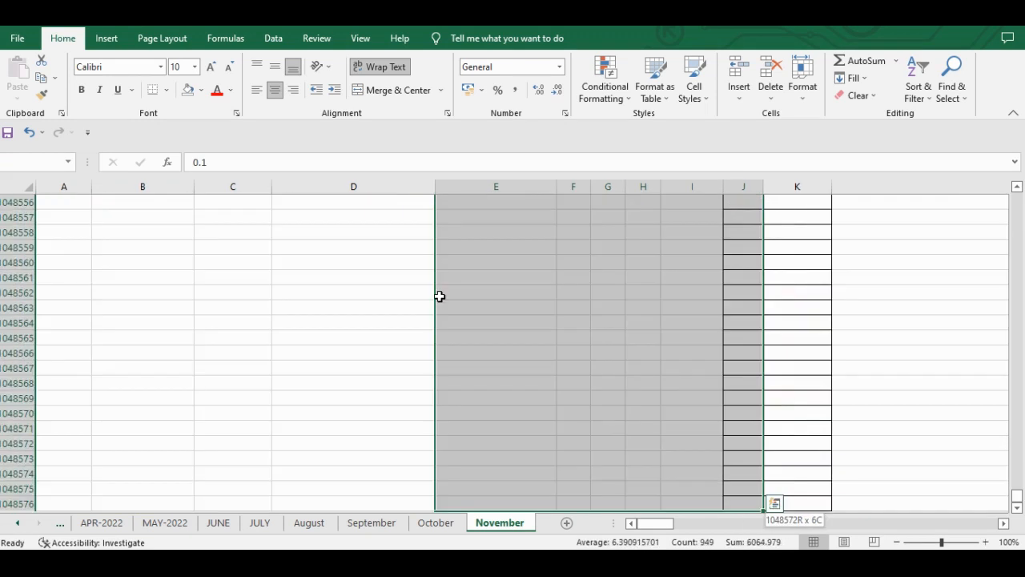
key(ctrl+shift+Up)
scroll(439, 297, up, 16)
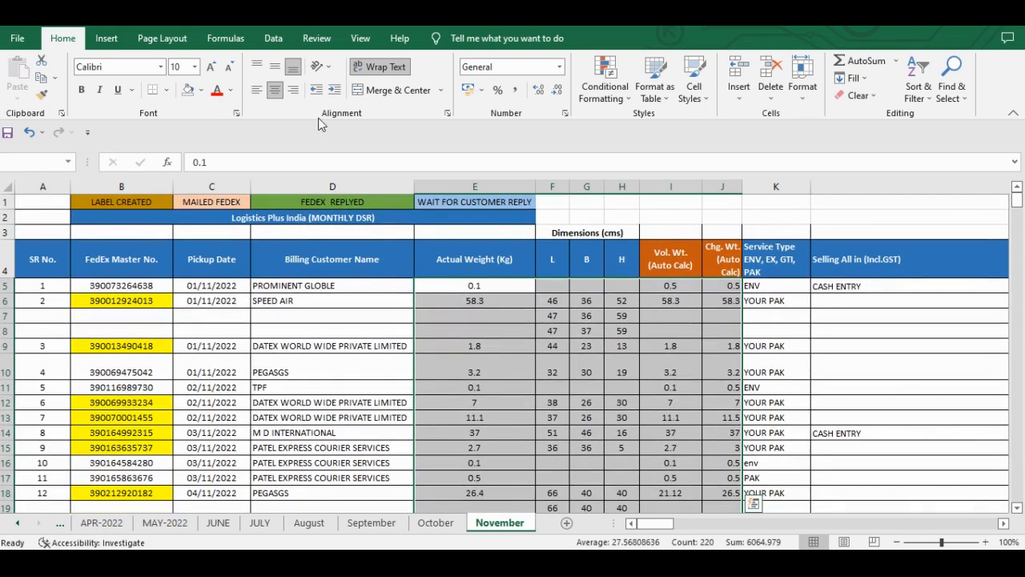
click(294, 90)
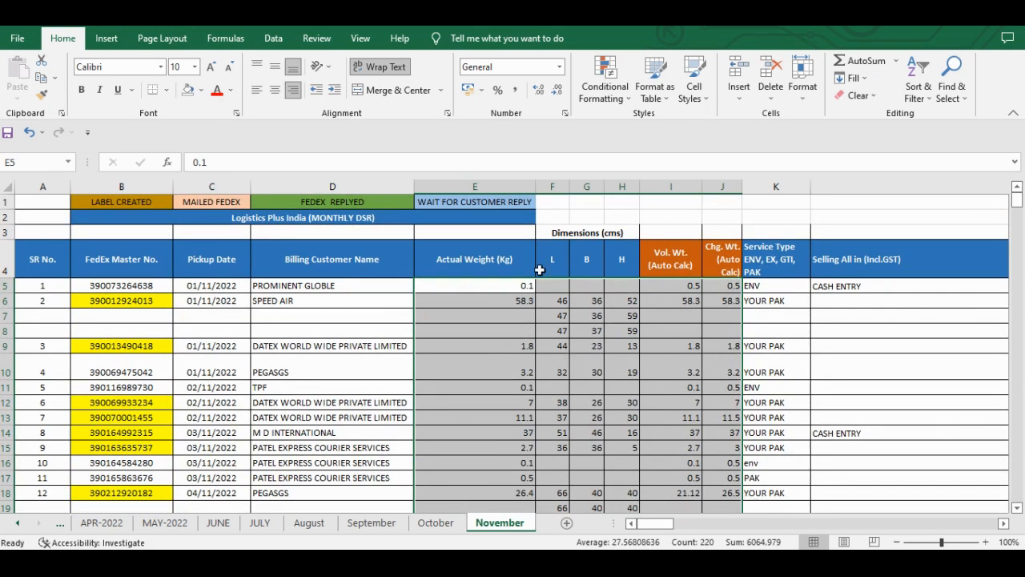
click(516, 92)
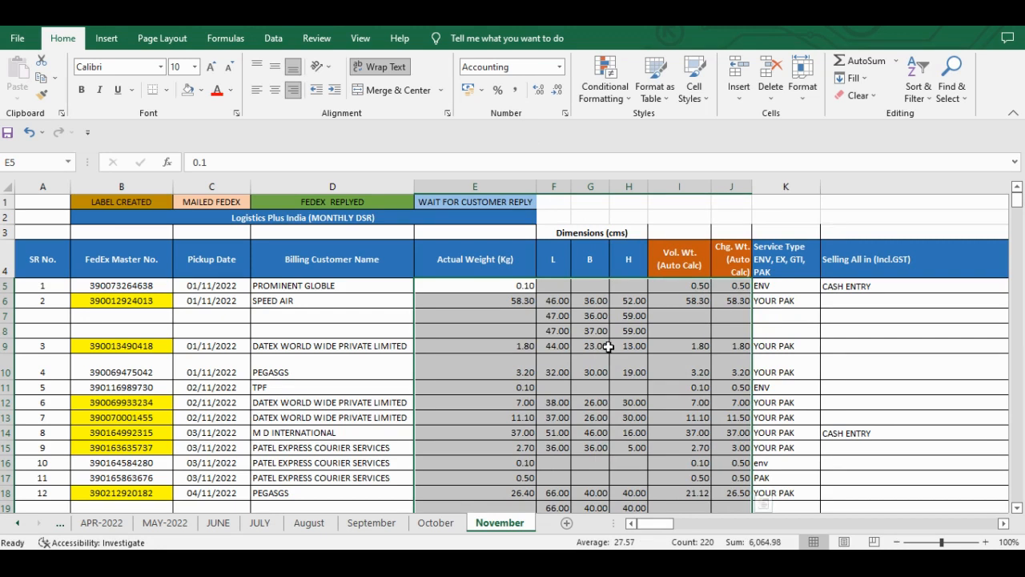
- Clear the left alignment from the entries in K5:AB49, from Service Type to Remarks
scroll(609, 346, right, 1)
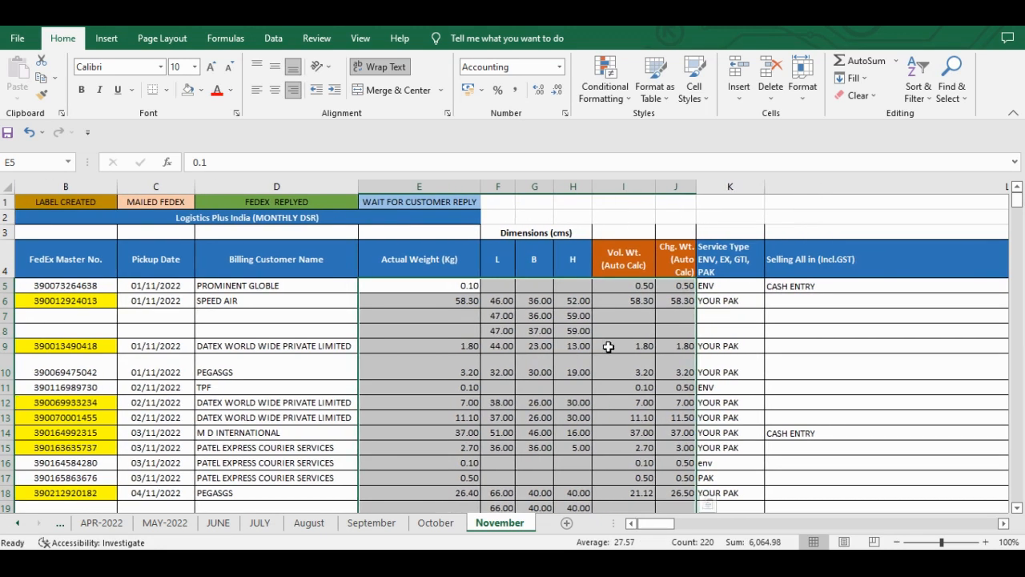
click(719, 301)
key(Up)
key(Right)
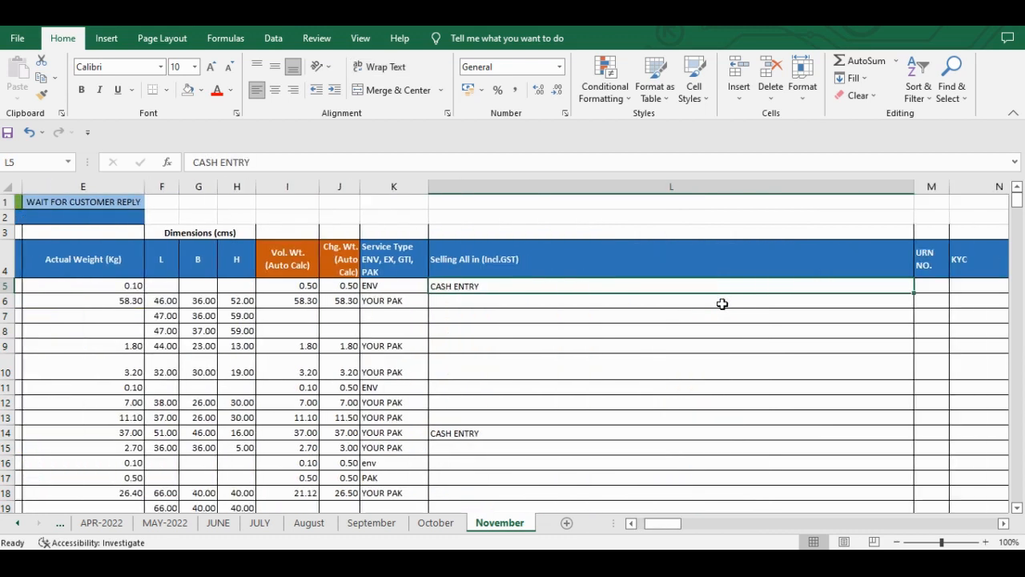
key(Left)
key(shift+Down)
key(shift+Down)
key(shift+Down)
key(shift+Down)
key(shift+Down)
key(shift+Down)
key(shift+Down)
key(shift+Down)
key(shift+Down)
key(shift+Down)
key(shift+Down)
key(shift+Down)
key(shift+Down)
key(shift+Right)
key(shift+Right)
key(shift+Down)
key(shift+Down)
key(shift+Down)
key(shift+Down)
key(shift+Down)
key(shift+Down)
key(shift+Down)
key(shift+Down)
key(shift+Down)
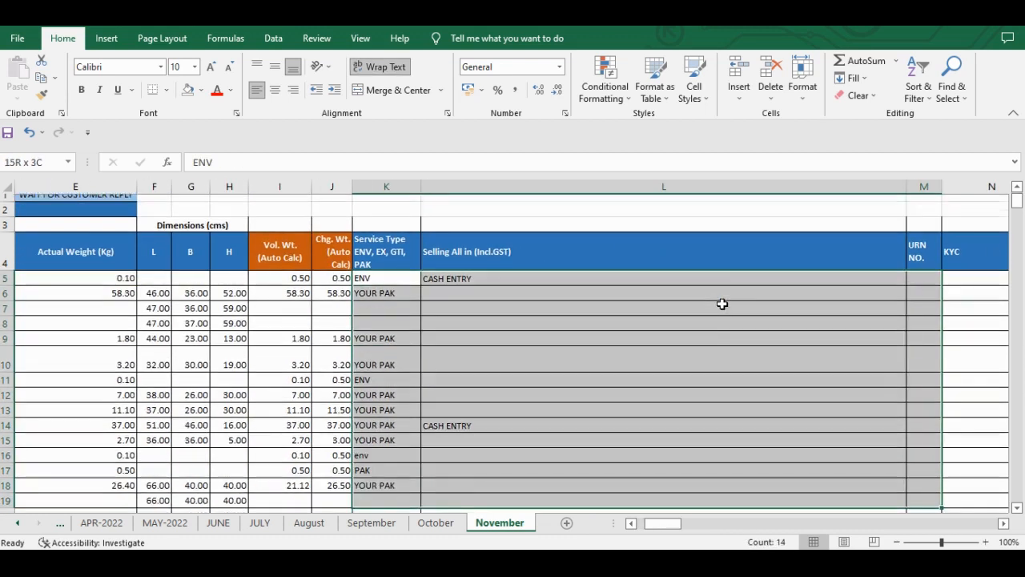
key(shift+Down)
key(shift+Down)
key(shift+Down)
key(shift+Down)
key(shift+Down)
key(shift+Down)
key(shift+Down)
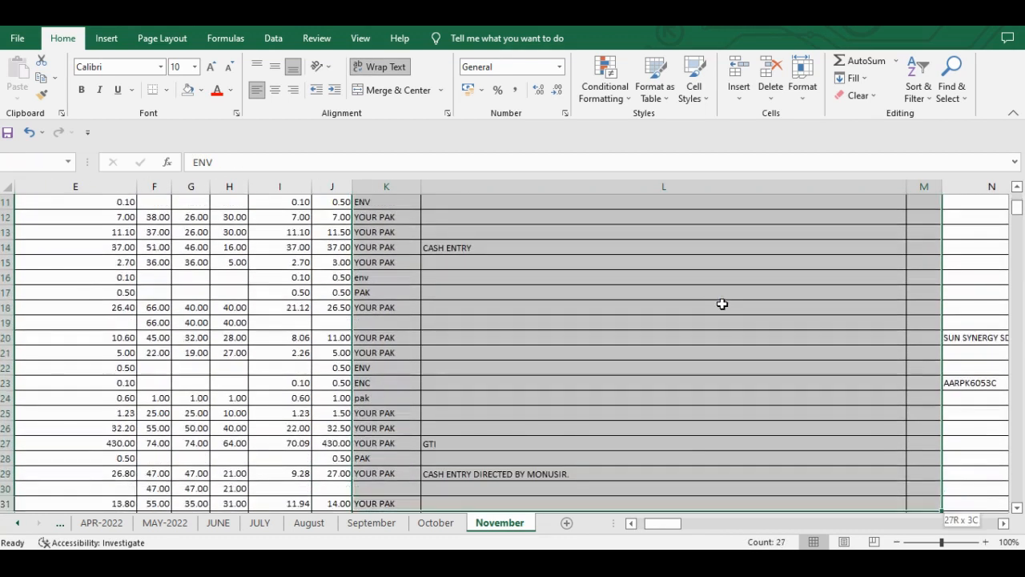
key(shift+Right)
key(shift+Right)
key(shift+Right)
key(shift+Right)
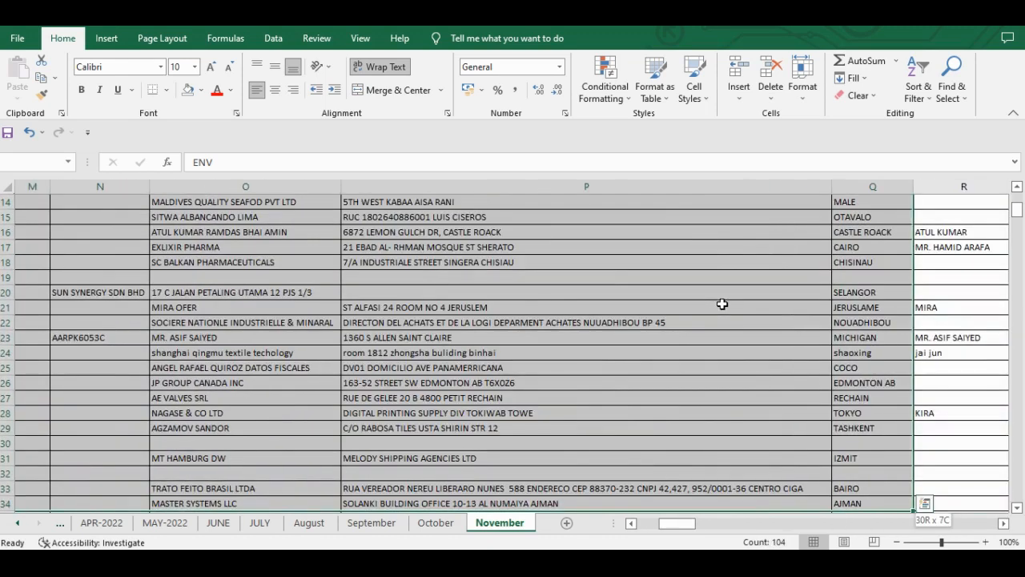
key(shift+Down)
key(shift+Down)
key(shift+Down)
key(shift+Down)
key(shift+Down)
key(shift+Down)
key(shift+Down)
key(shift+Down)
key(shift+Down)
key(shift+Down)
key(shift+Down)
key(shift+Down)
key(shift+Down)
key(shift+Down)
key(shift+Down)
key(ctrl+shift+Down)
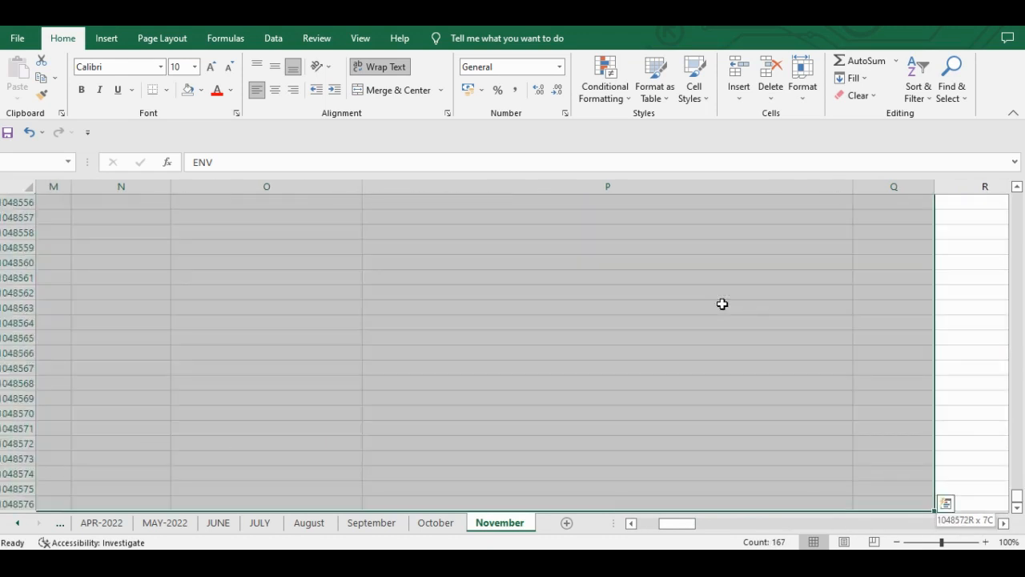
key(ctrl+shift+Up)
key(shift+Right)
key(shift+Right)
key(shift+Right)
key(shift+Right)
key(shift+Right)
key(shift+Right)
key(shift+Right)
key(shift+Right)
key(shift+Right)
key(shift+Right)
key(shift+Right)
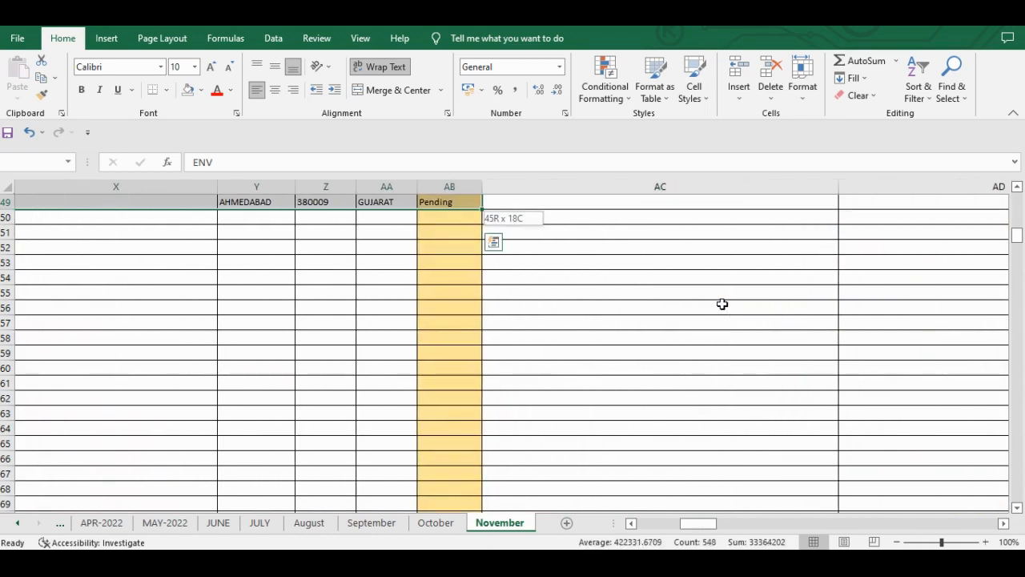
click(257, 91)
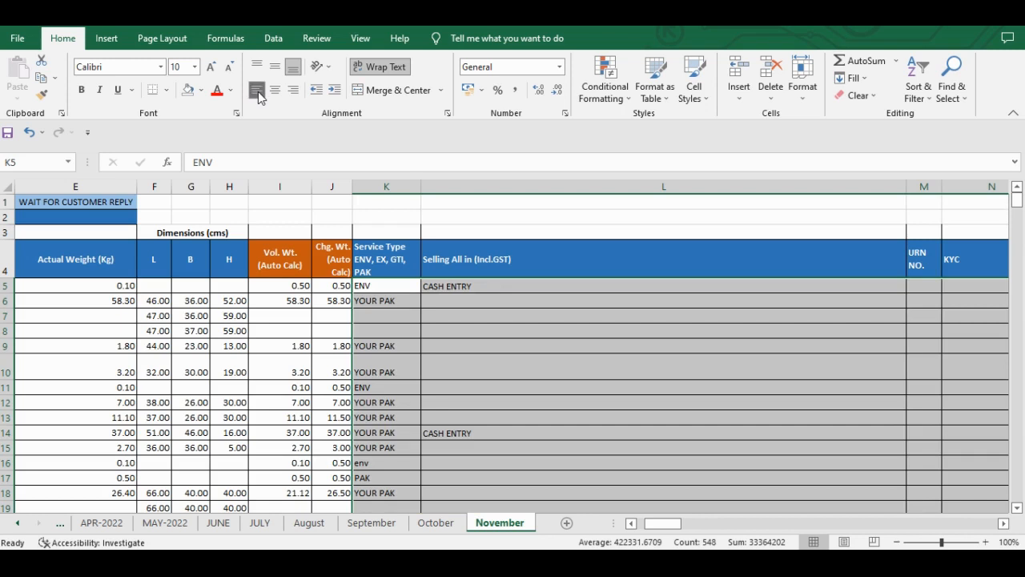
- Check the row 5 entries from the Selling All in column to the Recipient country, returning to the SR No. column
click(432, 306)
key(Right)
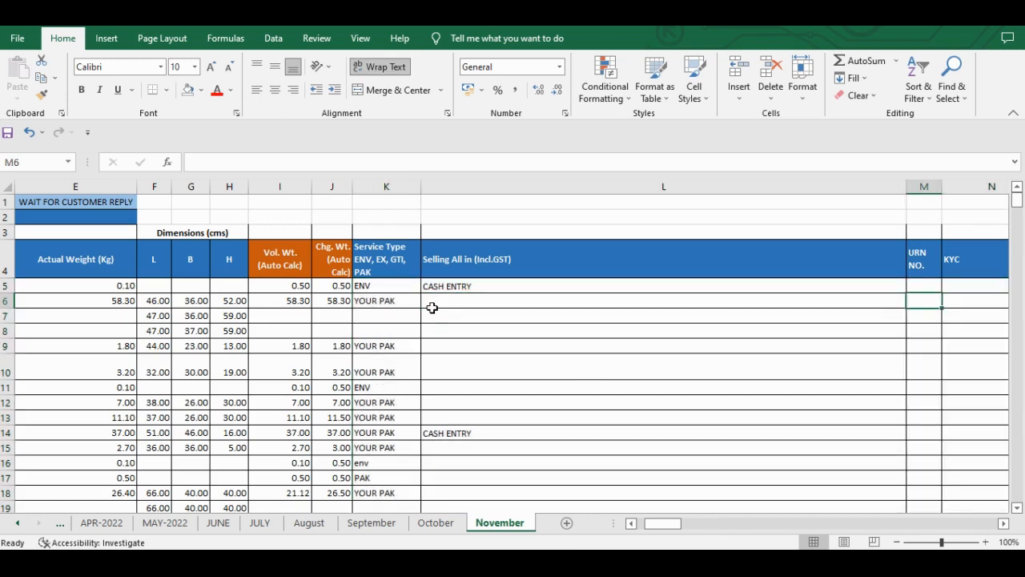
key(Up)
key(Right)
key(Right)
key(Right)
key(Right)
key(Right)
key(Right)
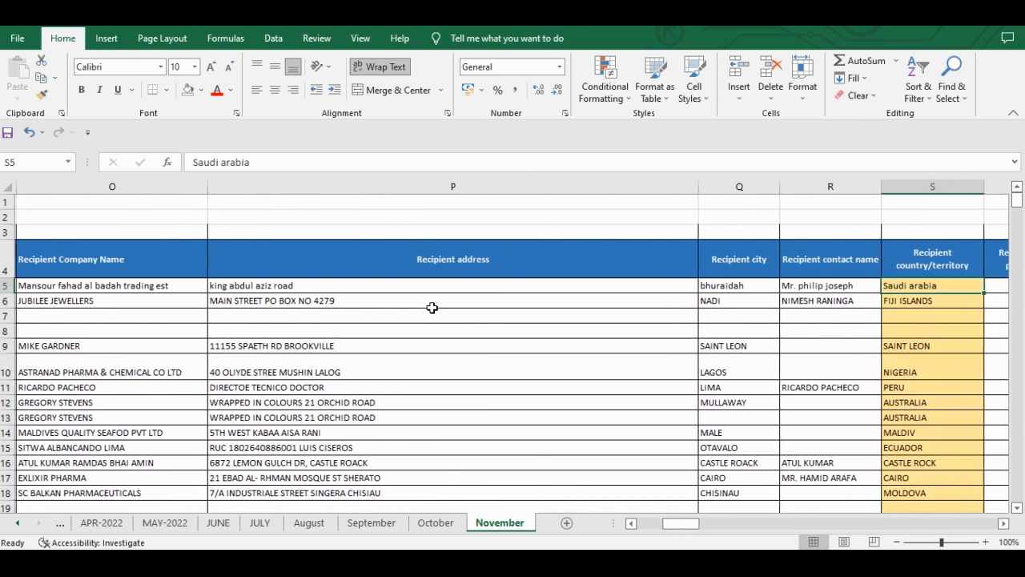
key(Left)
key(Left)
key(Left)
key(Left)
key(Left)
key(Left)
key(Left)
key(Left)
key(Left)
key(Left)
key(Left)
key(Left)
key(Left)
key(Left)
key(Left)
key(Left)
key(Left)
- Check the alignment of the row 5 entries from the SR No. across the recipient and shipper columns to column AG
key(Left)
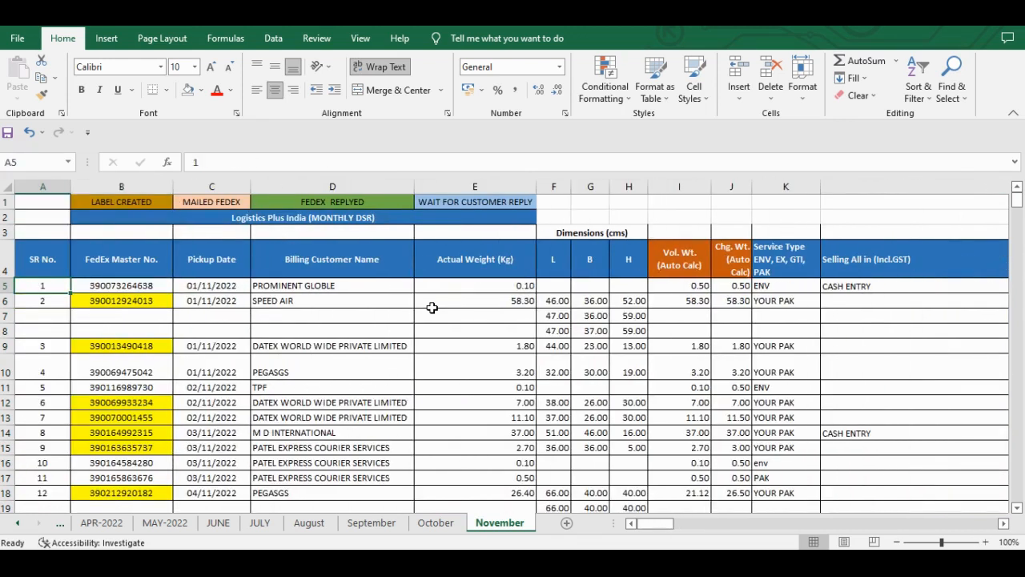
key(Right)
key(Left)
key(Right)
key(Right)
key(Right)
key(Right)
key(Right)
key(Right)
key(Right)
key(Right)
key(Right)
key(Right)
key(Right)
key(Right)
key(Right)
key(Right)
key(Right)
key(Right)
key(Right)
key(Right)
key(Right)
key(Right)
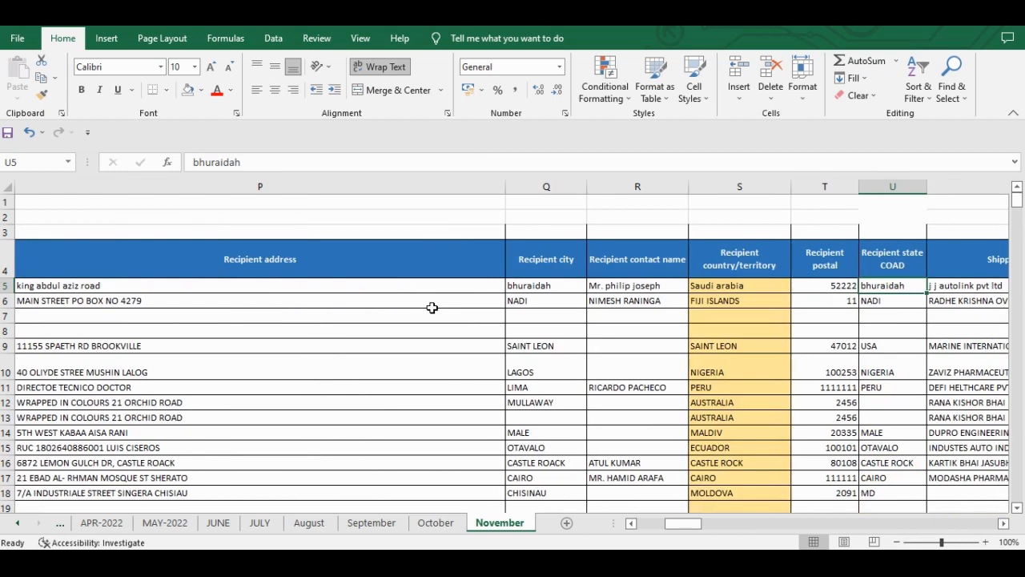
key(Left)
key(Right)
key(Right)
key(Up)
key(Right)
key(Right)
key(Right)
key(Right)
key(Down)
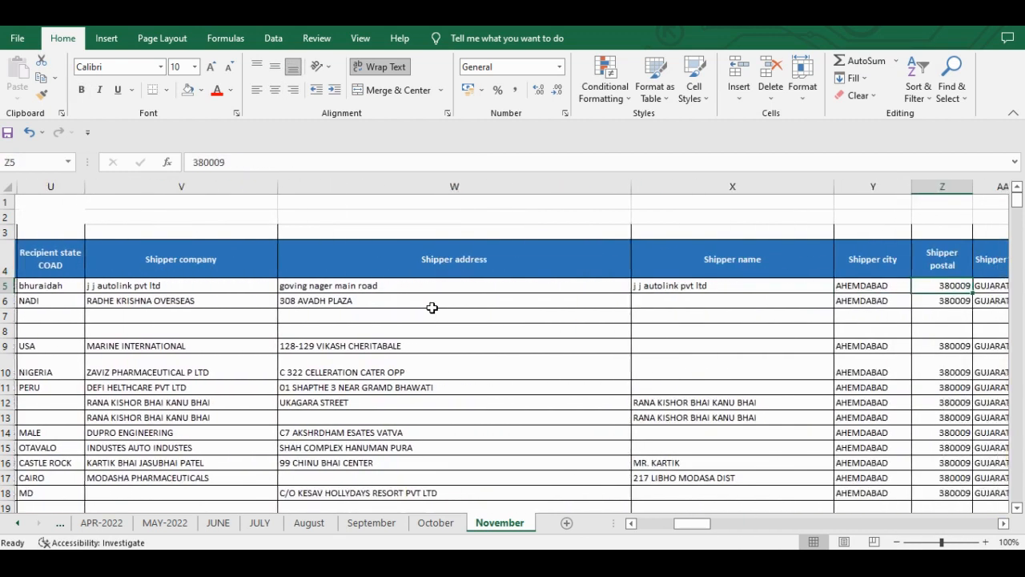
key(Right)
key(Right)
key(Right)
key(Right)
key(Right)
key(Right)
key(Right)
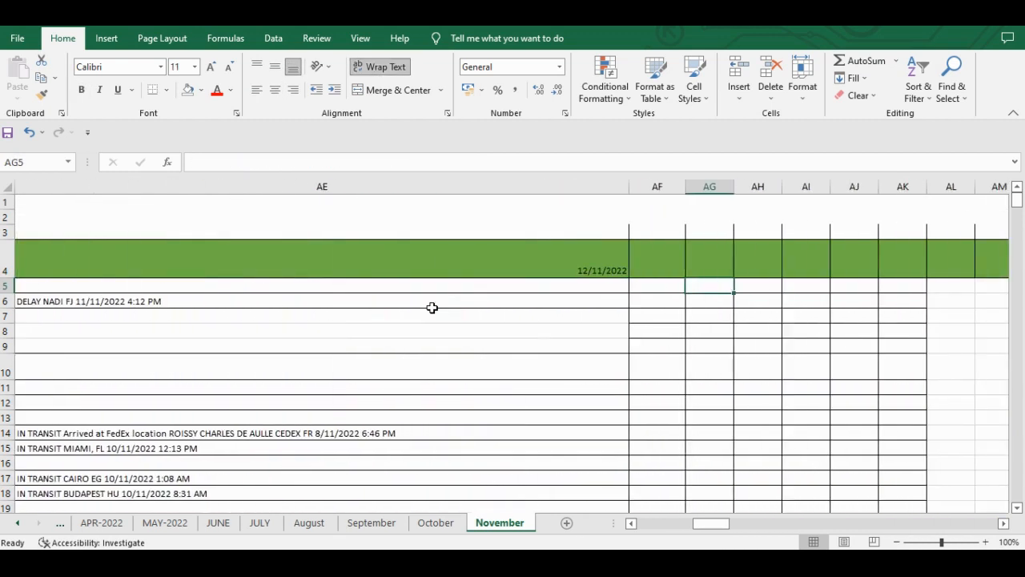
- Check row 1 from column AF out to the last sheet column and return to F2 beside the report title
key(Left)
key(Up)
key(Up)
key(Up)
key(Up)
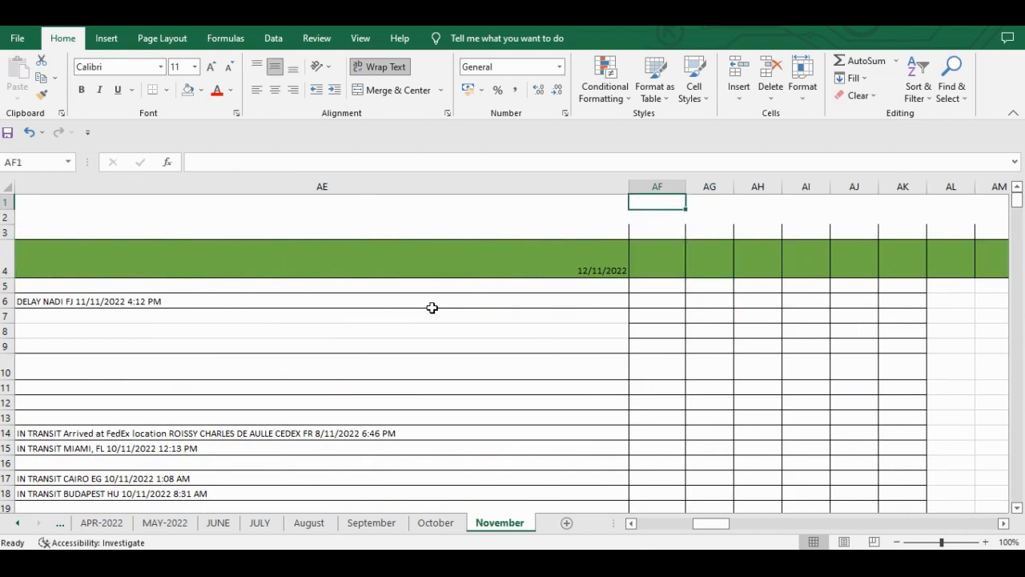
key(Right)
key(ctrl+Right)
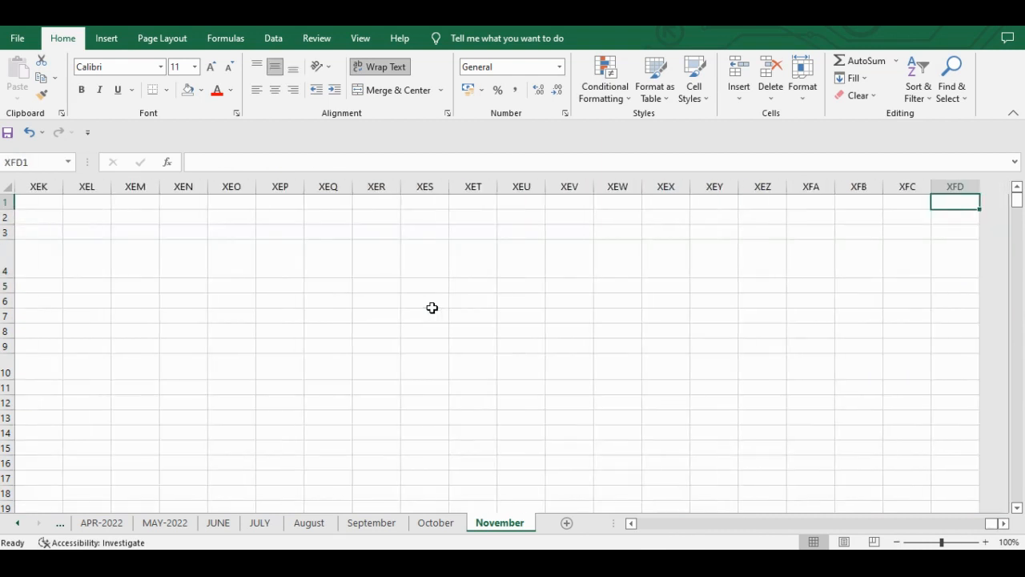
key(Left)
key(Down)
key(ctrl+Left)
key(Right)
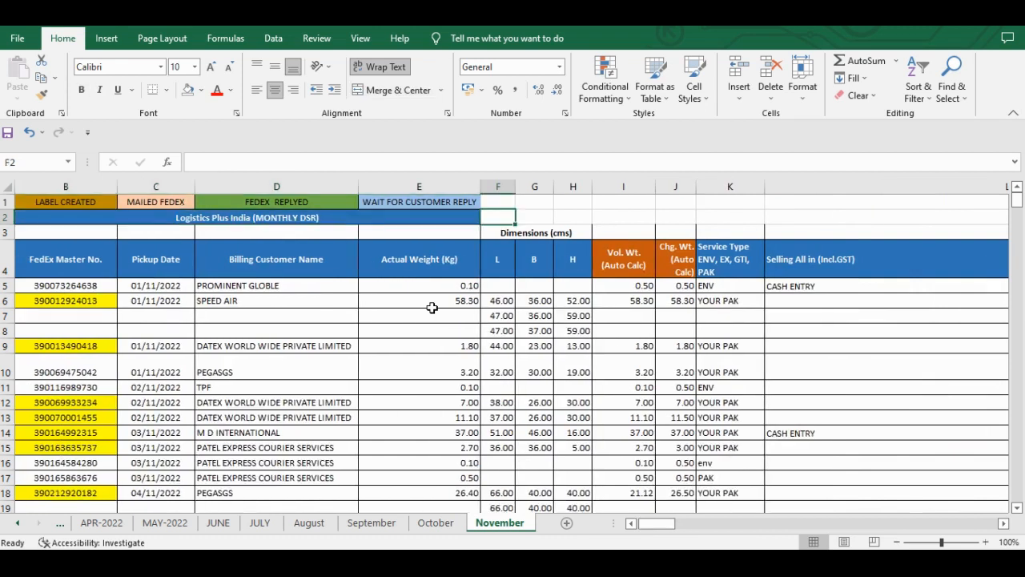
- Locate the first empty column after the 12/11/2022 tracking column and select column AF
key(Right)
key(Right)
key(Right)
key(Right)
key(Right)
key(Right)
key(Right)
key(Right)
key(Right)
key(Right)
key(Right)
key(Right)
key(Right)
key(Right)
key(Right)
key(Right)
key(Right)
key(Right)
key(Right)
key(Right)
key(Down)
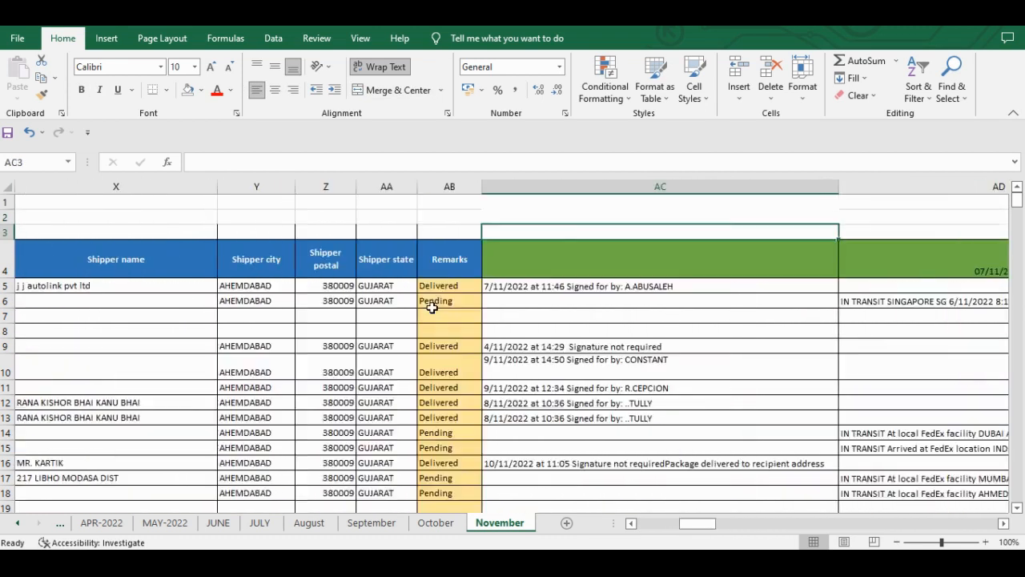
key(Right)
key(Right)
key(Right)
key(Right)
key(Right)
key(Right)
key(Right)
key(Right)
key(Right)
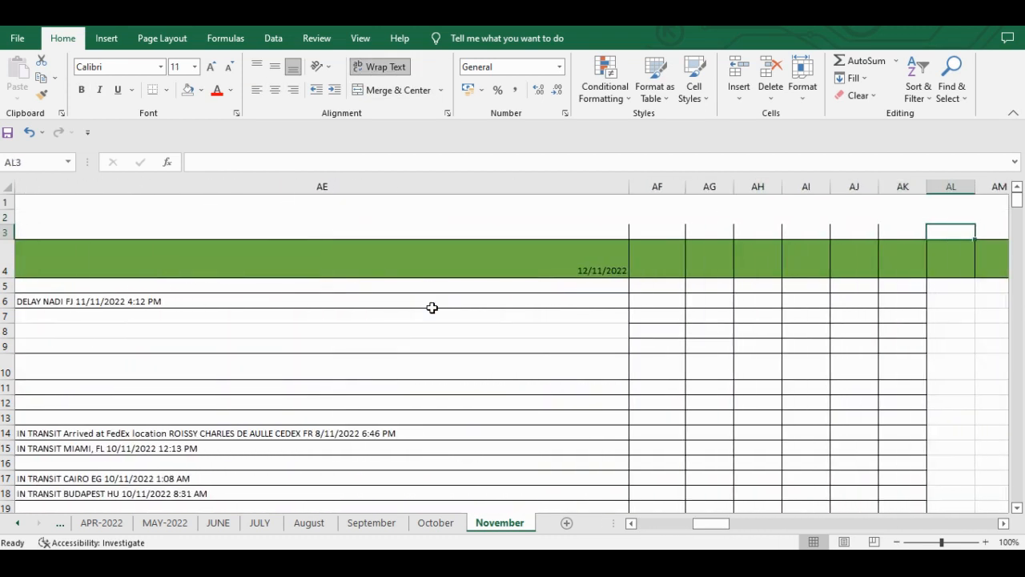
key(Right)
key(Left)
key(Left)
key(Left)
key(Left)
key(Left)
key(Left)
key(Left)
key(Left)
key(Left)
key(Left)
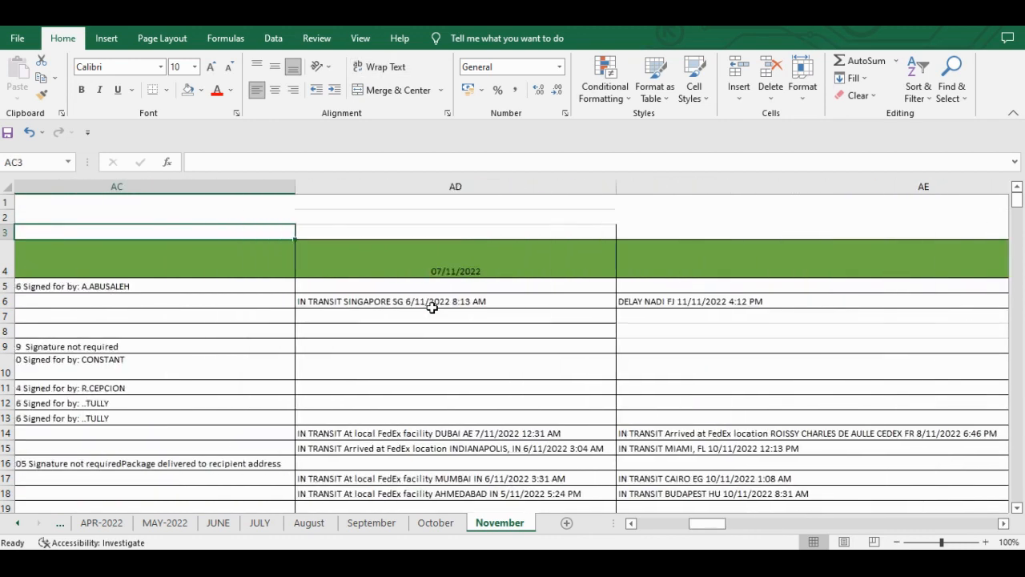
key(Right)
key(Right)
key(Right)
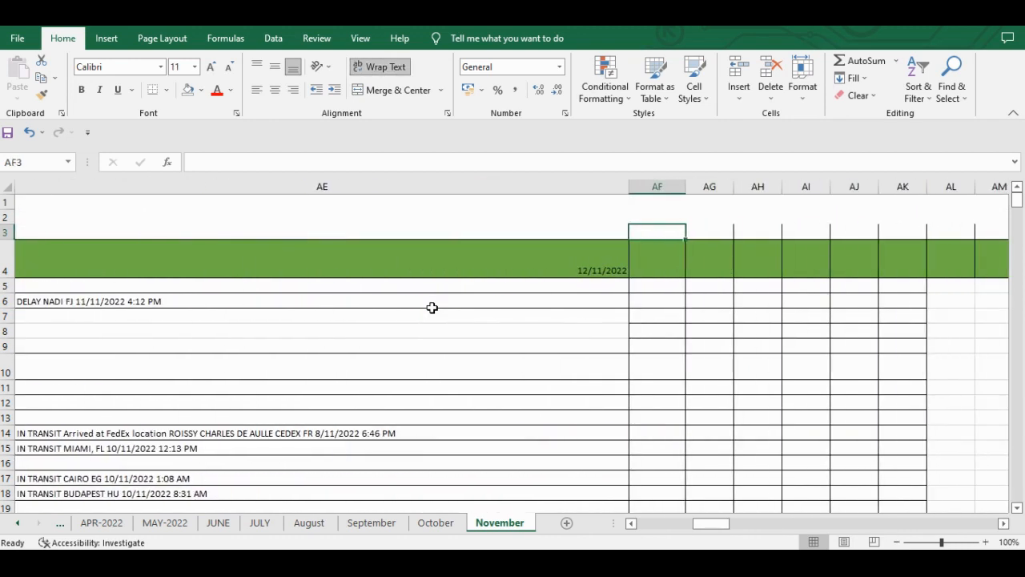
key(ctrl+space)
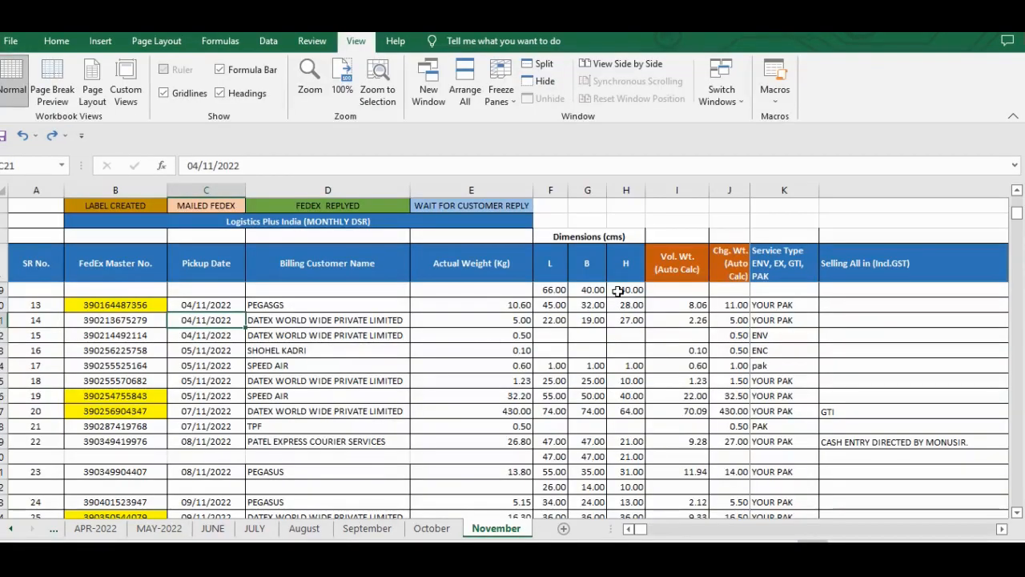
- Test the frozen header rows and columns A to J by viewing the top records and moving across to the Recipient state column
key(Up)
key(Up)
key(Up)
key(Up)
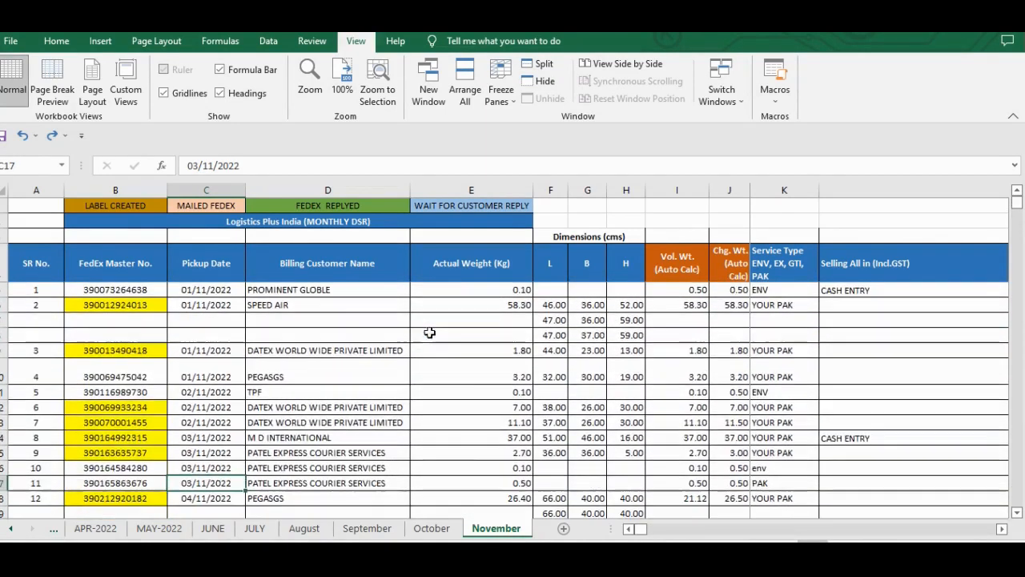
click(187, 308)
key(Up)
key(Up)
key(Up)
key(Right)
key(Right)
key(Down)
key(Left)
key(Left)
key(Left)
key(Left)
key(Right)
key(Right)
key(Right)
key(Right)
key(Right)
key(Right)
key(Right)
key(Right)
key(Right)
key(Right)
key(Right)
key(Right)
key(Right)
key(Right)
key(Right)
key(Right)
key(Right)
- Test the frozen panes further by moving along row 6 to column AO and viewing the records below row 19
key(Right)
key(Right)
key(Right)
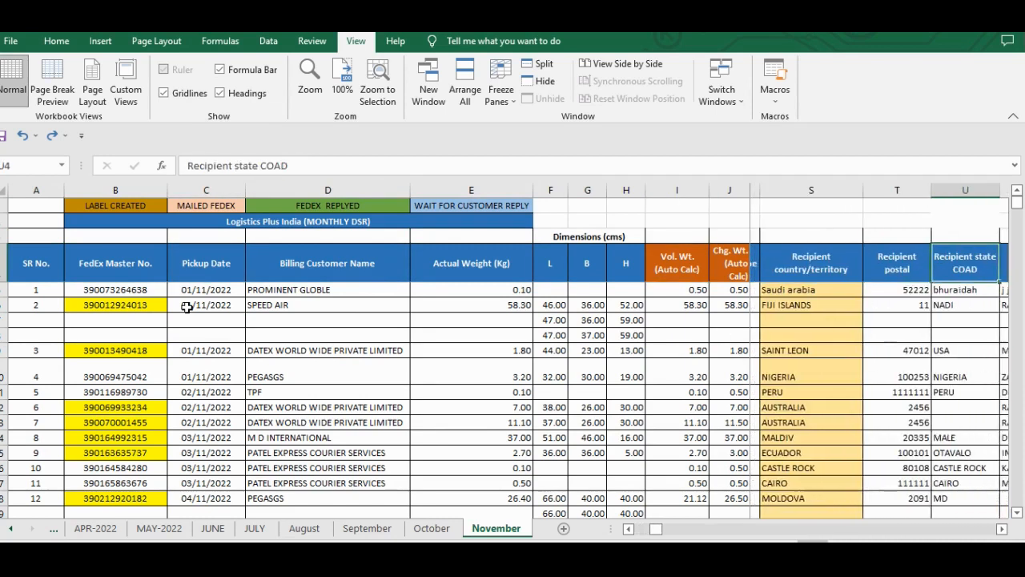
key(Down)
key(Down)
key(Right)
key(Right)
key(Right)
key(Right)
key(Right)
key(Right)
key(Right)
key(Right)
key(Right)
key(Right)
key(Right)
key(Right)
key(Right)
key(Right)
key(Right)
key(Right)
key(Right)
key(Right)
key(Right)
key(Right)
key(Right)
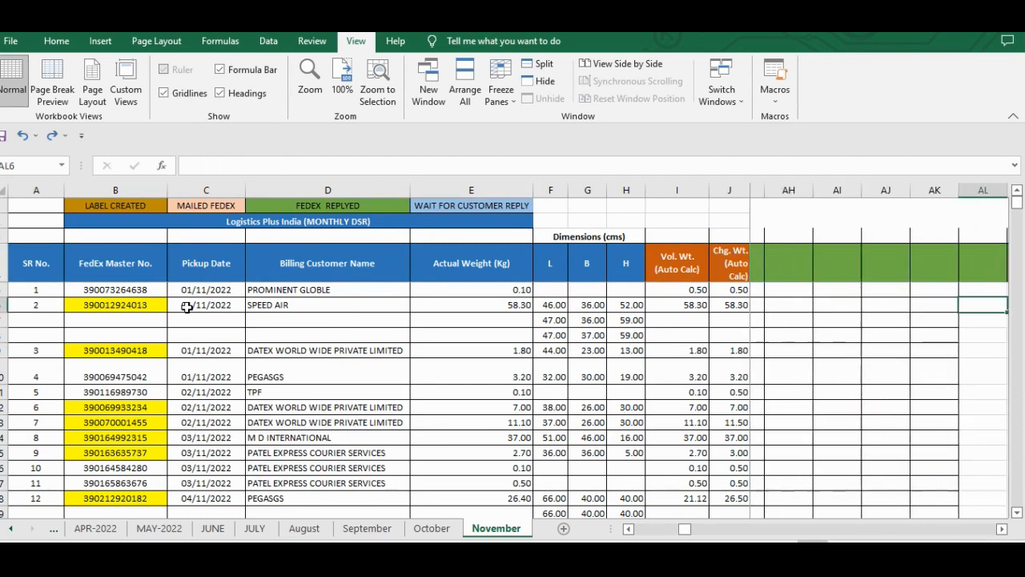
key(Left)
key(Left)
key(Left)
key(Left)
key(Left)
key(Left)
key(Left)
key(Left)
key(Left)
key(Left)
key(Left)
key(Left)
key(Left)
key(Left)
key(Left)
key(Right)
key(Right)
key(Right)
key(Right)
key(Right)
key(Right)
key(Right)
key(Right)
key(Right)
key(Right)
key(Right)
key(Right)
key(Right)
key(Right)
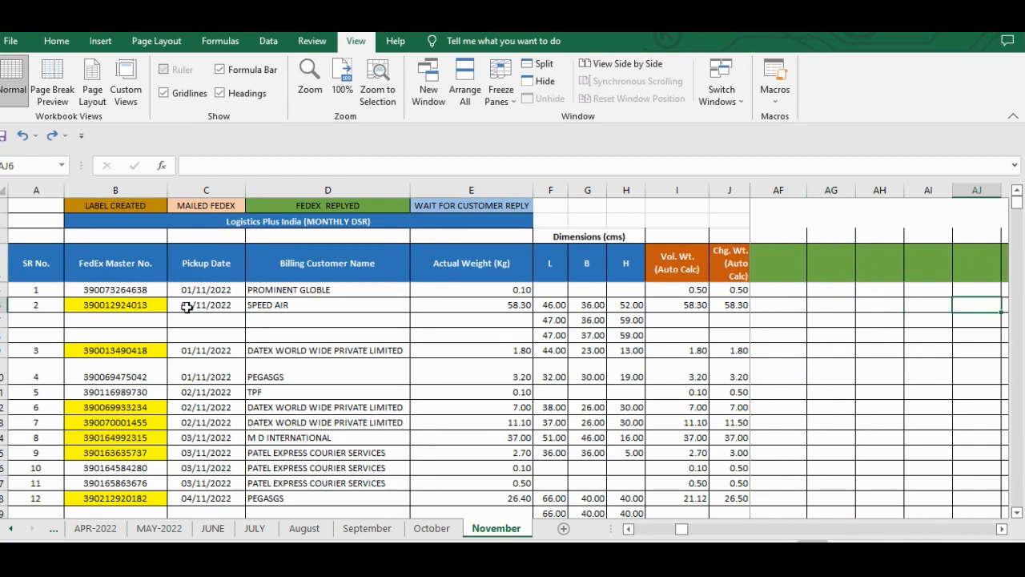
scroll(186, 306, down, 4)
scroll(186, 307, down, 2)
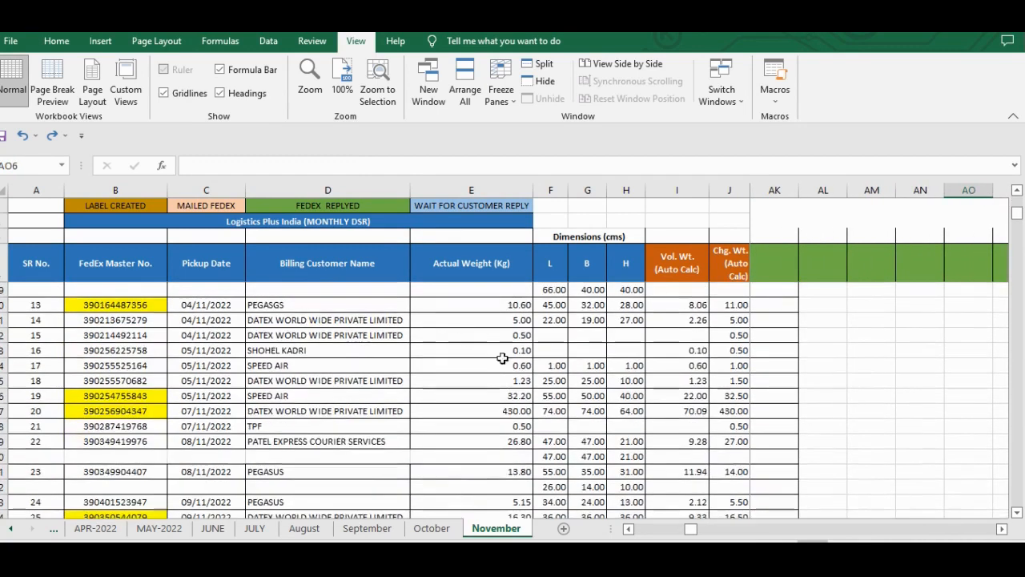
- Test the frozen panes by viewing the records down to number 40 and moving along row 49 to the Recipient address column
scroll(854, 361, down, 7)
scroll(854, 362, up, 11)
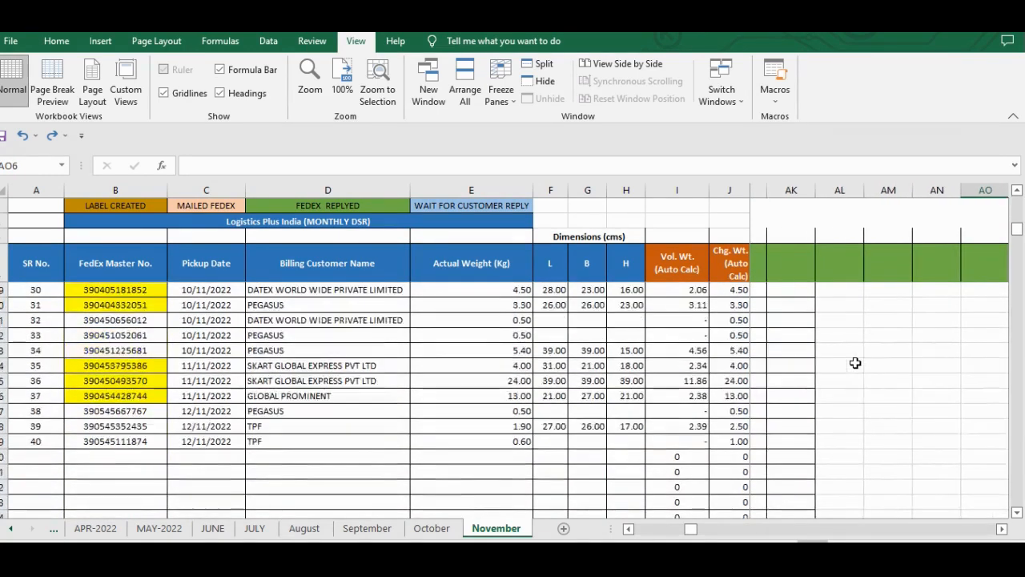
click(446, 412)
key(ctrl+Down)
key(ctrl+Left)
key(Right)
key(Right)
key(Right)
key(Right)
key(Right)
key(Right)
key(Right)
key(Right)
key(Right)
key(Right)
key(Right)
key(Right)
key(Right)
key(Right)
key(Right)
key(Right)
key(Right)
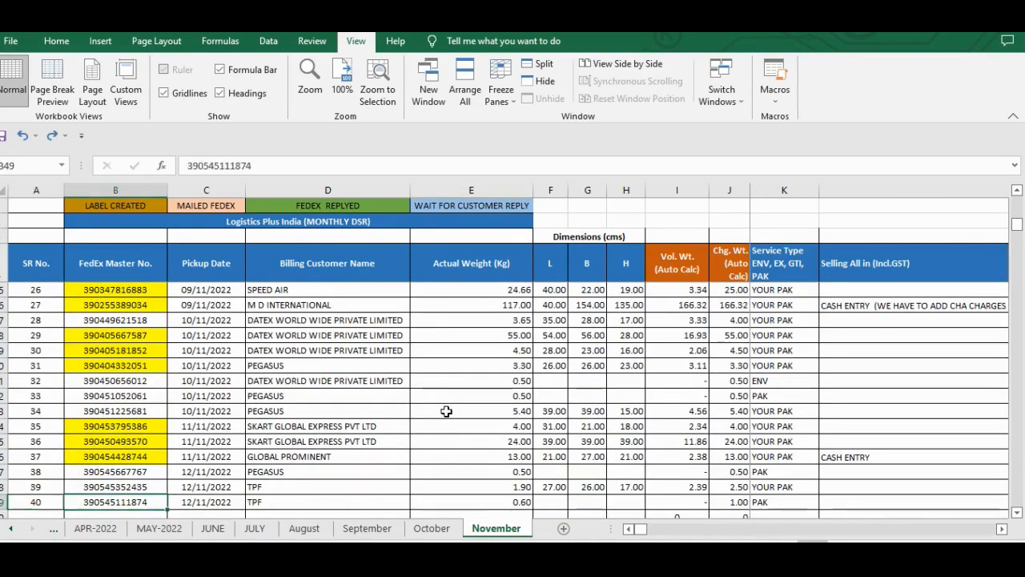
key(Right)
key(Right)
key(Right)
key(Right)
key(Right)
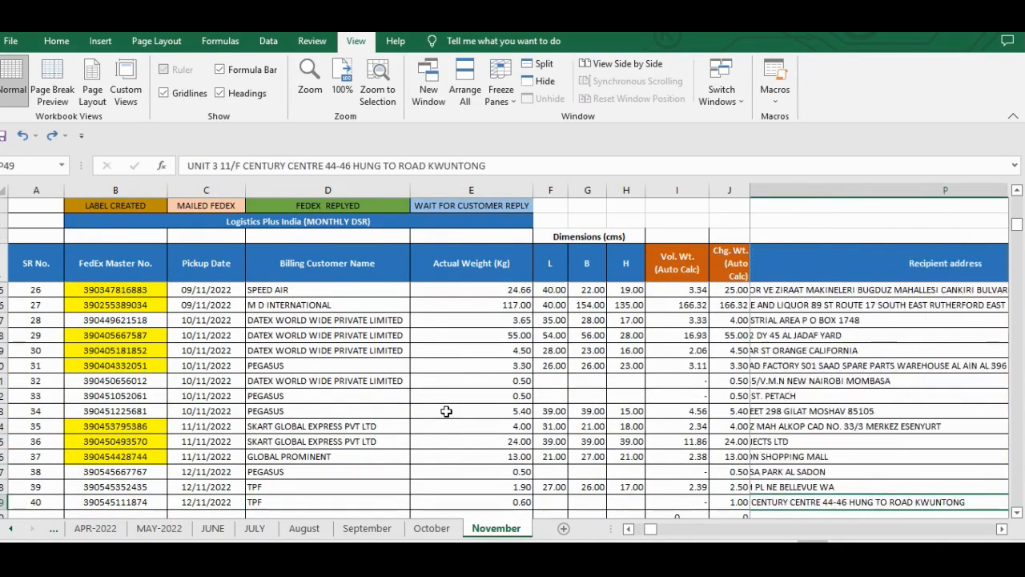
- Return to the FedEx Master No. in row 49 and view the columns from Service Type across to Recipient Company Name
key(Home)
key(Right)
key(Right)
key(Right)
key(Right)
key(Right)
key(Right)
key(Right)
key(Right)
key(Right)
key(Right)
key(Right)
key(Right)
key(Right)
key(Right)
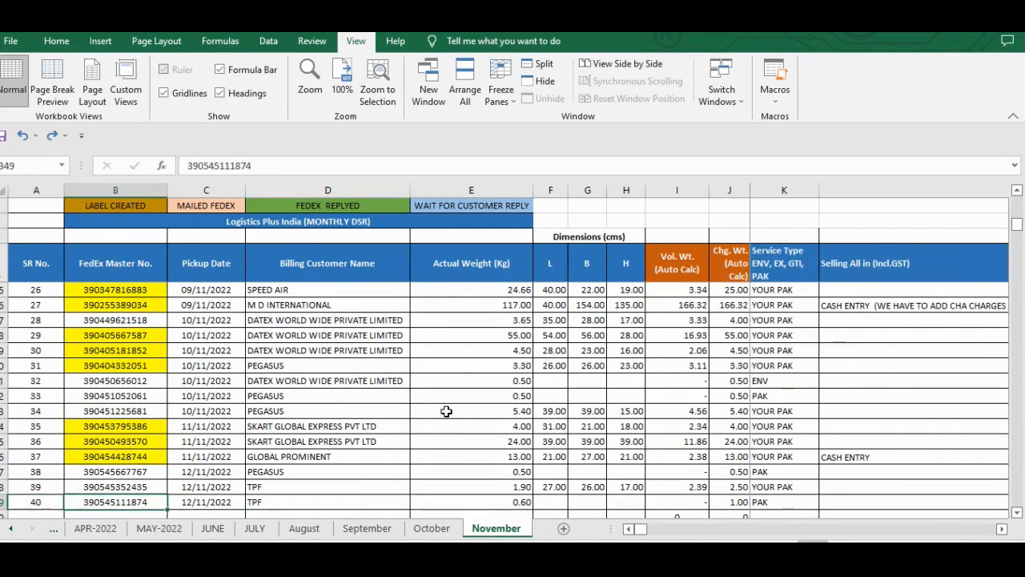
key(Left)
key(Left)
key(Left)
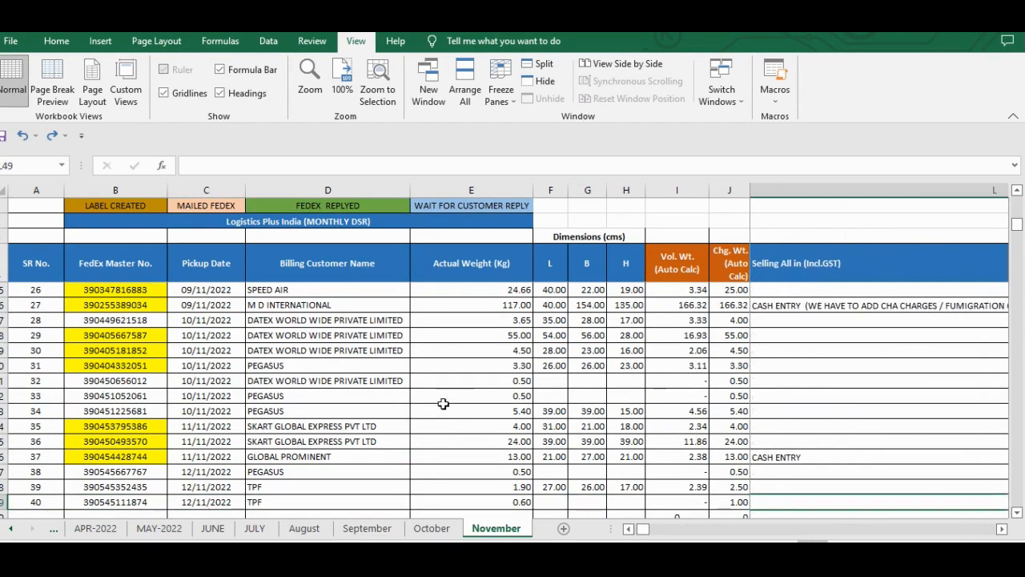
scroll(932, 330, right, 3)
scroll(932, 330, right, 1)
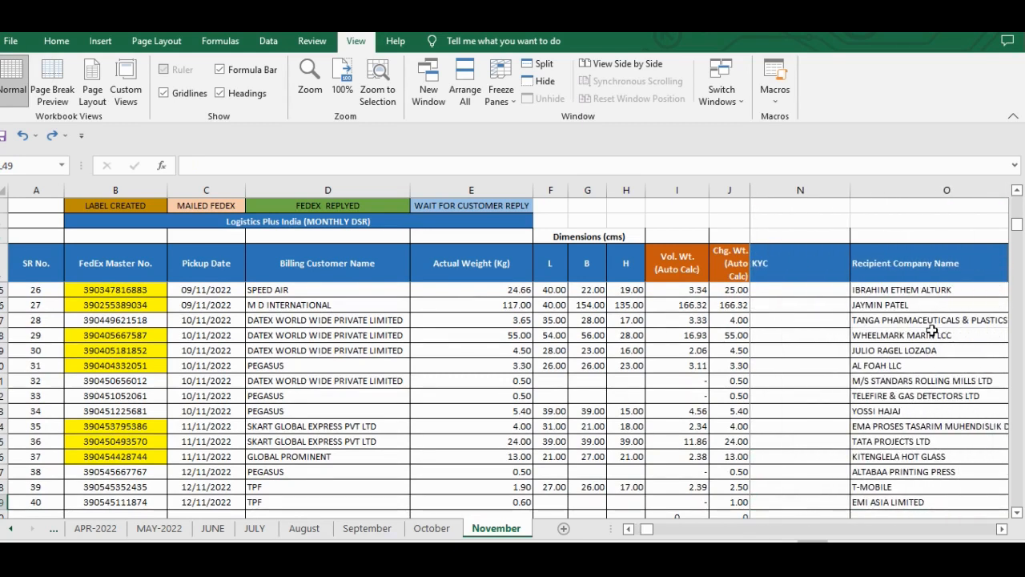
- Examine the yellow-highlighted FedEx master numbers in column B from the first record through the late-20s records
click(56, 41)
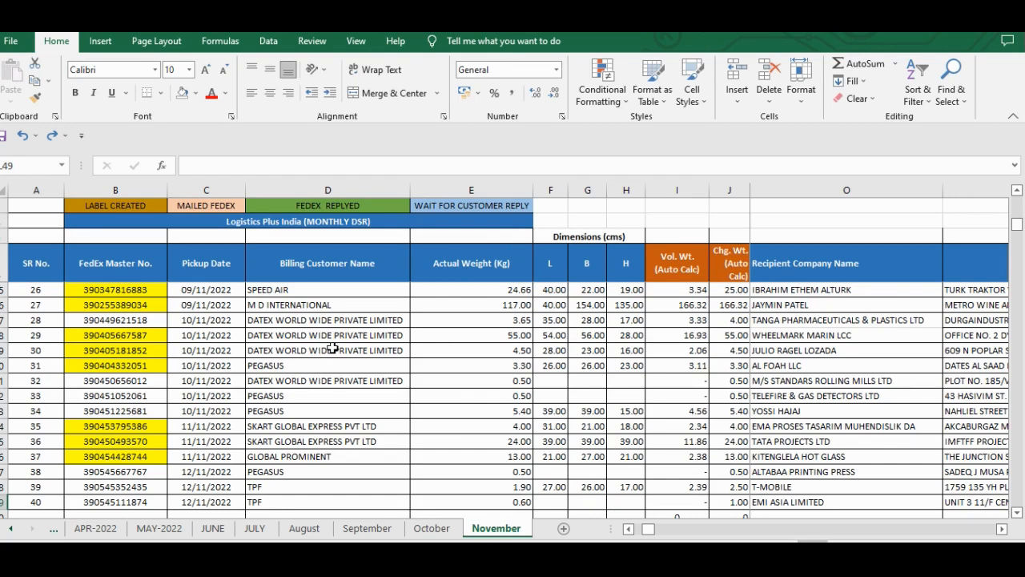
click(602, 335)
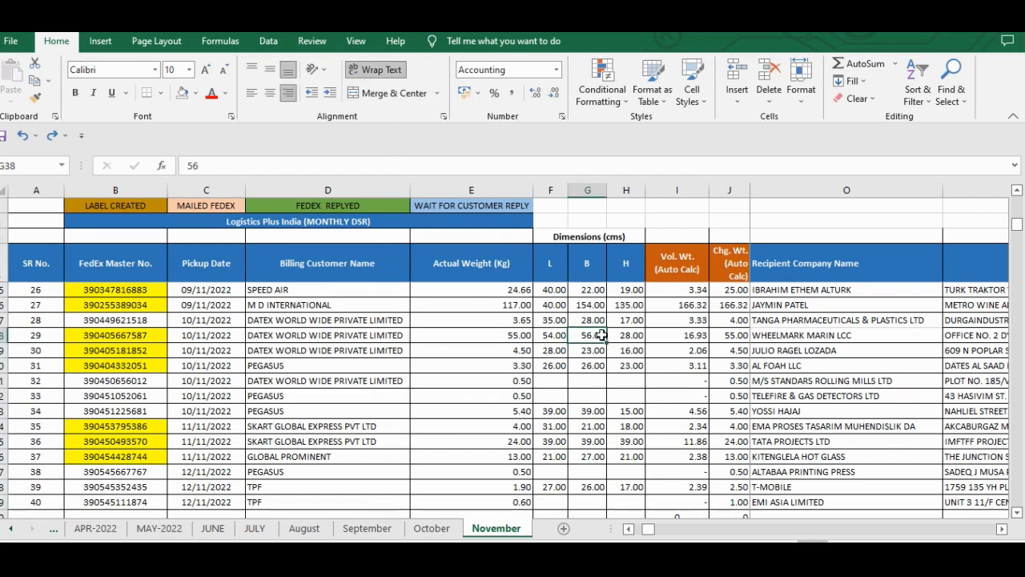
scroll(402, 350, up, 11)
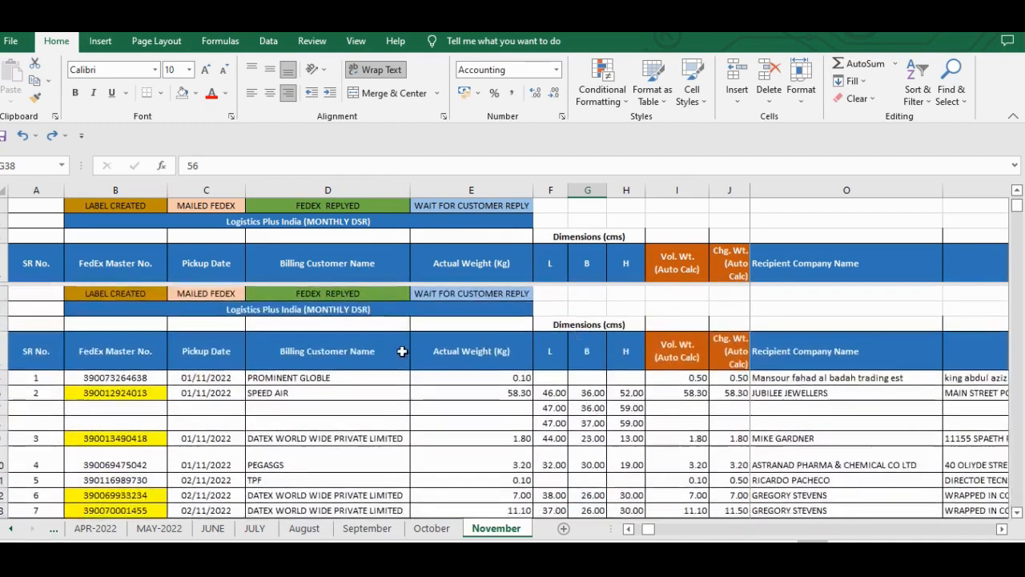
scroll(402, 351, down, 2)
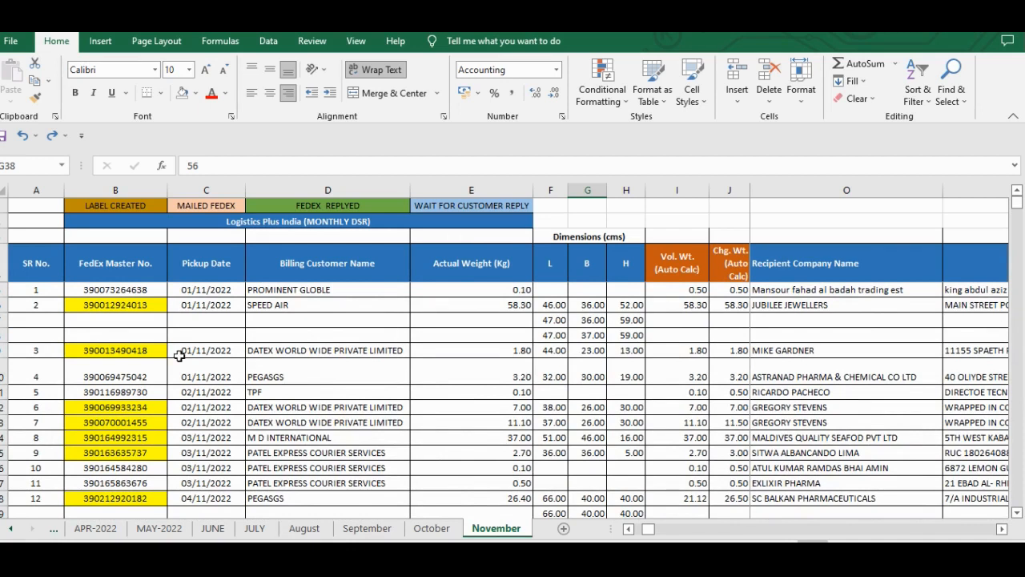
click(129, 305)
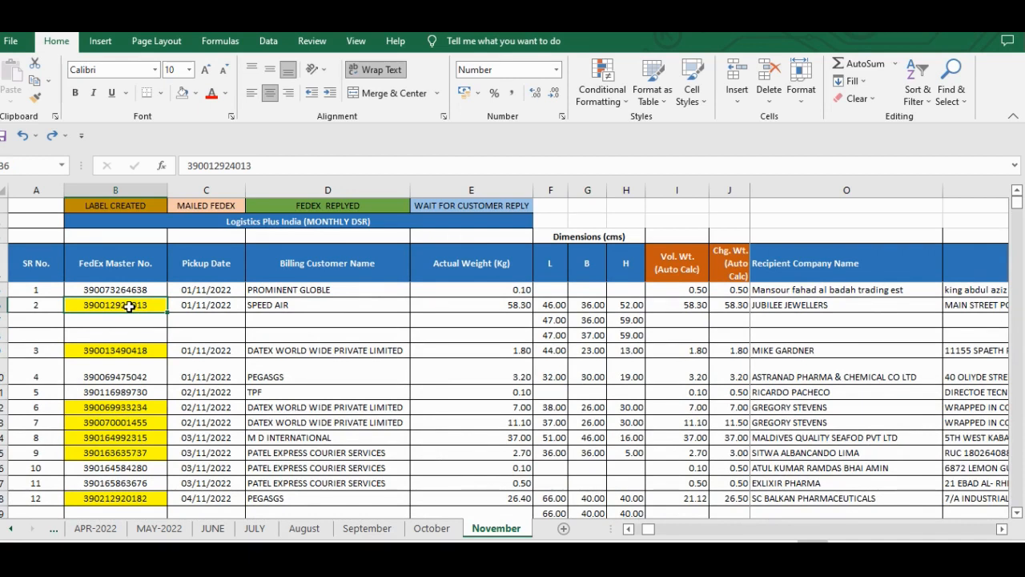
scroll(277, 336, down, 5)
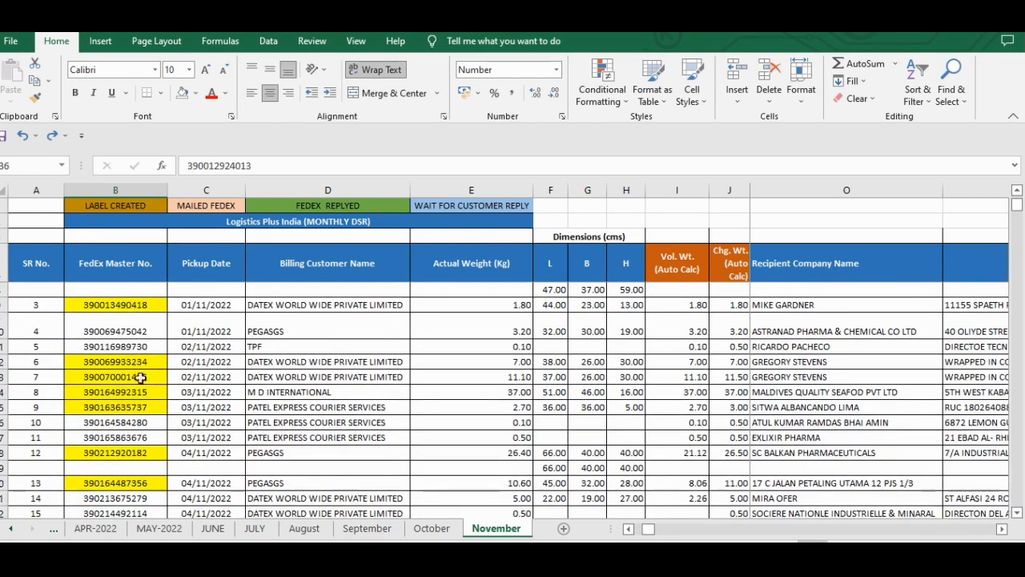
scroll(277, 337, down, 5)
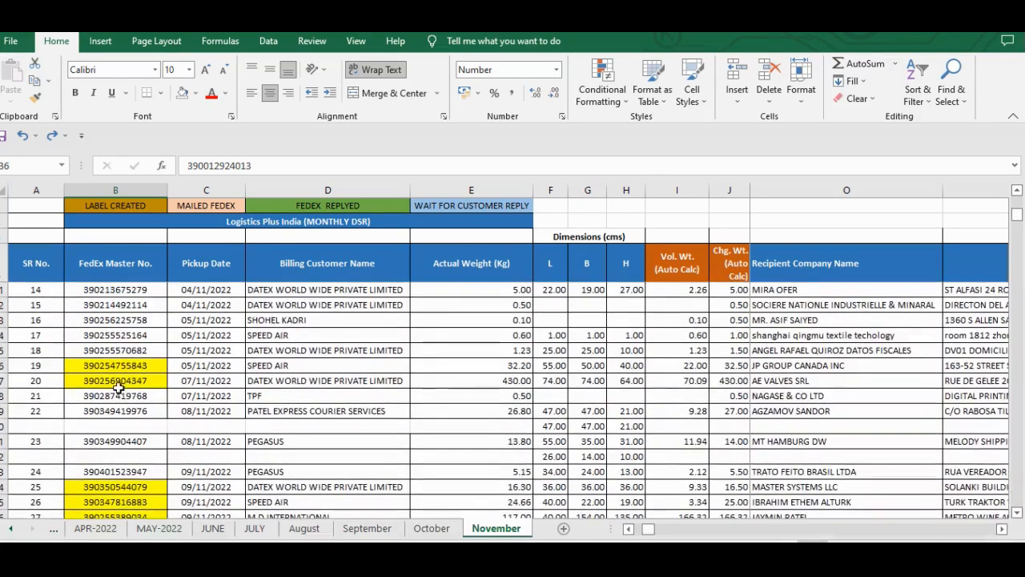
scroll(314, 358, up, 10)
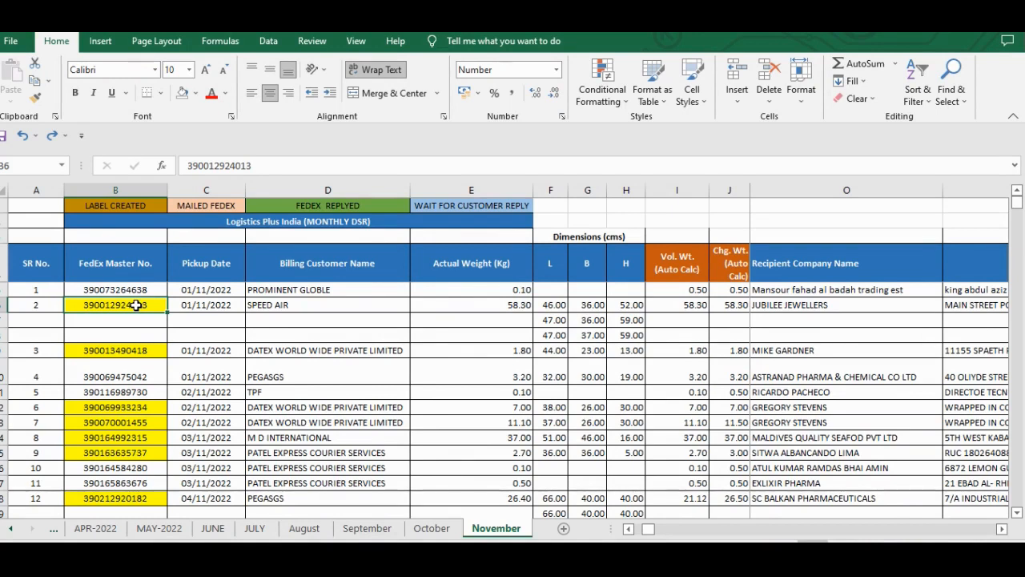
- Select the FedEx master numbers in column B from the first record in row 5 down to record 40 in row 49
click(134, 279)
click(134, 285)
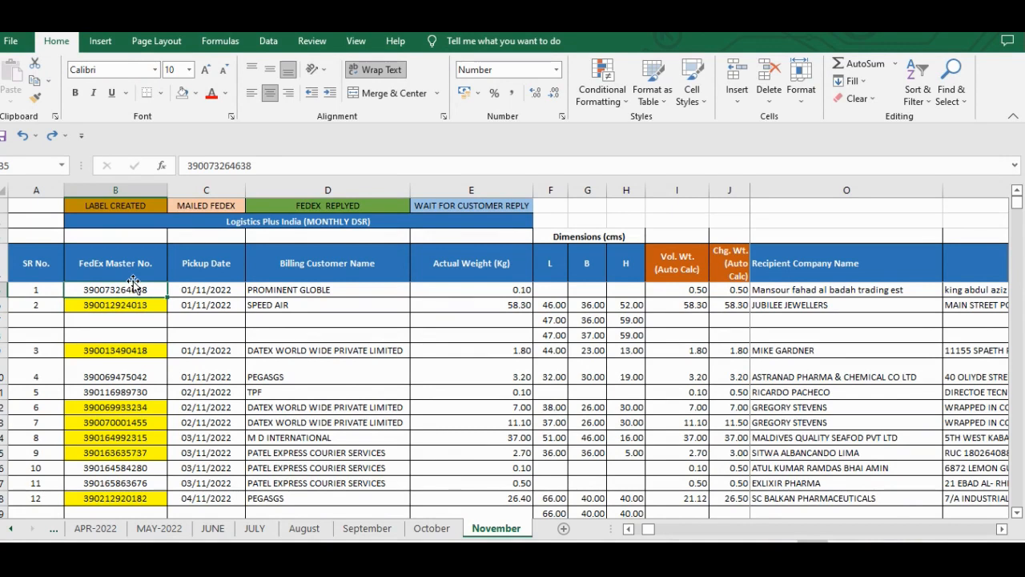
key(shift+Down)
key(shift+Down)
key(shift+Down)
key(shift+Down)
key(shift+Down)
key(shift+Down)
key(shift+Down)
key(shift+Down)
key(shift+Down)
key(shift+Down)
key(shift+Down)
key(shift+Down)
key(shift+Down)
key(shift+Down)
key(shift+Down)
key(shift+Down)
key(shift+Down)
key(shift+Down)
key(shift+Down)
key(shift+Down)
key(shift+Down)
key(shift+Down)
key(shift+Down)
key(shift+Down)
key(shift+Down)
key(shift+Down)
key(shift+Down)
key(shift+Down)
key(shift+Down)
key(shift+Down)
key(shift+Down)
key(shift+Down)
key(shift+Down)
key(shift+Down)
key(shift+Down)
key(shift+Down)
key(shift+Down)
key(shift+Down)
key(shift+Down)
key(shift+Down)
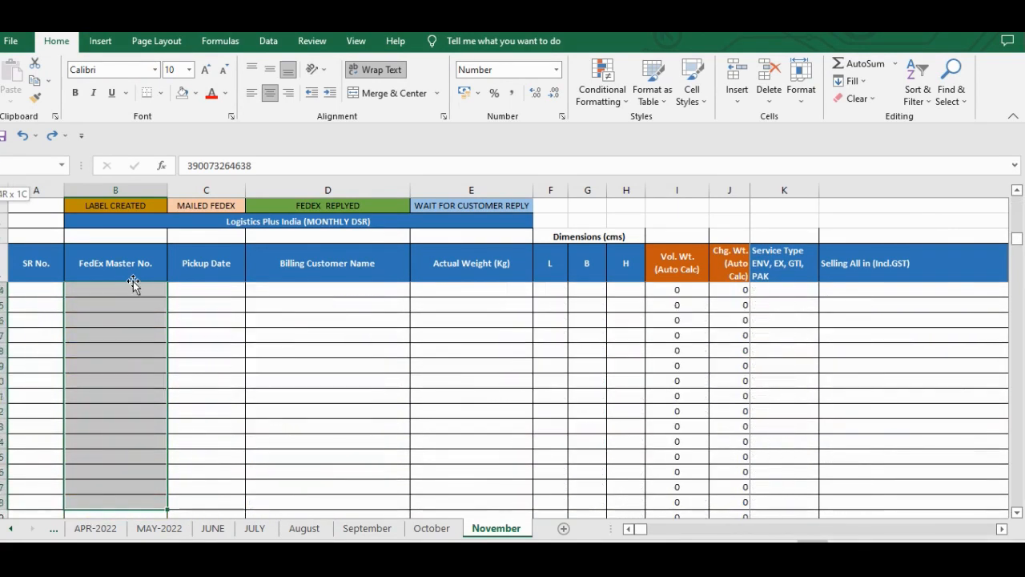
key(shift+Up)
key(shift+Up)
key(ctrl+q)
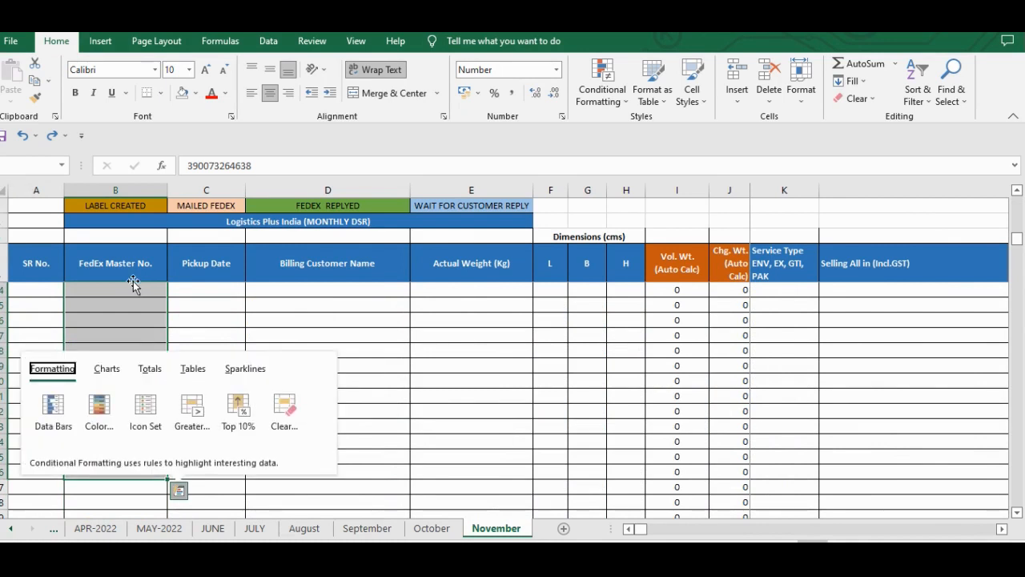
key(Escape)
key(Up)
key(Down)
key(Down)
key(Up)
key(ctrl+shift+Down)
key(ctrl+shift+Down)
key(ctrl+shift+Down)
key(ctrl+shift+Down)
key(ctrl+shift+Down)
key(ctrl+shift+Down)
key(ctrl+shift+Down)
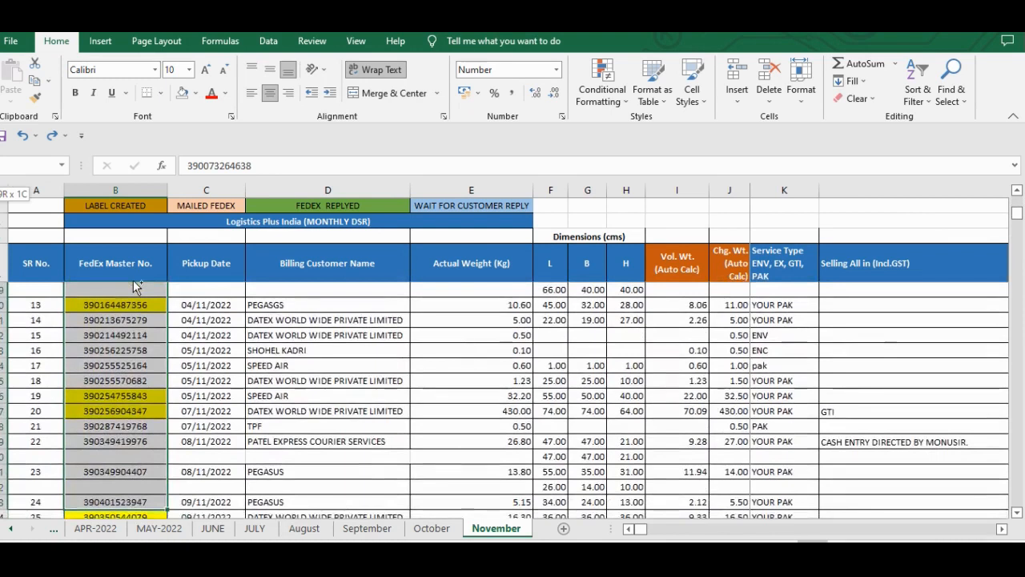
key(ctrl+shift+Down)
key(ctrl+shift+Down)
key(ctrl+shift+Up)
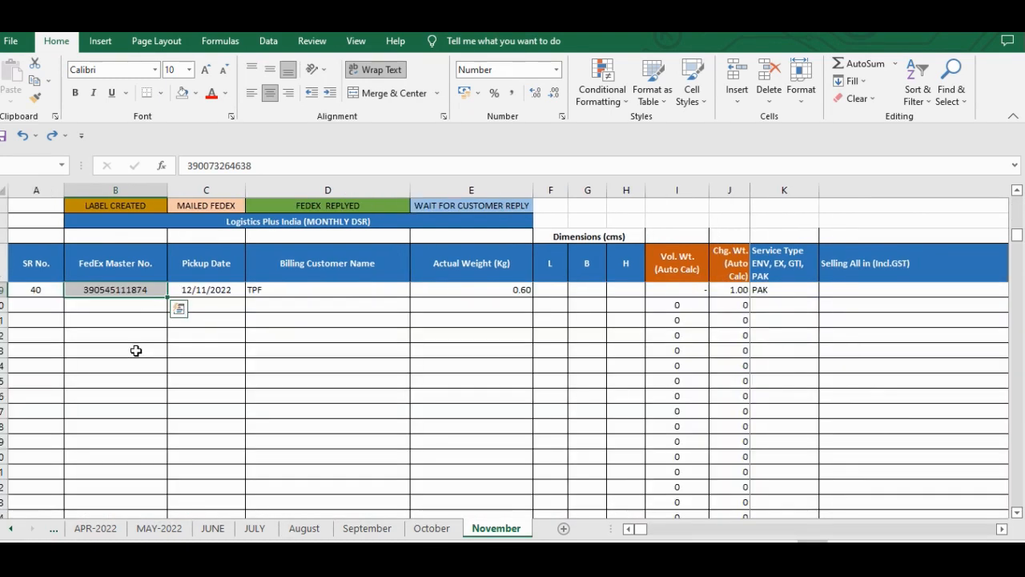
- Try removing the fill color from the selected FedEx master numbers, and undo the change
key(alt)
key(h)
key(h)
key(n)
scroll(136, 350, up, 13)
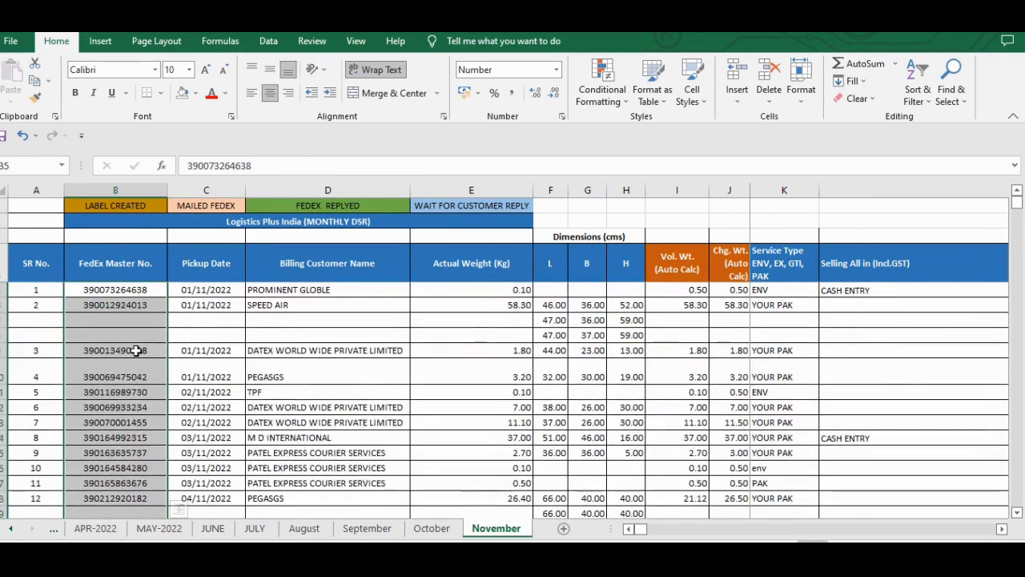
key(ctrl+z)
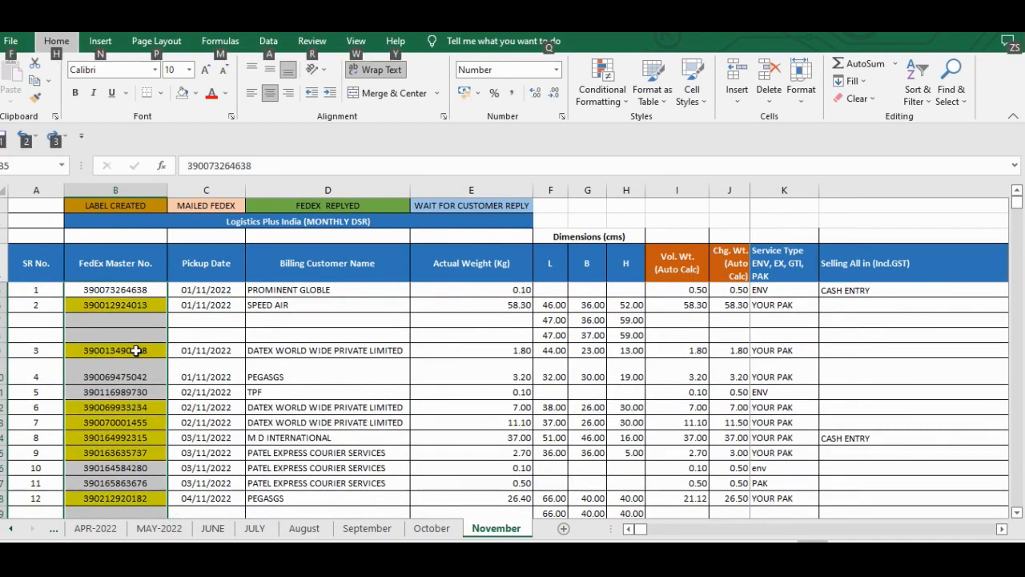
- Remove the fill color from the selected FedEx master numbers, check the cleared column and move the selection to D3
key(alt+h)
key(h)
key(n)
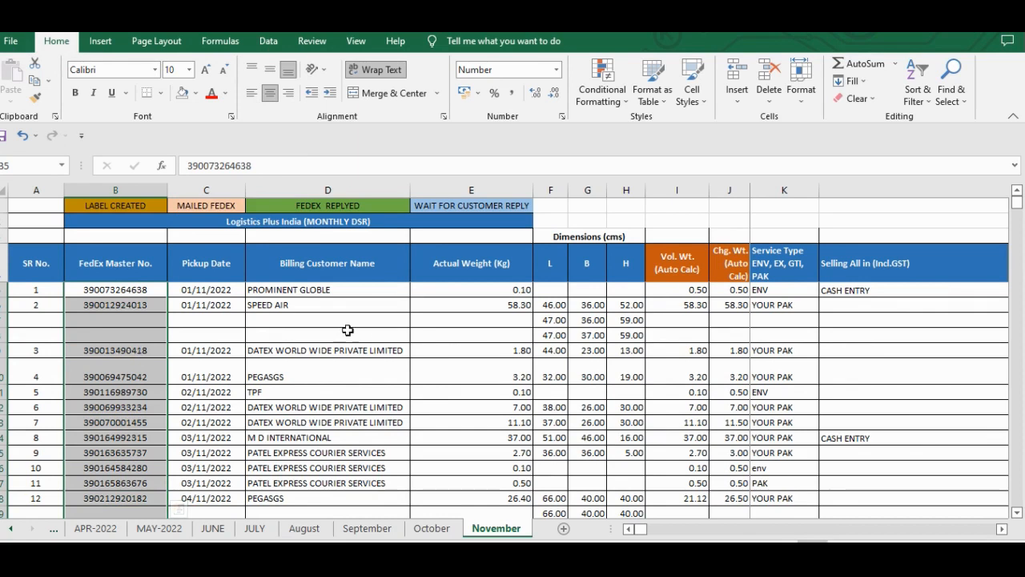
scroll(128, 365, down, 3)
scroll(127, 366, down, 3)
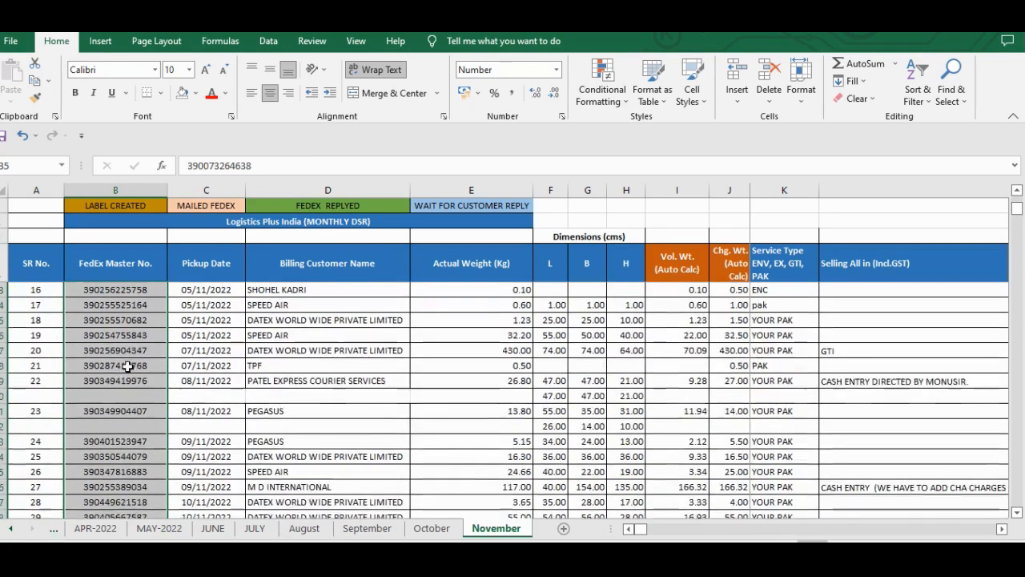
scroll(127, 366, down, 1)
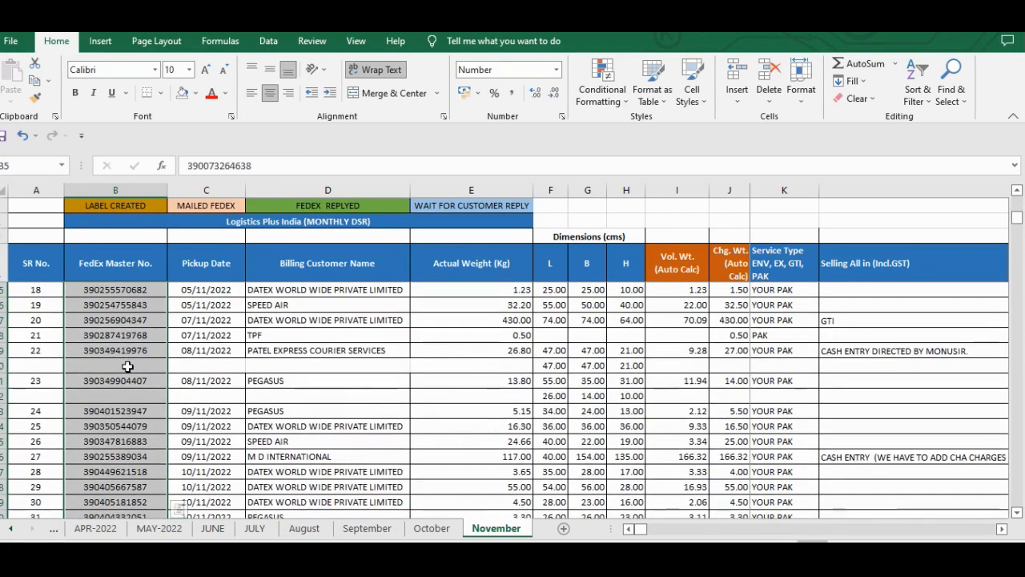
scroll(127, 365, down, 1)
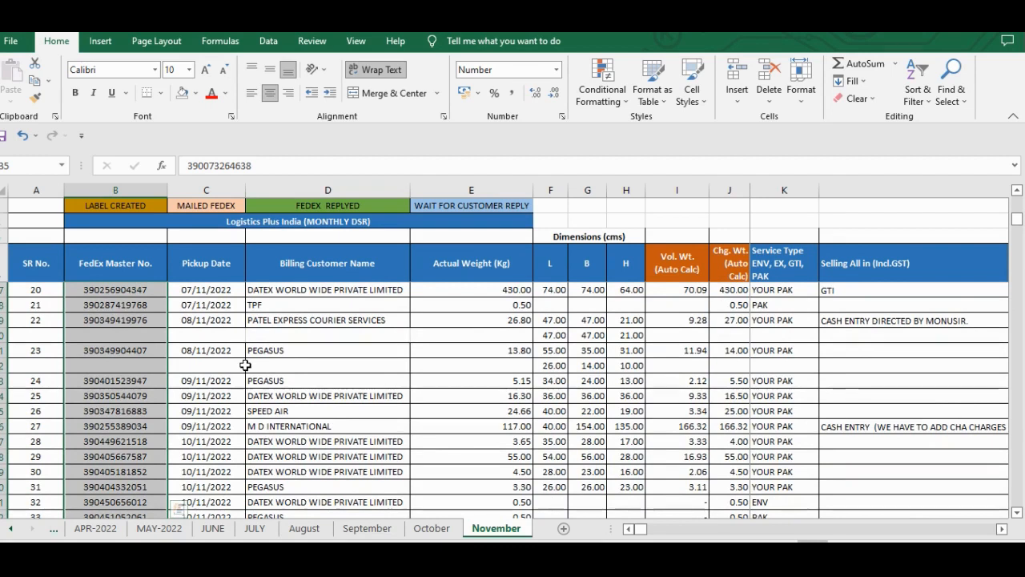
key(Right)
key(Right)
key(Up)
key(Up)
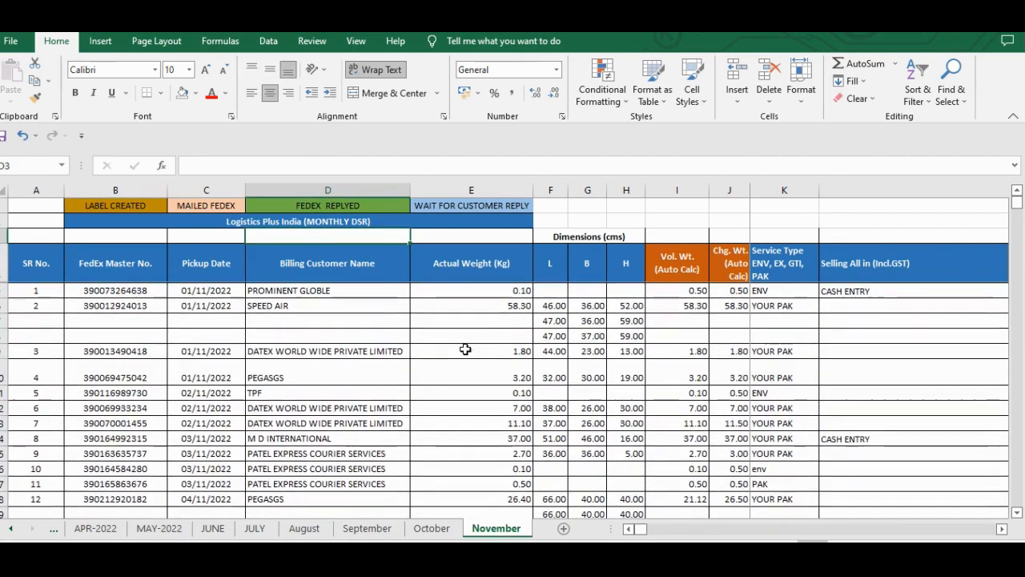
- View row 8 from the dimension columns out to Recipient postal, back to column G, and across to Recipient country/territory
click(549, 336)
key(Right)
key(Right)
key(Right)
key(Right)
key(Right)
key(Right)
key(Right)
key(Right)
key(Right)
key(Right)
key(Right)
key(Right)
key(Right)
key(Right)
key(Right)
key(Right)
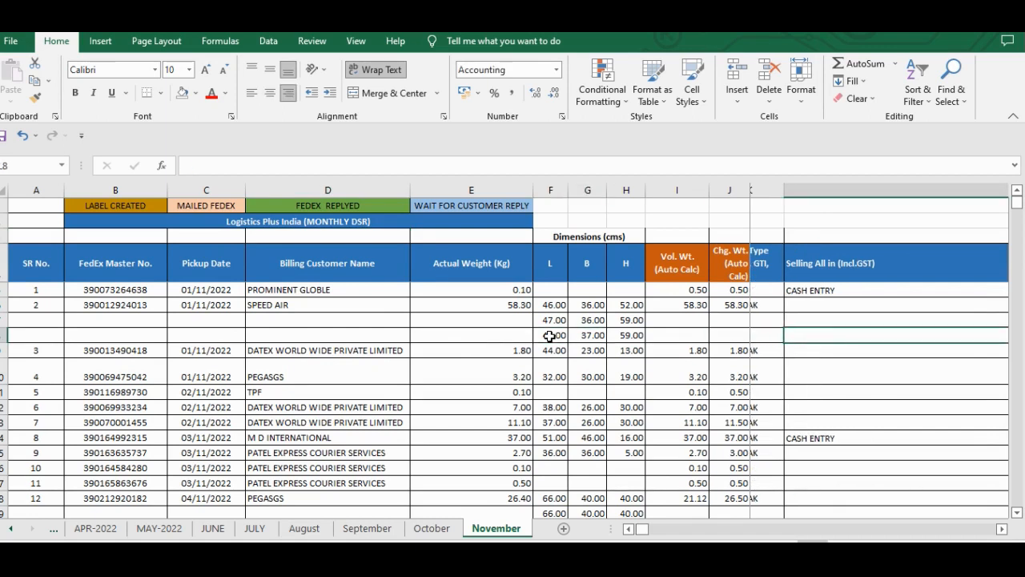
key(Left)
key(Left)
key(Left)
key(Left)
key(Left)
key(Left)
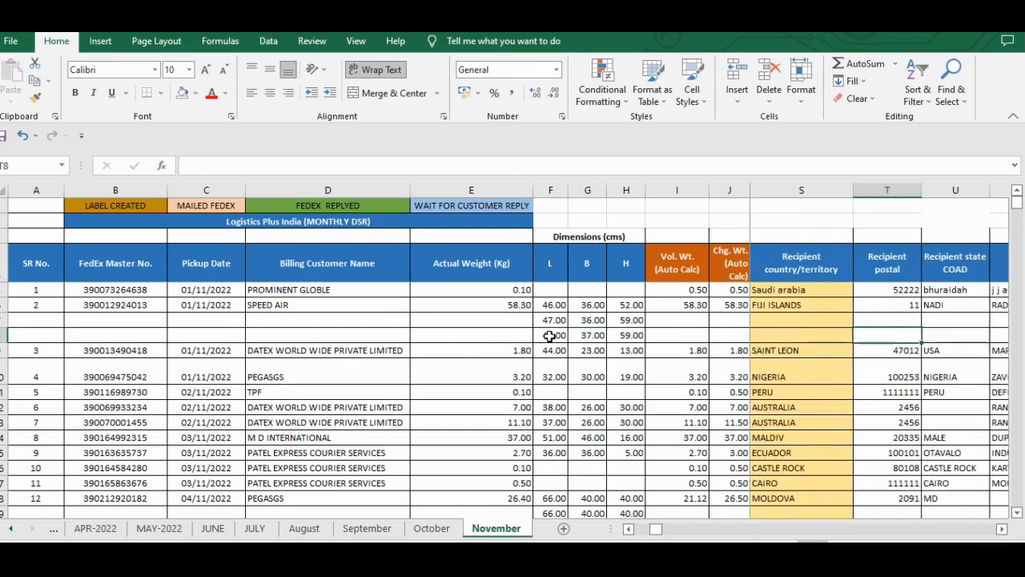
key(Left)
key(Left)
key(Left)
key(Left)
key(Left)
key(Left)
key(Left)
key(Left)
key(Left)
key(Left)
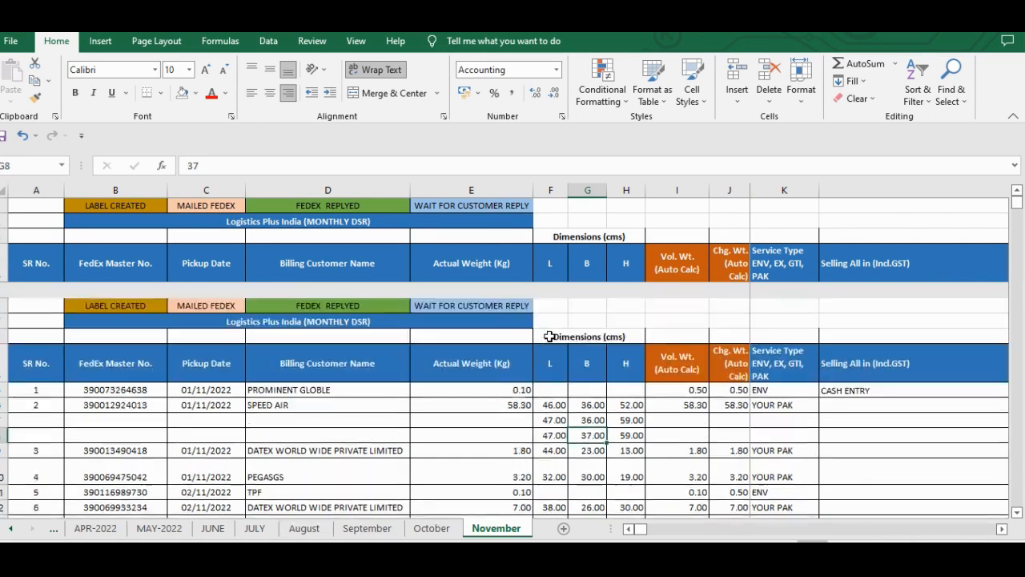
key(Right)
key(Right)
key(Right)
key(Right)
key(Right)
key(Right)
key(Right)
key(Right)
key(Right)
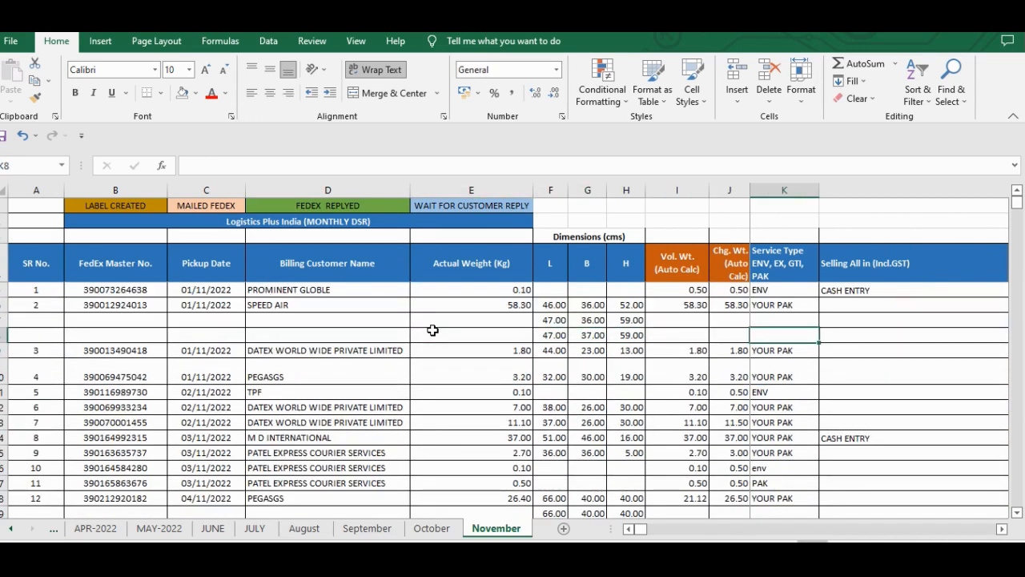
key(Right)
key(Right)
key(Right)
key(Right)
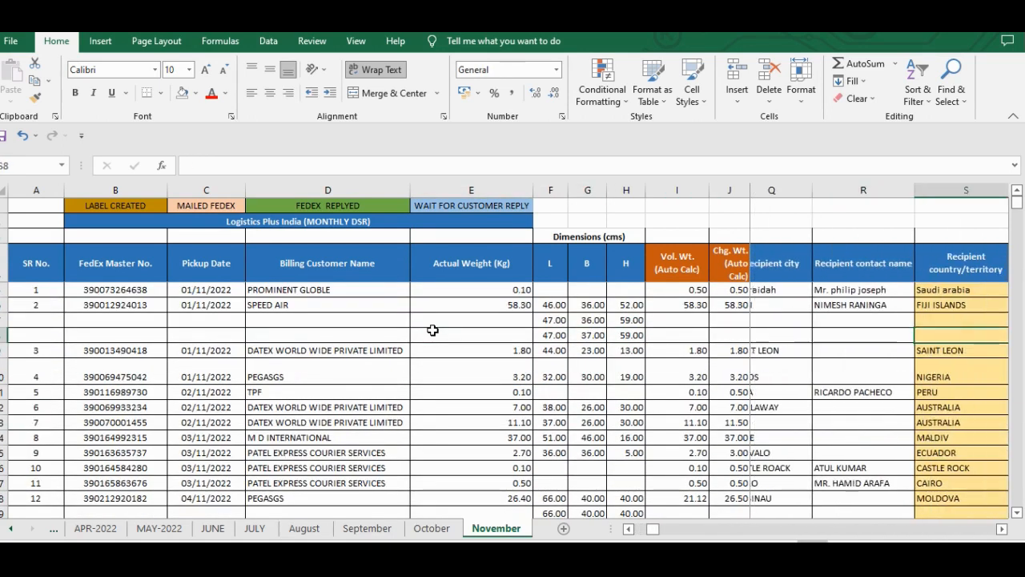
- Remove the fill color from every cell of the November sheet and deselect the sheet
key(ctrl+a)
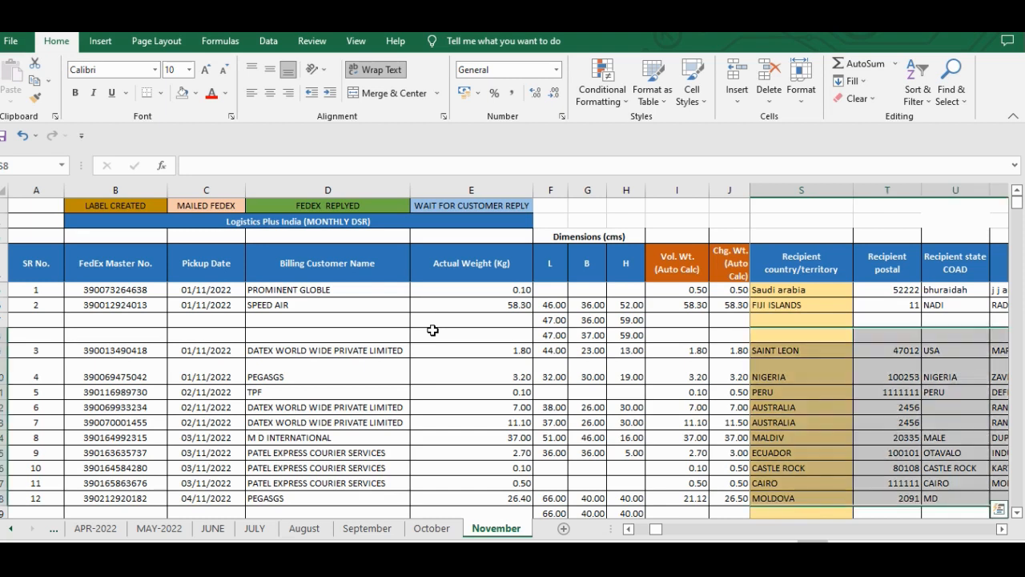
key(ctrl+a)
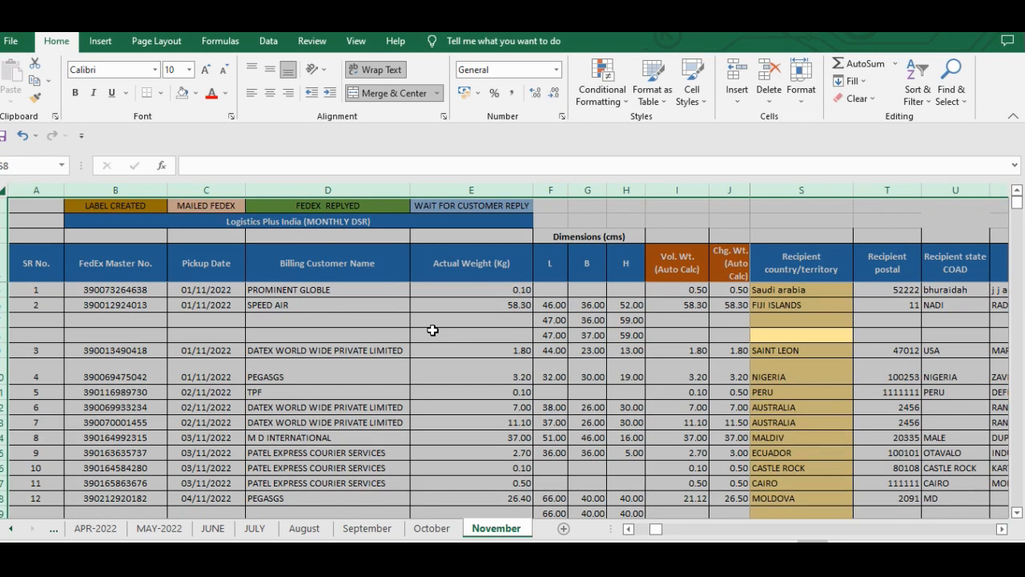
key(alt)
key(h)
key(h)
key(n)
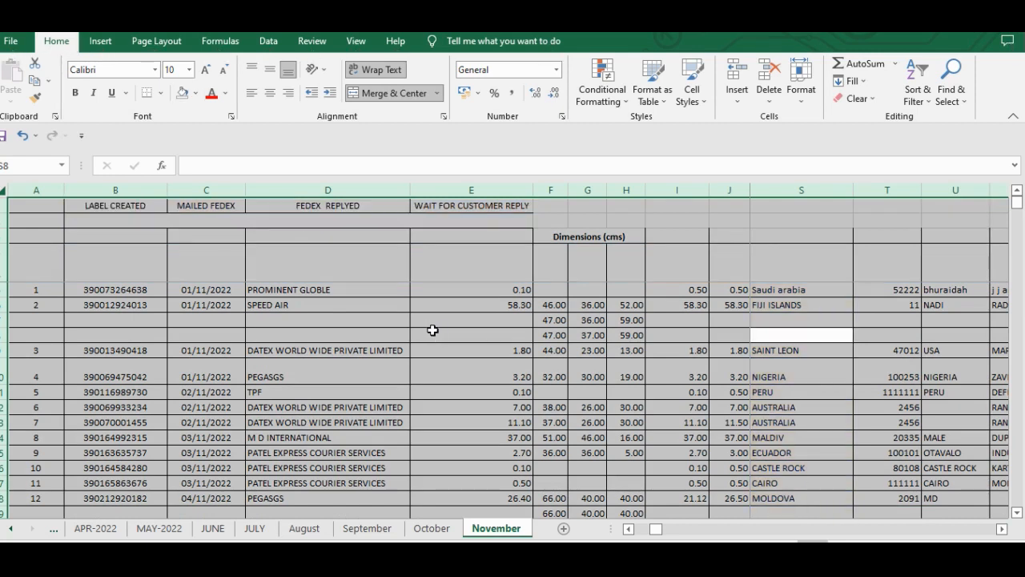
key(ctrl+Home)
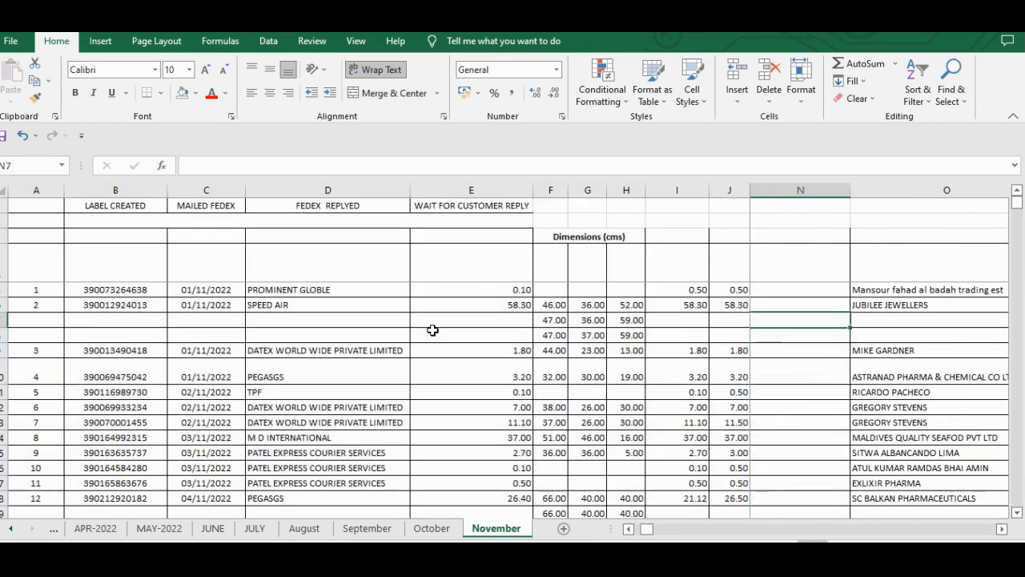
- Try changing the font color of header row 4 to black and deselect the row
key(Down)
key(ctrl+Left)
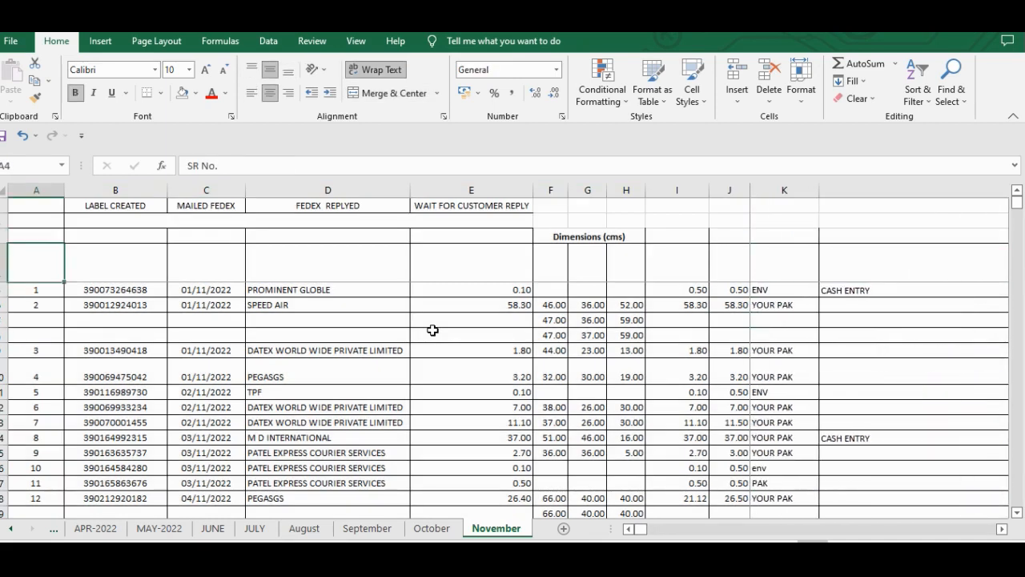
key(Right)
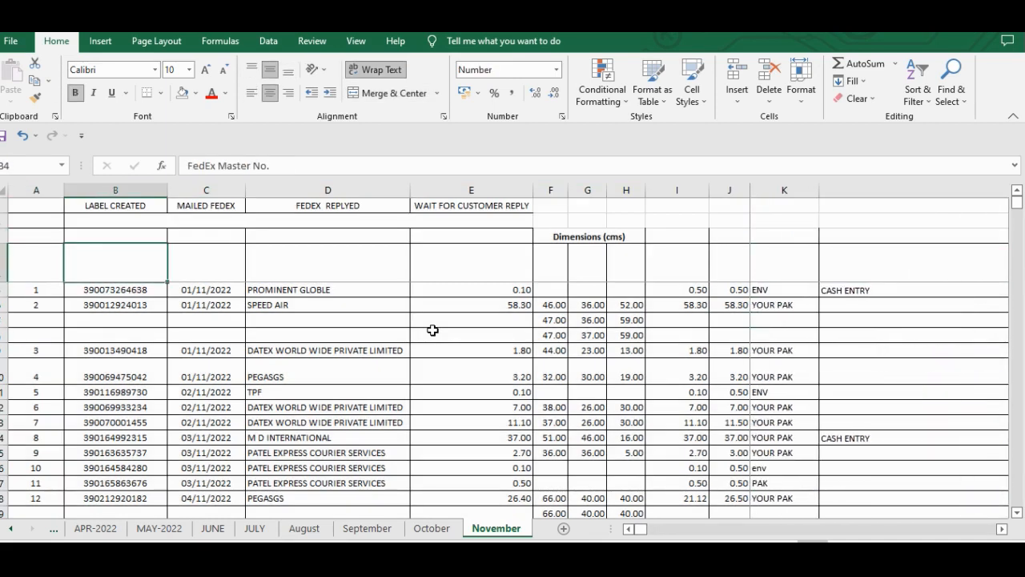
key(shift+space)
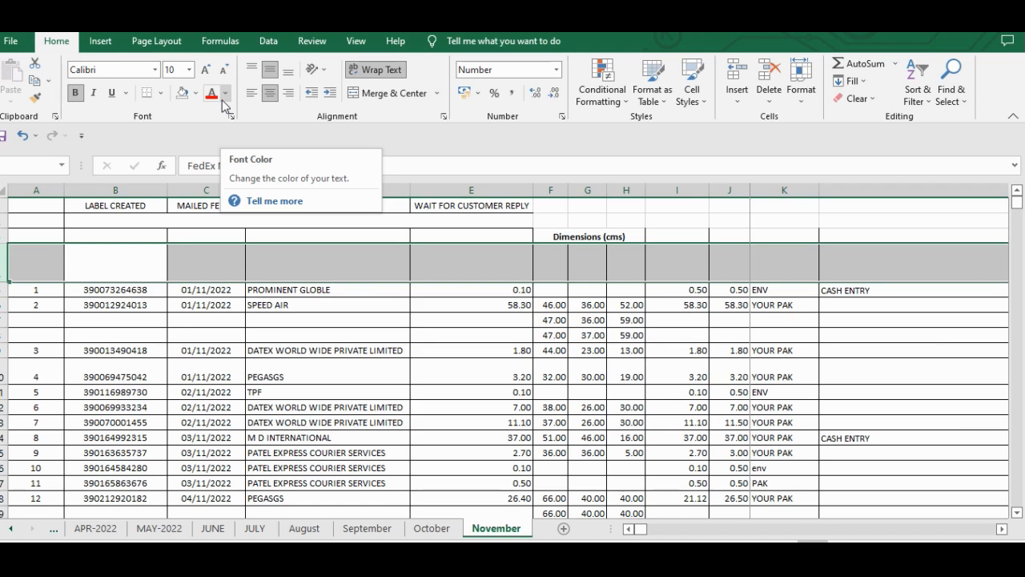
click(224, 96)
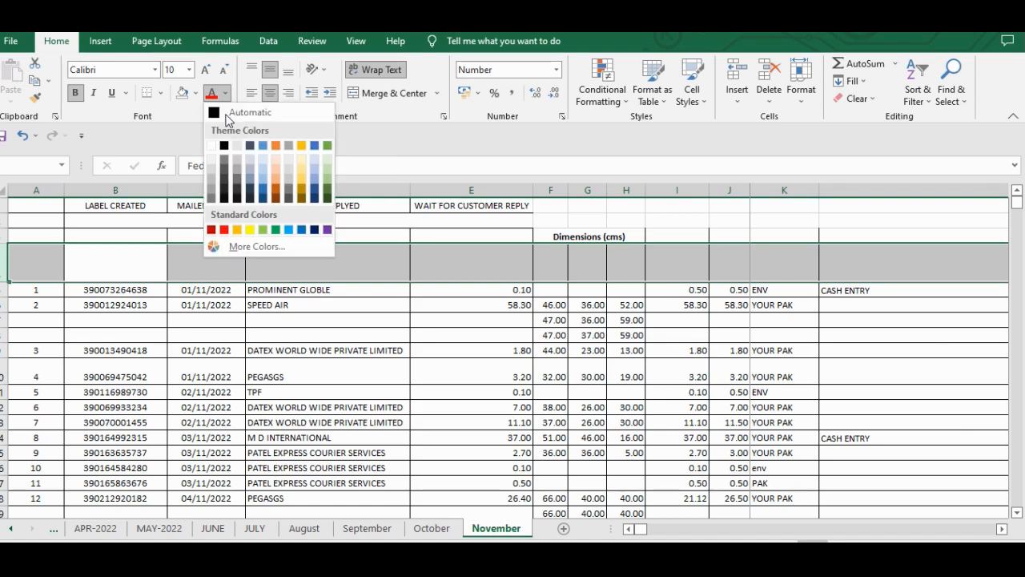
click(225, 147)
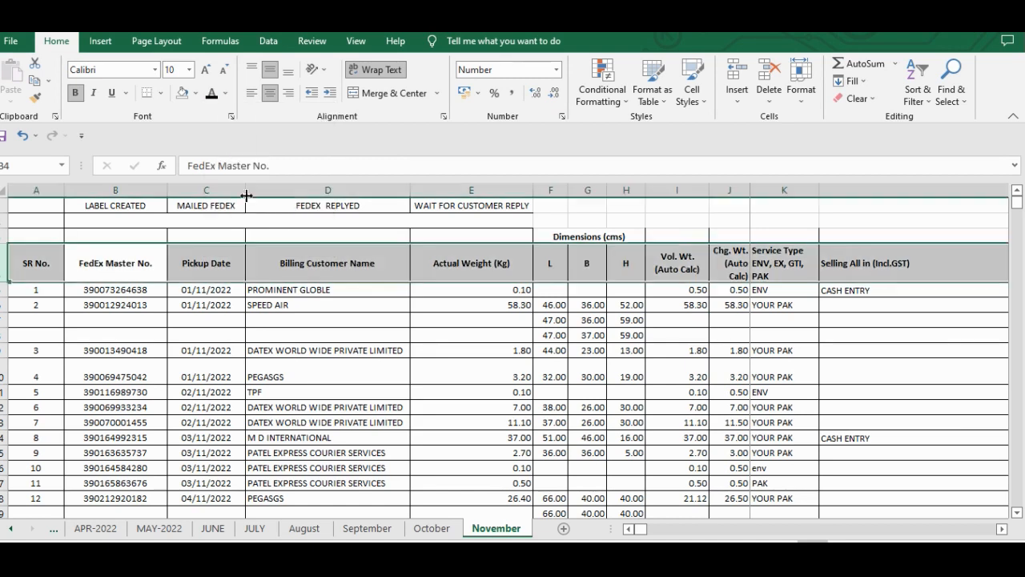
click(437, 304)
key(Up)
key(Up)
key(Up)
key(Up)
key(Up)
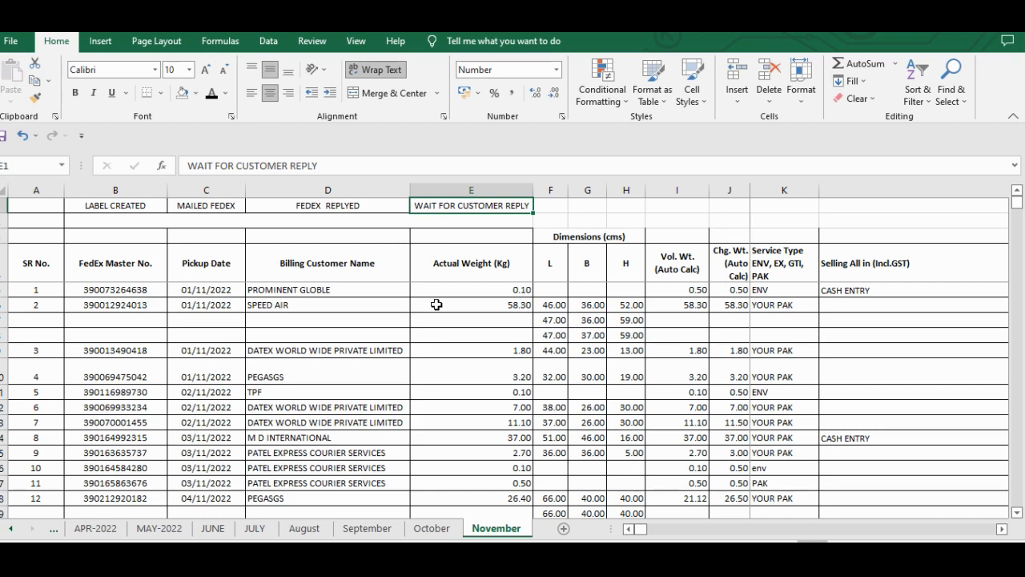
- Undo the header font color change and the sheet-wide fill removal, then select the first Recipient country/territory entry in S5
key(ctrl+z)
key(ctrl+z)
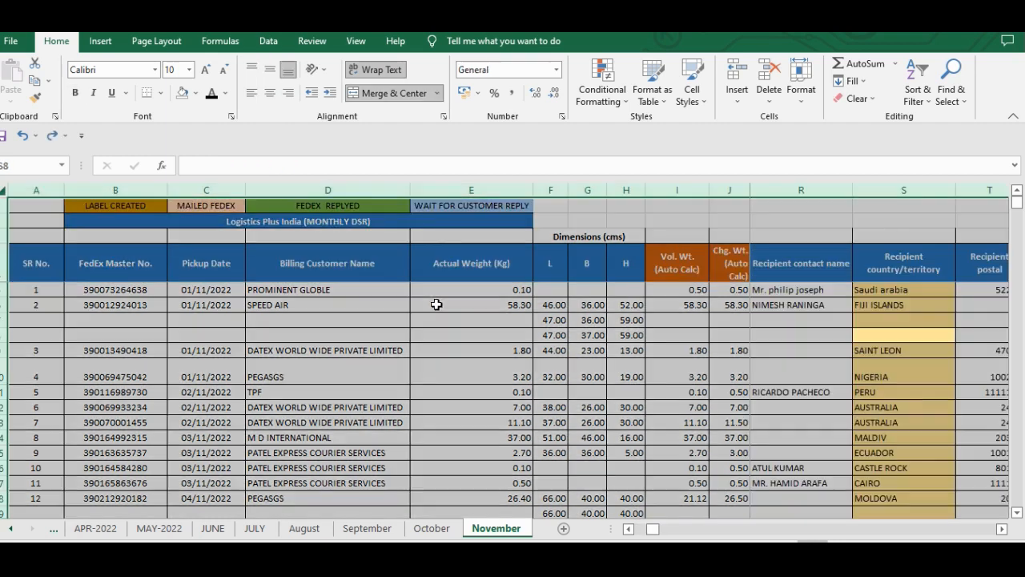
key(ctrl+y)
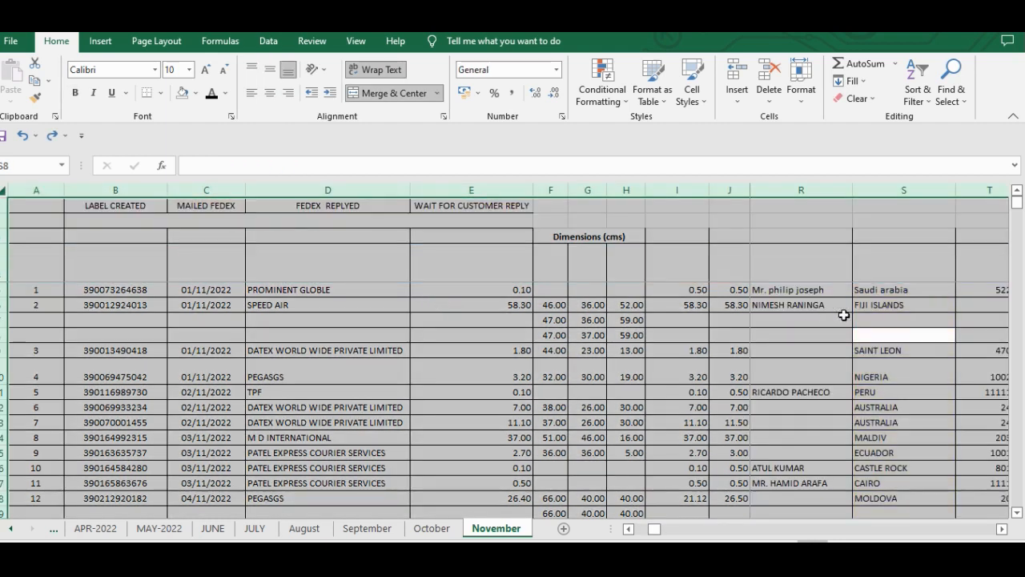
click(879, 293)
key(ctrl+z)
click(880, 293)
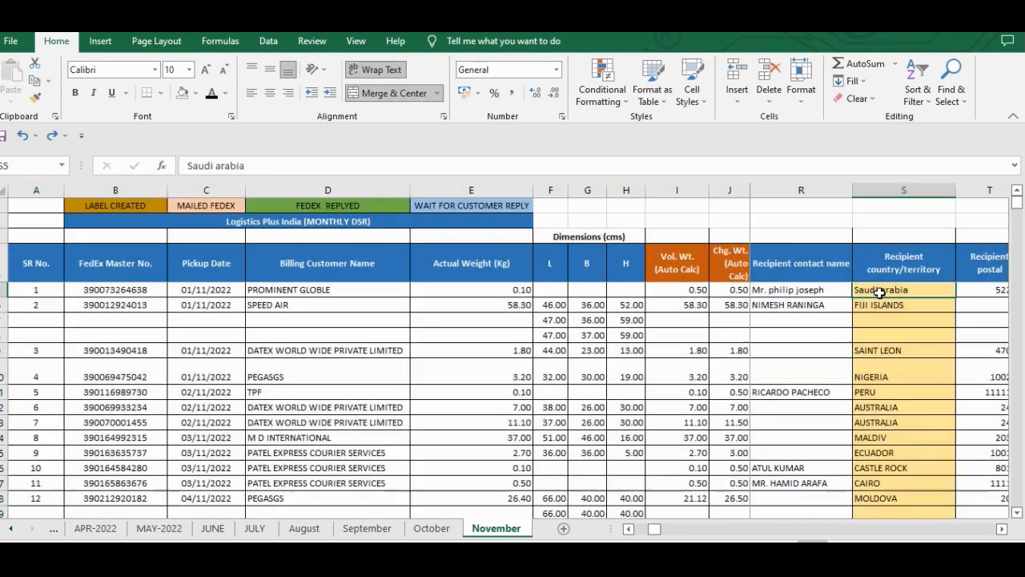
key(Up)
key(Up)
key(Right)
key(Right)
key(Left)
key(Left)
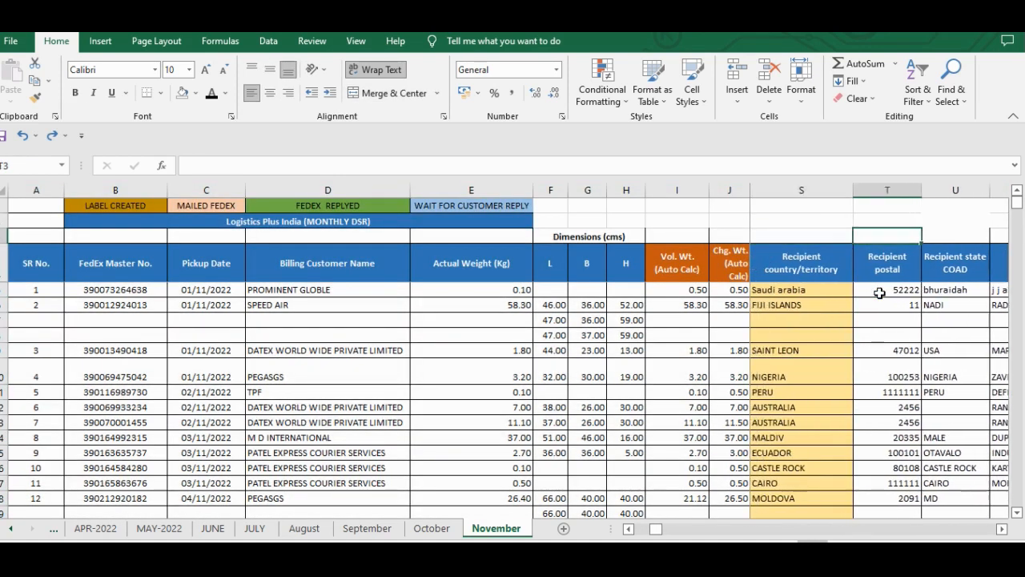
key(Down)
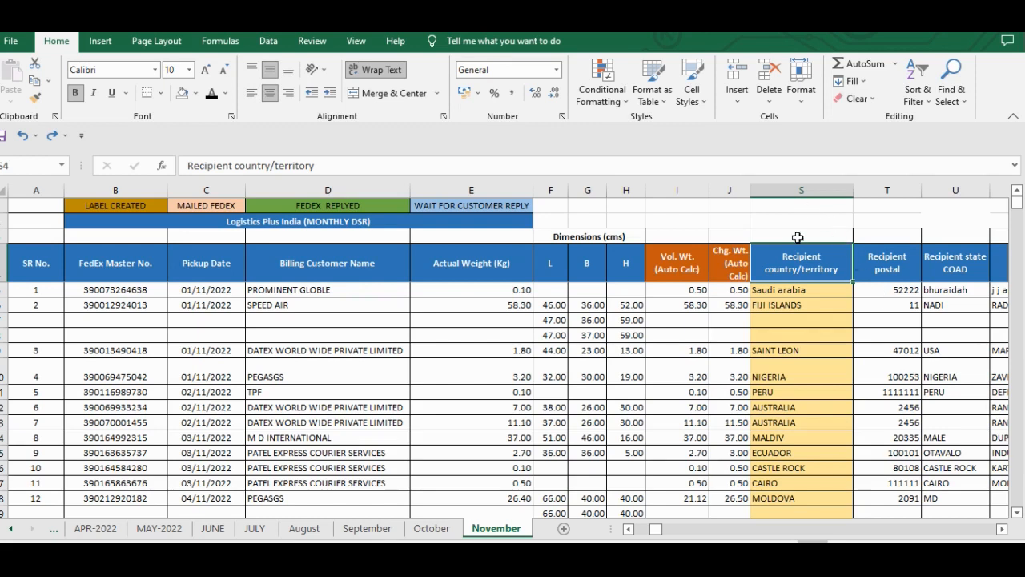
click(796, 210)
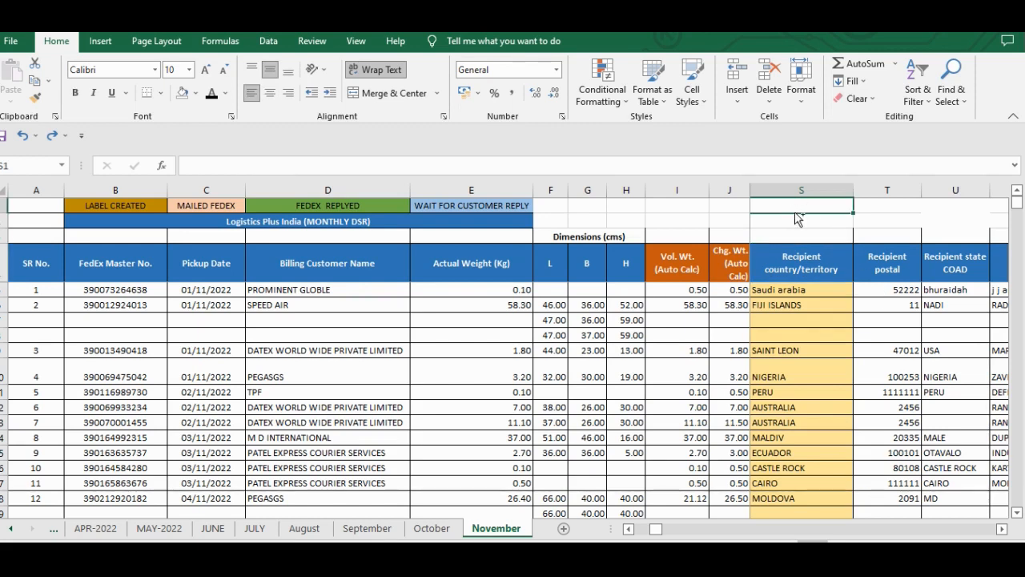
key(ctrl+space)
key(Down)
key(Down)
key(Down)
key(Down)
key(Down)
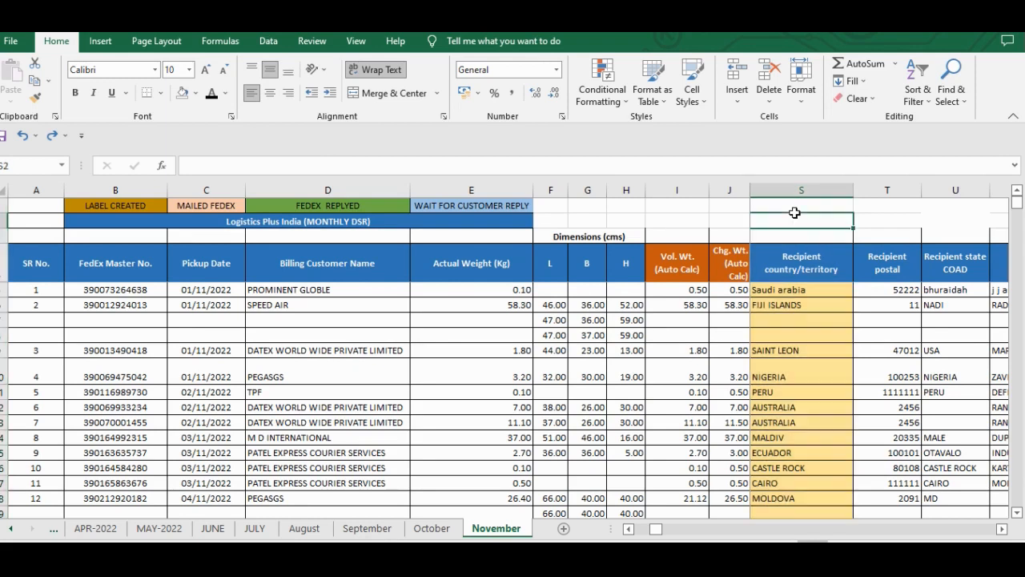
key(Up)
key(Up)
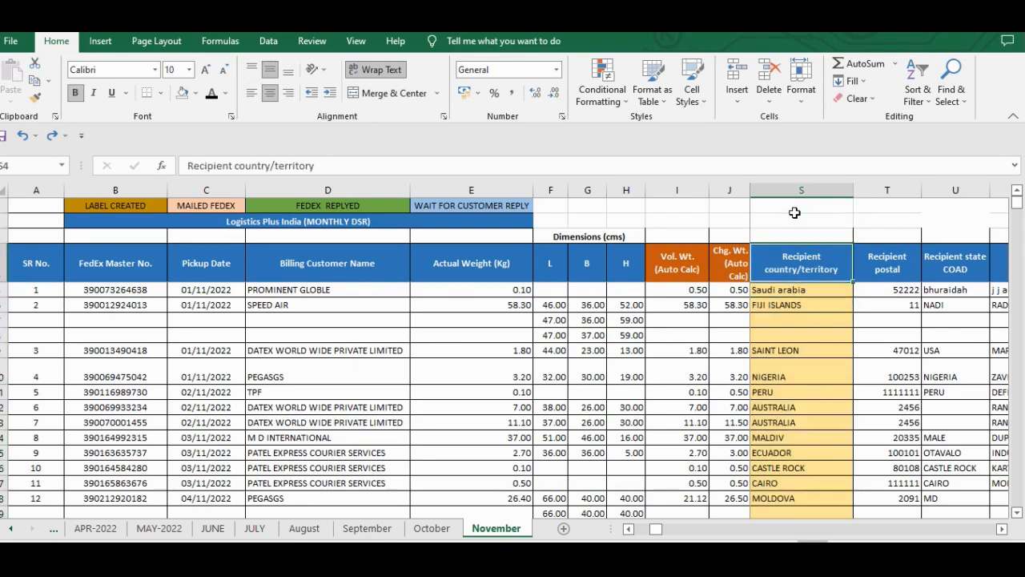
- Remove the fill color from the Recipient country/territory column, from S5 down to the last row of the sheet
key(Down)
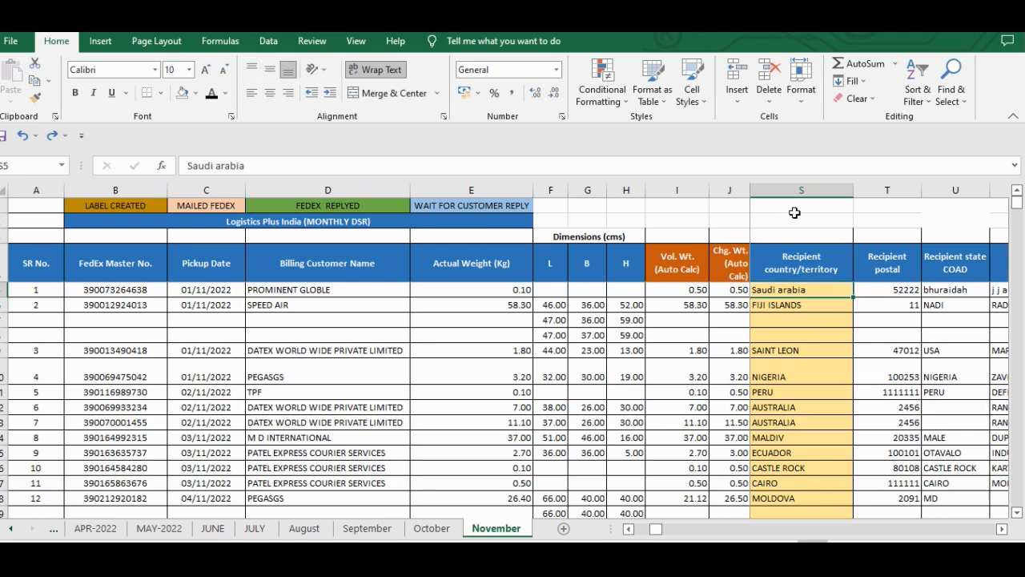
key(Down)
key(Up)
key(ctrl+shift+Down)
key(ctrl+shift+Down)
key(ctrl+shift+Down)
key(ctrl+shift+Down)
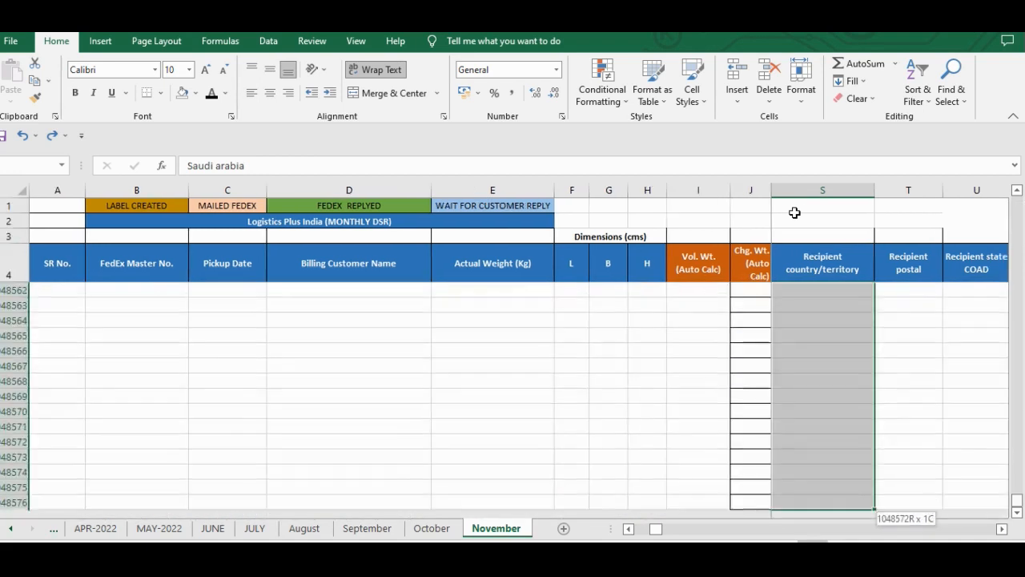
key(ctrl+shift+Up)
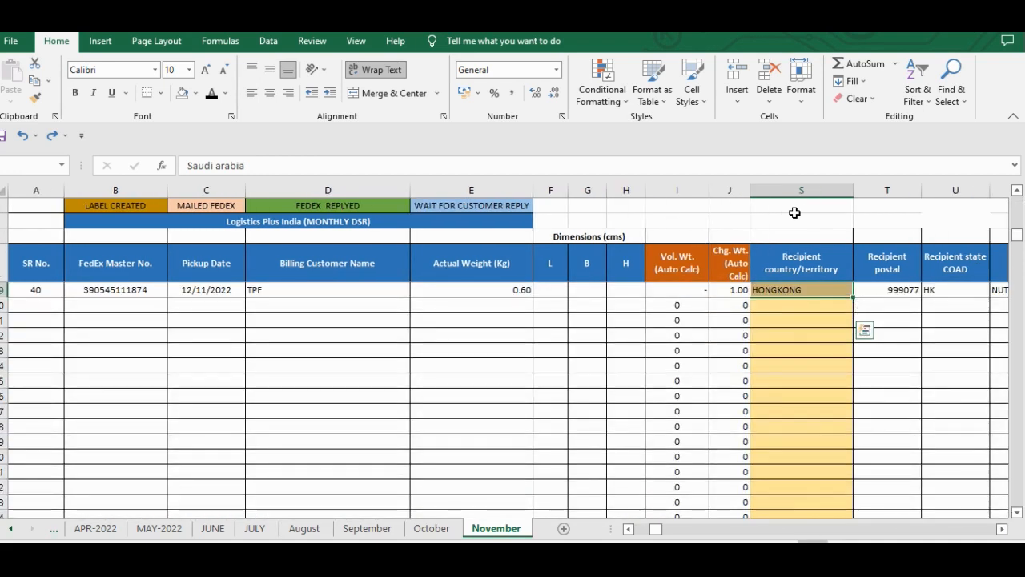
key(ctrl+shift+Down)
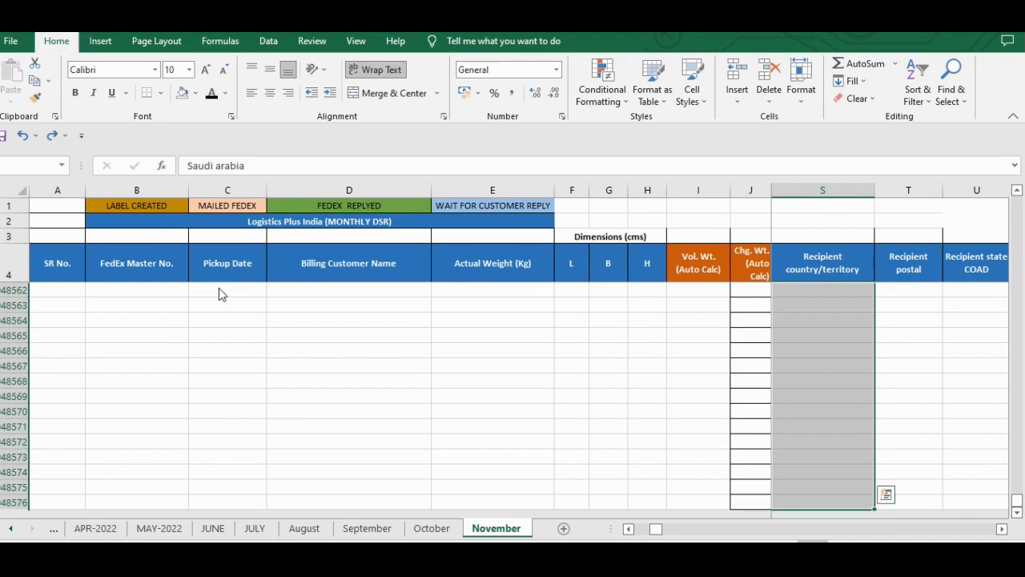
scroll(580, 303, up, 3)
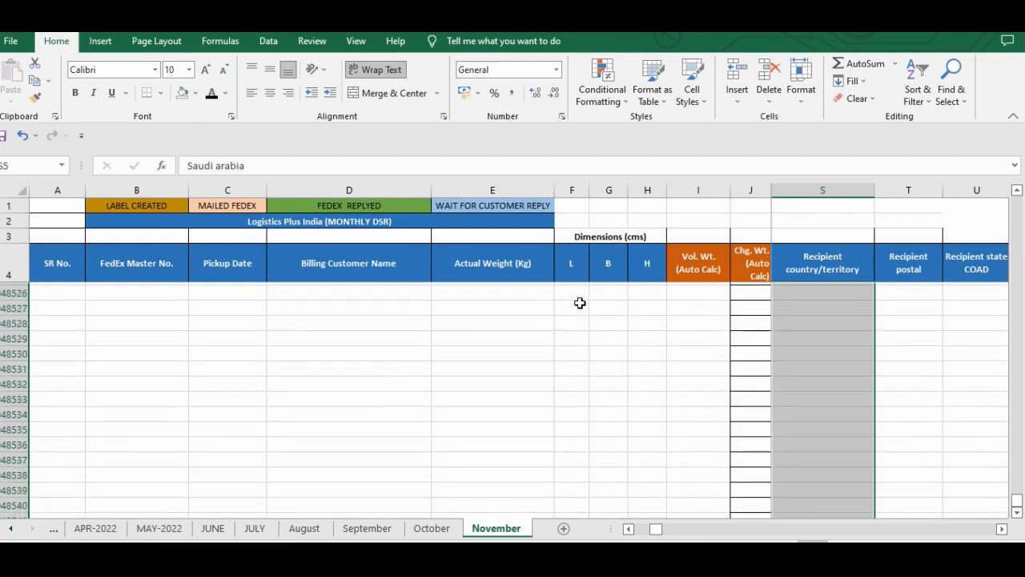
- Go back to header row 4 and review its headings from Service Type across to the shipper columns and Remarks
click(760, 350)
key(ctrl+Up)
key(Right)
key(ctrl+Up)
key(ctrl+Up)
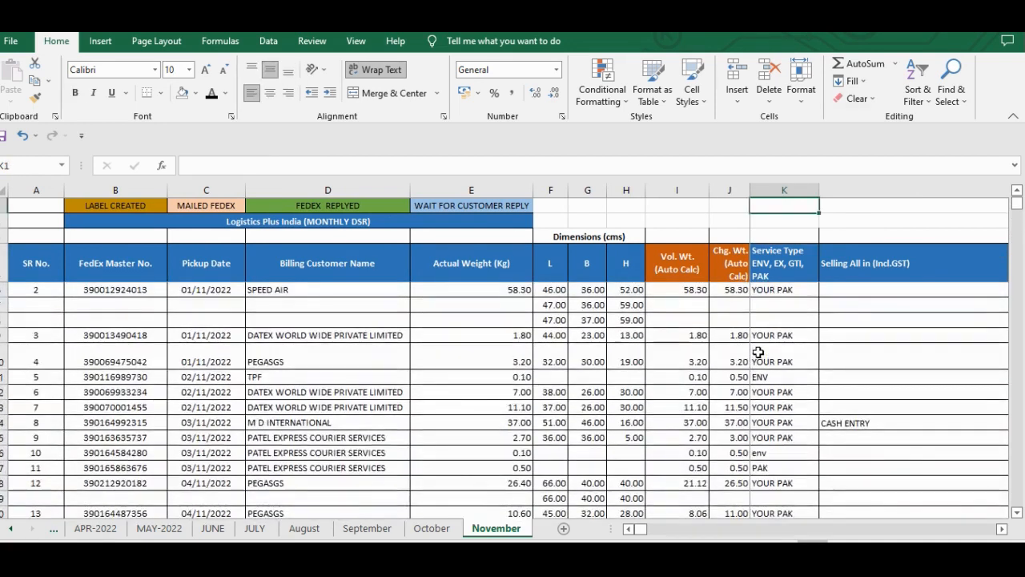
key(ctrl+Down)
key(Right)
key(Right)
key(Right)
key(Right)
key(Right)
key(Right)
key(Right)
key(Right)
key(Right)
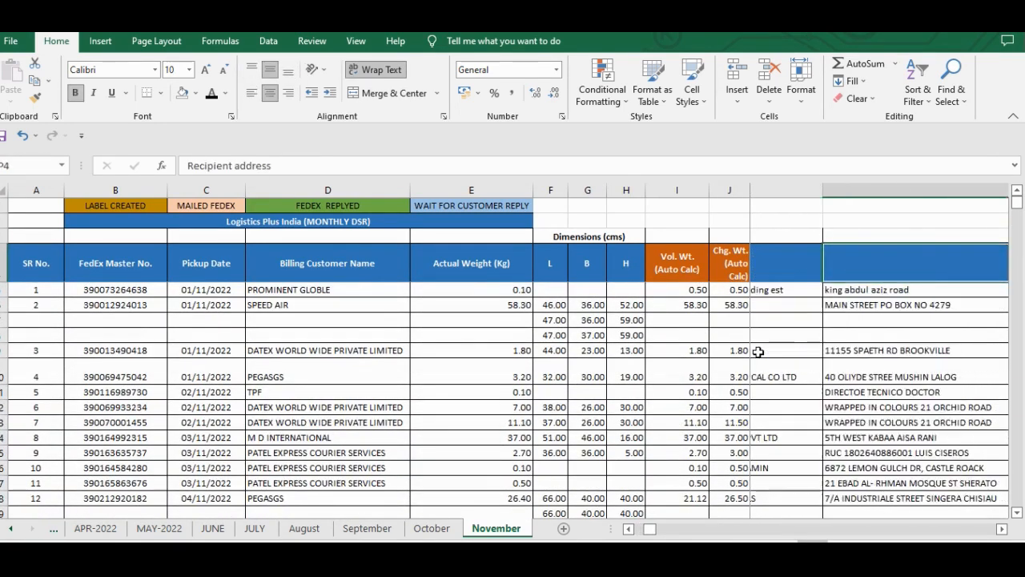
key(Right)
key(Right)
key(Right)
key(Right)
key(Right)
key(Right)
key(ctrl+Left)
key(Right)
key(Right)
key(Right)
key(Right)
key(Right)
key(Right)
key(Right)
key(Right)
key(Right)
key(Right)
key(Right)
key(Right)
key(Right)
key(Right)
key(Right)
key(Right)
key(Right)
key(Right)
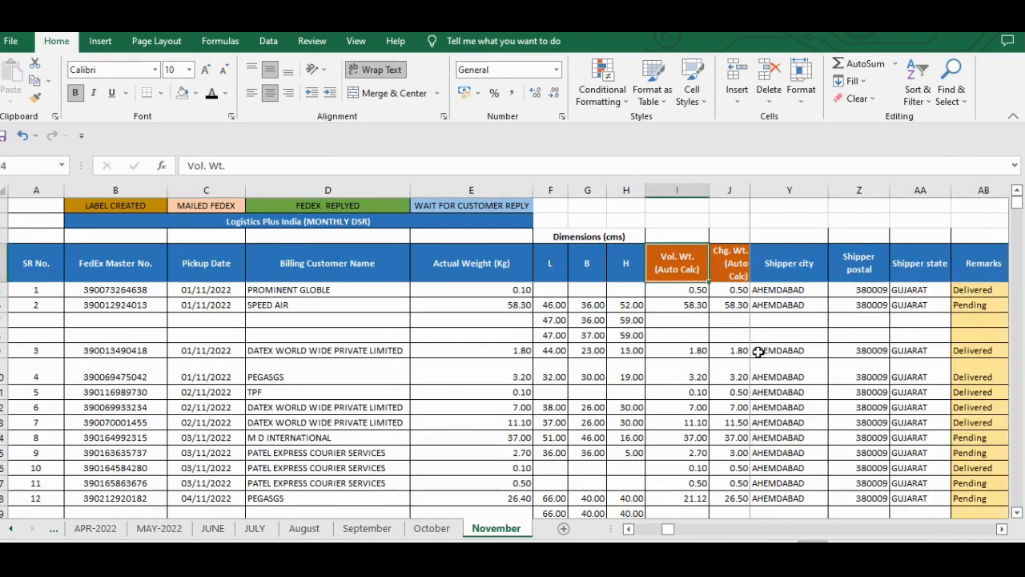
- Turn off text wrapping for the whole of header row 4, starting from SR No
key(ctrl+Left)
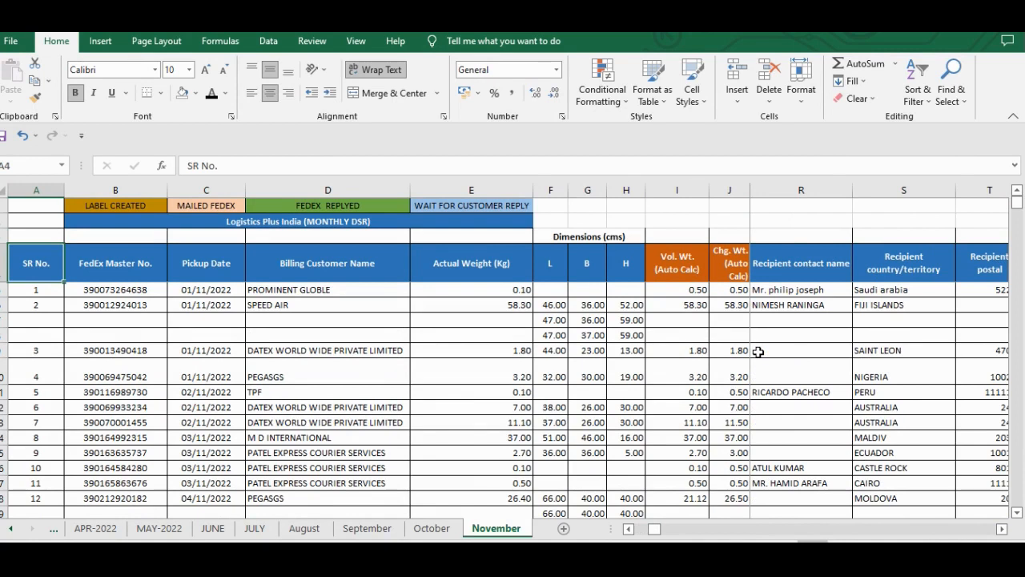
key(shift+space)
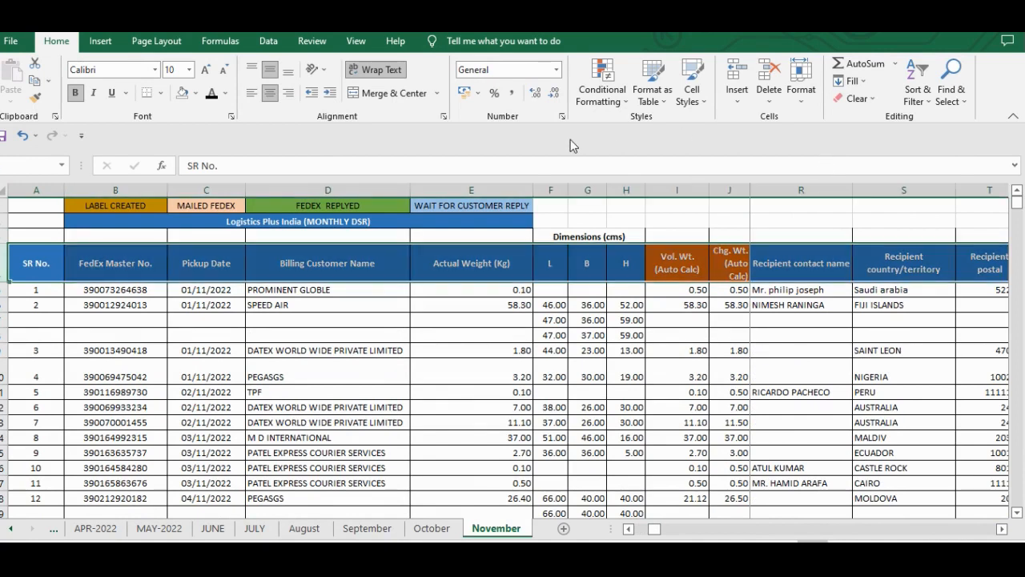
click(374, 70)
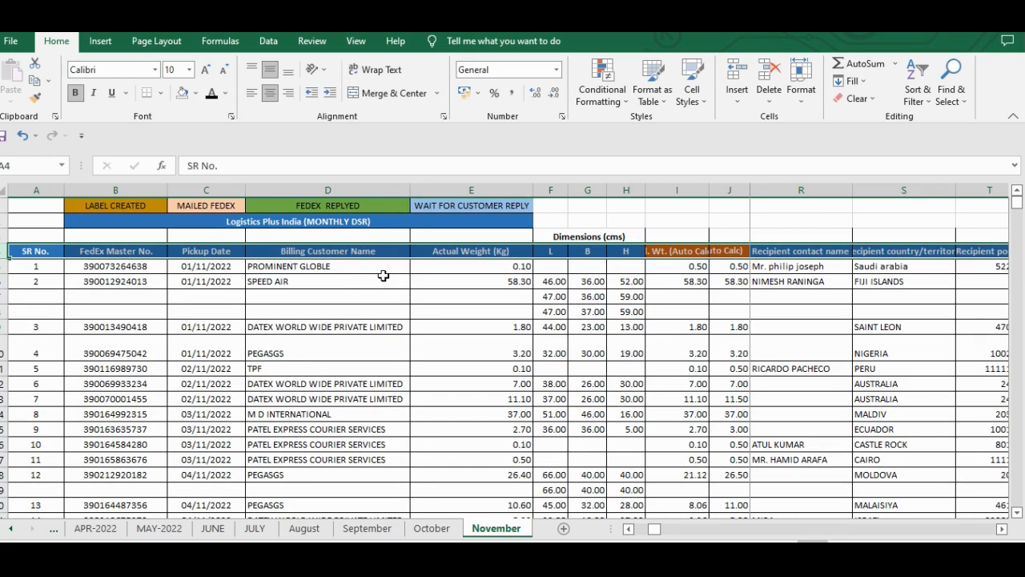
- AutoFit the width of every column on the November sheet
key(ctrl+a)
key(alt+h)
key(o)
key(i)
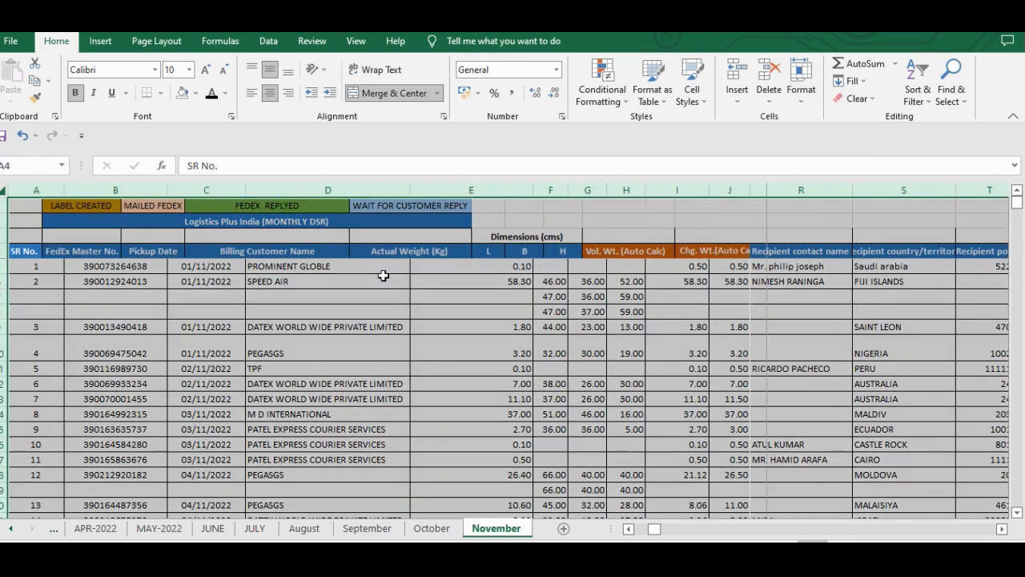
- Check the header fit in row 4 from FedEx Master No. across the dimension, weight and recipient columns to Remarks
key(Right)
key(Right)
key(Right)
key(Right)
key(Right)
key(Right)
key(Right)
key(Right)
key(Right)
key(Right)
key(Right)
key(Right)
key(Right)
key(Right)
key(Right)
key(Right)
key(Right)
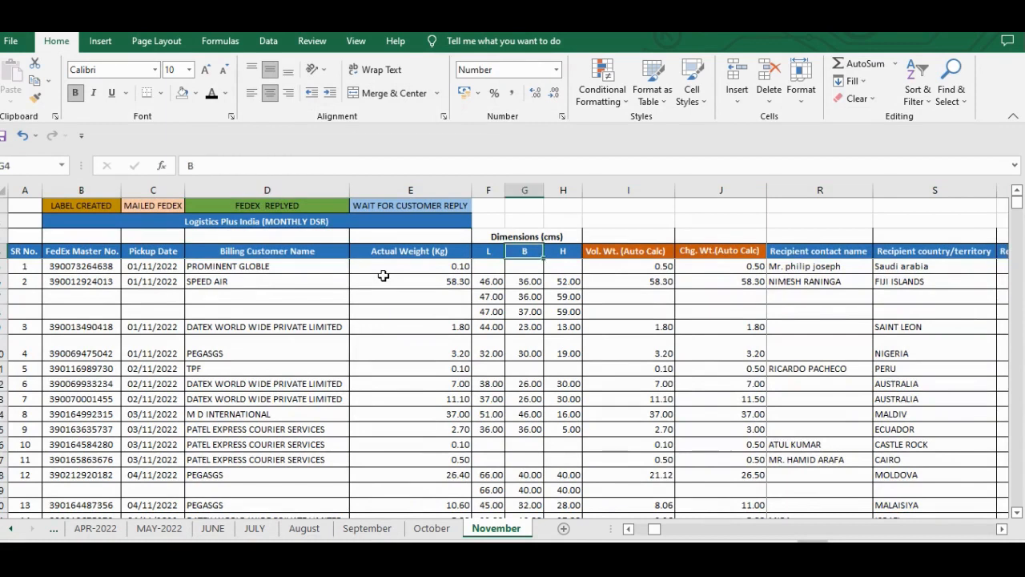
key(Right)
key(Right)
key(Right)
key(Right)
key(Right)
key(Right)
key(Right)
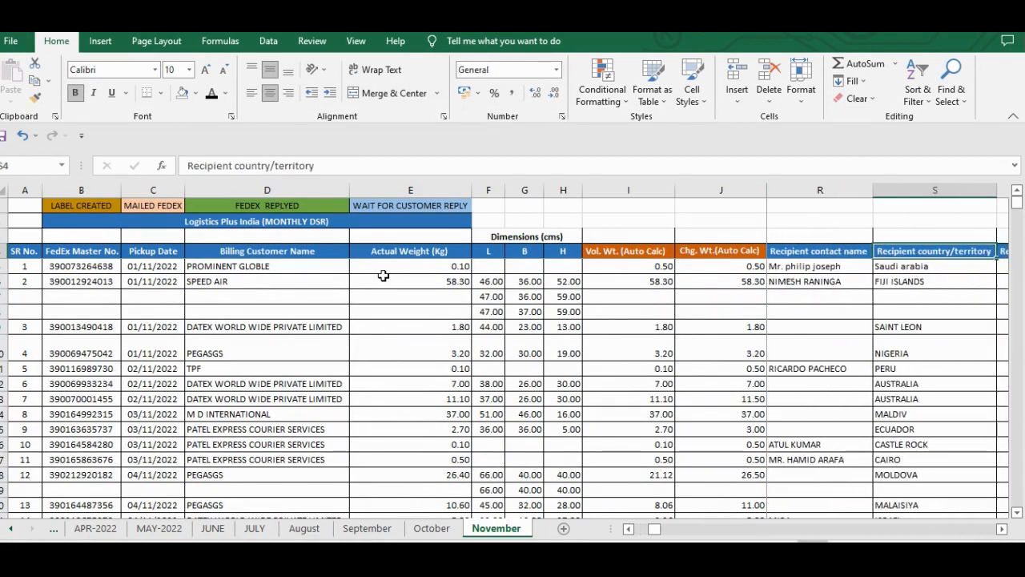
- Check the headings around and beyond Remarks, and return to Selling All in (Incl.GST) in row 4
key(Right)
key(Right)
key(Right)
key(Right)
key(Right)
key(Right)
key(Right)
key(Right)
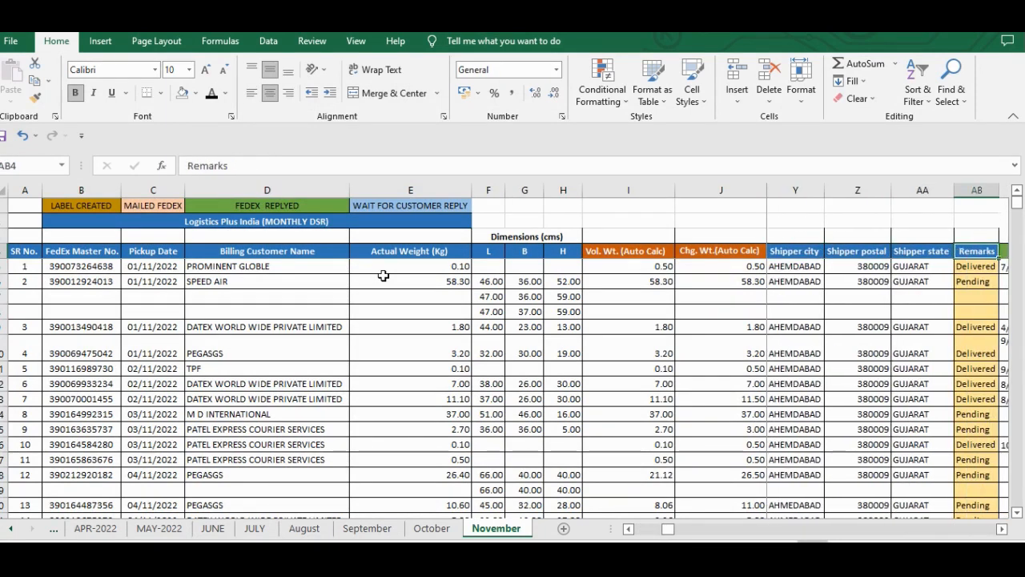
key(Right)
key(Right)
key(Right)
key(Left)
key(Left)
key(Left)
key(Left)
key(Left)
key(Left)
key(Right)
key(Right)
key(Right)
key(Right)
key(Right)
key(Right)
key(Right)
key(Right)
key(Right)
key(Right)
key(Right)
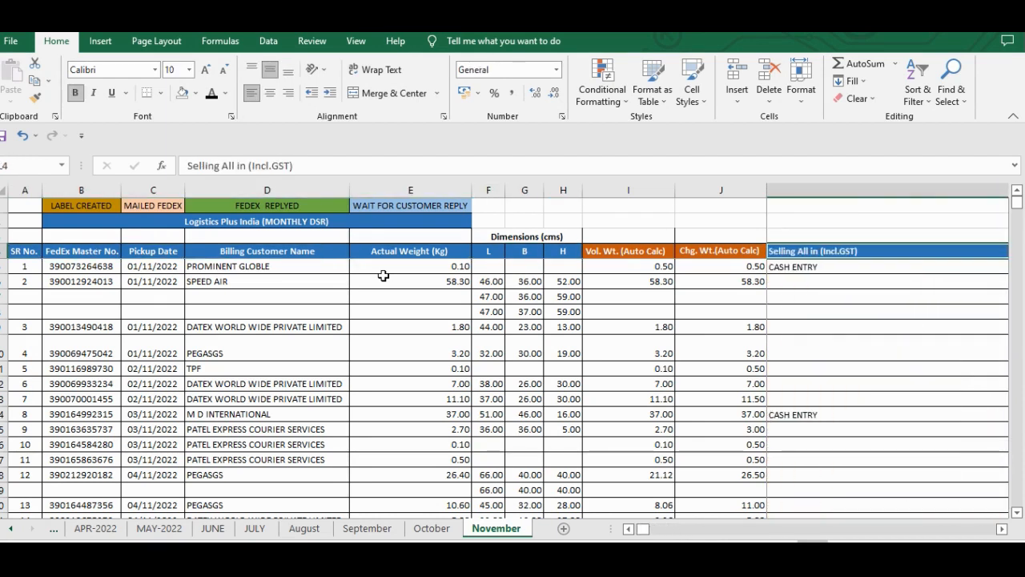
- Review the shipment rows below the frozen headers, selecting the Logistics Plus India title, cell B6 and cell E12 along the way
scroll(384, 275, down, 20)
scroll(384, 275, up, 20)
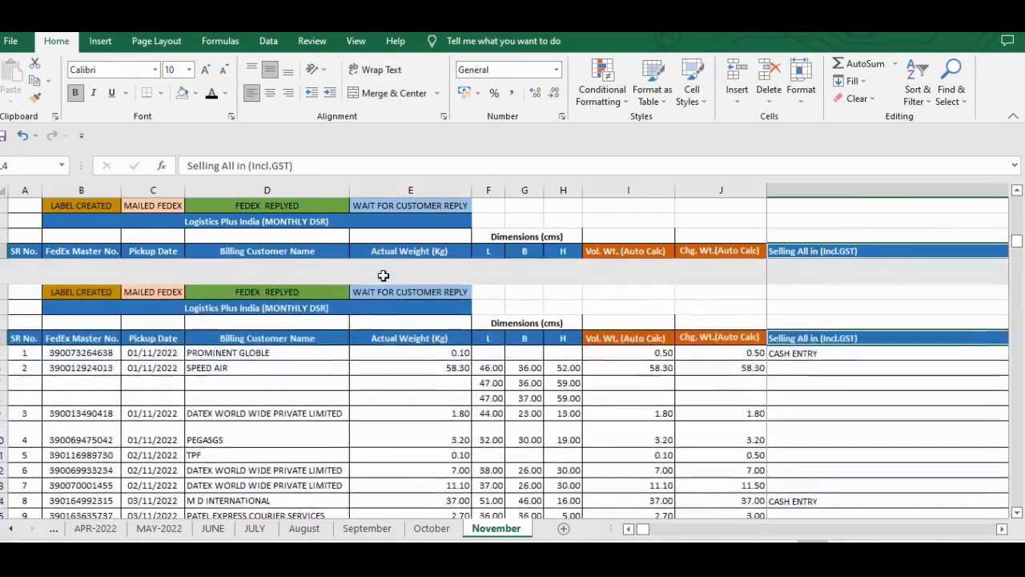
click(407, 313)
click(357, 213)
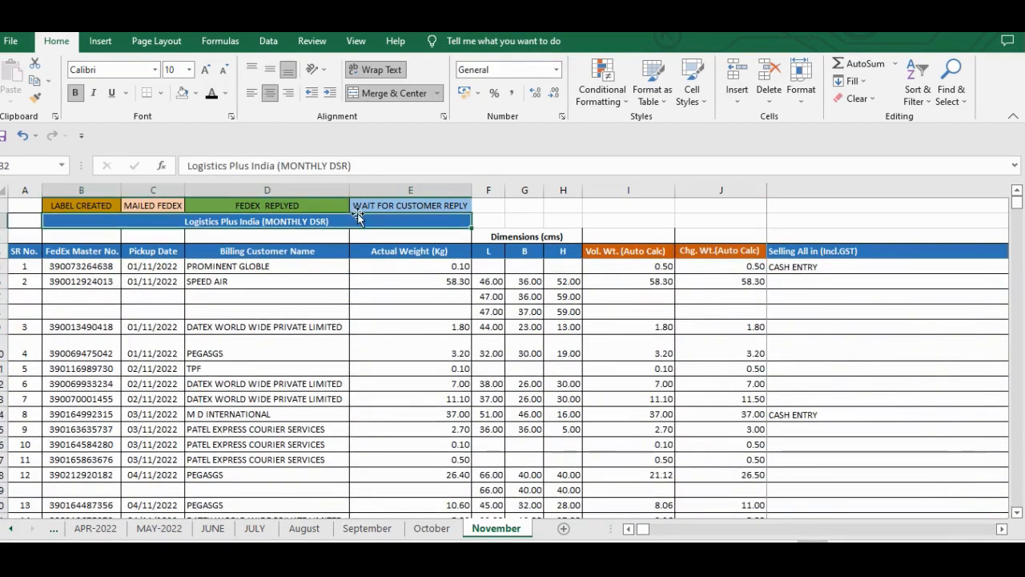
key(Down)
key(Down)
key(Down)
key(Down)
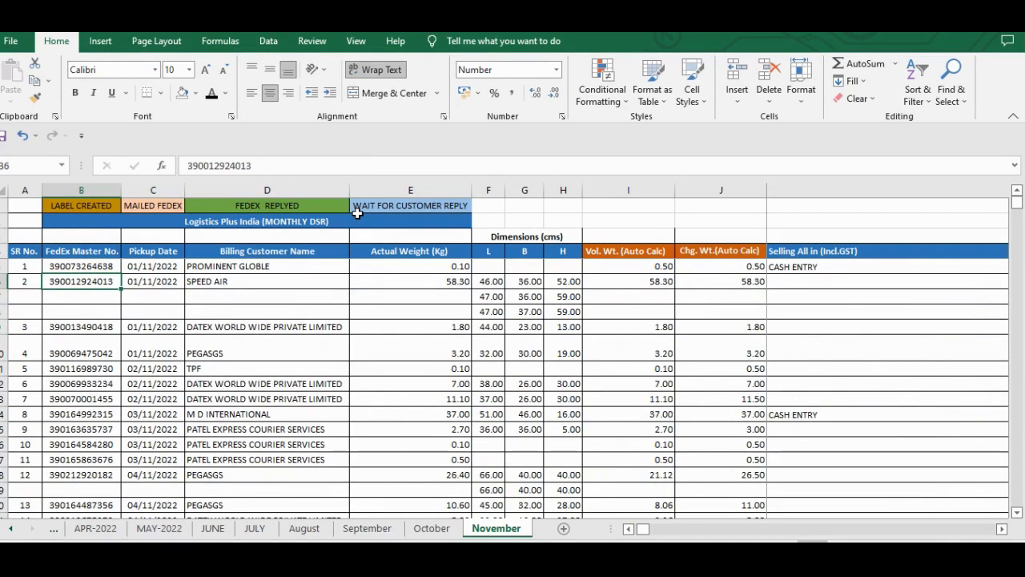
scroll(443, 339, down, 1)
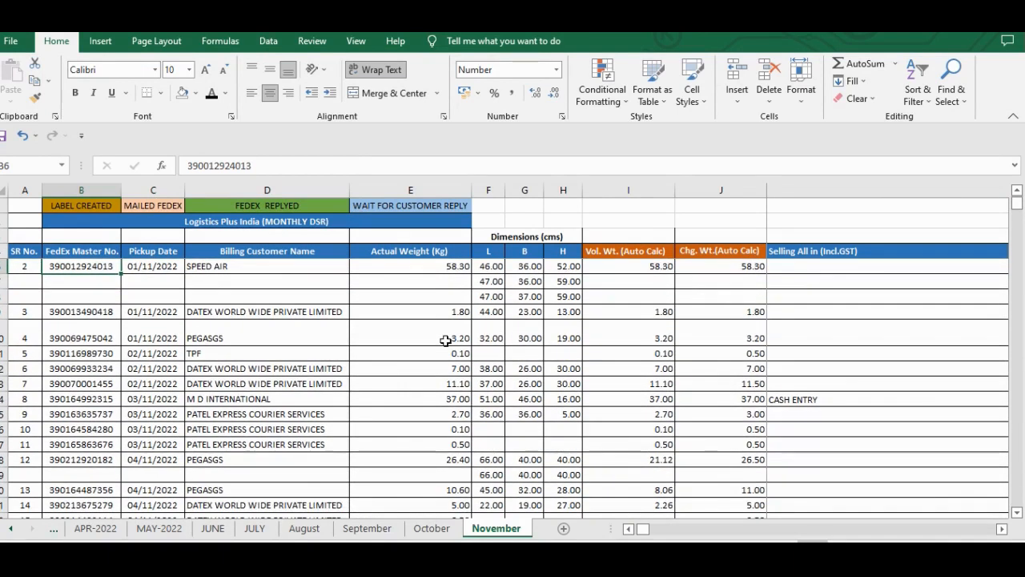
scroll(445, 340, down, 1)
click(446, 339)
scroll(374, 447, down, 3)
scroll(374, 448, down, 8)
scroll(374, 448, up, 4)
scroll(375, 448, down, 5)
scroll(374, 446, up, 8)
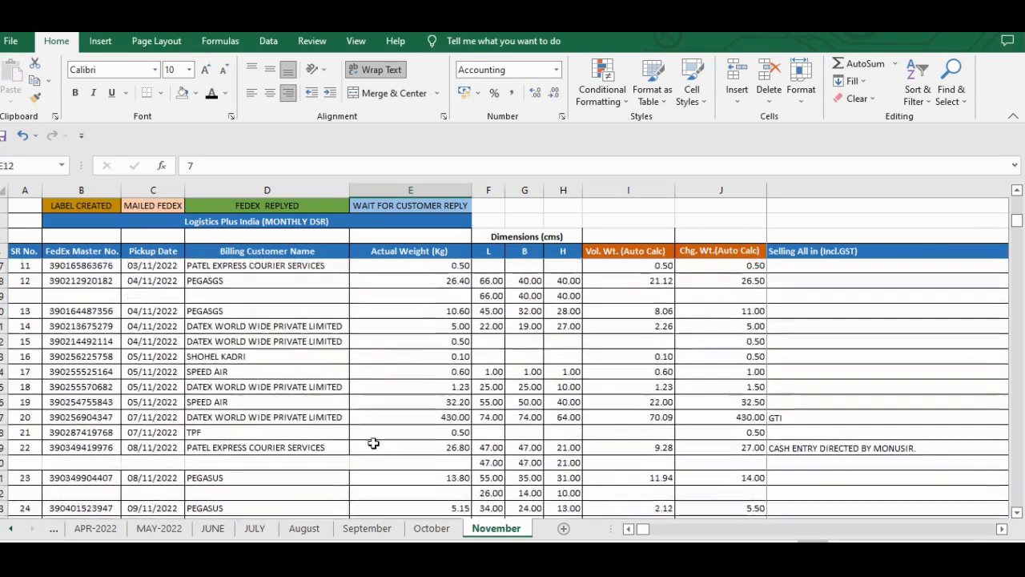
- Return to the upper shipment rows and check row 10 from the service type back to the B dimension column
scroll(362, 365, up, 3)
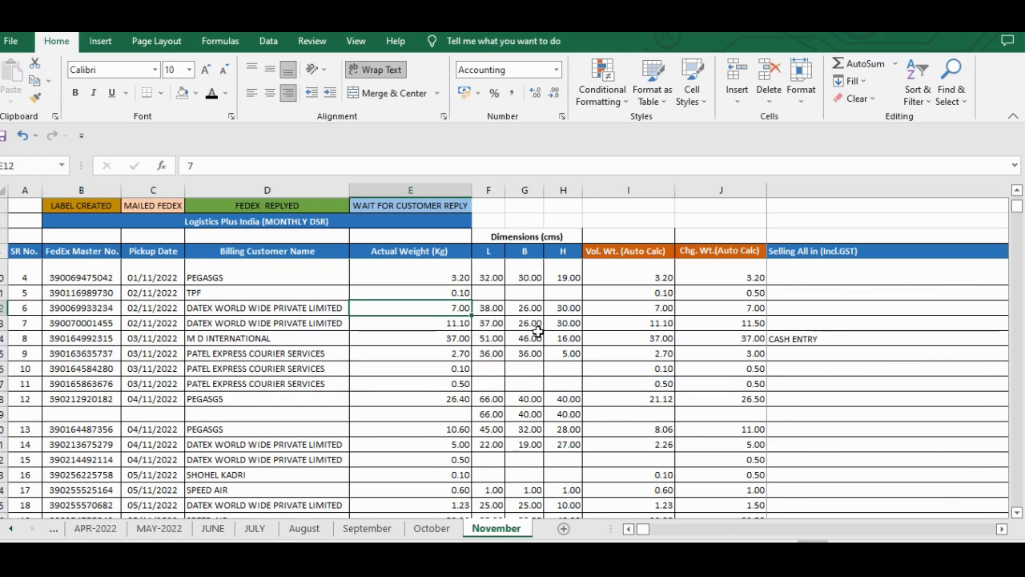
click(709, 384)
click(806, 287)
key(Right)
key(Left)
key(Left)
key(Left)
key(Left)
key(Left)
key(Left)
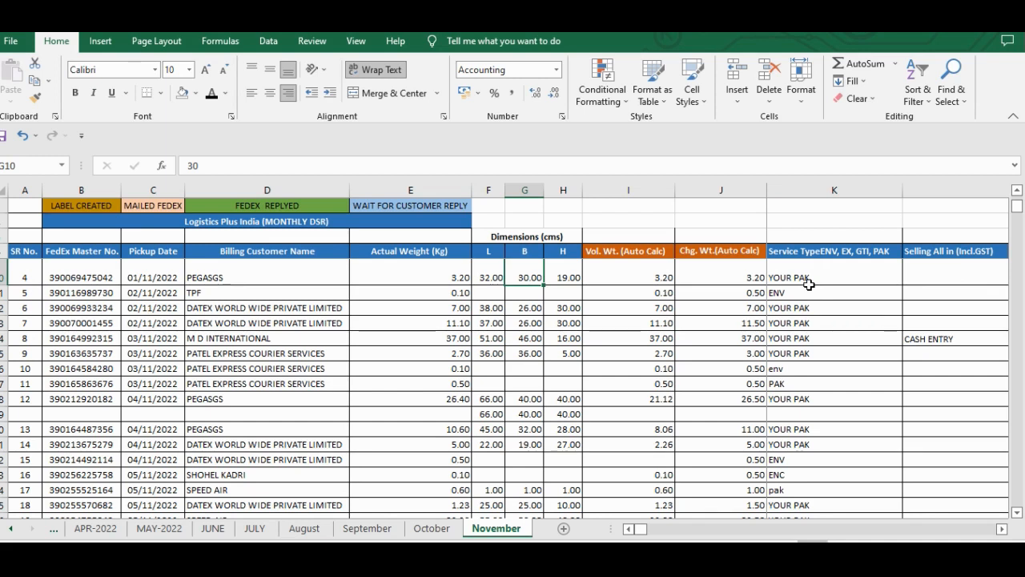
- Review row 10 from the dimension columns across Service Type, KYC and the recipient details to Shipper postal
key(Right)
key(Right)
key(Right)
key(Right)
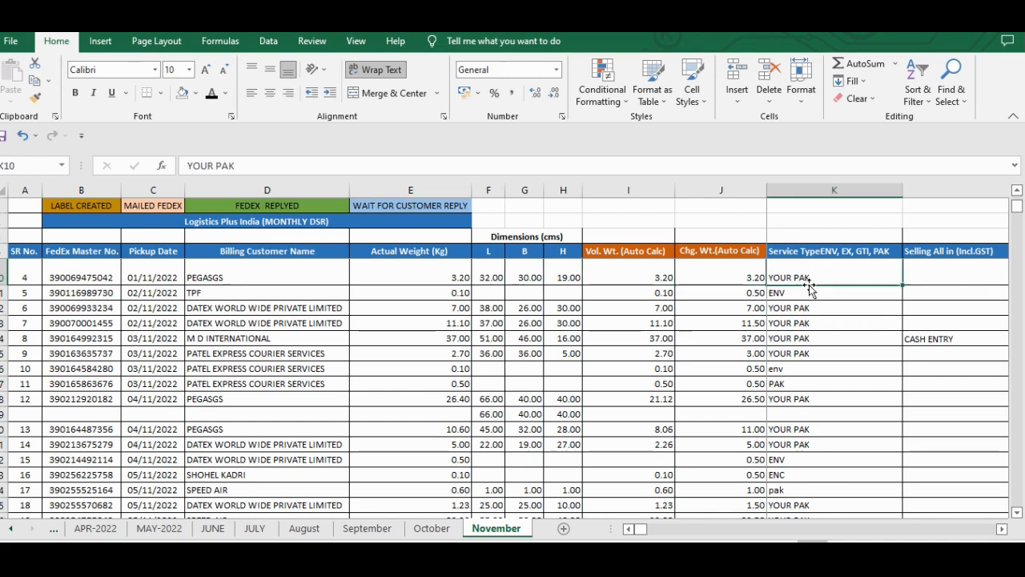
key(Right)
key(Right)
key(Right)
key(Right)
key(Right)
key(Right)
key(Right)
key(Right)
key(Right)
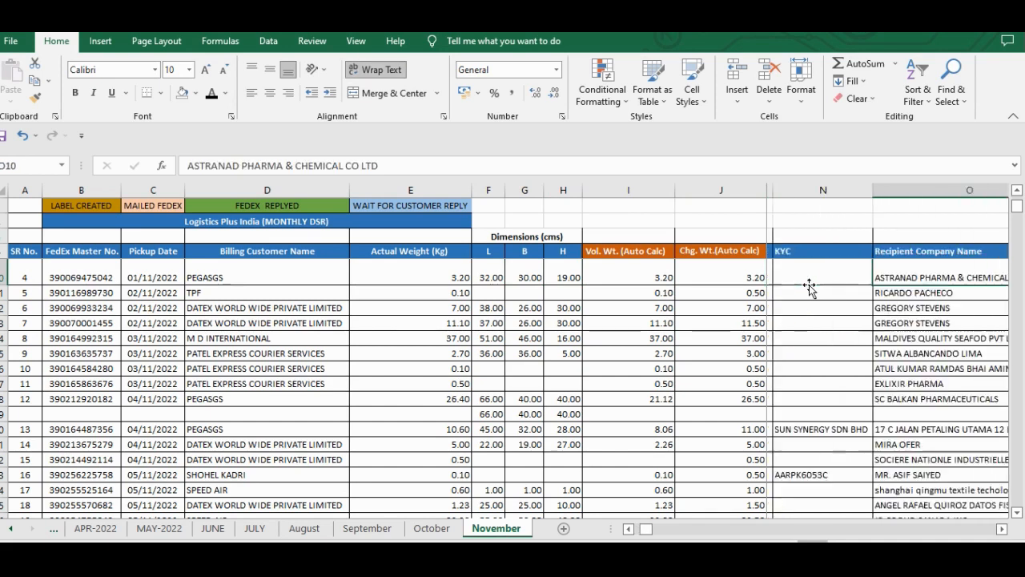
key(Right)
key(Right)
key(Right)
key(Right)
key(Right)
key(Right)
key(Right)
key(Right)
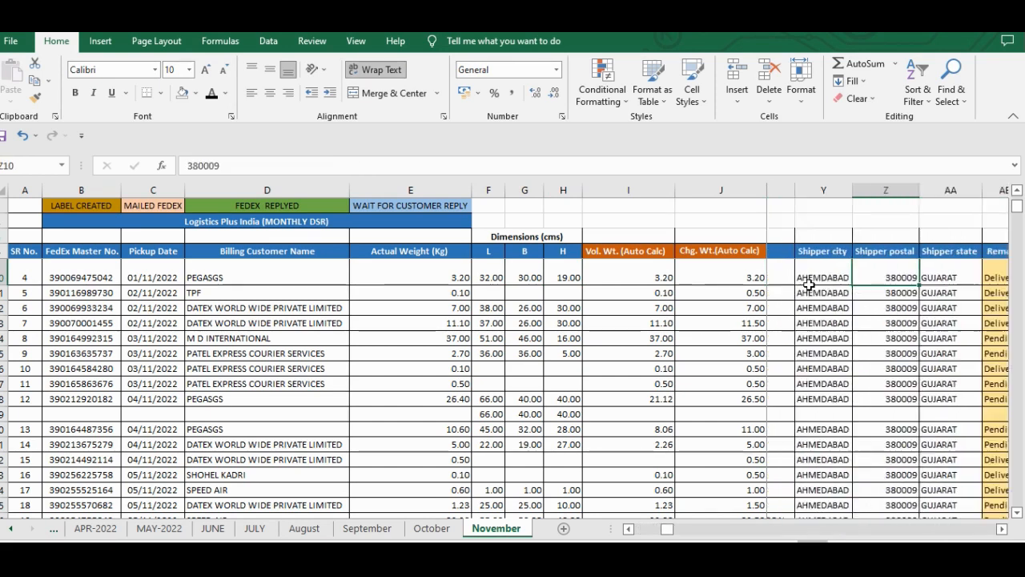
- Recheck row 10 from Recipient postal and Recipient state through the shipper columns and Remarks to blank cell AH10
key(Left)
key(Left)
key(Left)
key(Left)
key(Left)
key(Left)
key(Left)
key(Left)
key(Left)
key(Left)
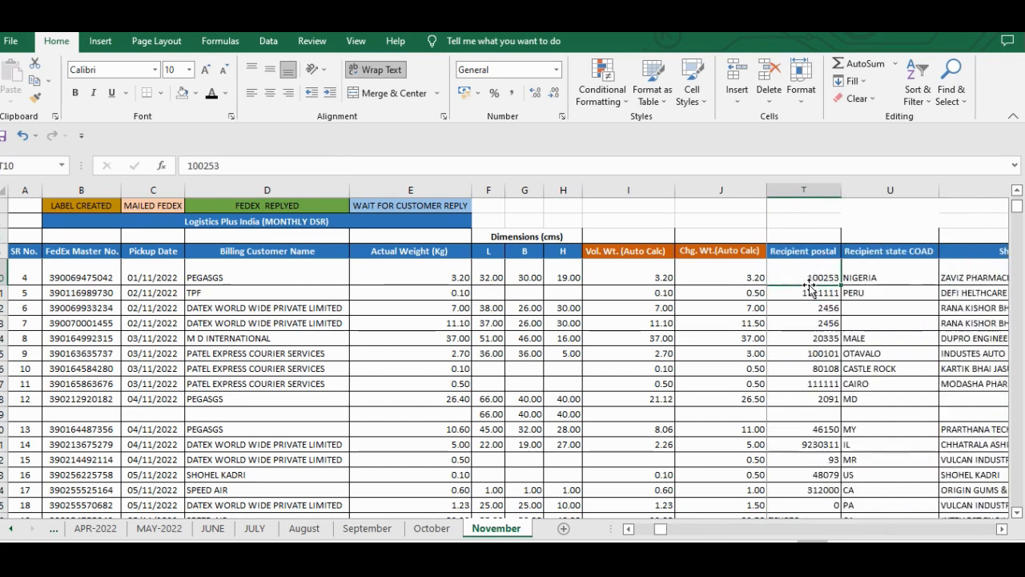
key(Right)
key(Right)
key(Right)
key(Right)
key(Right)
key(Right)
key(Right)
key(Right)
key(Right)
key(Right)
key(Right)
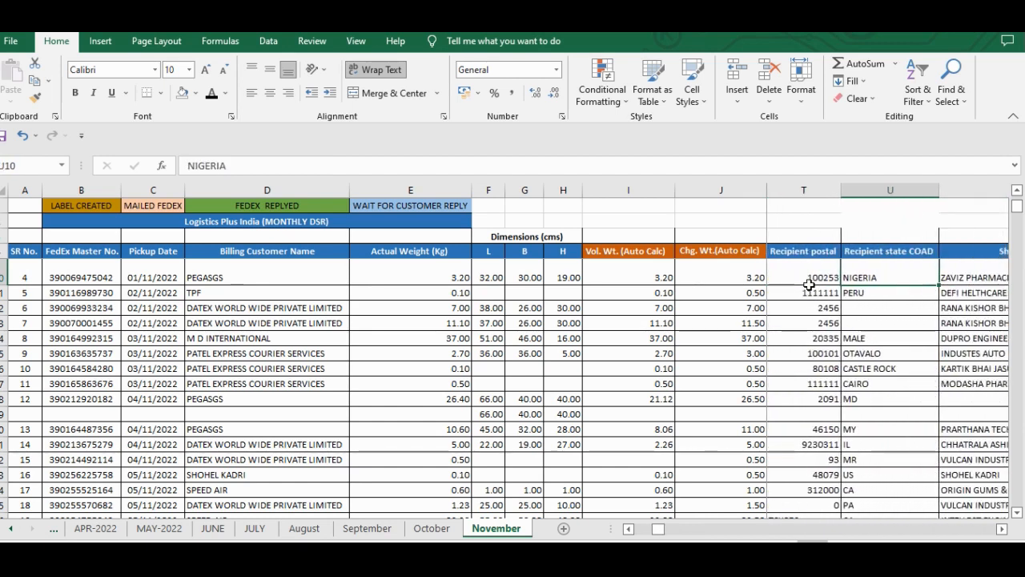
key(Right)
key(Right)
key(Right)
key(Right)
key(Right)
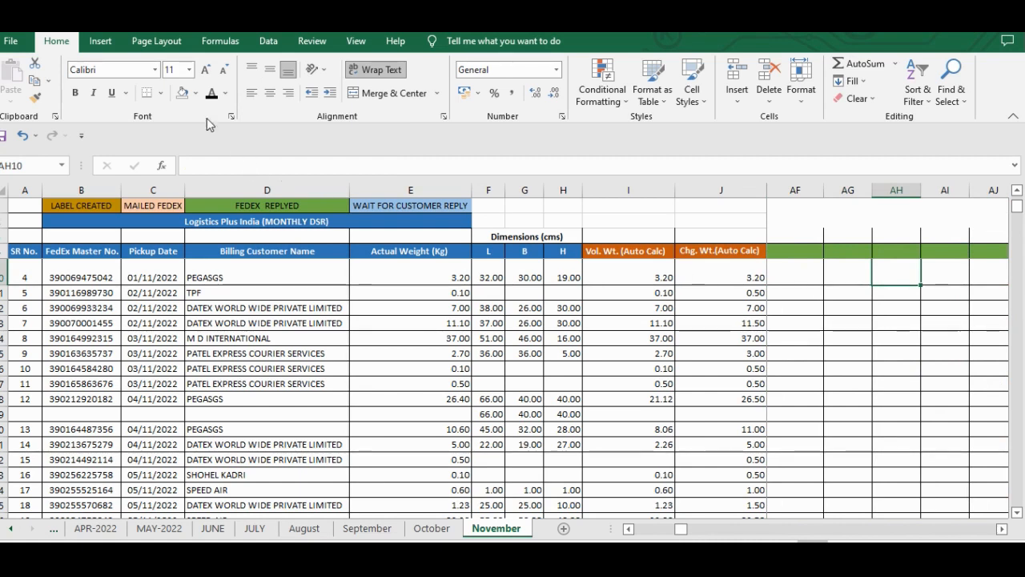
- Examine the font settings of Actual Weight cell E11 without changing them, and review the shipment rows below it down to row 40
click(121, 75)
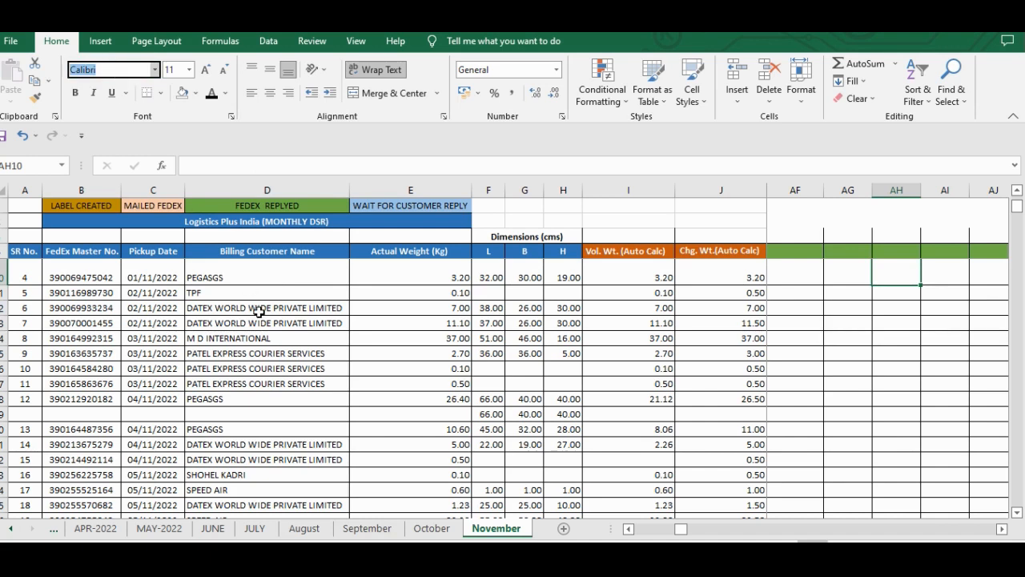
click(370, 294)
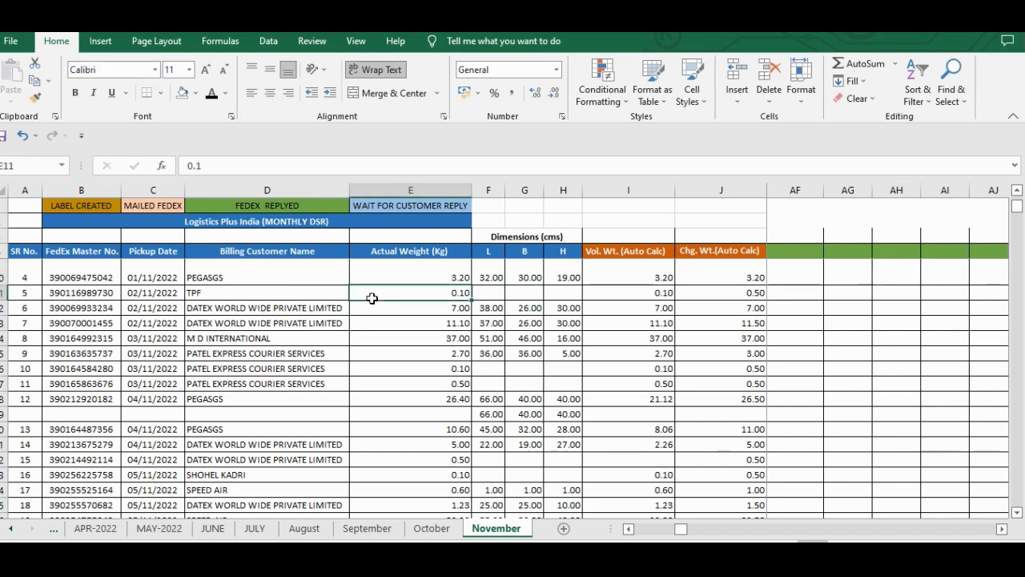
key(ctrl+1)
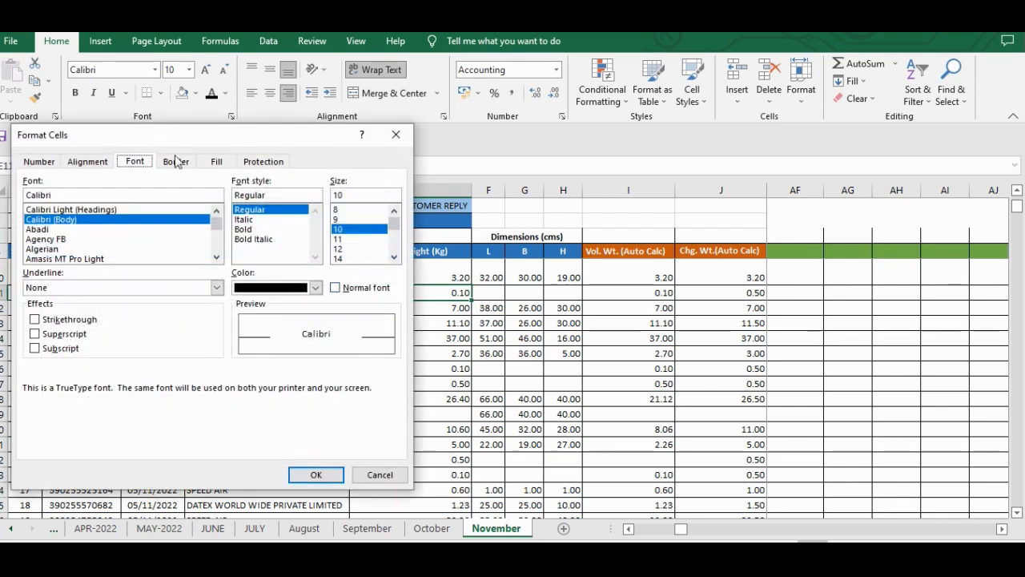
click(396, 134)
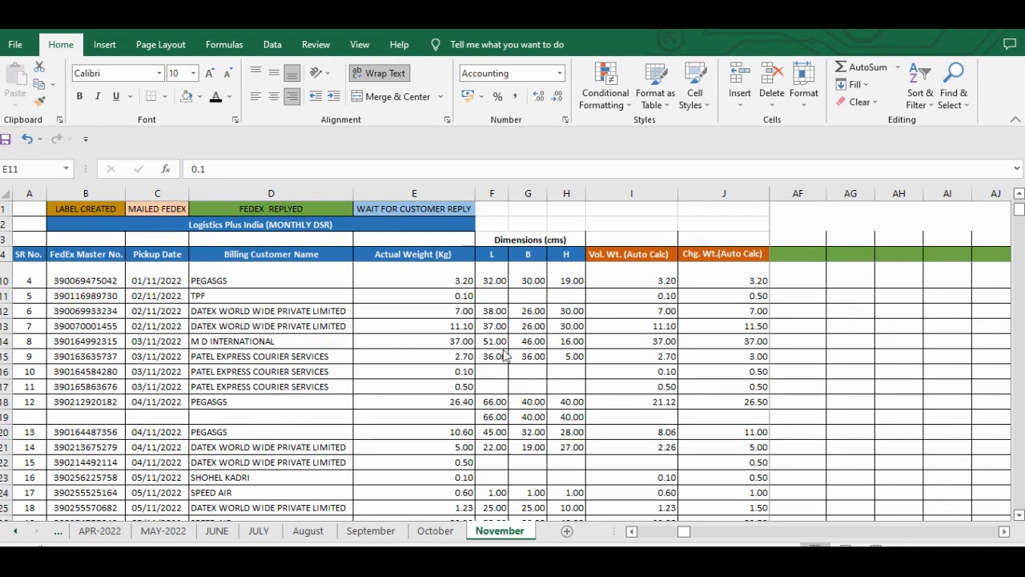
click(388, 302)
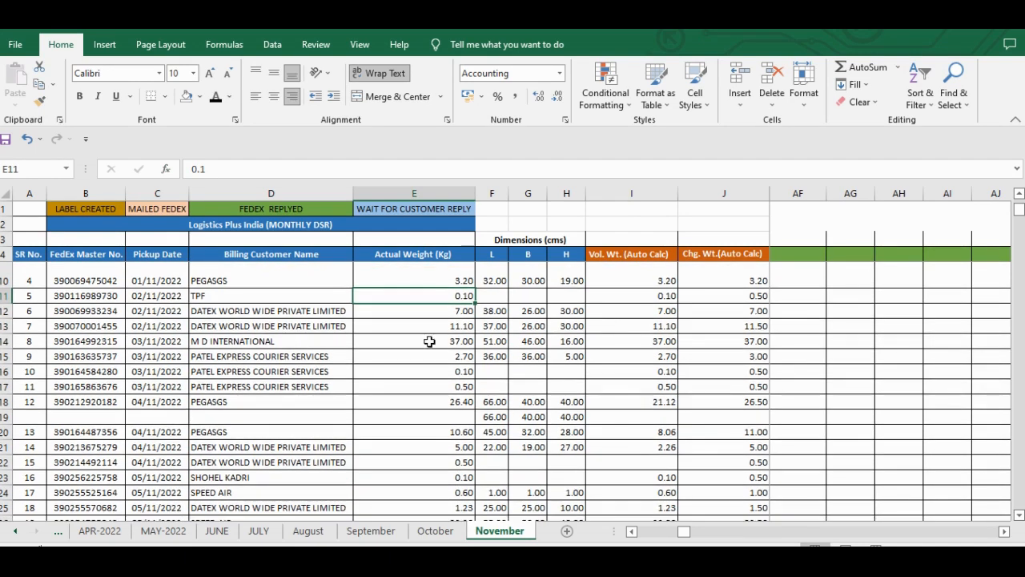
scroll(429, 342, down, 2)
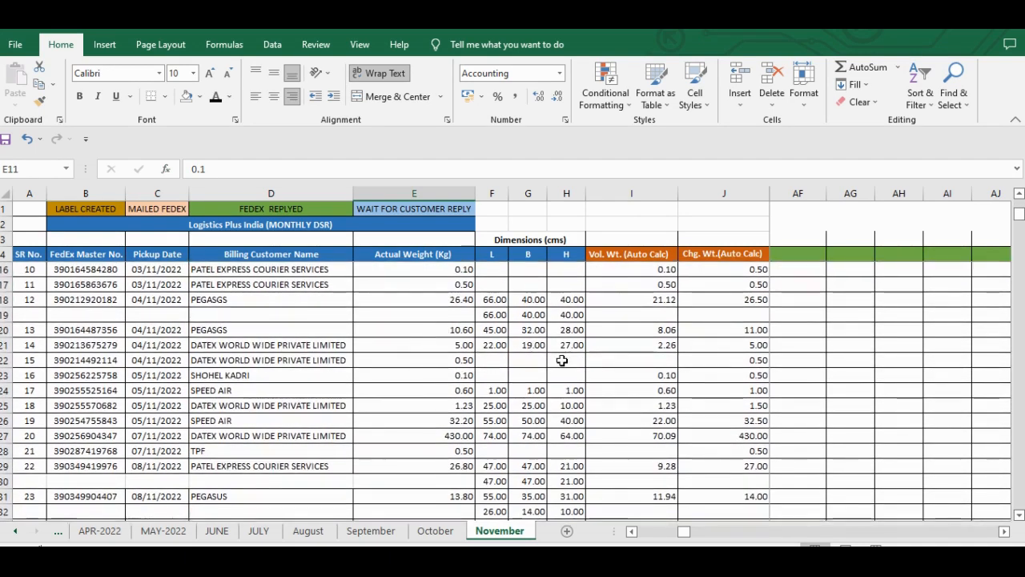
scroll(563, 361, down, 3)
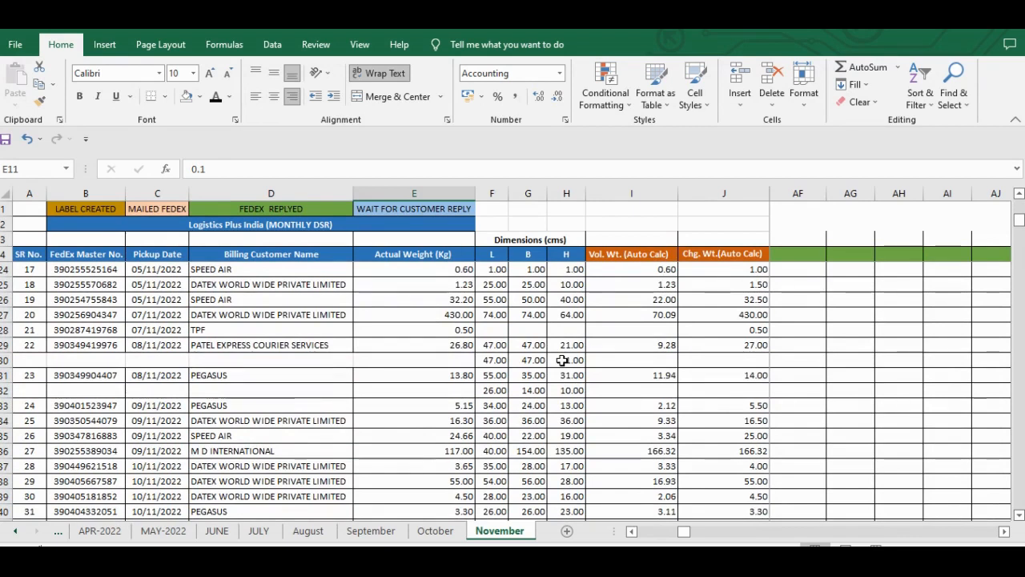